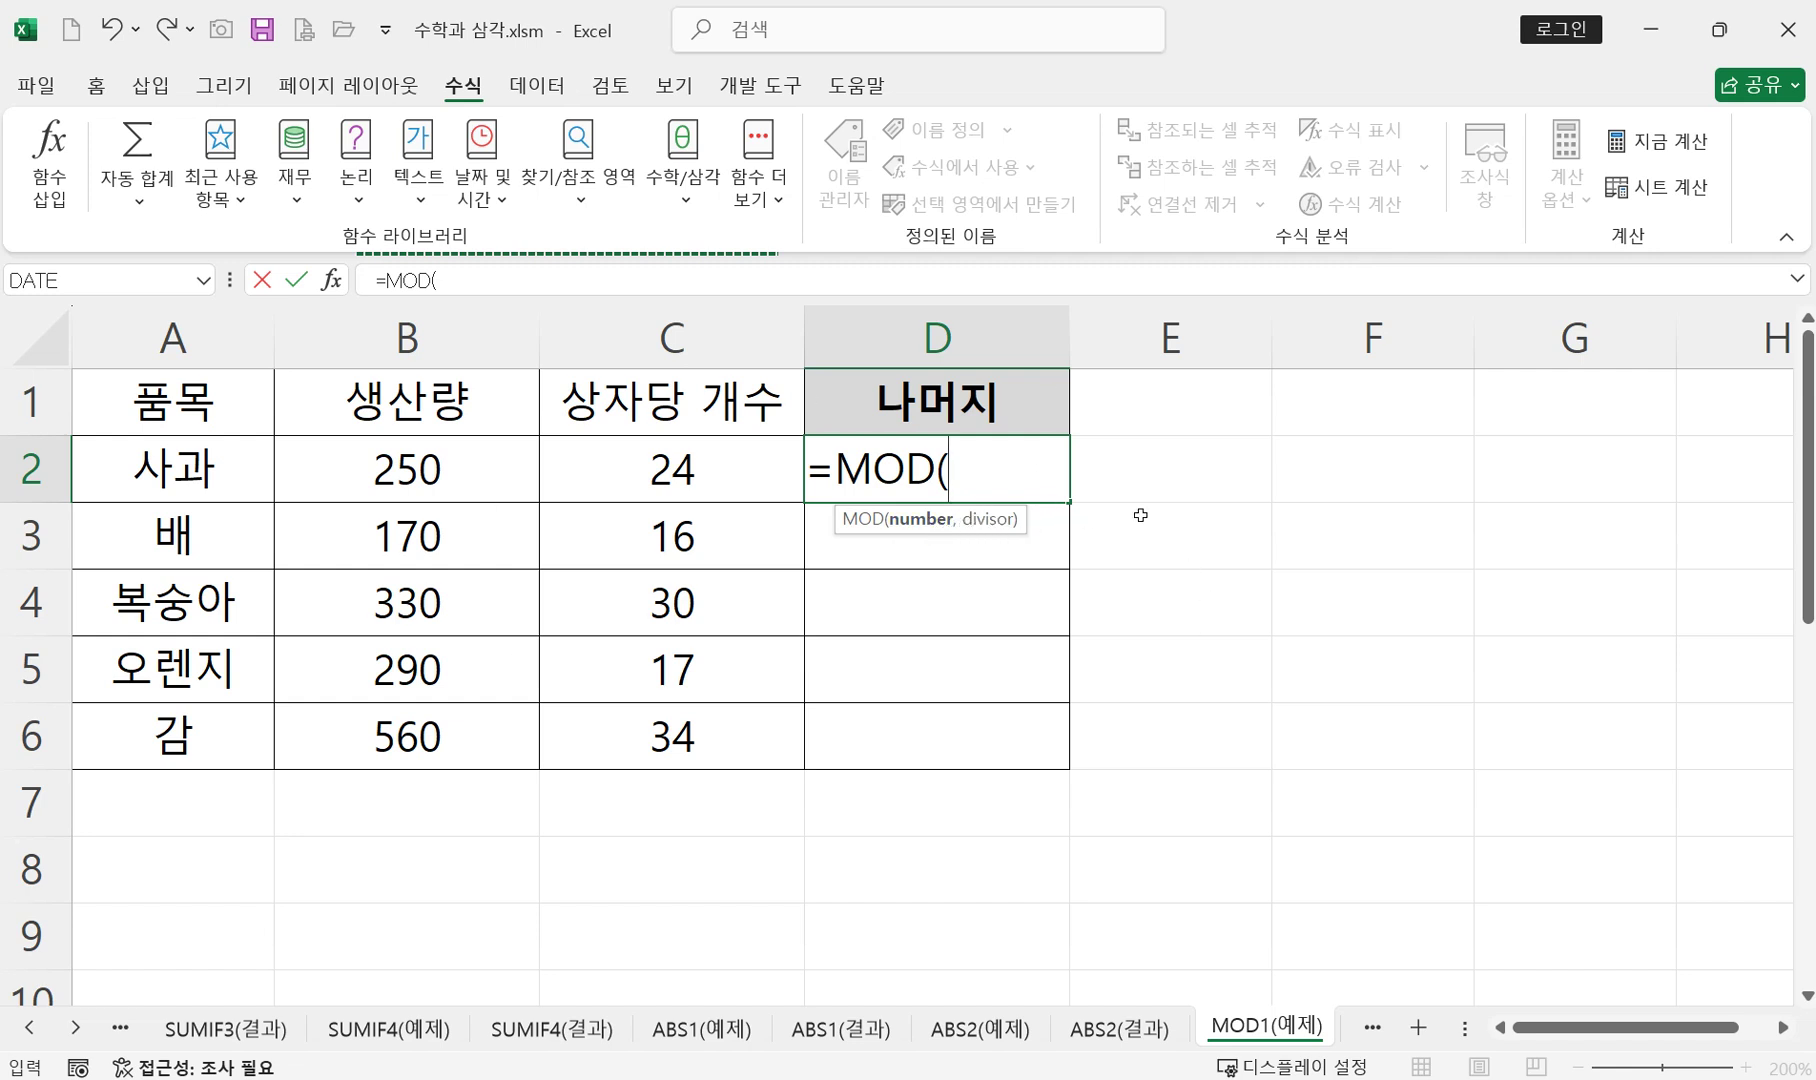
# - Complete the MOD formula in D2 as =MOD(B2,C2), using 사과's production and its count per box
pyautogui.click(411, 471)
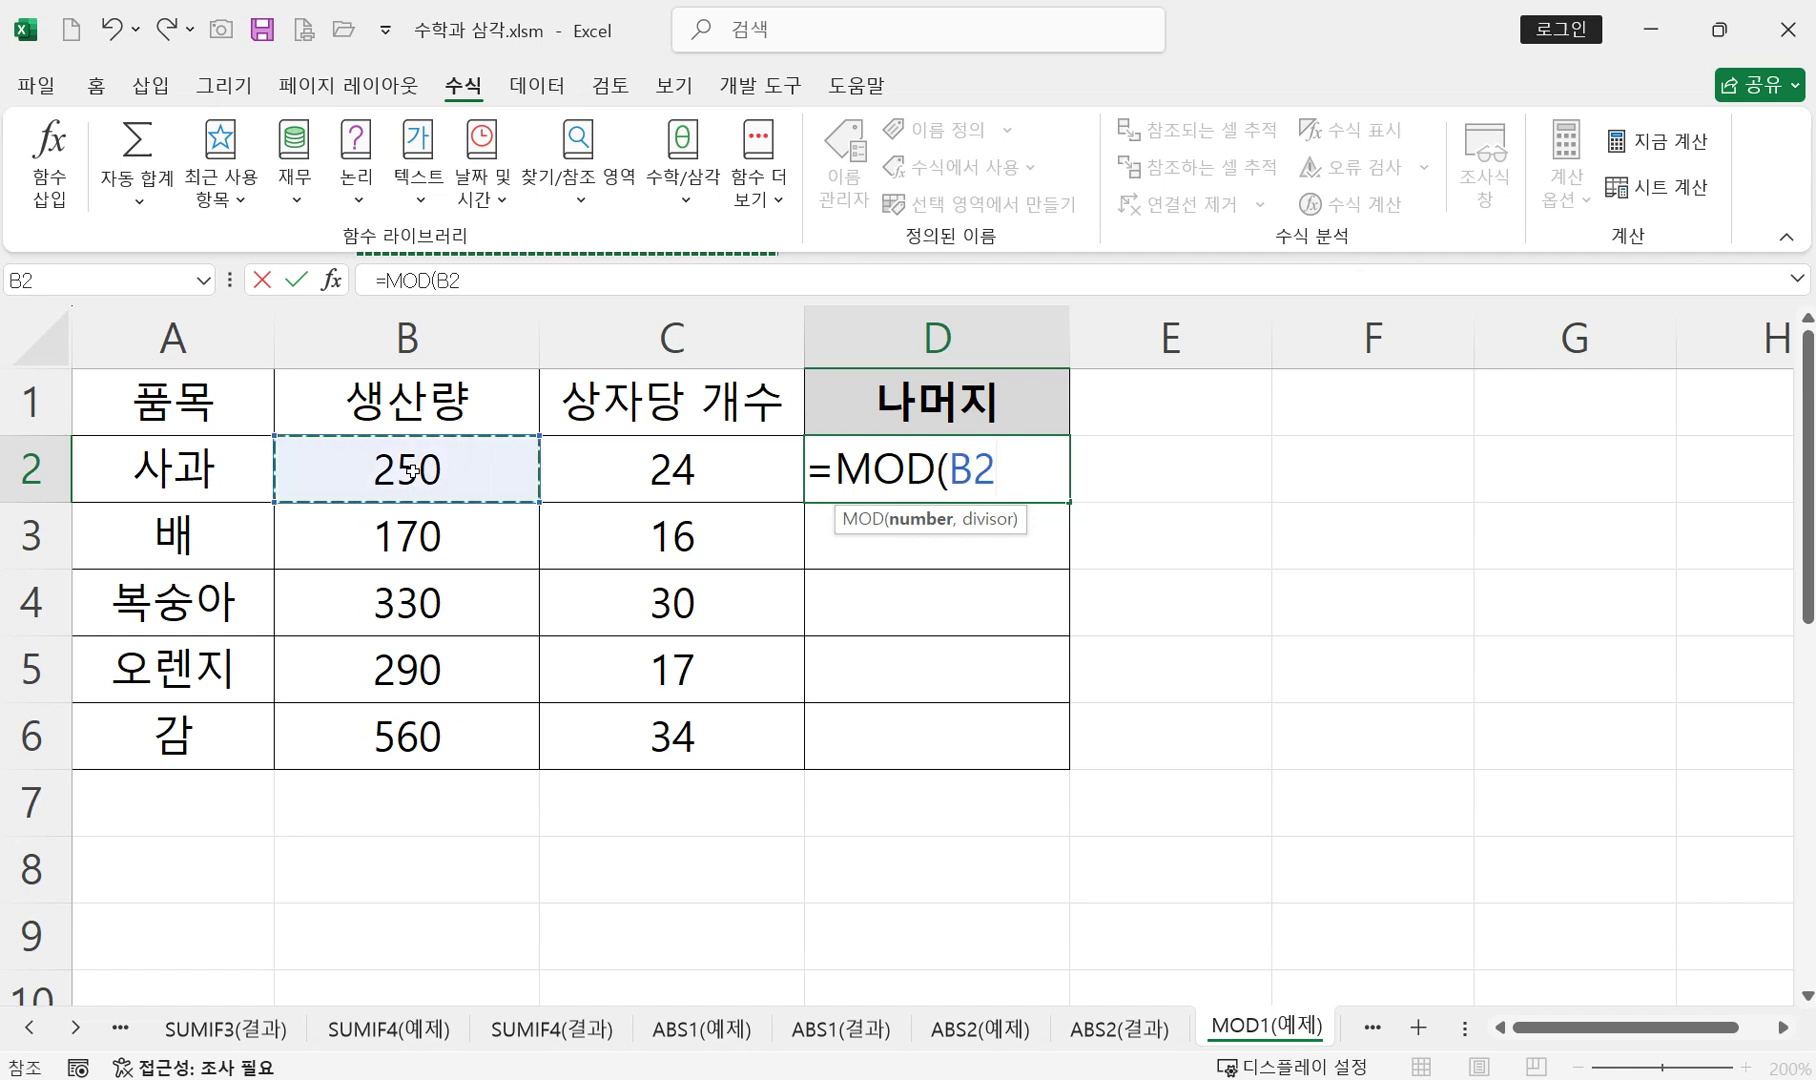
pyautogui.write(',')
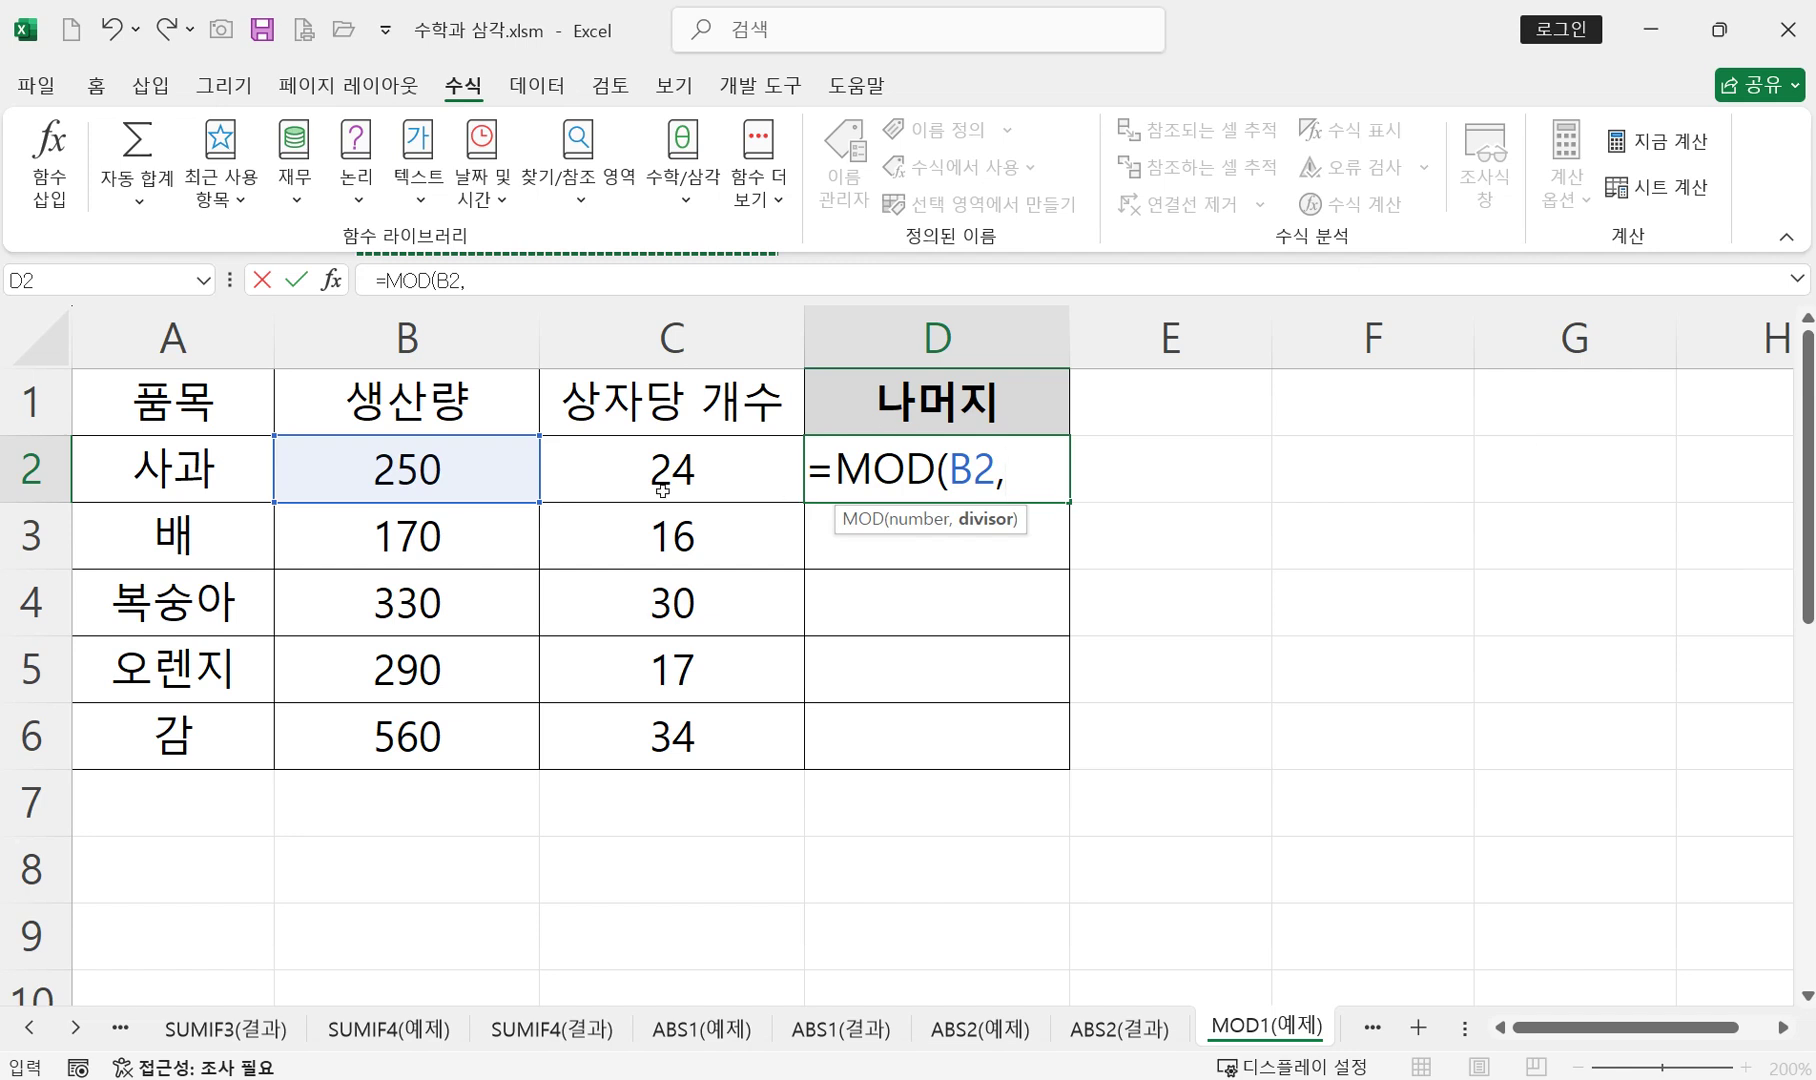
pyautogui.click(640, 469)
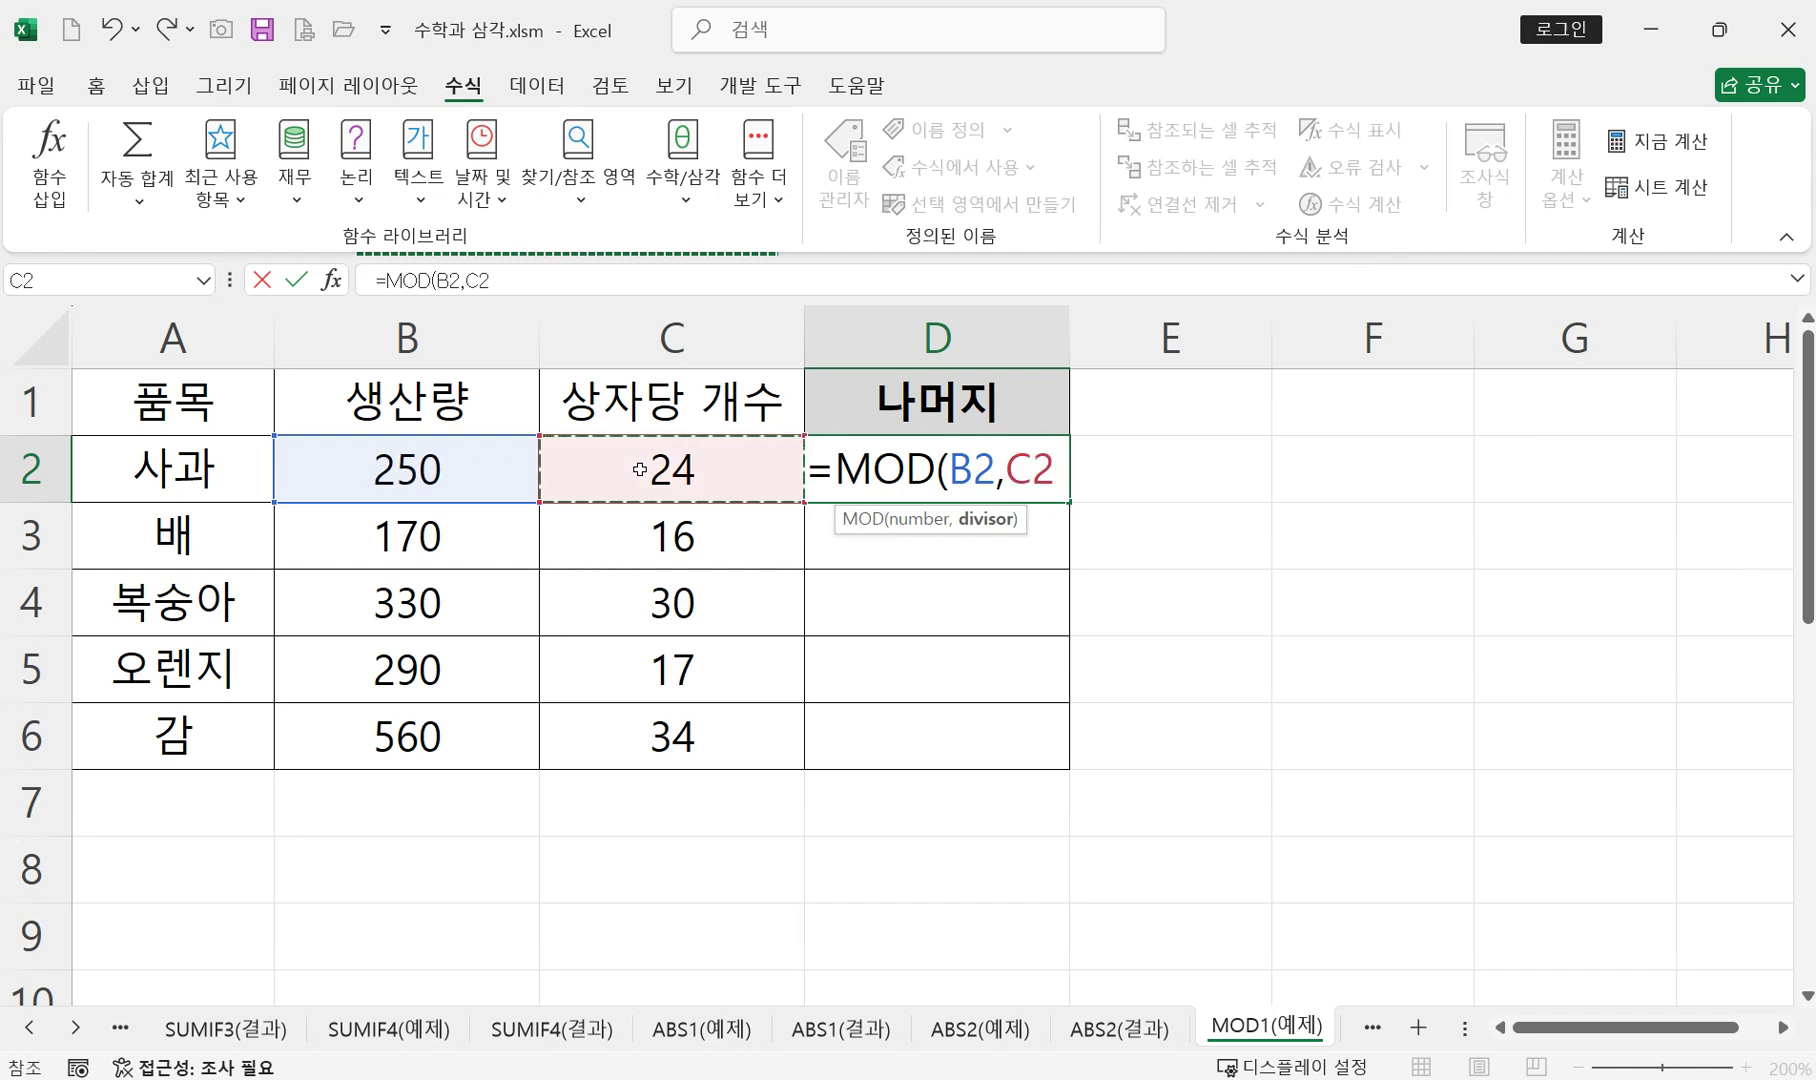
pyautogui.write(')')
pyautogui.press('Return')
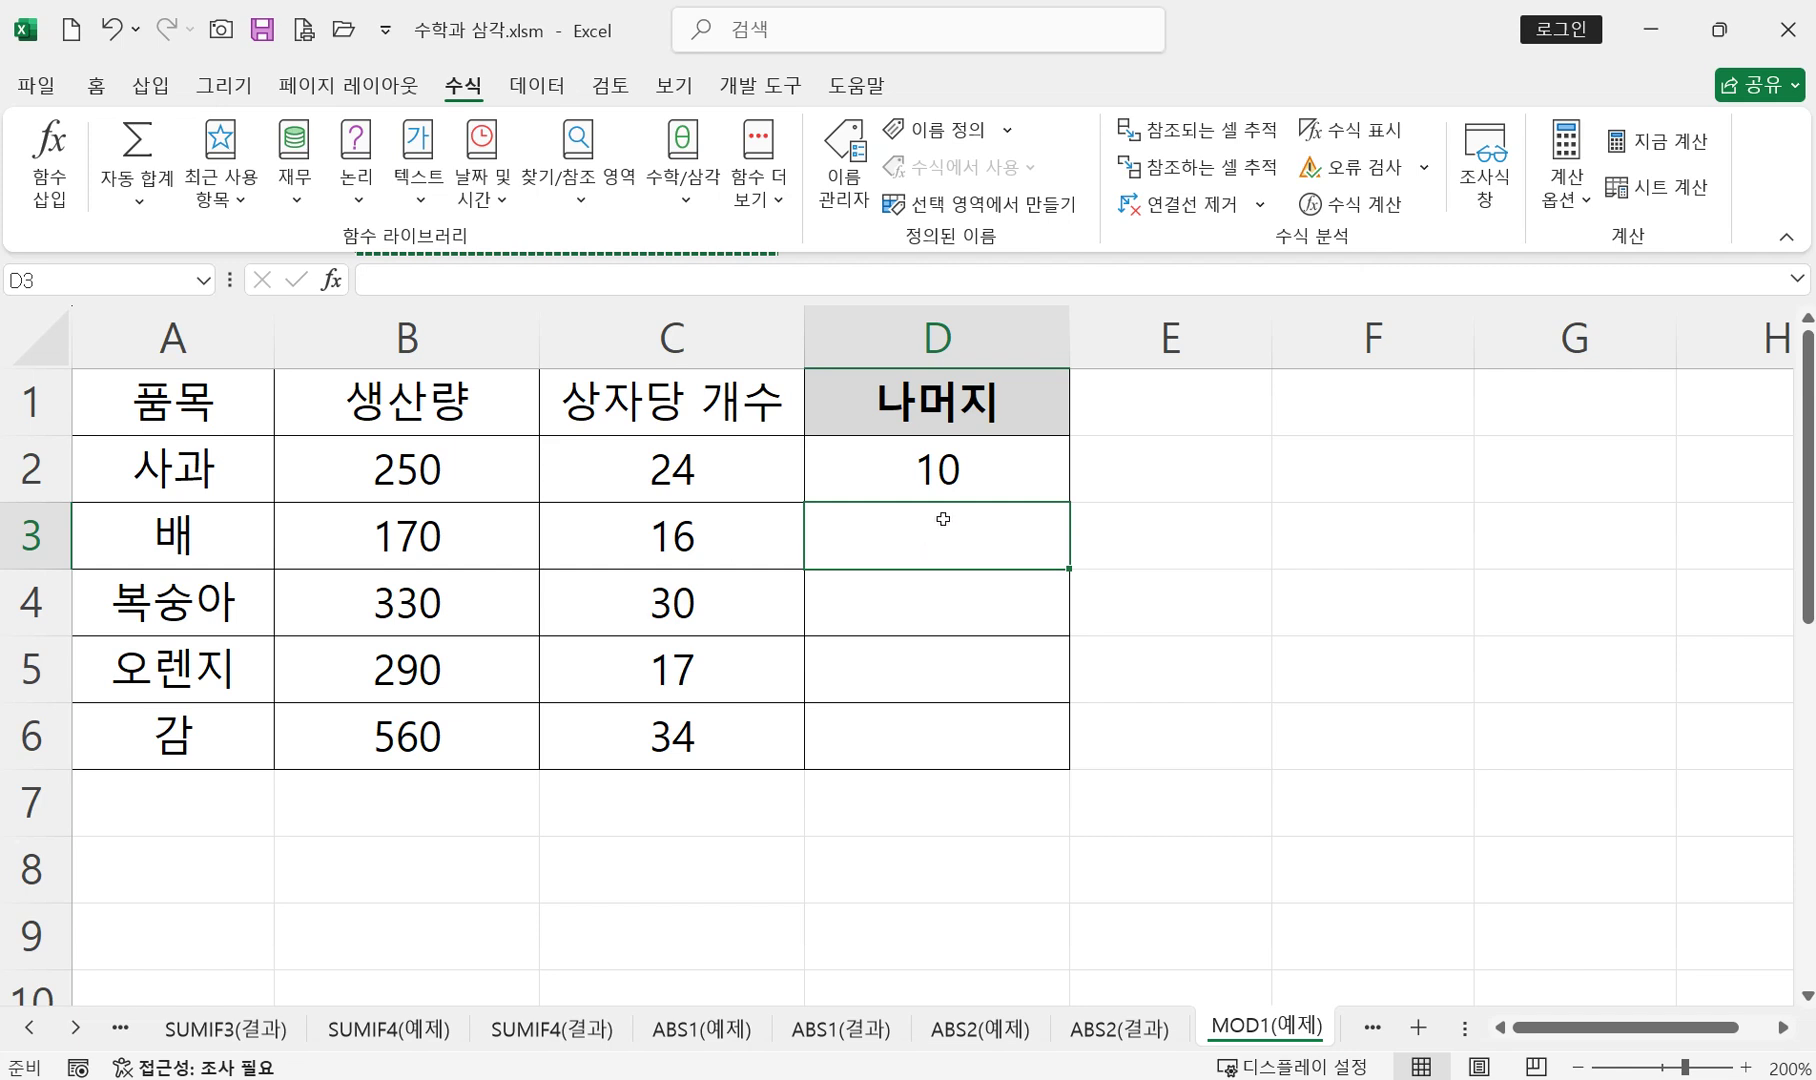
# - Enter =MOD(B3,C3) in D3 to calculate the remainder for 배
pyautogui.write('=')
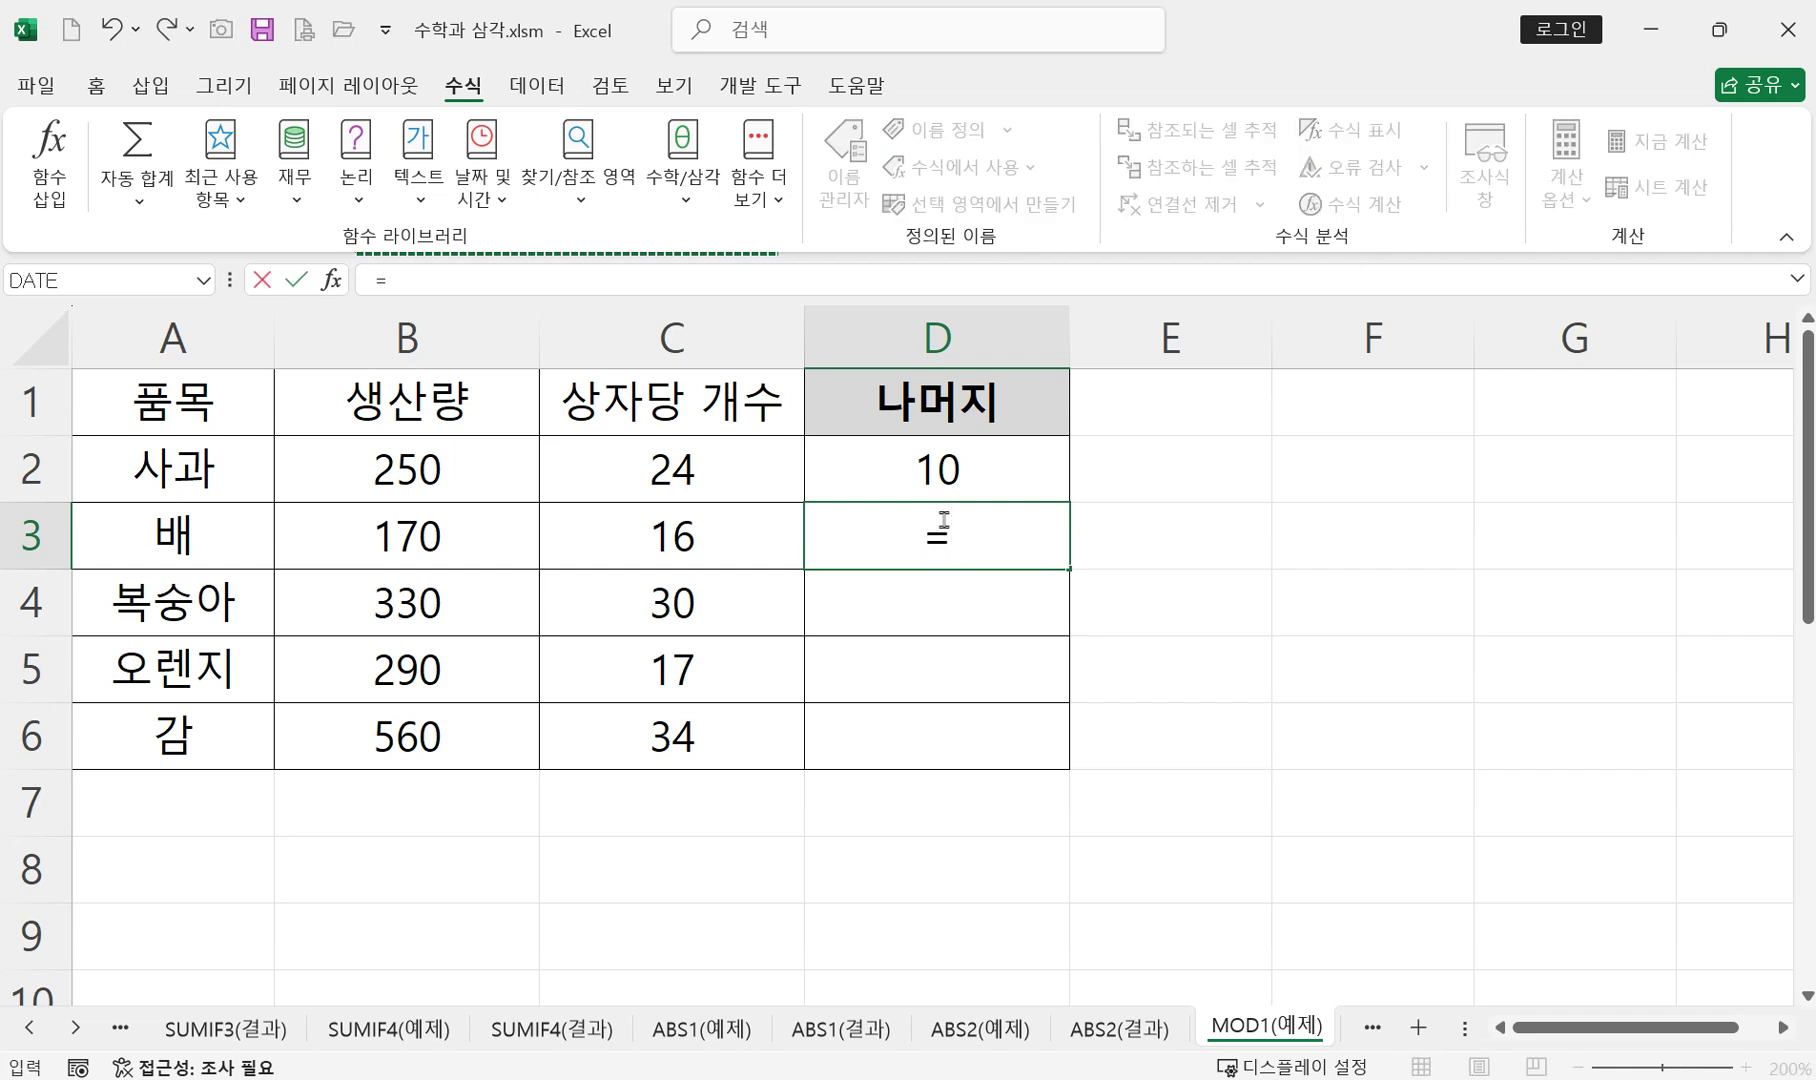
pyautogui.write('mo')
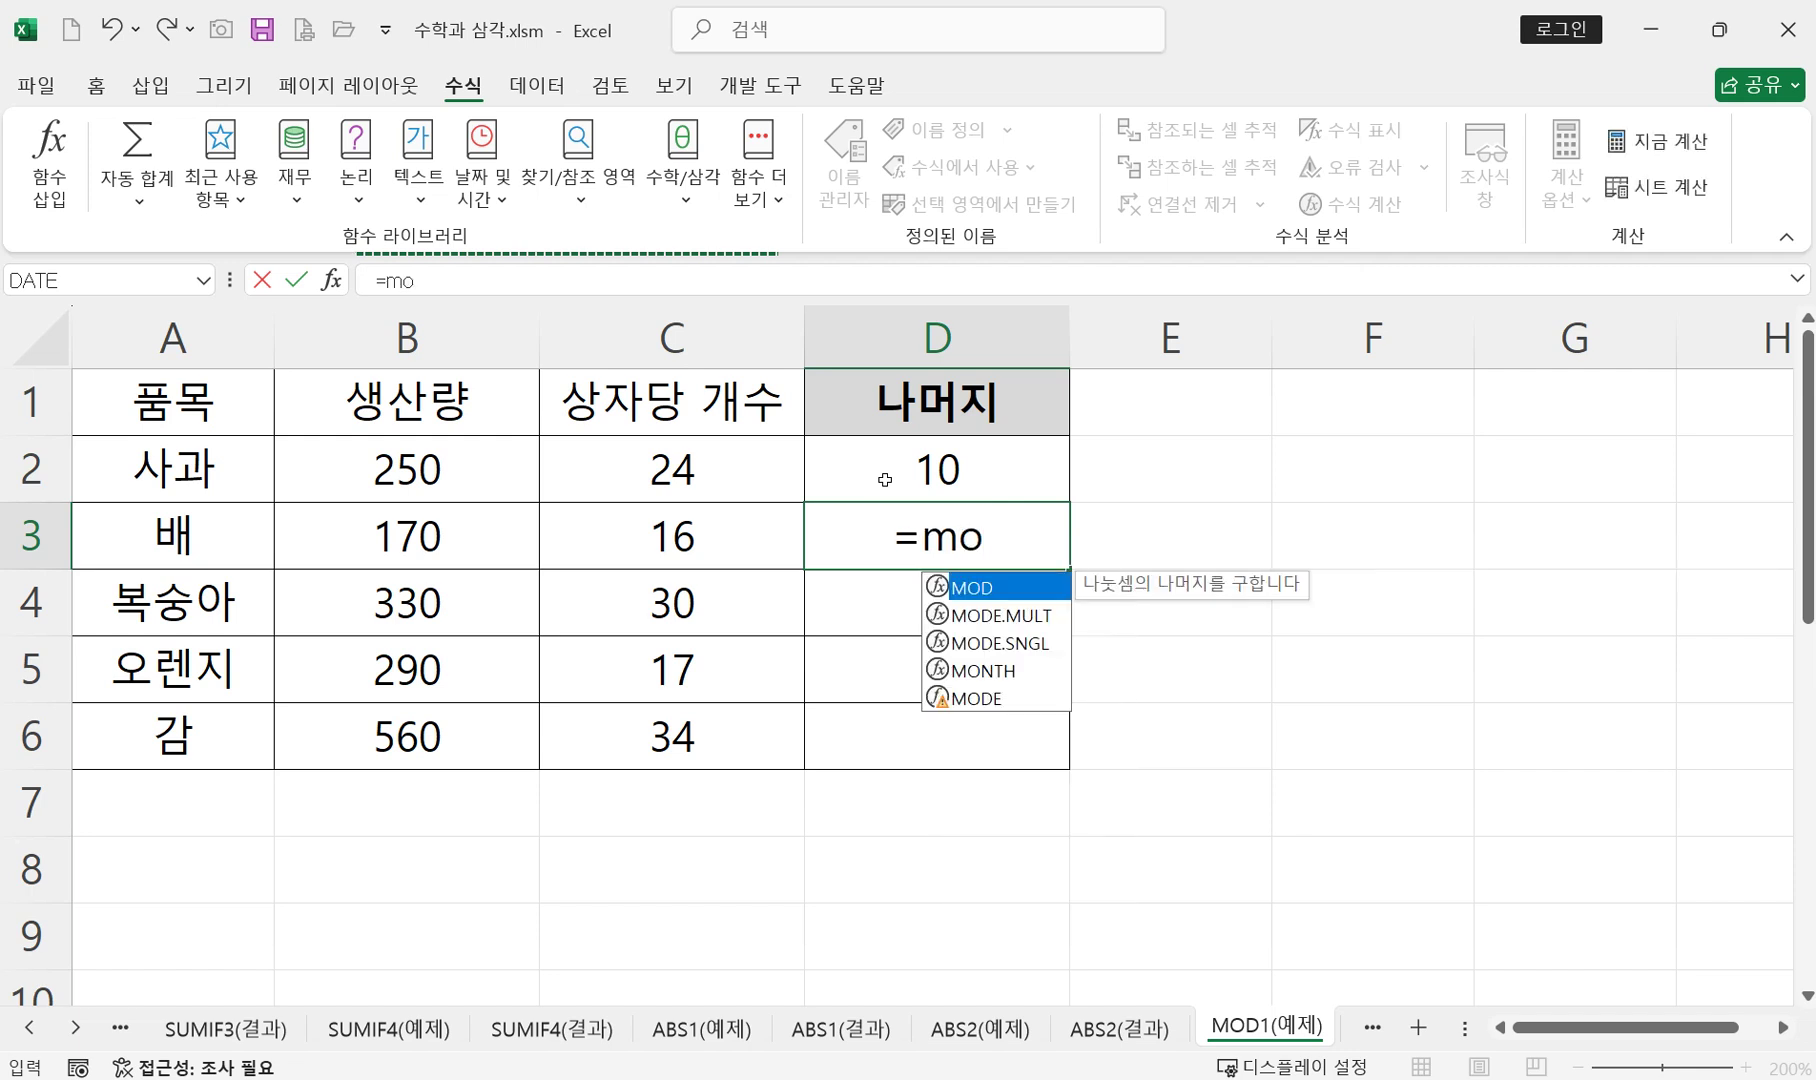
pyautogui.doubleClick(980, 586)
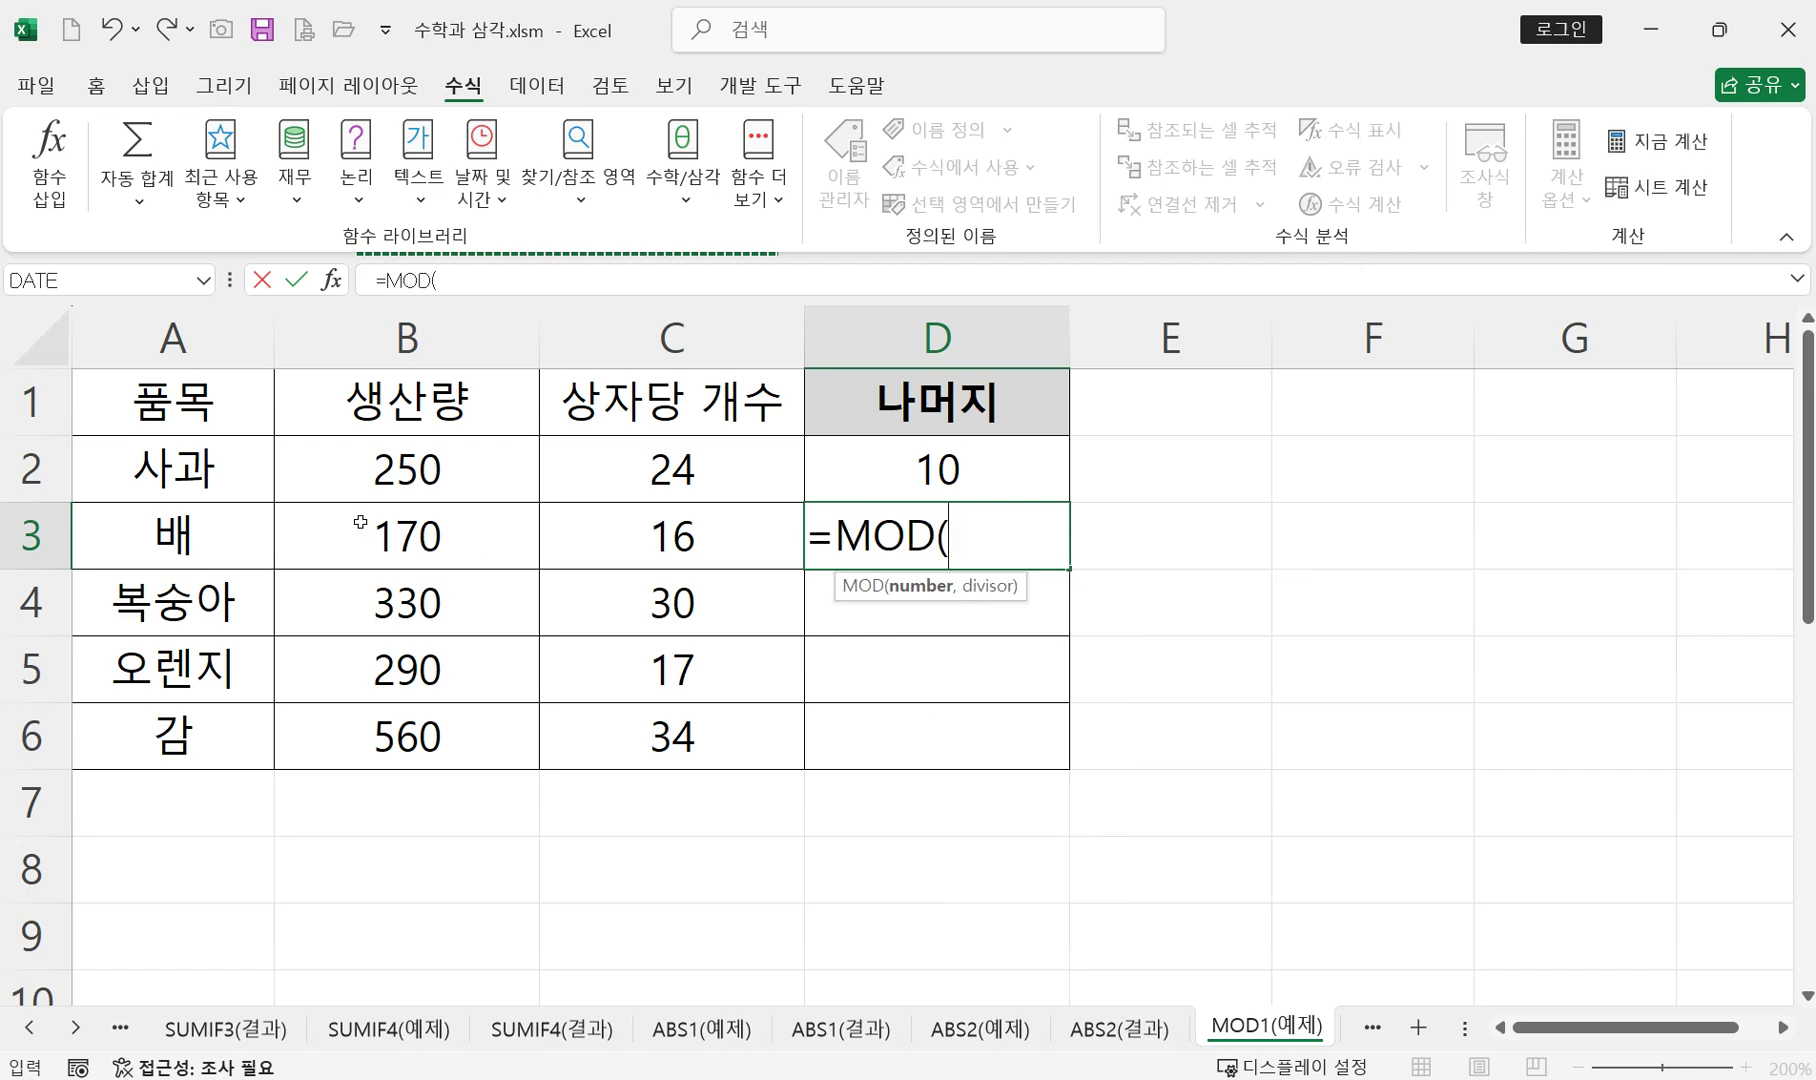
pyautogui.click(383, 534)
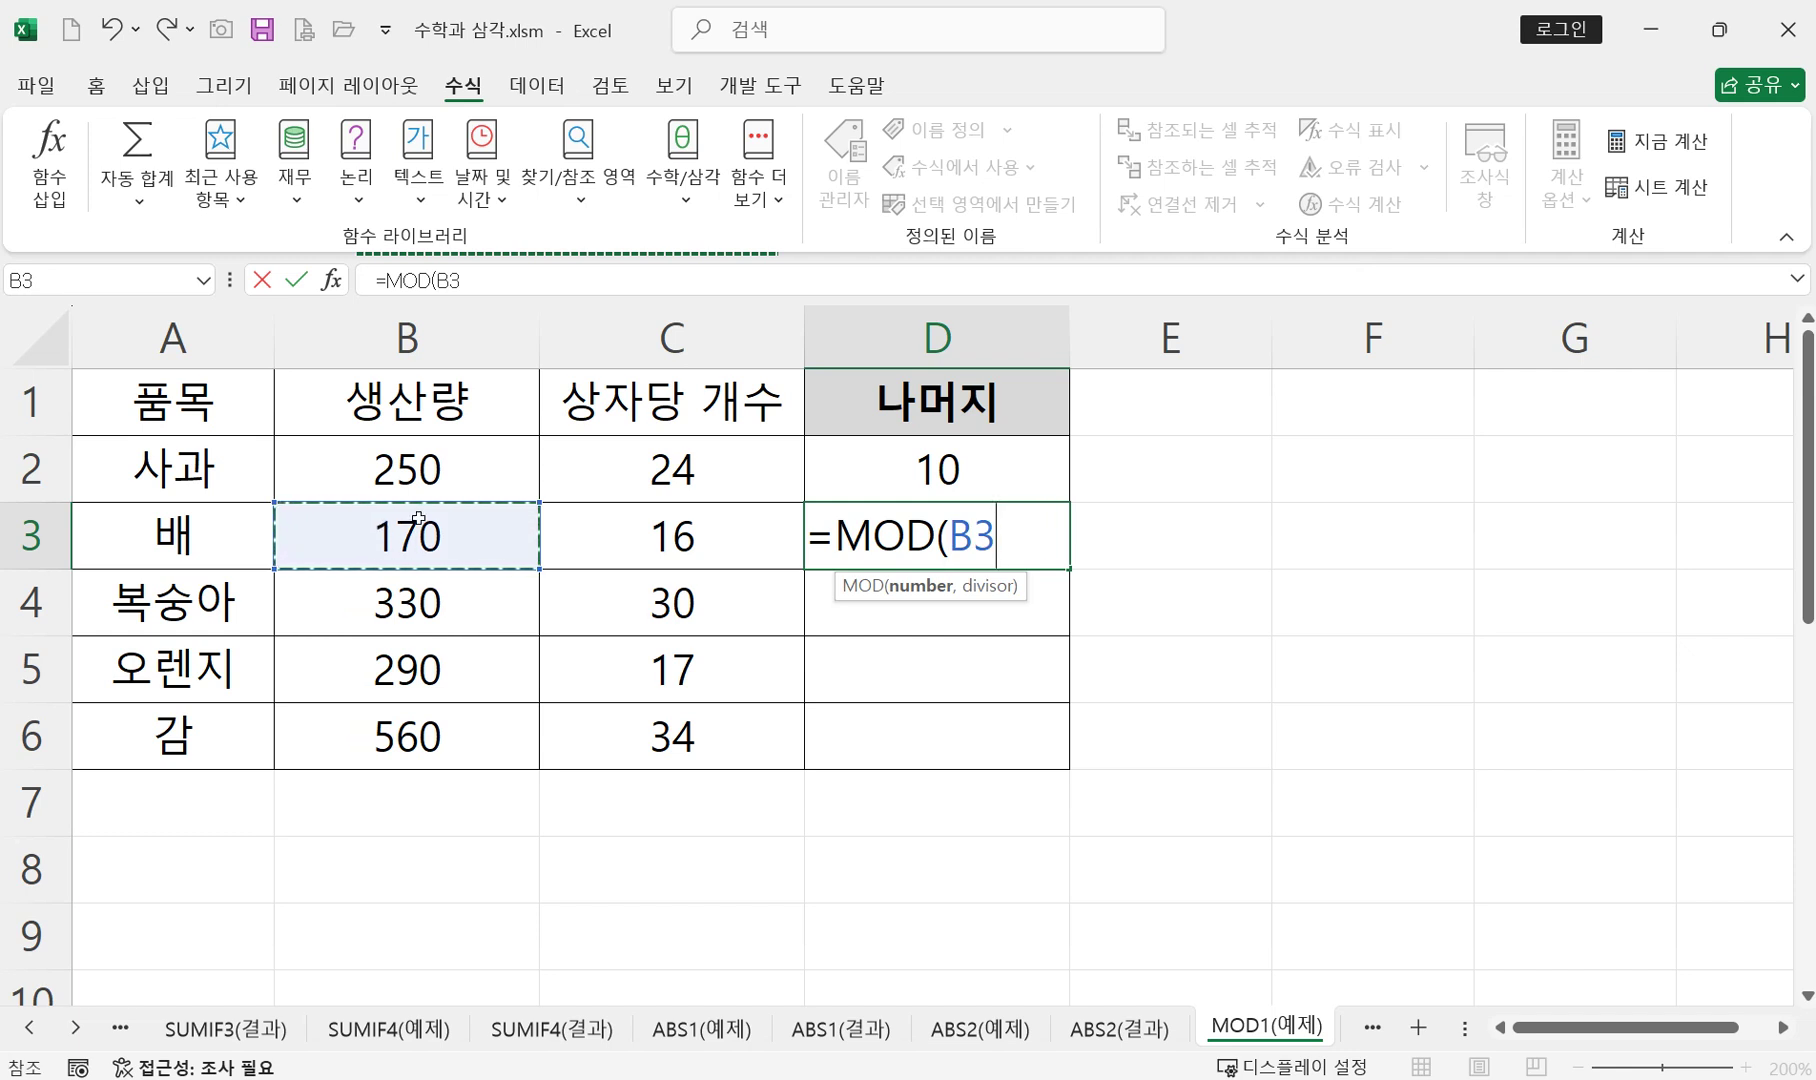
pyautogui.write(',')
pyautogui.click(719, 549)
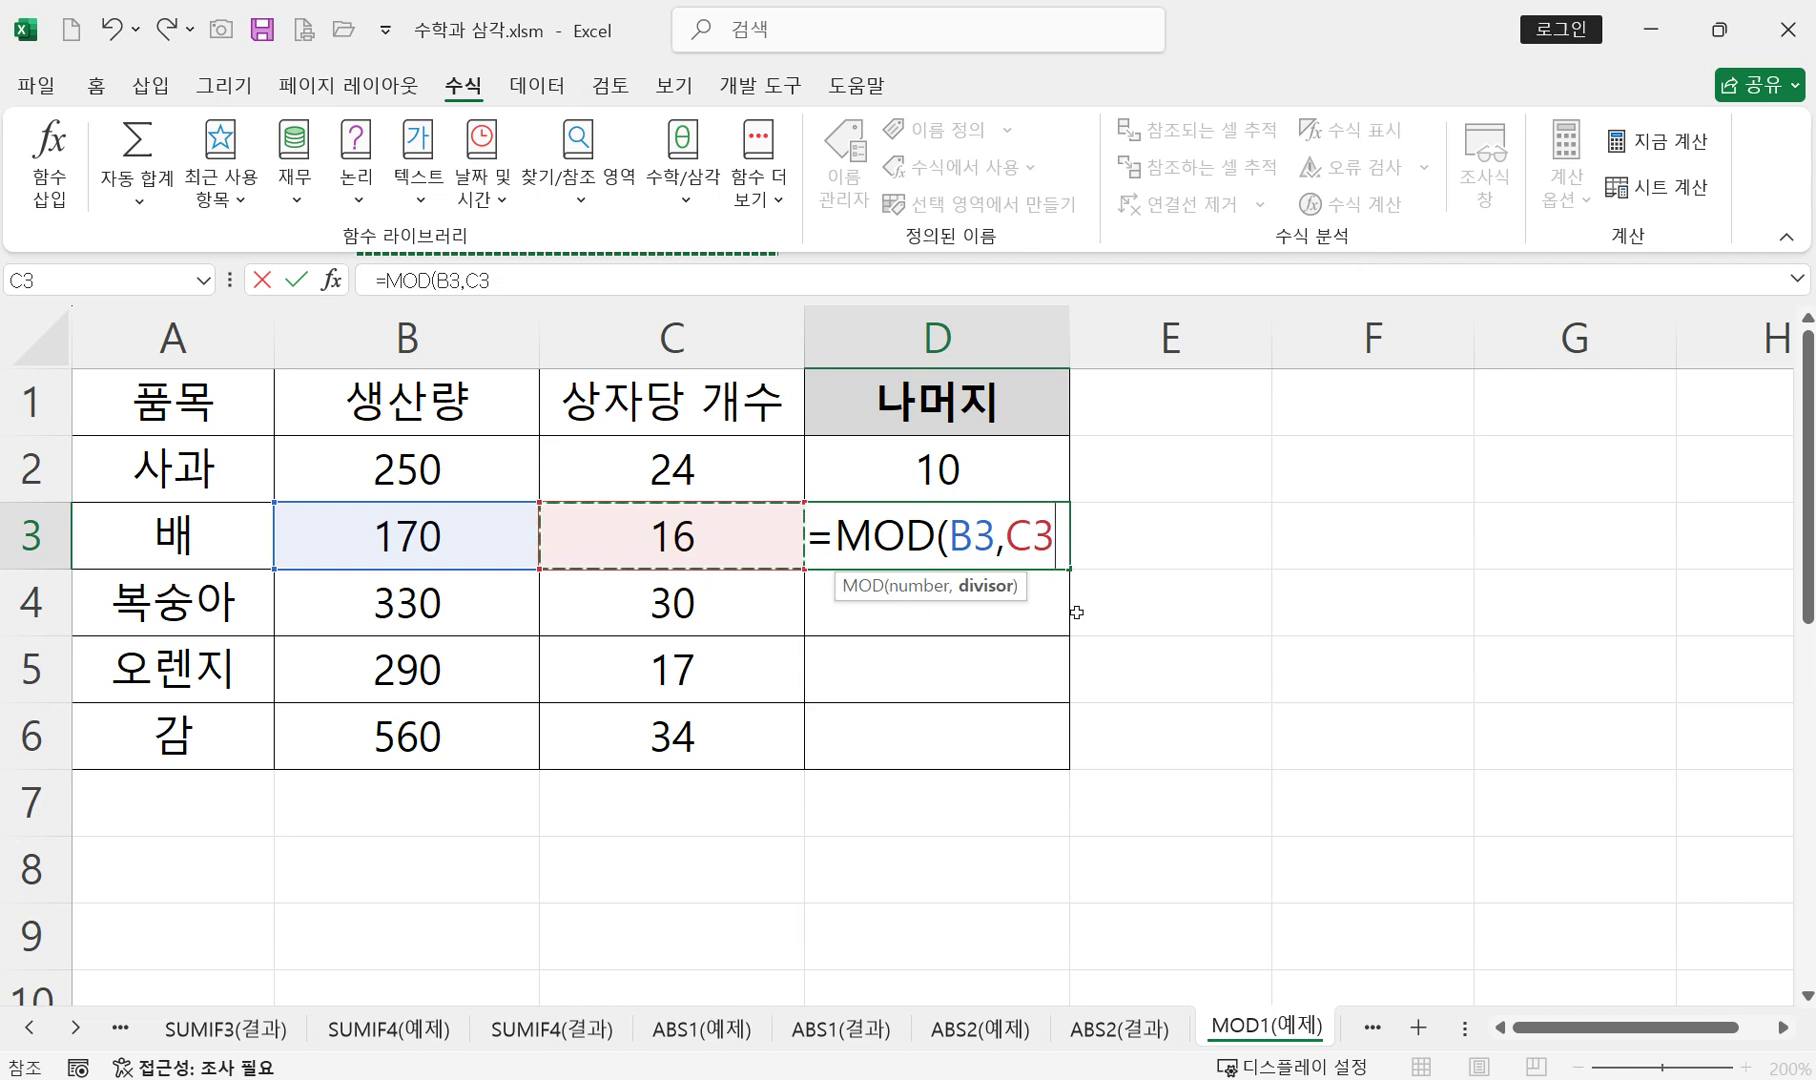
pyautogui.write(')')
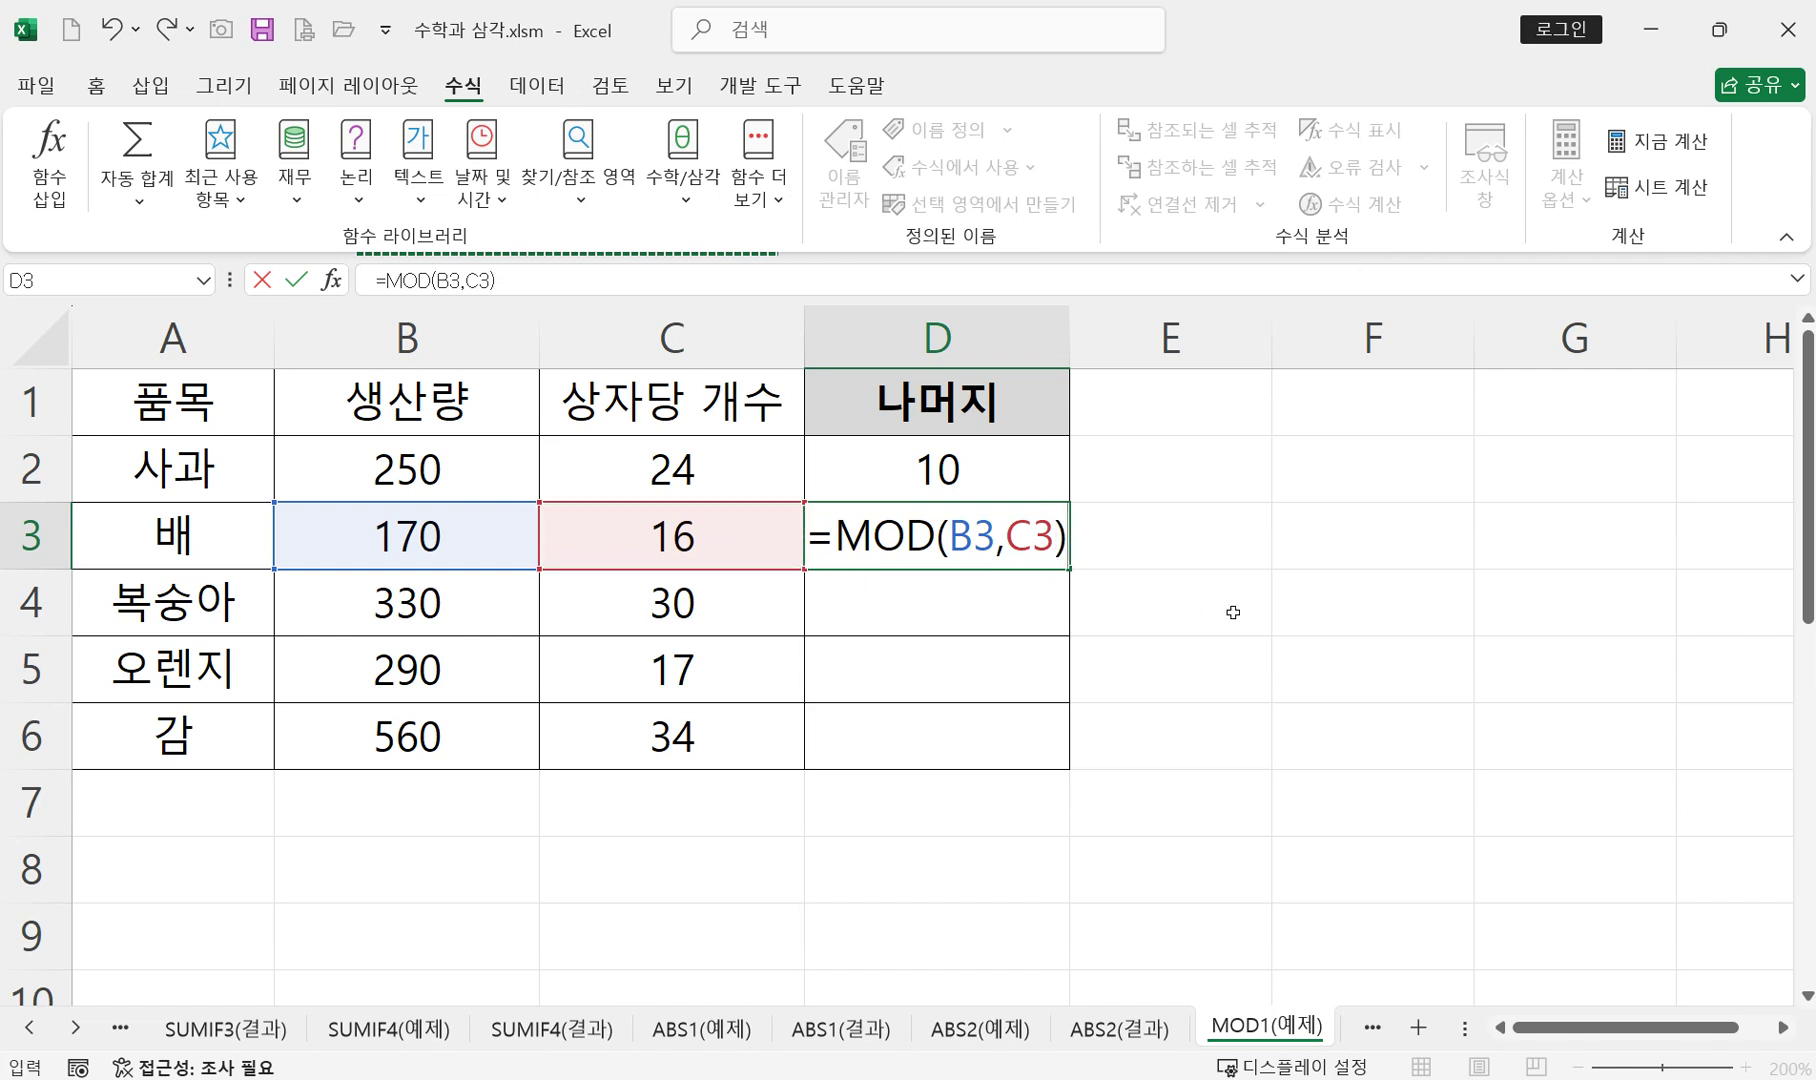
pyautogui.press('Return')
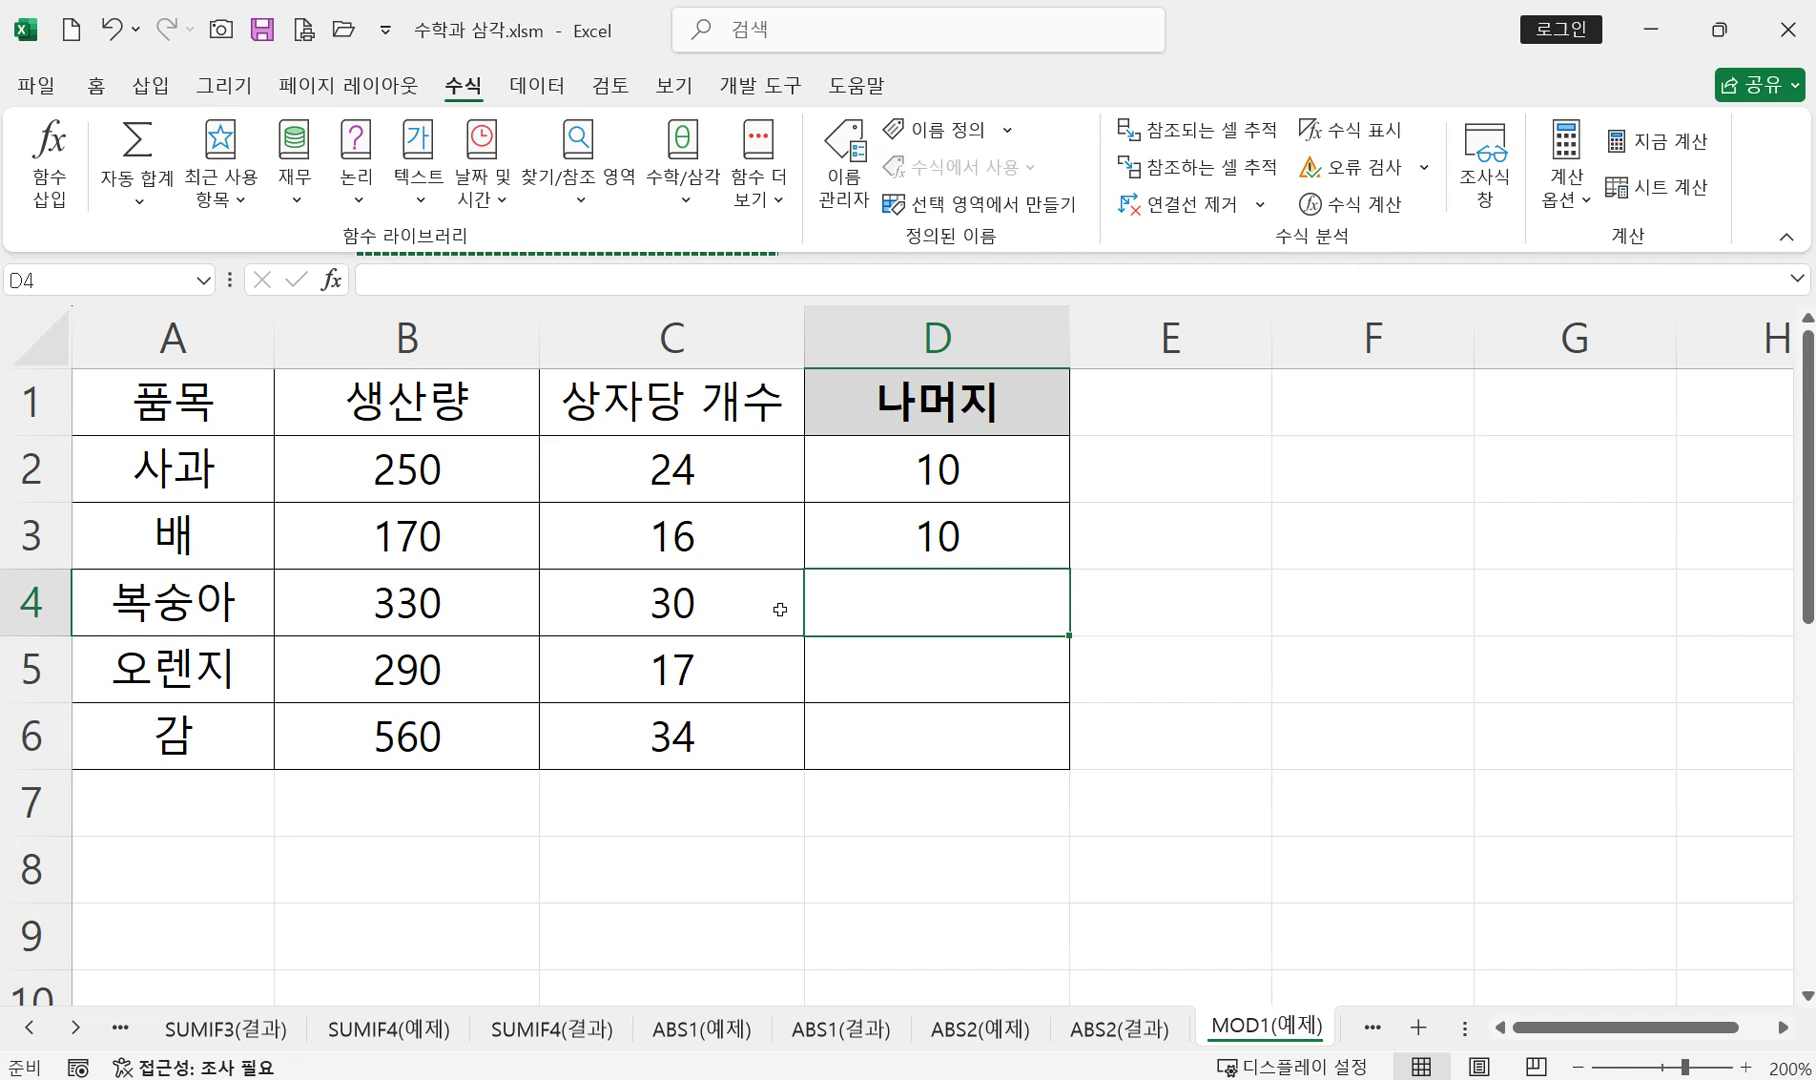
# - Enter =MOD(B4,C4) in D4 to calculate the remainder for 복숭아
pyautogui.write('=')
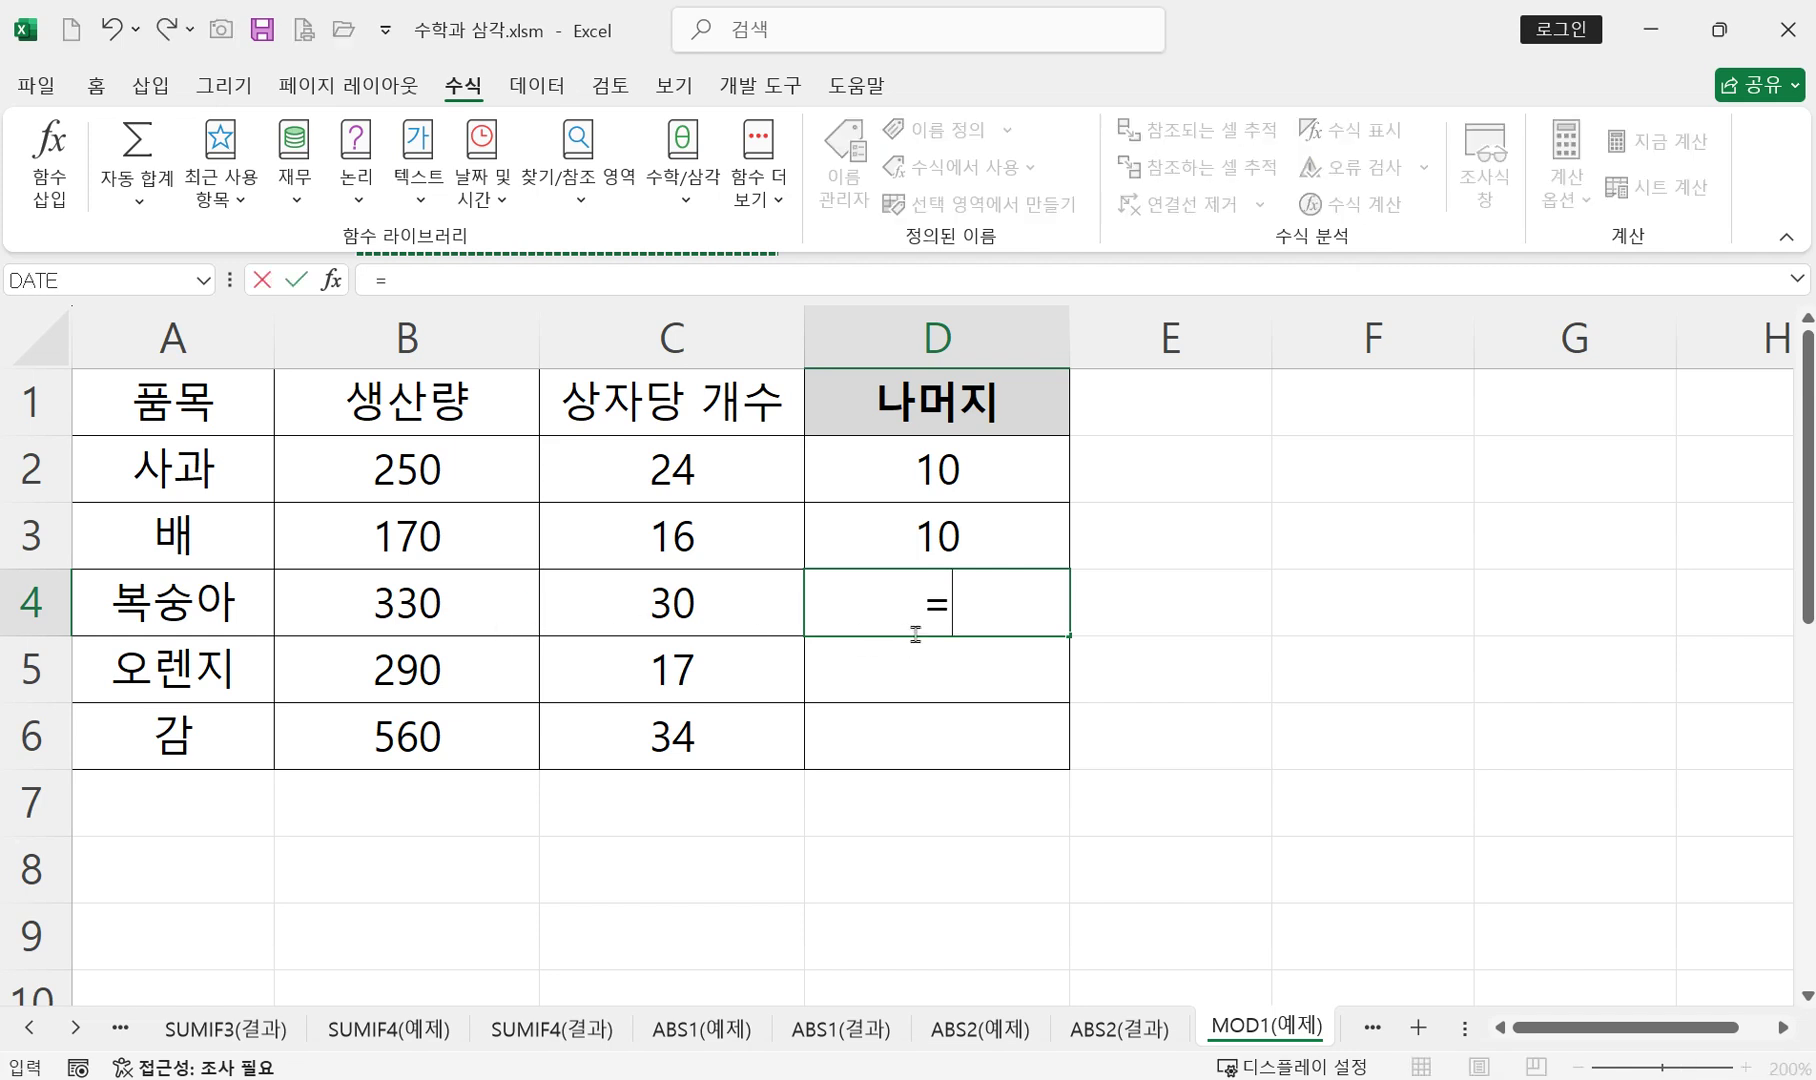
pyautogui.write('mo')
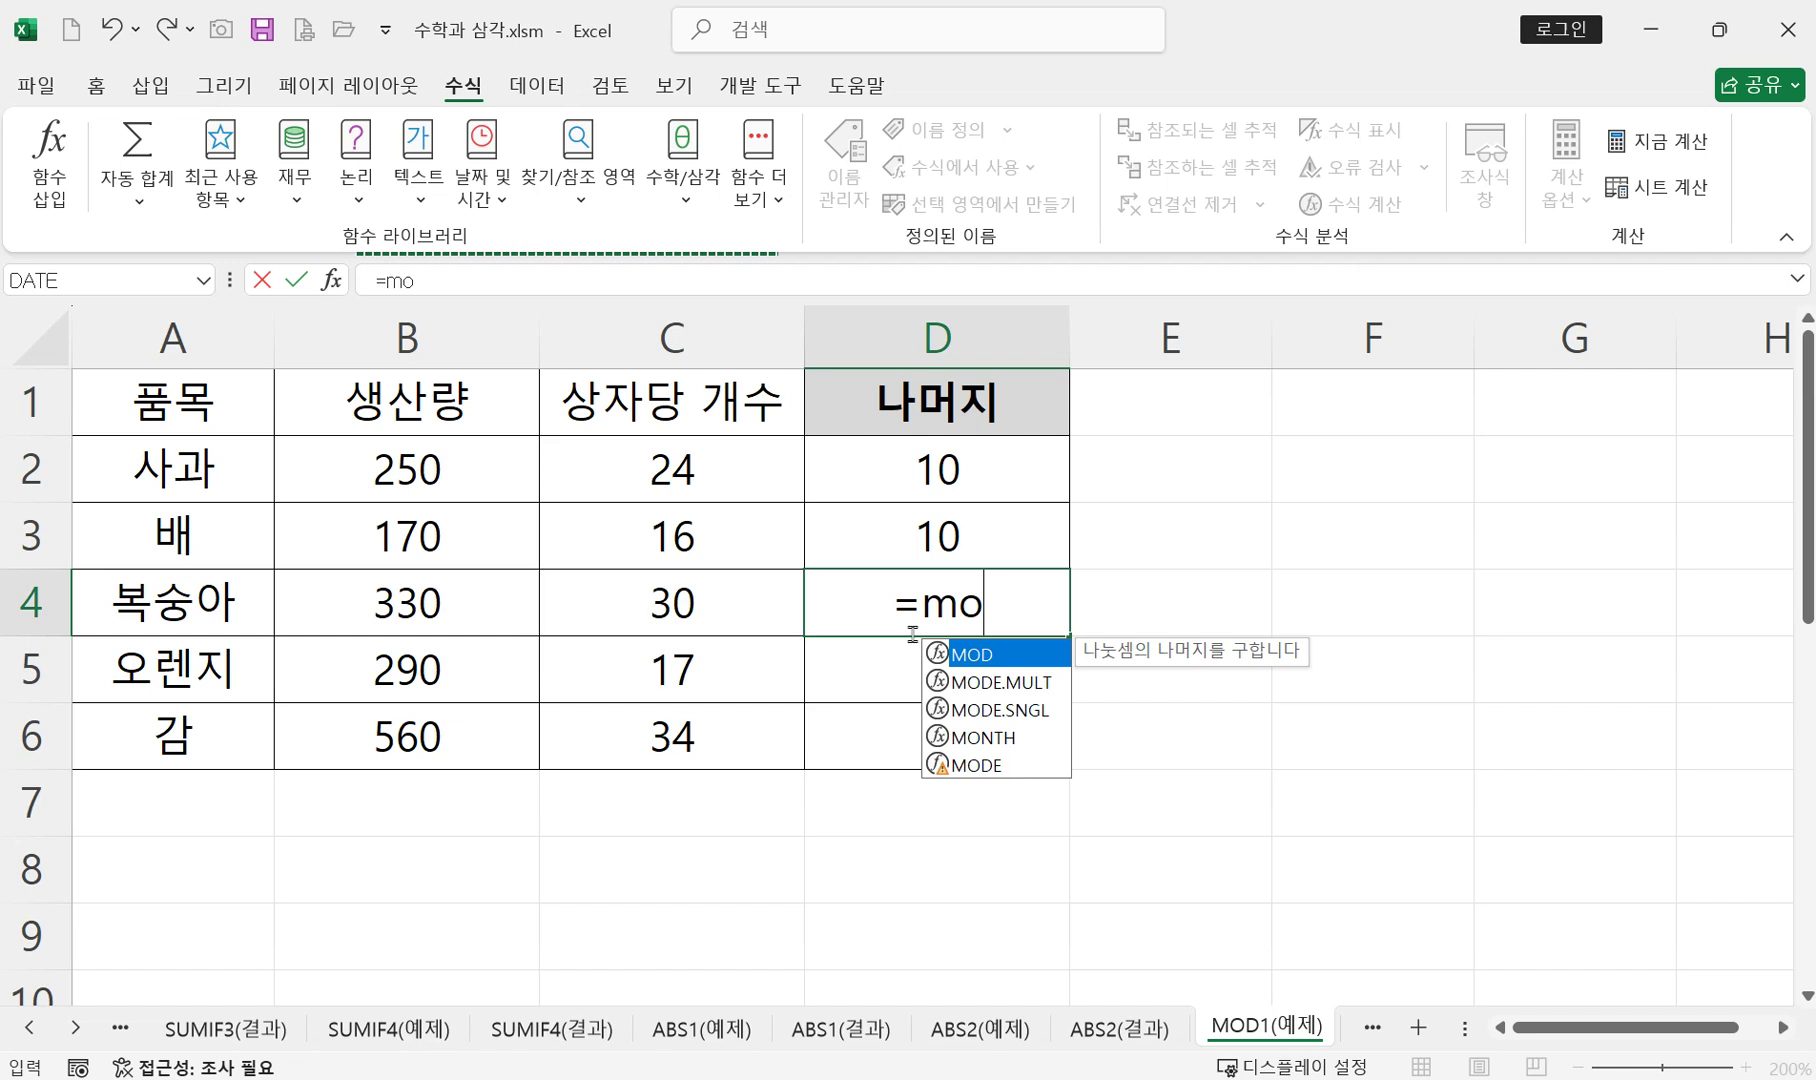
pyautogui.press('Tab')
pyautogui.click(352, 601)
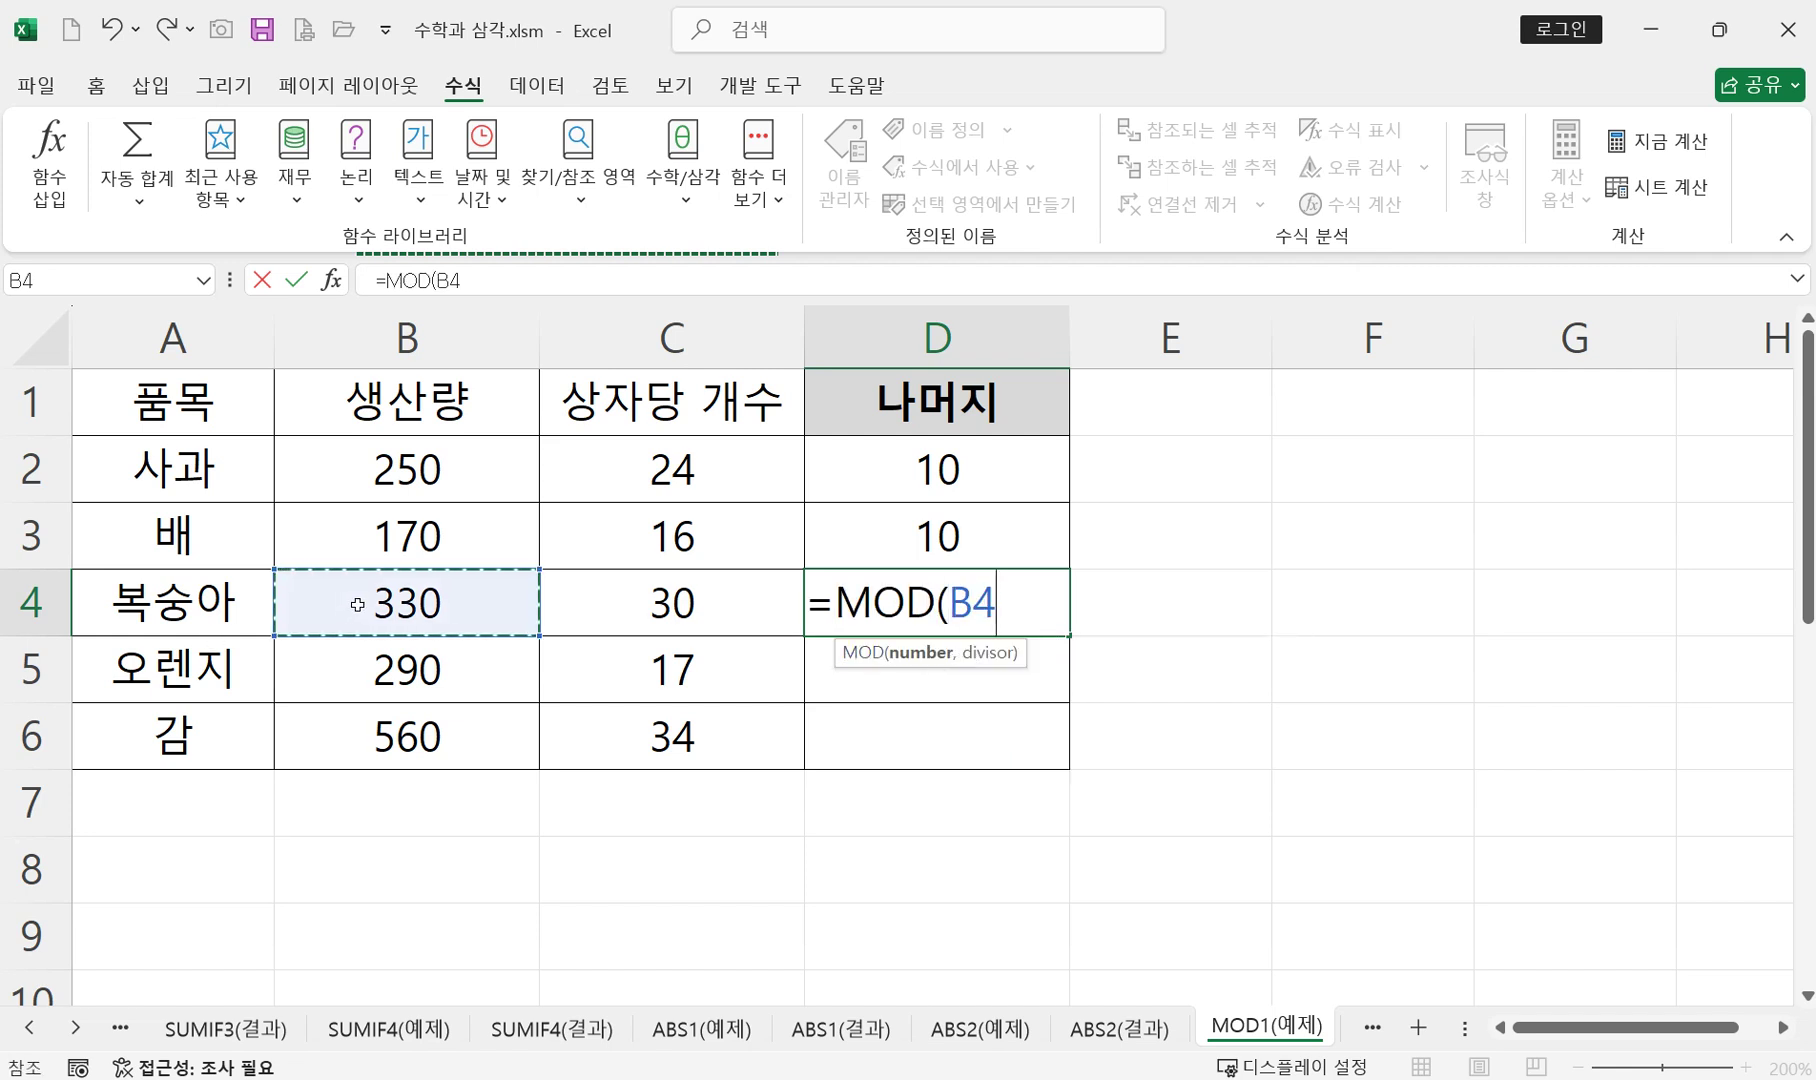
pyautogui.write(',')
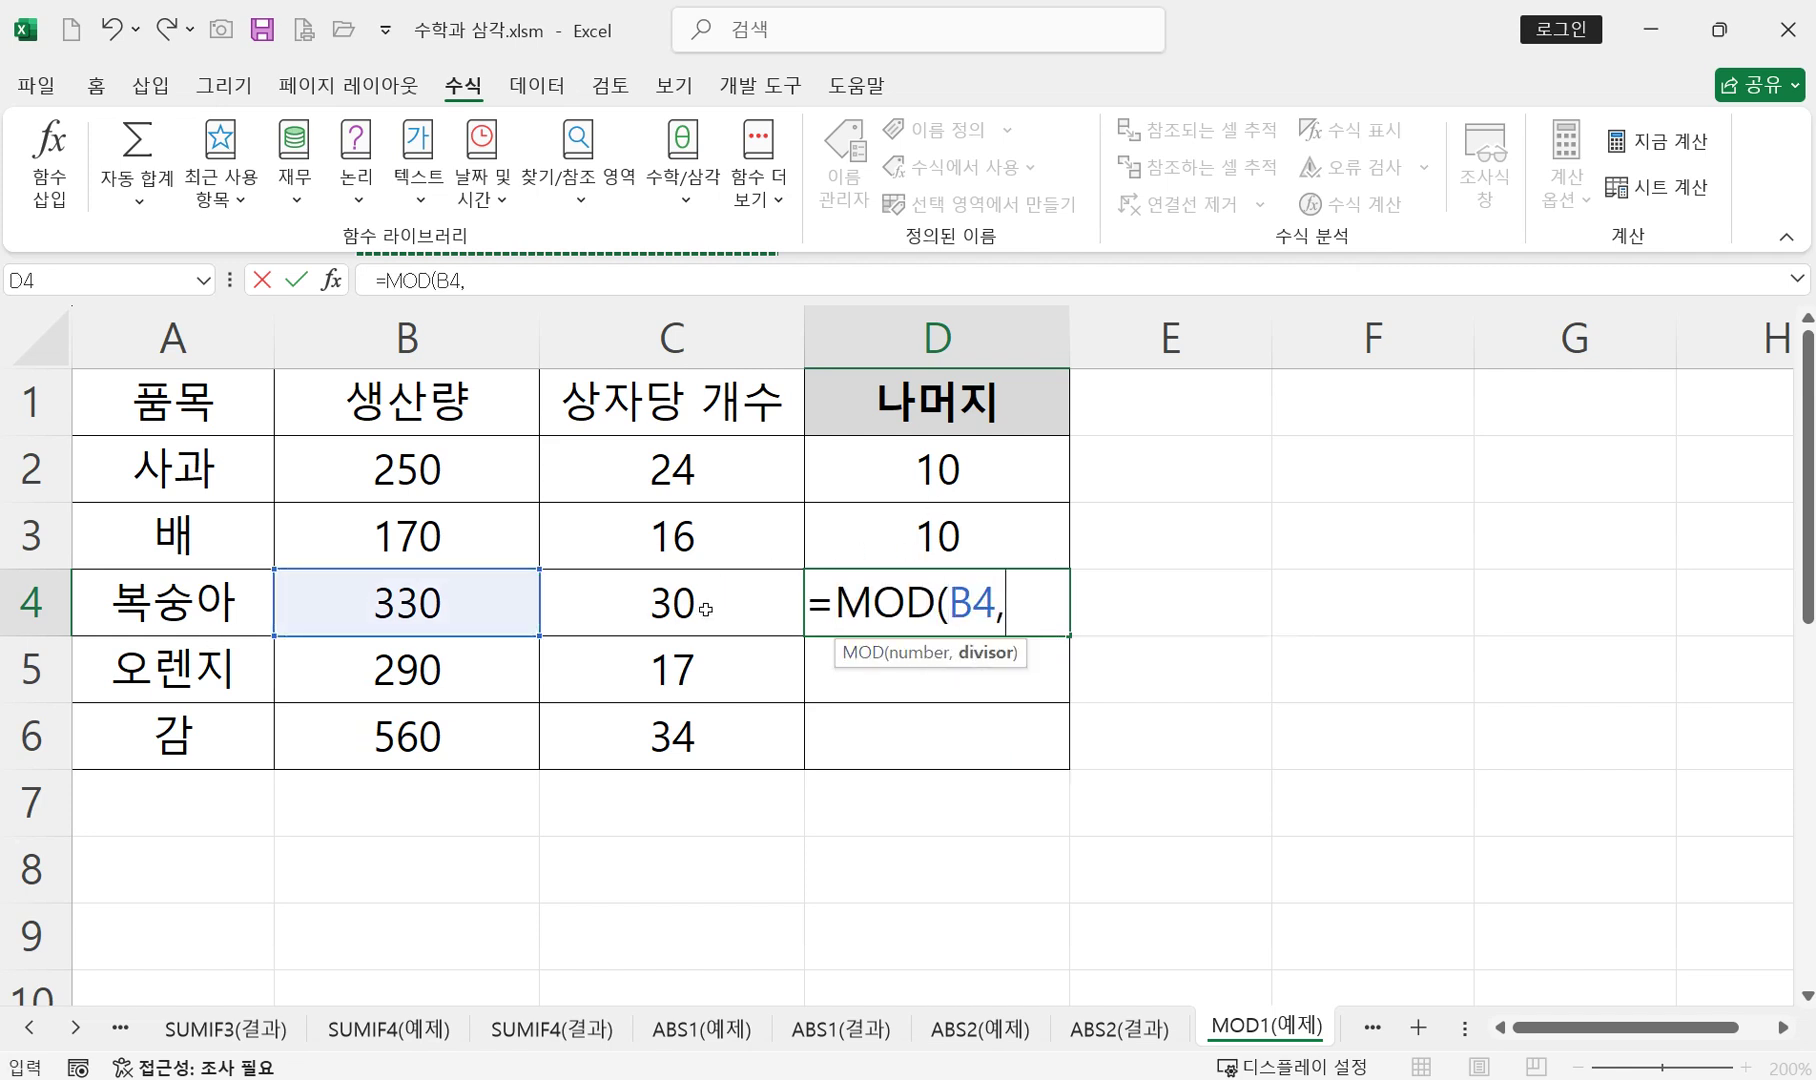
pyautogui.click(578, 622)
pyautogui.write(')')
pyautogui.press('Return')
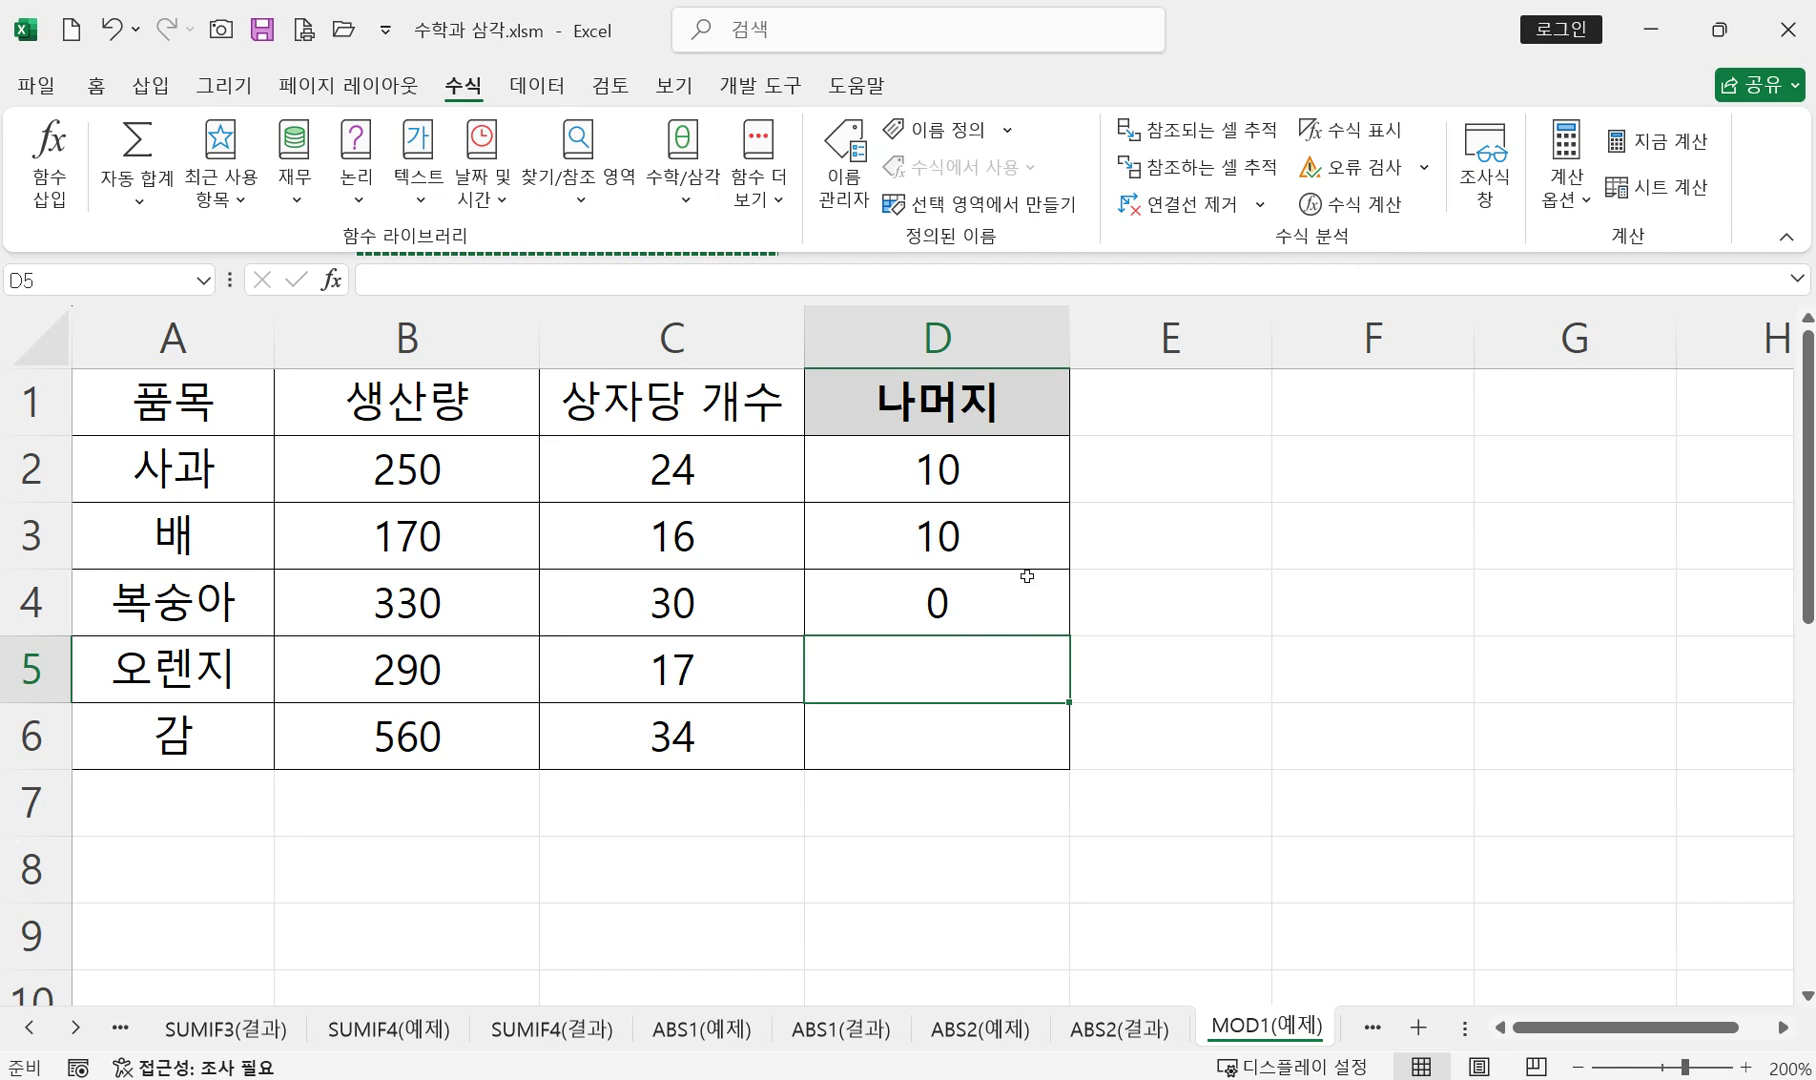
# - Fill the D4 remainder formula down through D6 to cover 오렌지 and 감
pyautogui.click(956, 602)
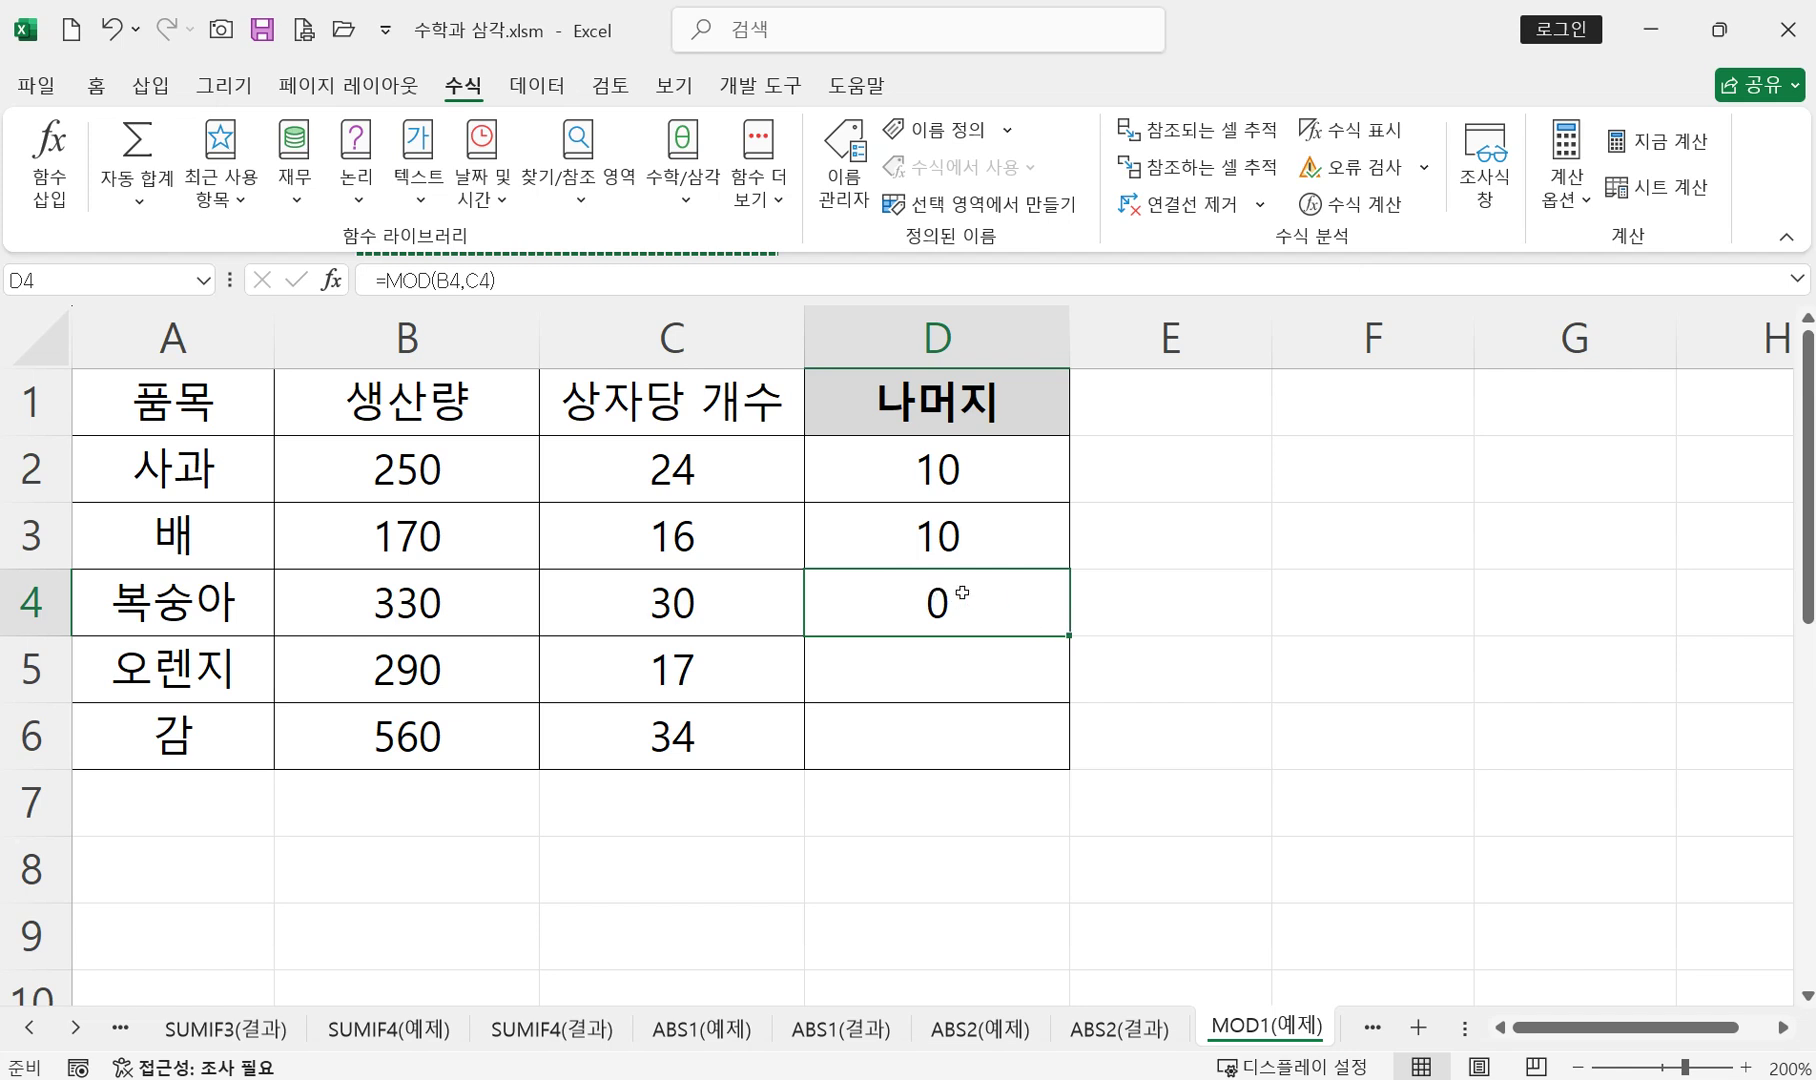
pyautogui.moveTo(1071, 635); pyautogui.dragTo(1050, 752)
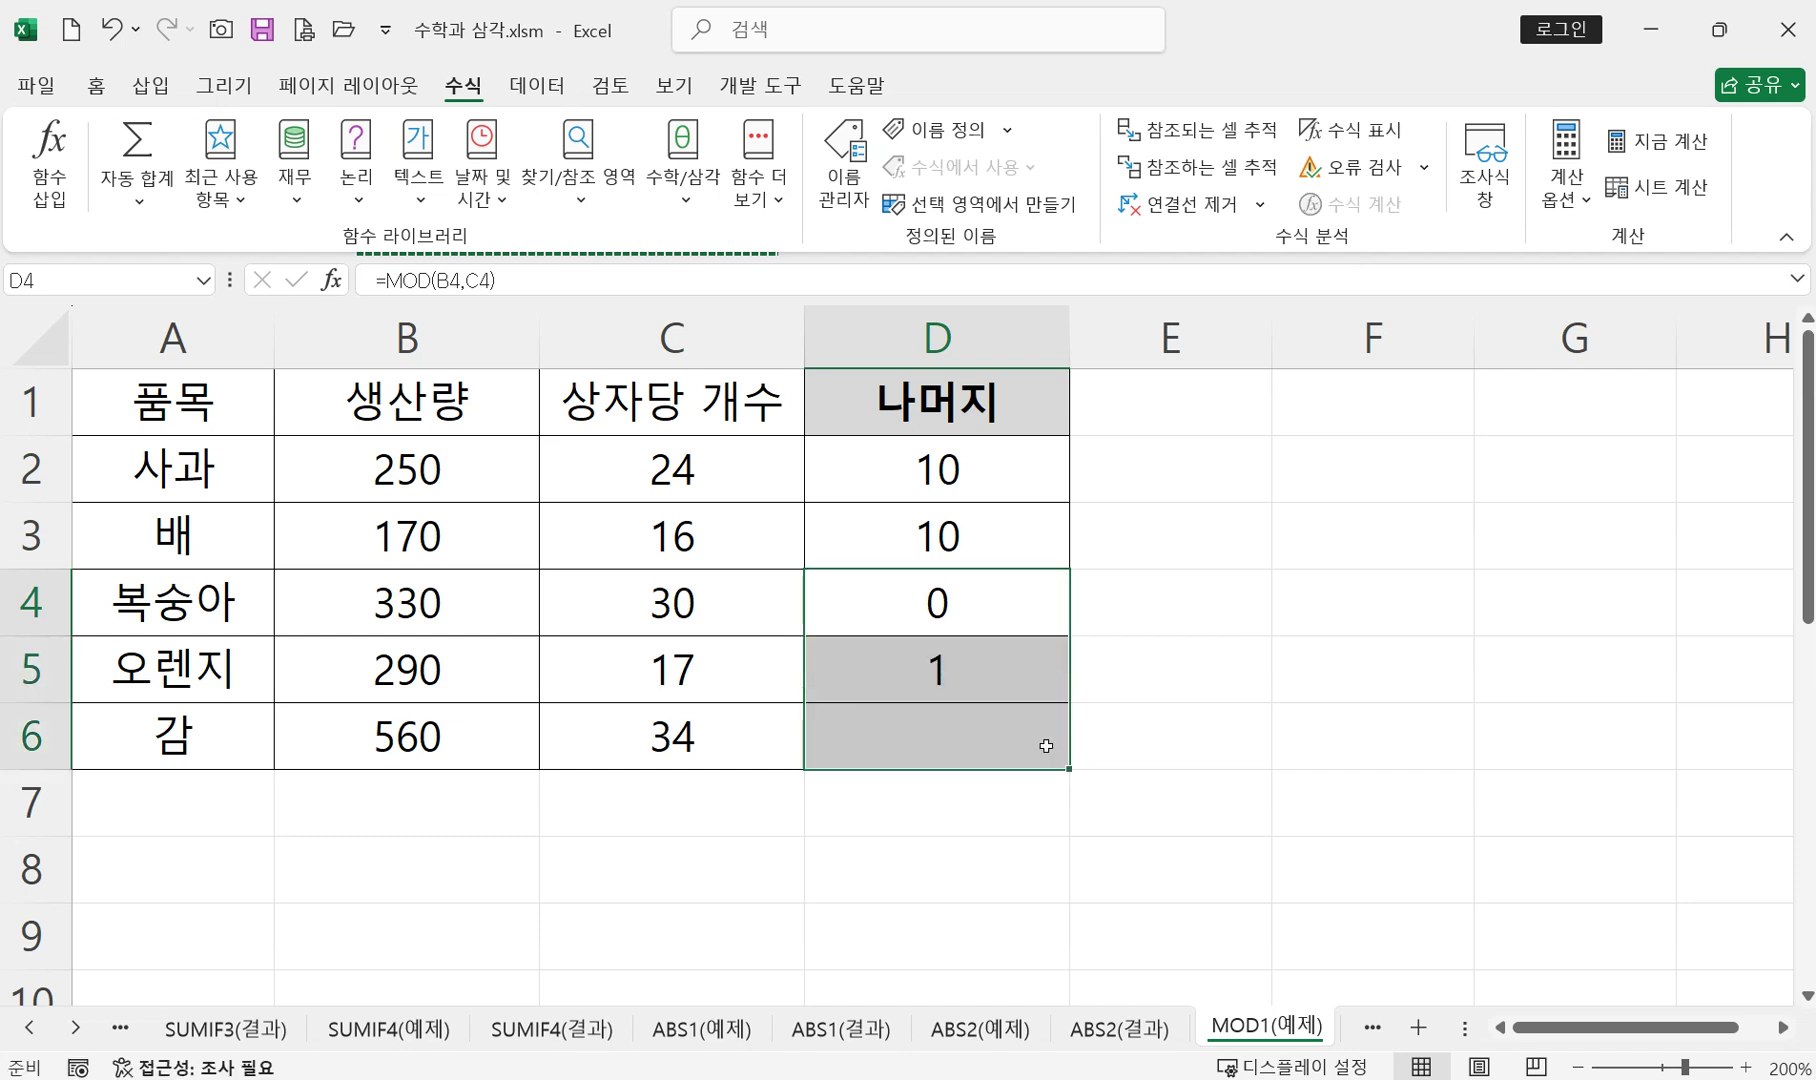
pyautogui.doubleClick(938, 470)
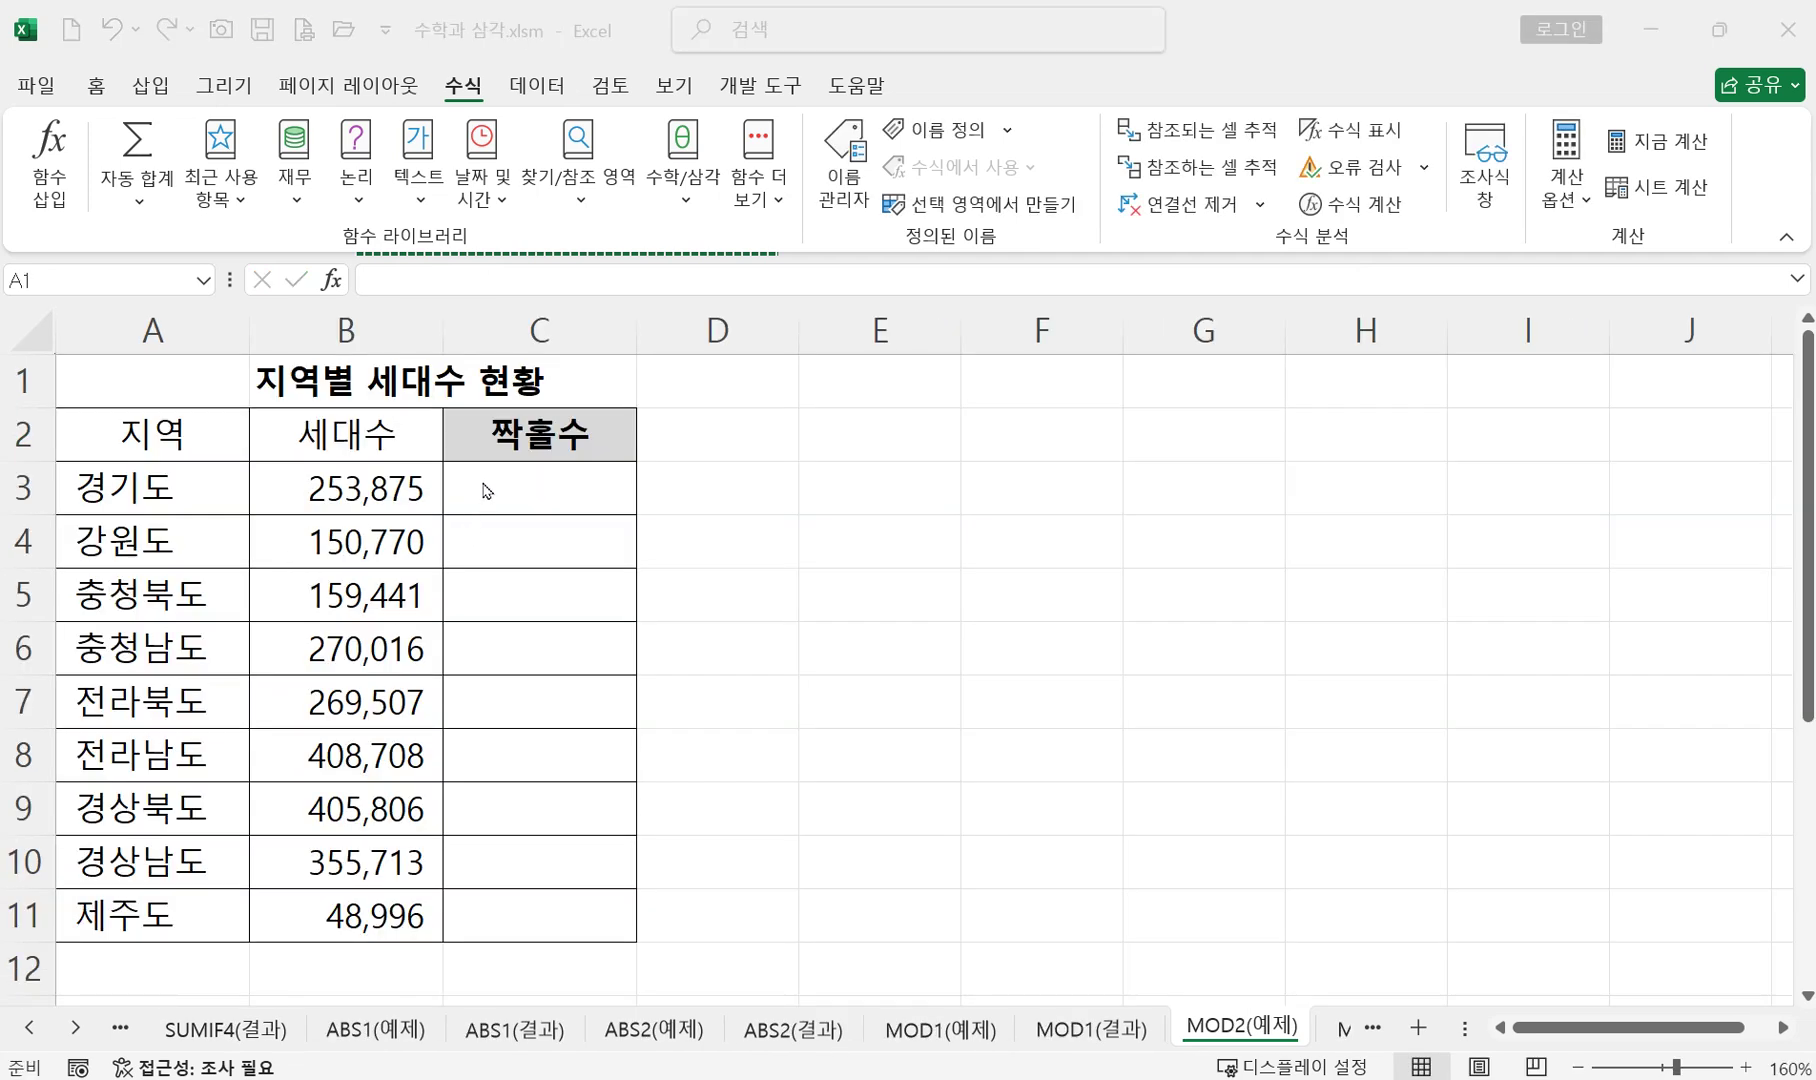
# - Switch to the photo viewer and read exercise ② for the MOD2(예제) sheet in 20241031_101431.jpg, then return to Excel
pyautogui.click(485, 490)
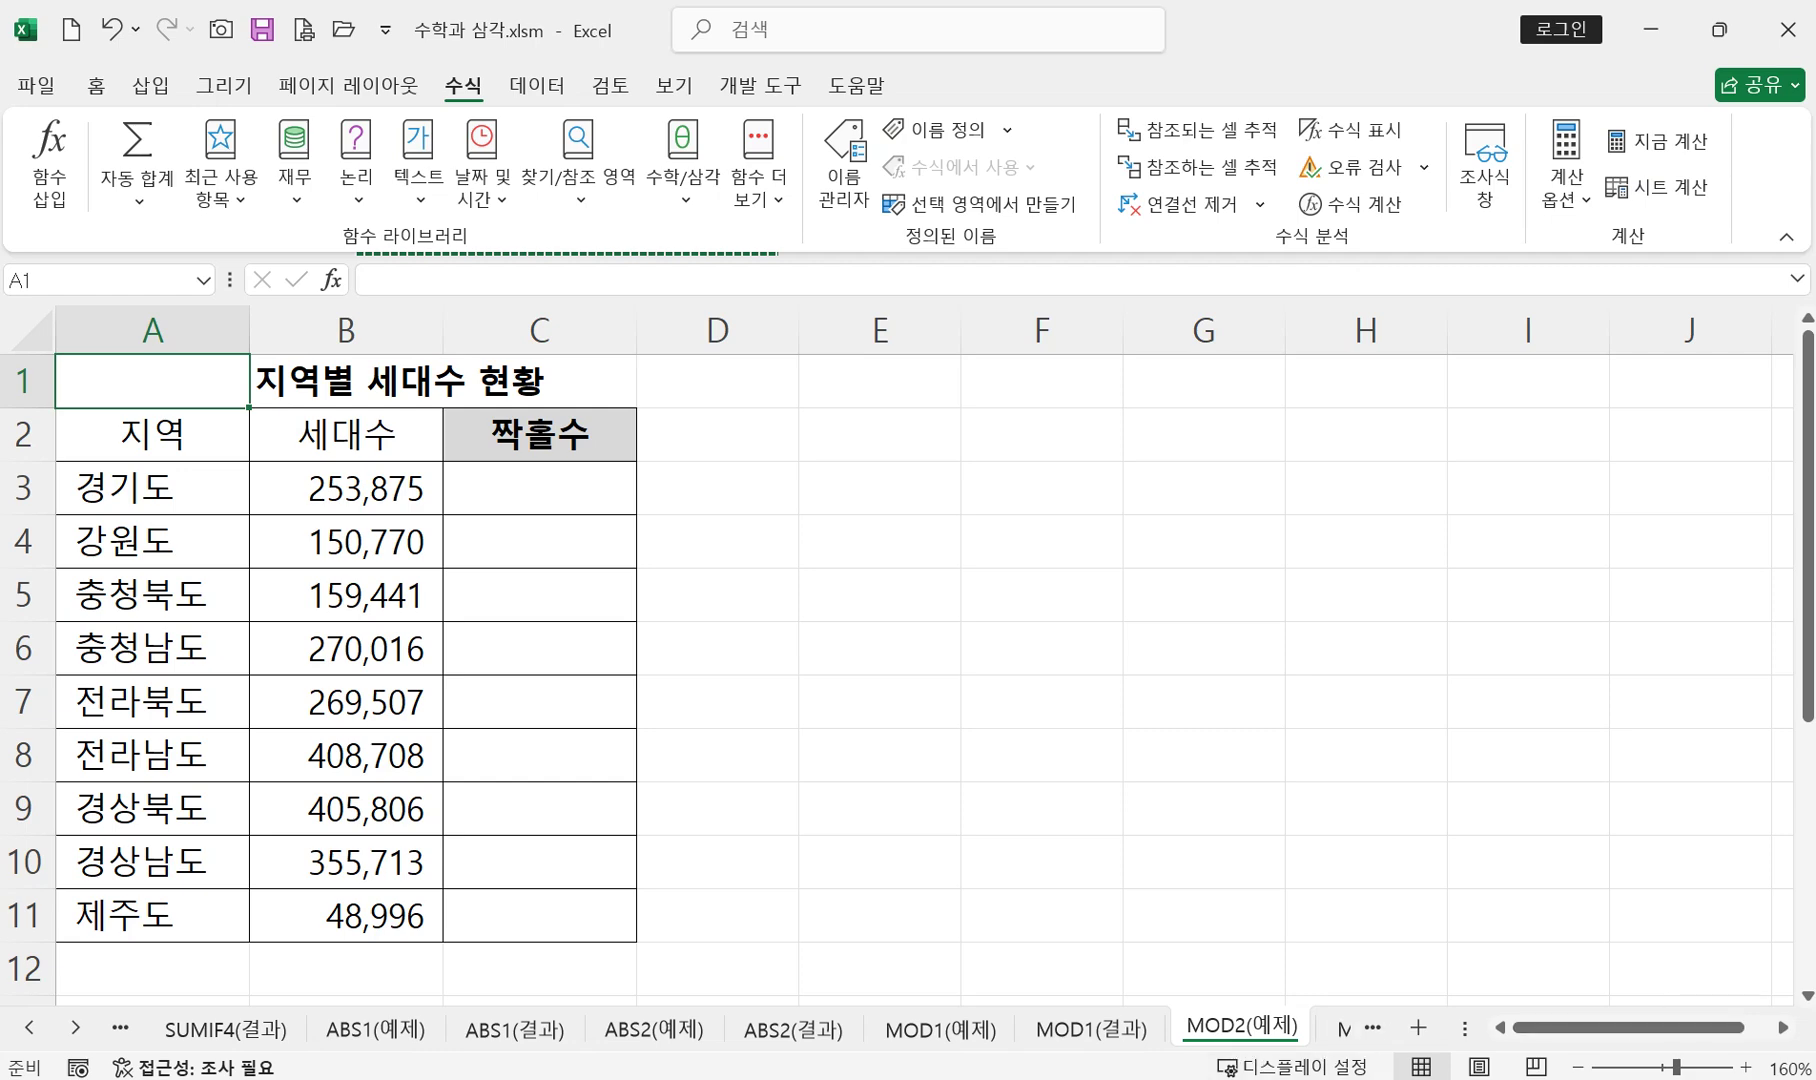
pyautogui.hotkey('alt', 'Tab')
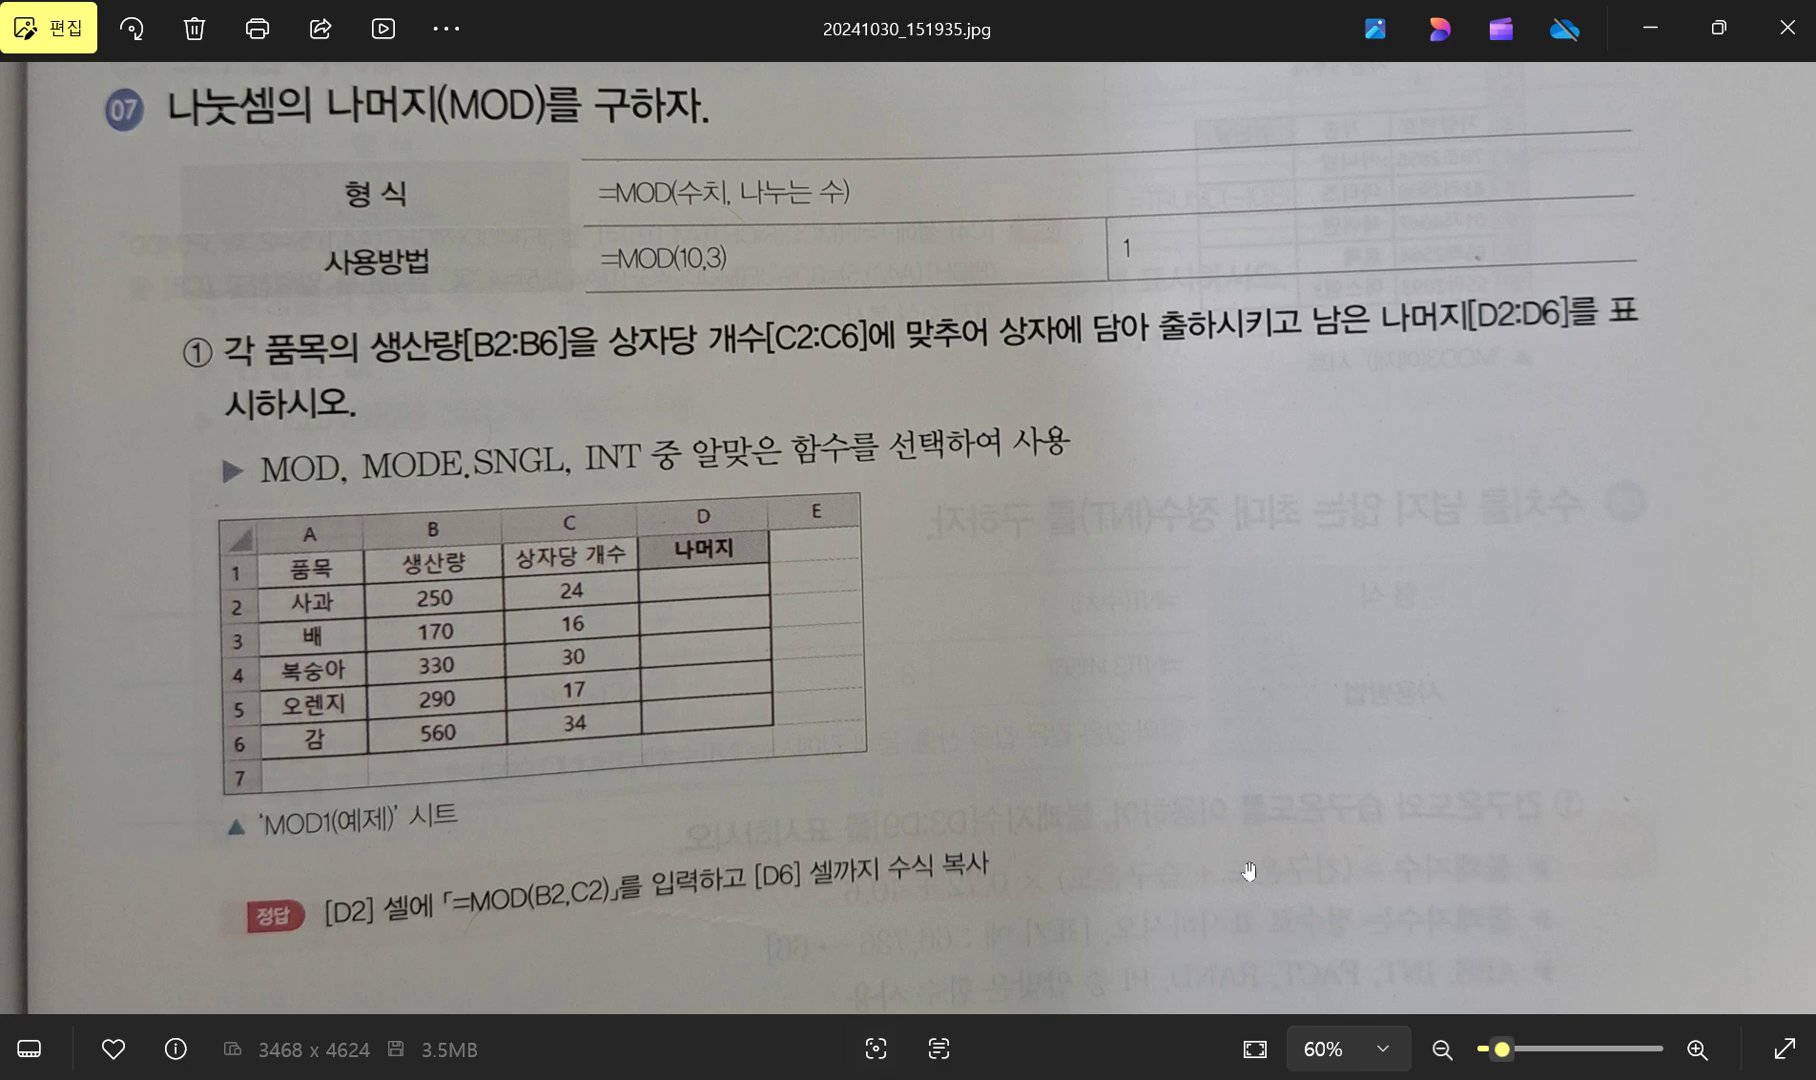
pyautogui.click(1796, 540)
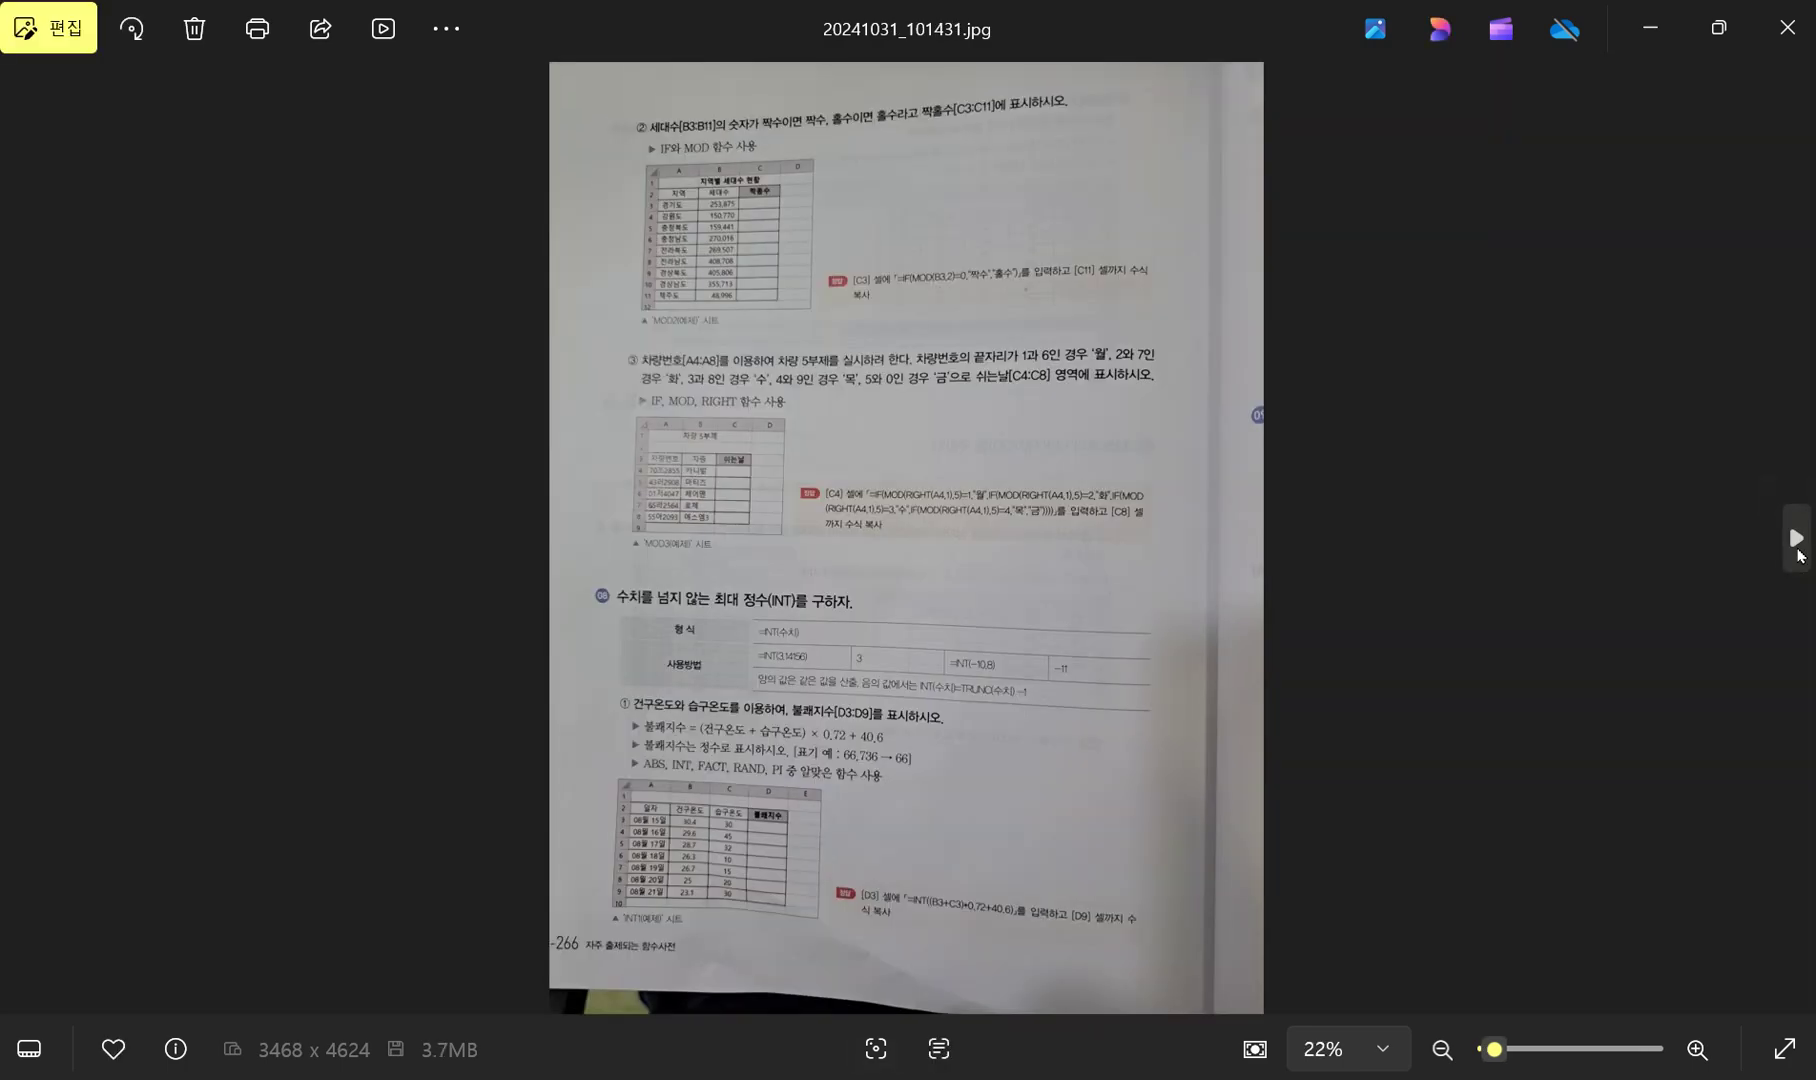
pyautogui.scroll(5, 1777, 555)
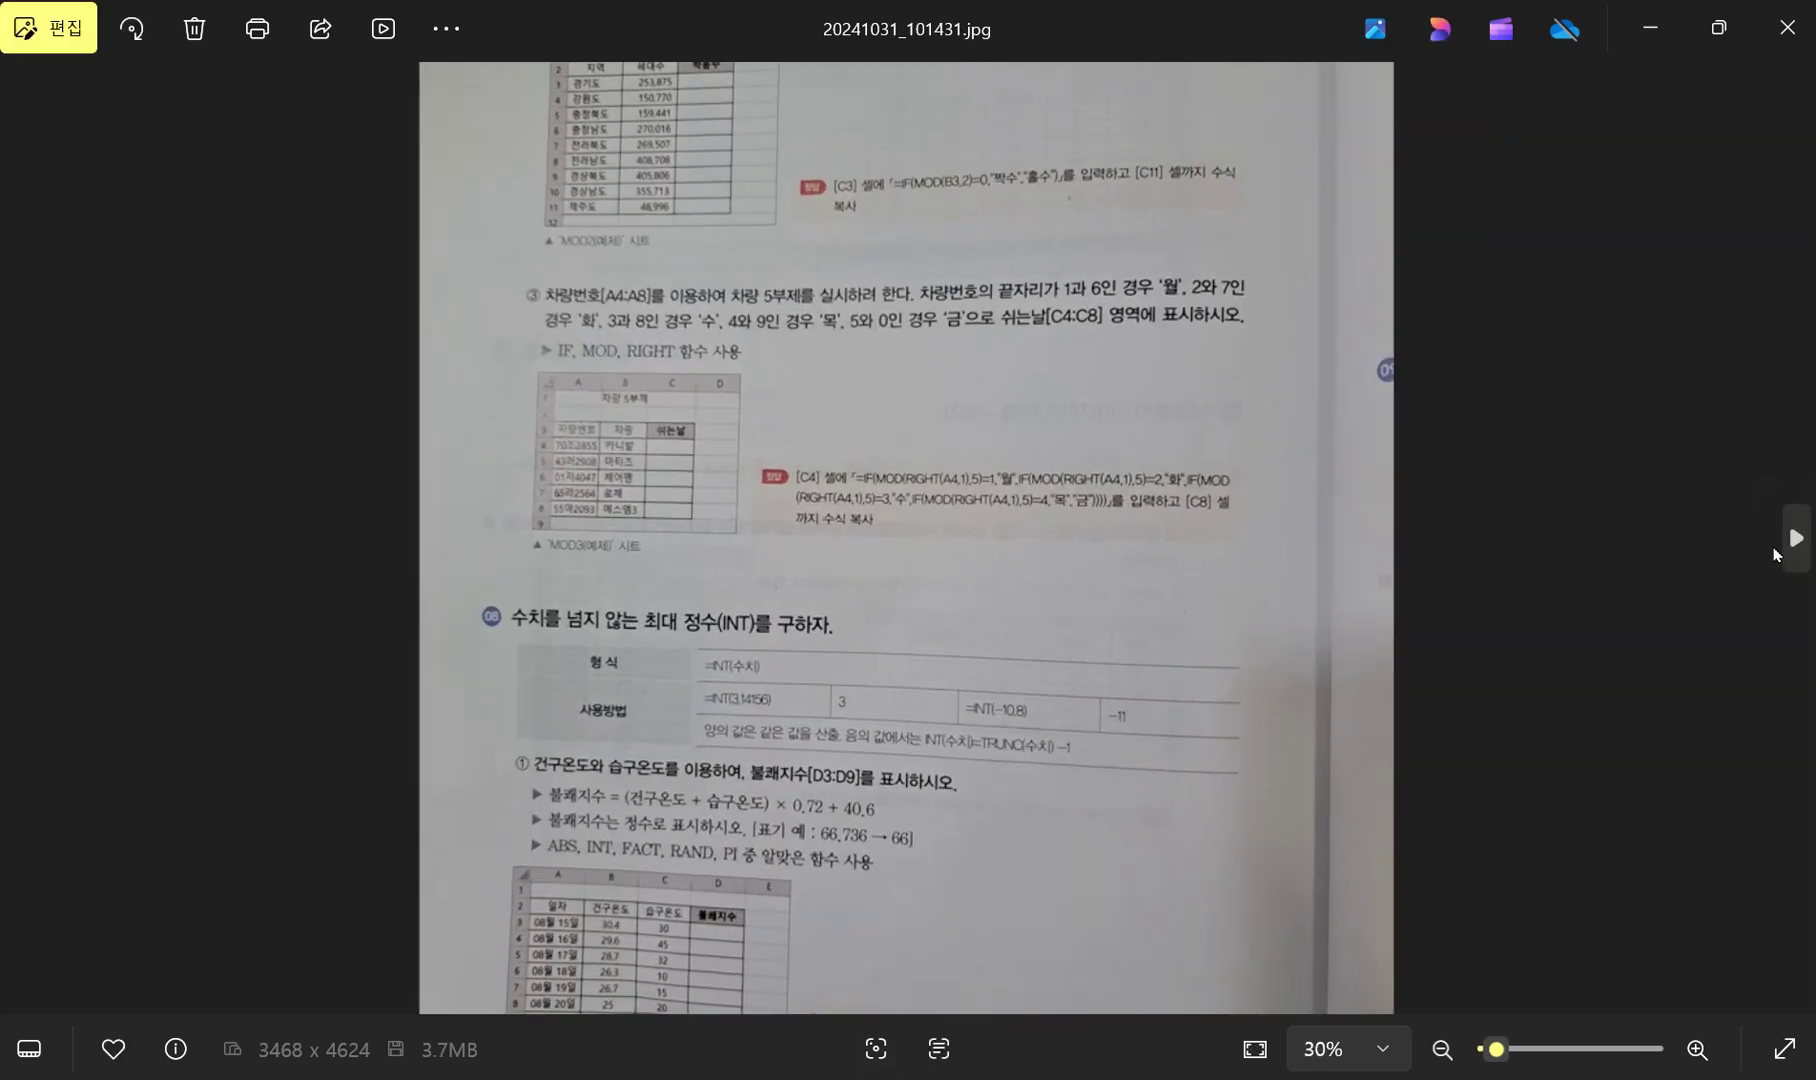
pyautogui.moveTo(1142, 384); pyautogui.dragTo(1078, 985)
pyautogui.moveTo(1093, 460); pyautogui.dragTo(1208, 903)
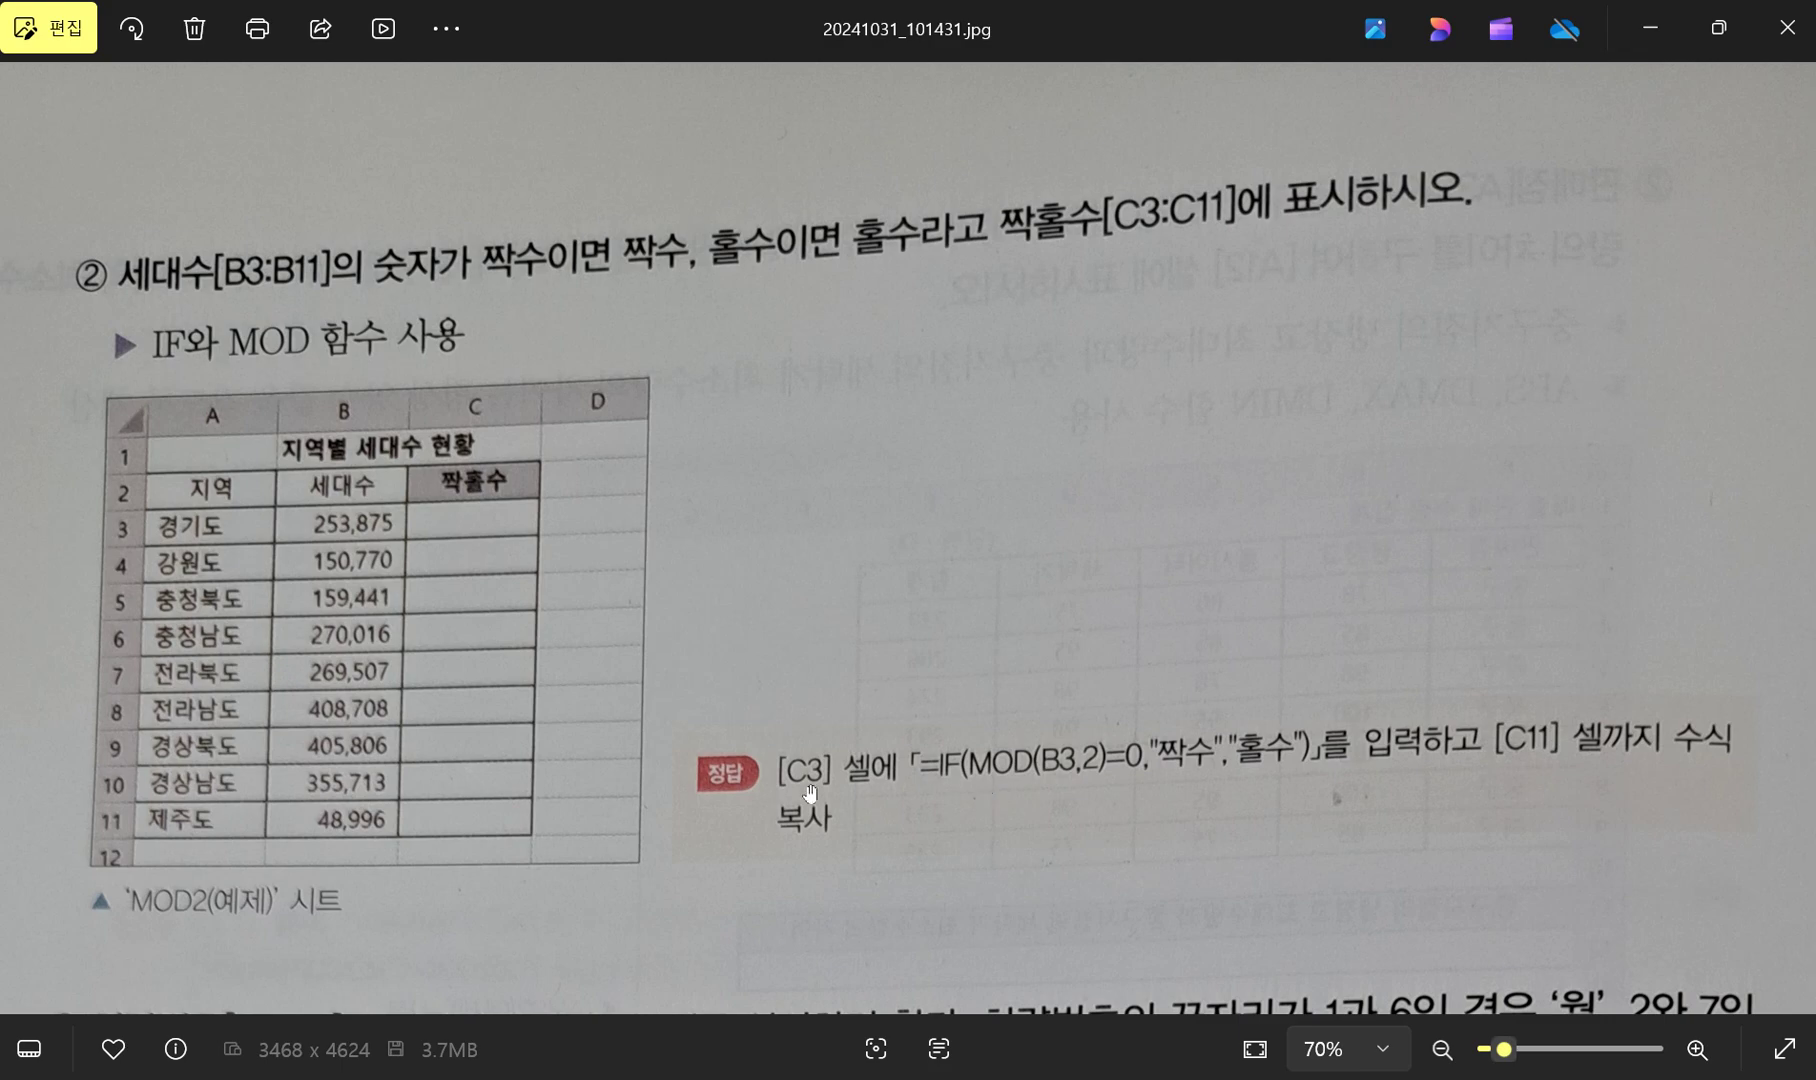
pyautogui.click(1655, 45)
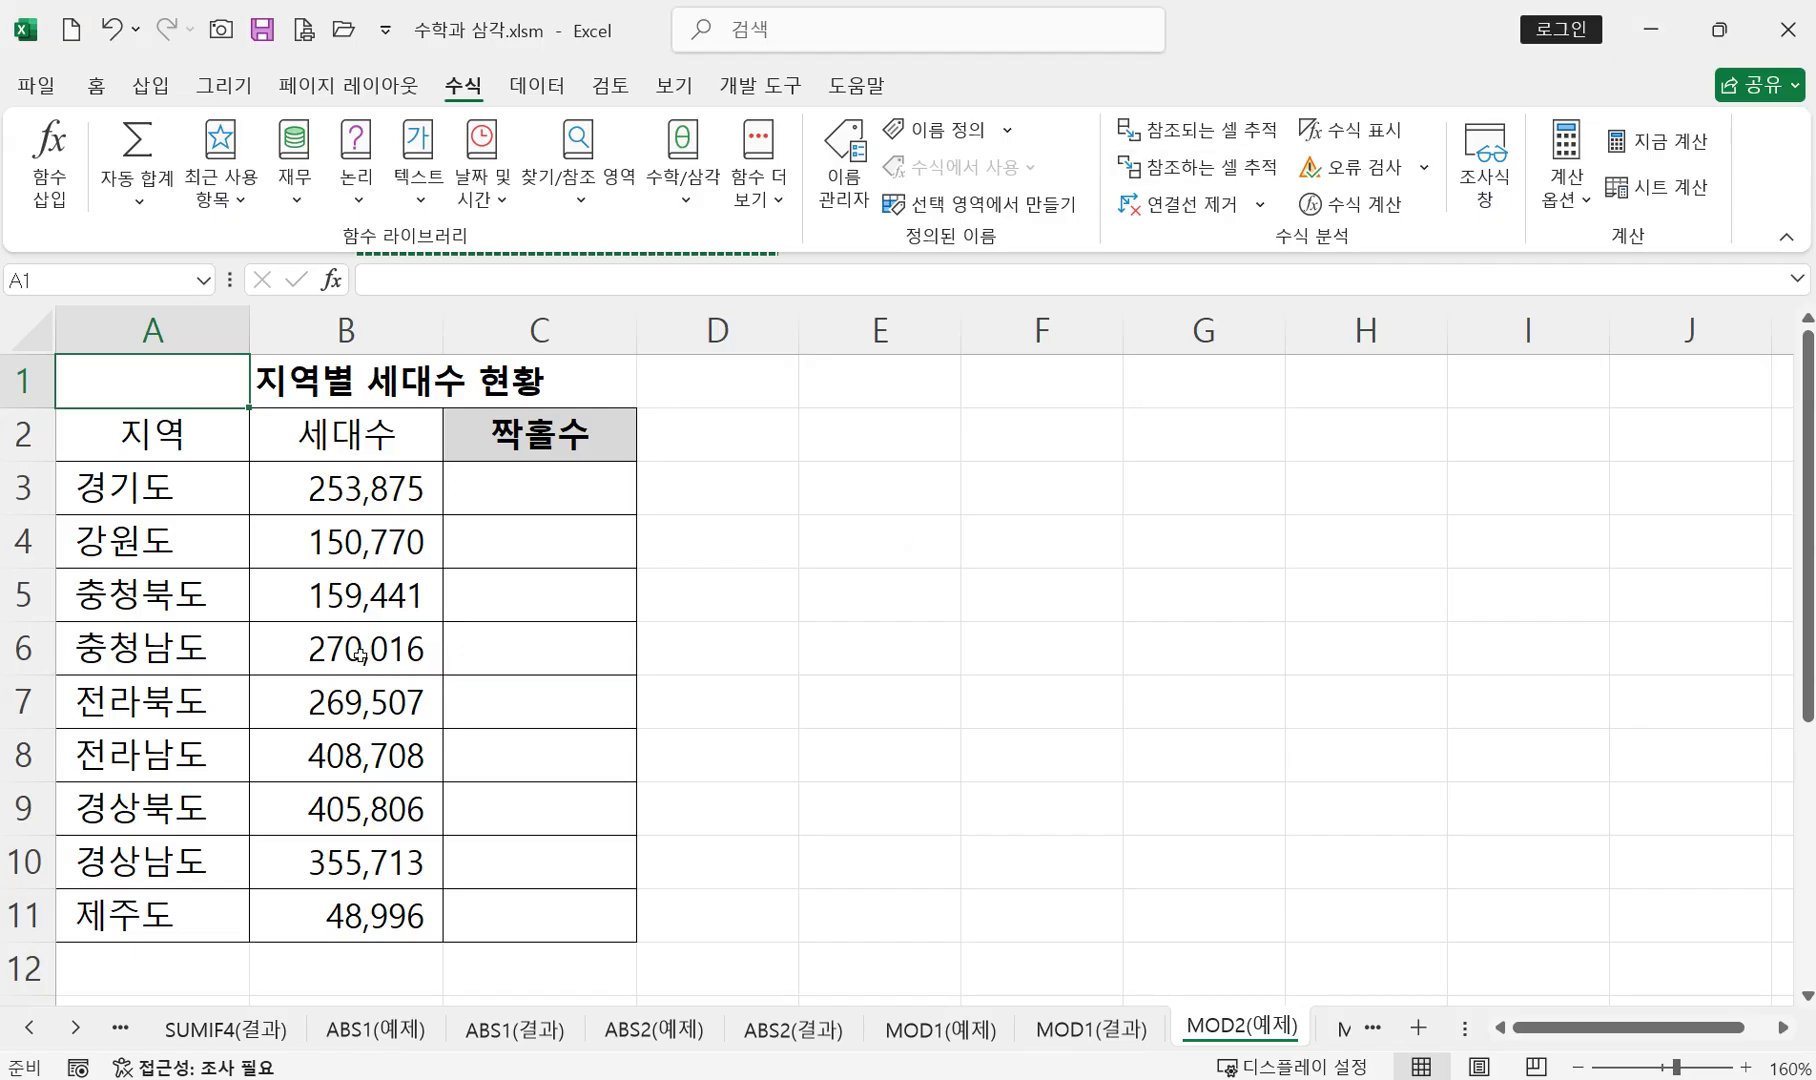
# - Enter =MOD(B3,2) in C3 to calculate the remainder of 경기도's household count divided by 2
pyautogui.click(553, 499)
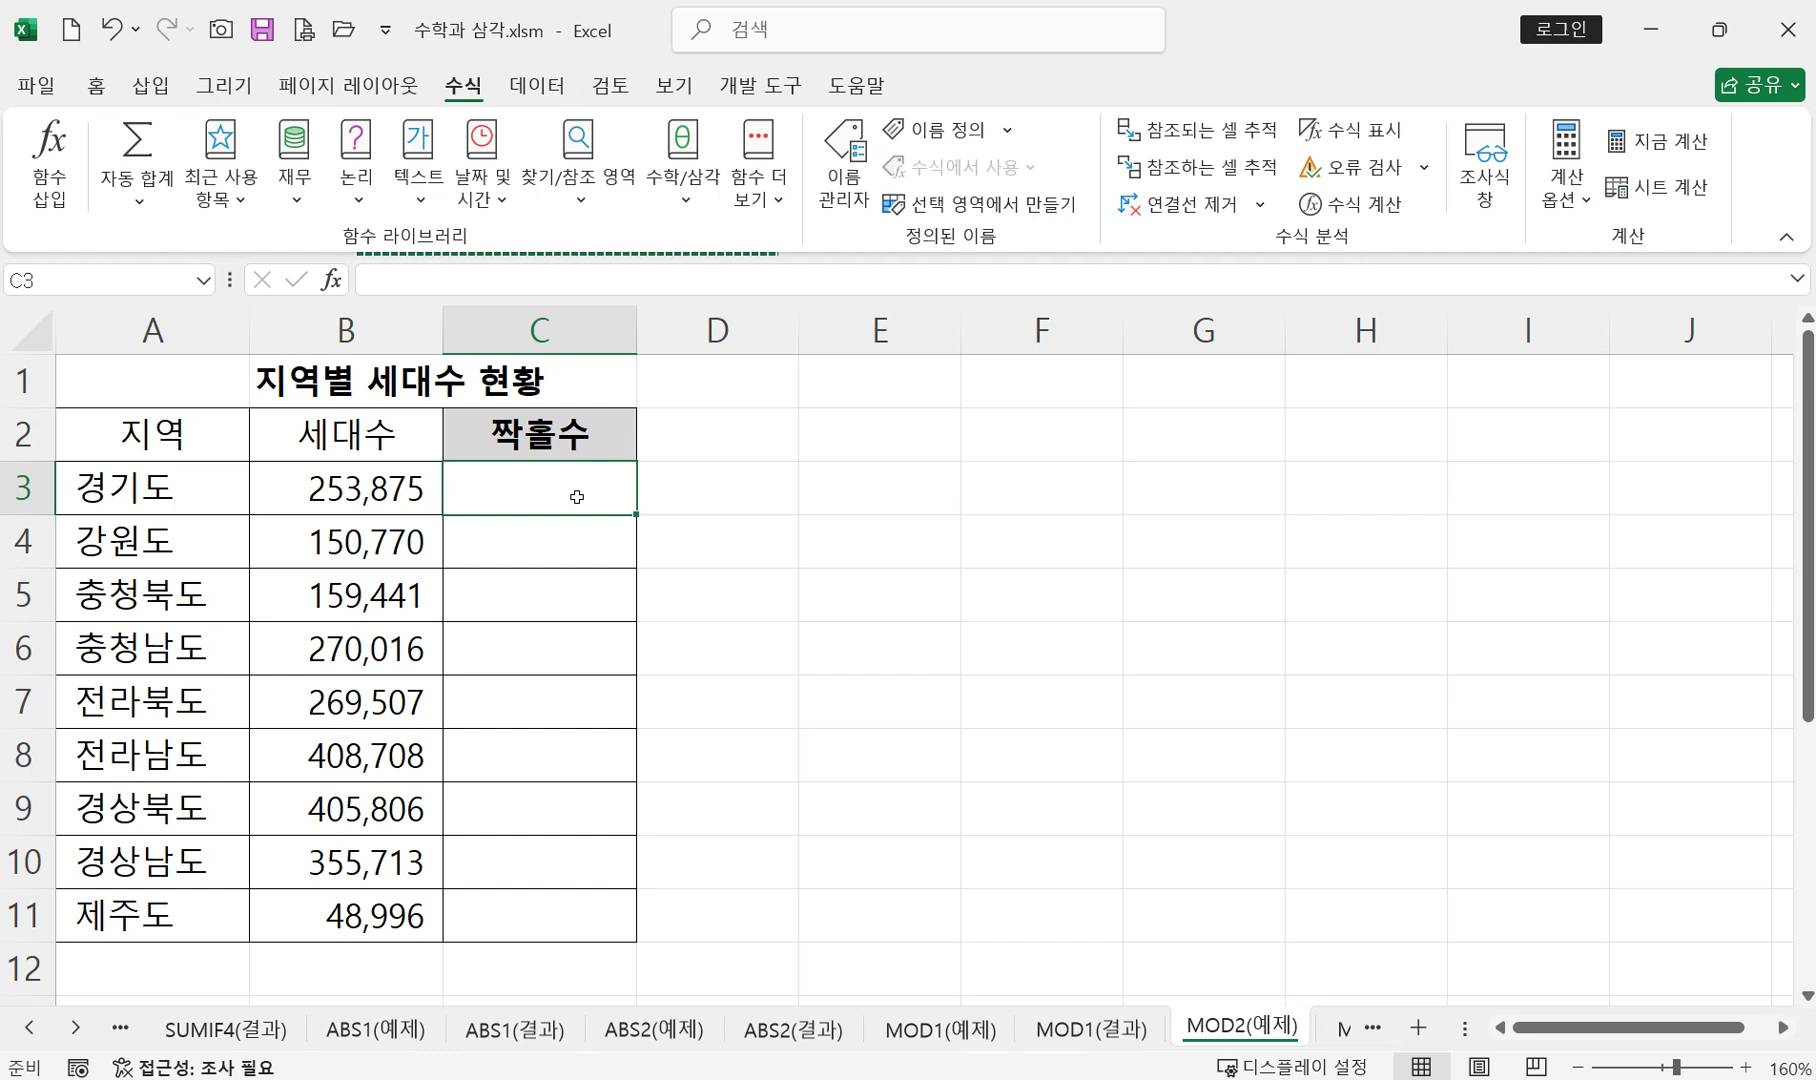
pyautogui.write('=')
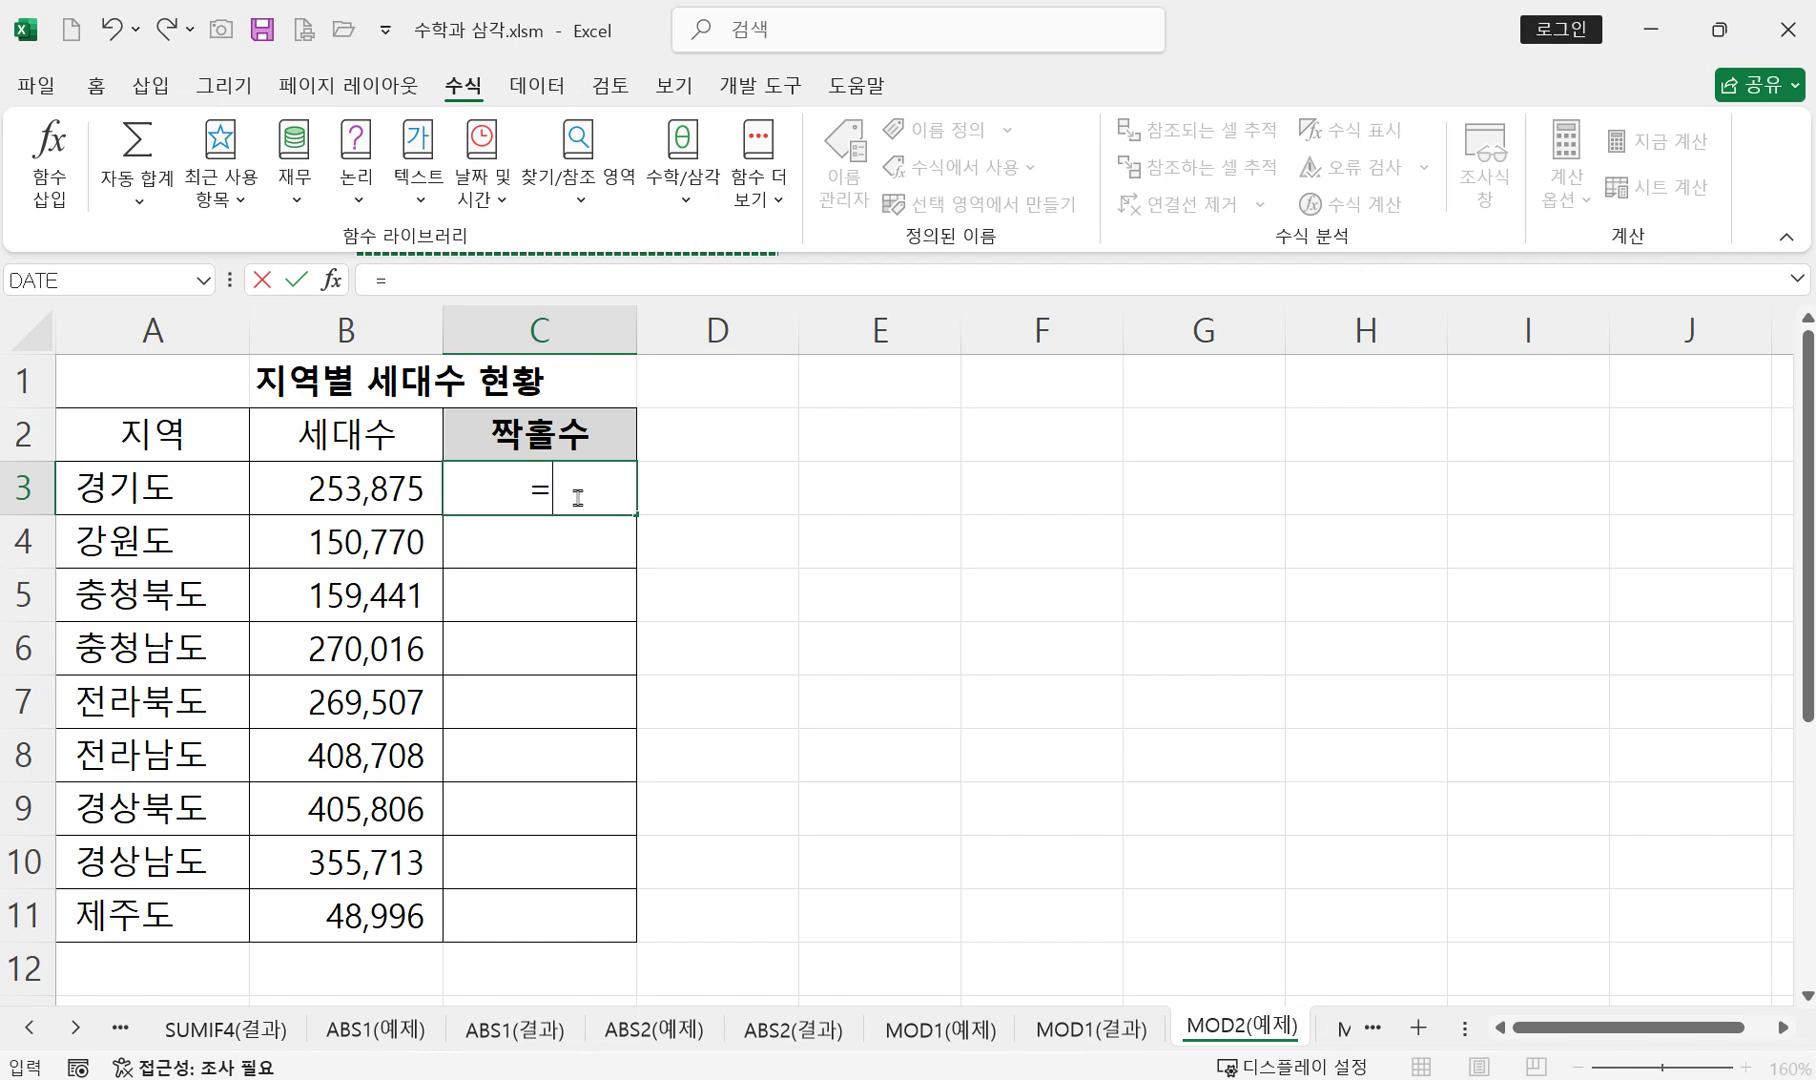
pyautogui.write('mo')
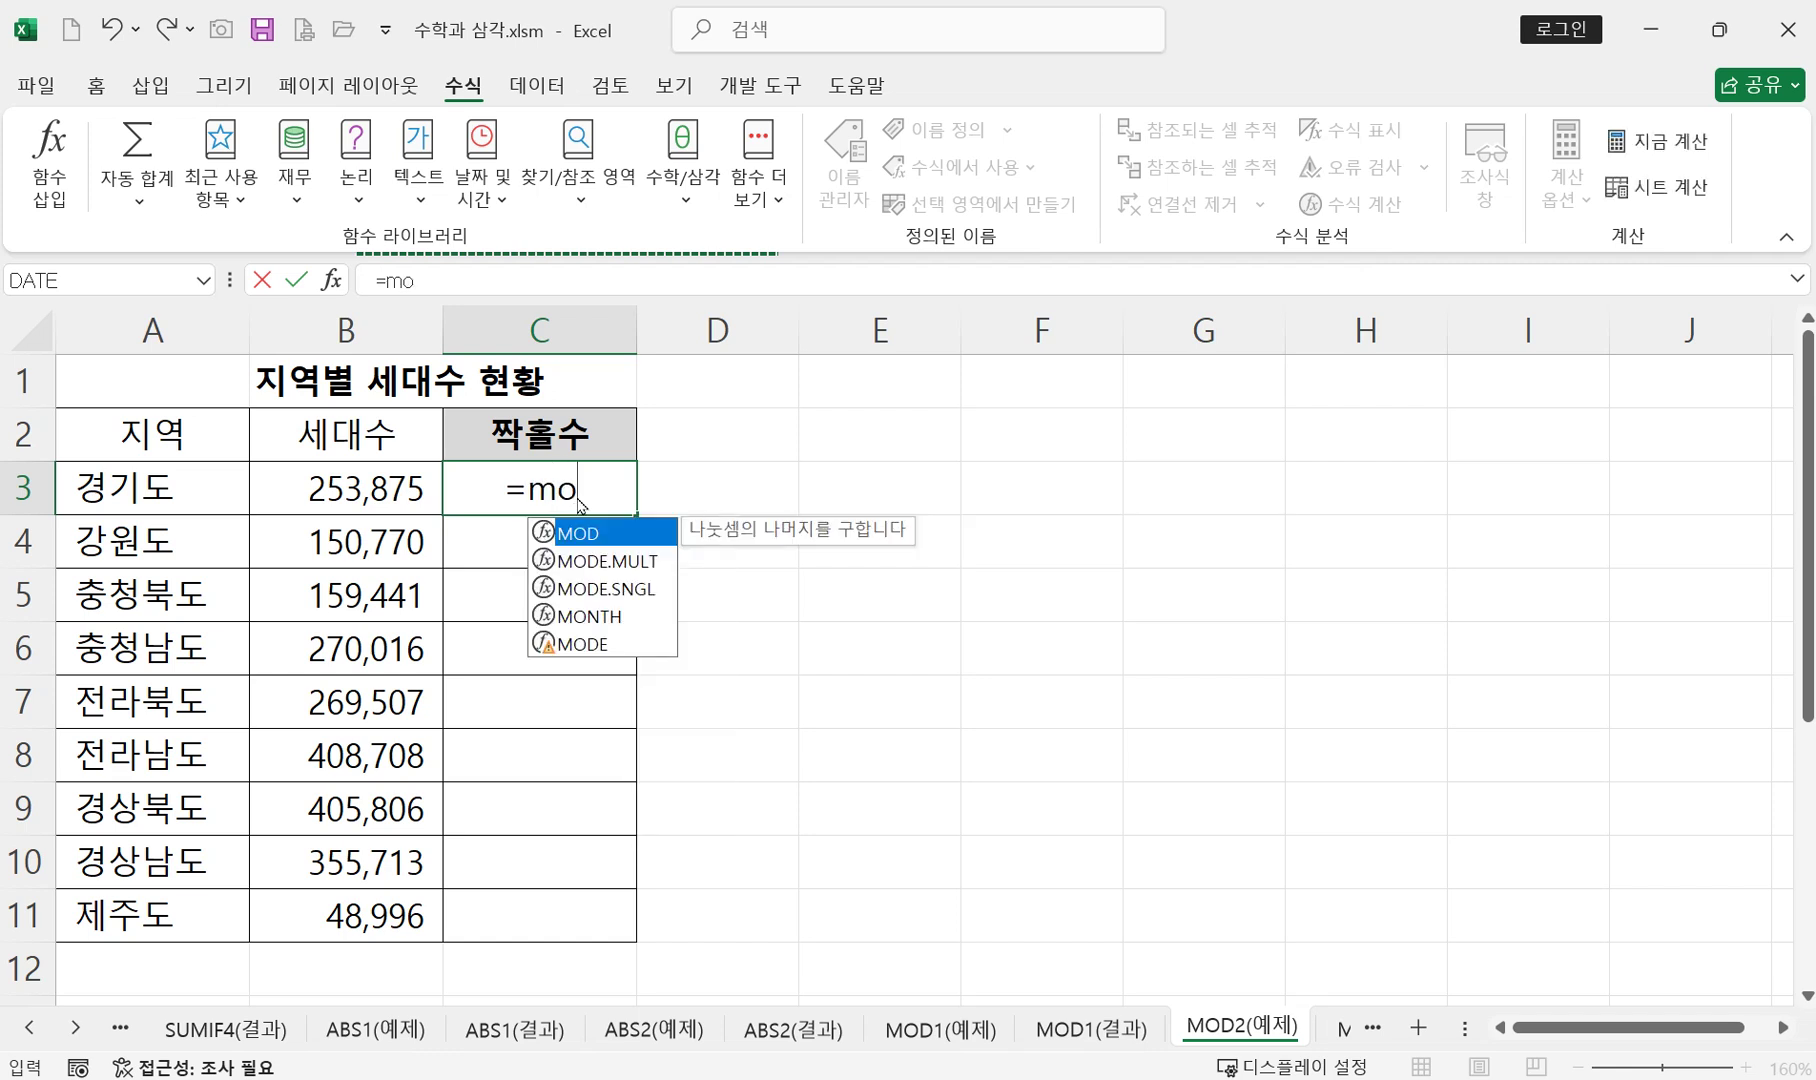
pyautogui.doubleClick(599, 533)
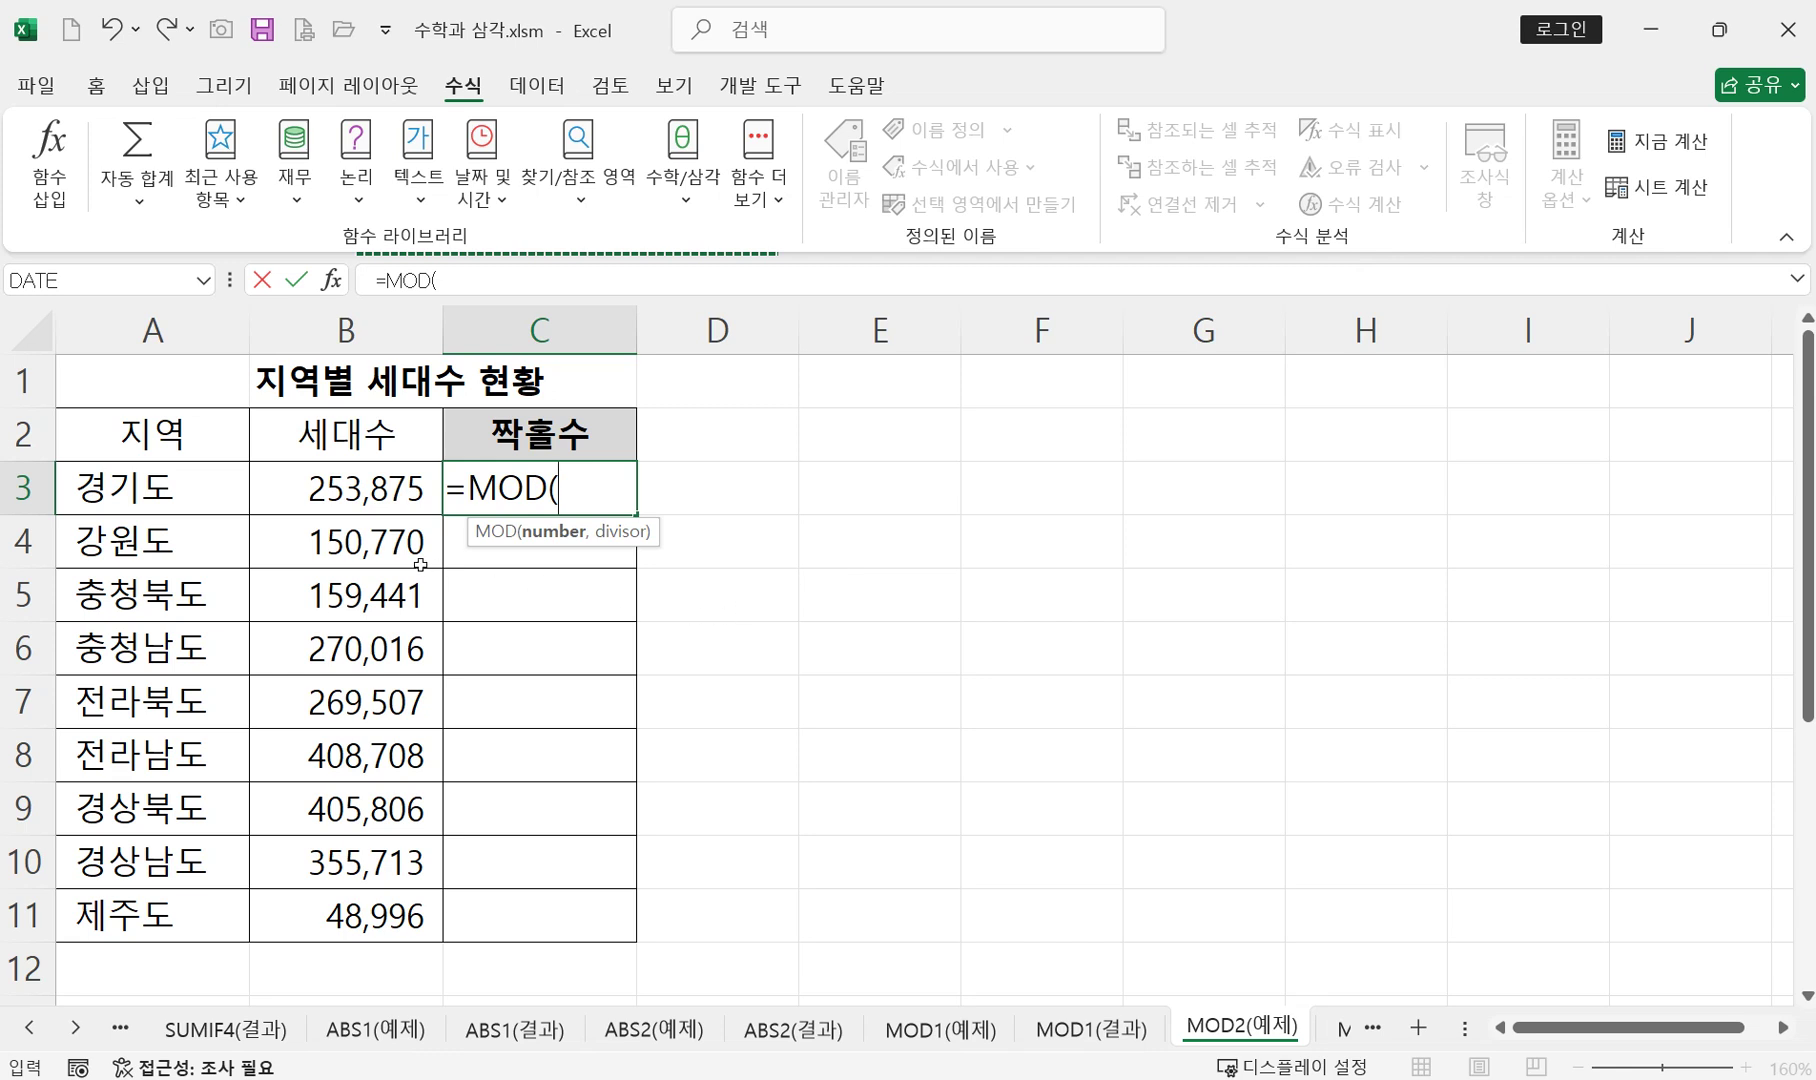
pyautogui.click(363, 488)
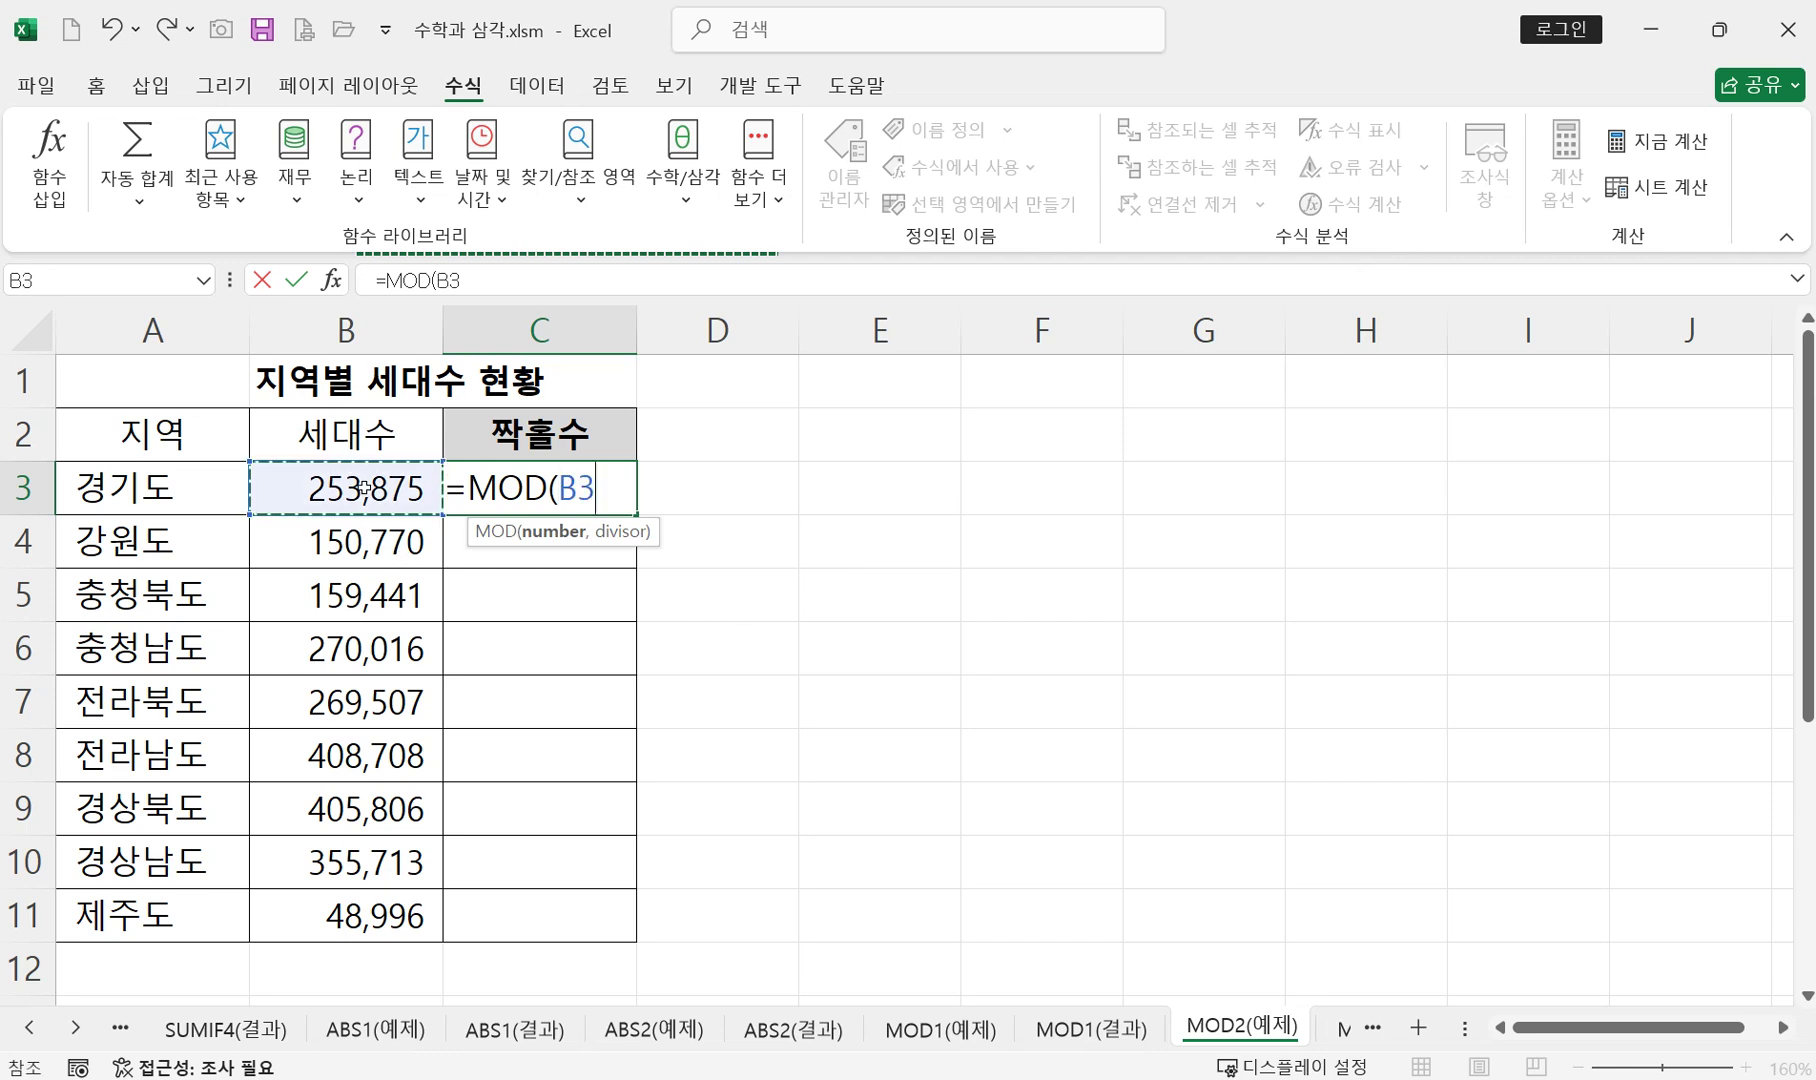
pyautogui.write(',2)')
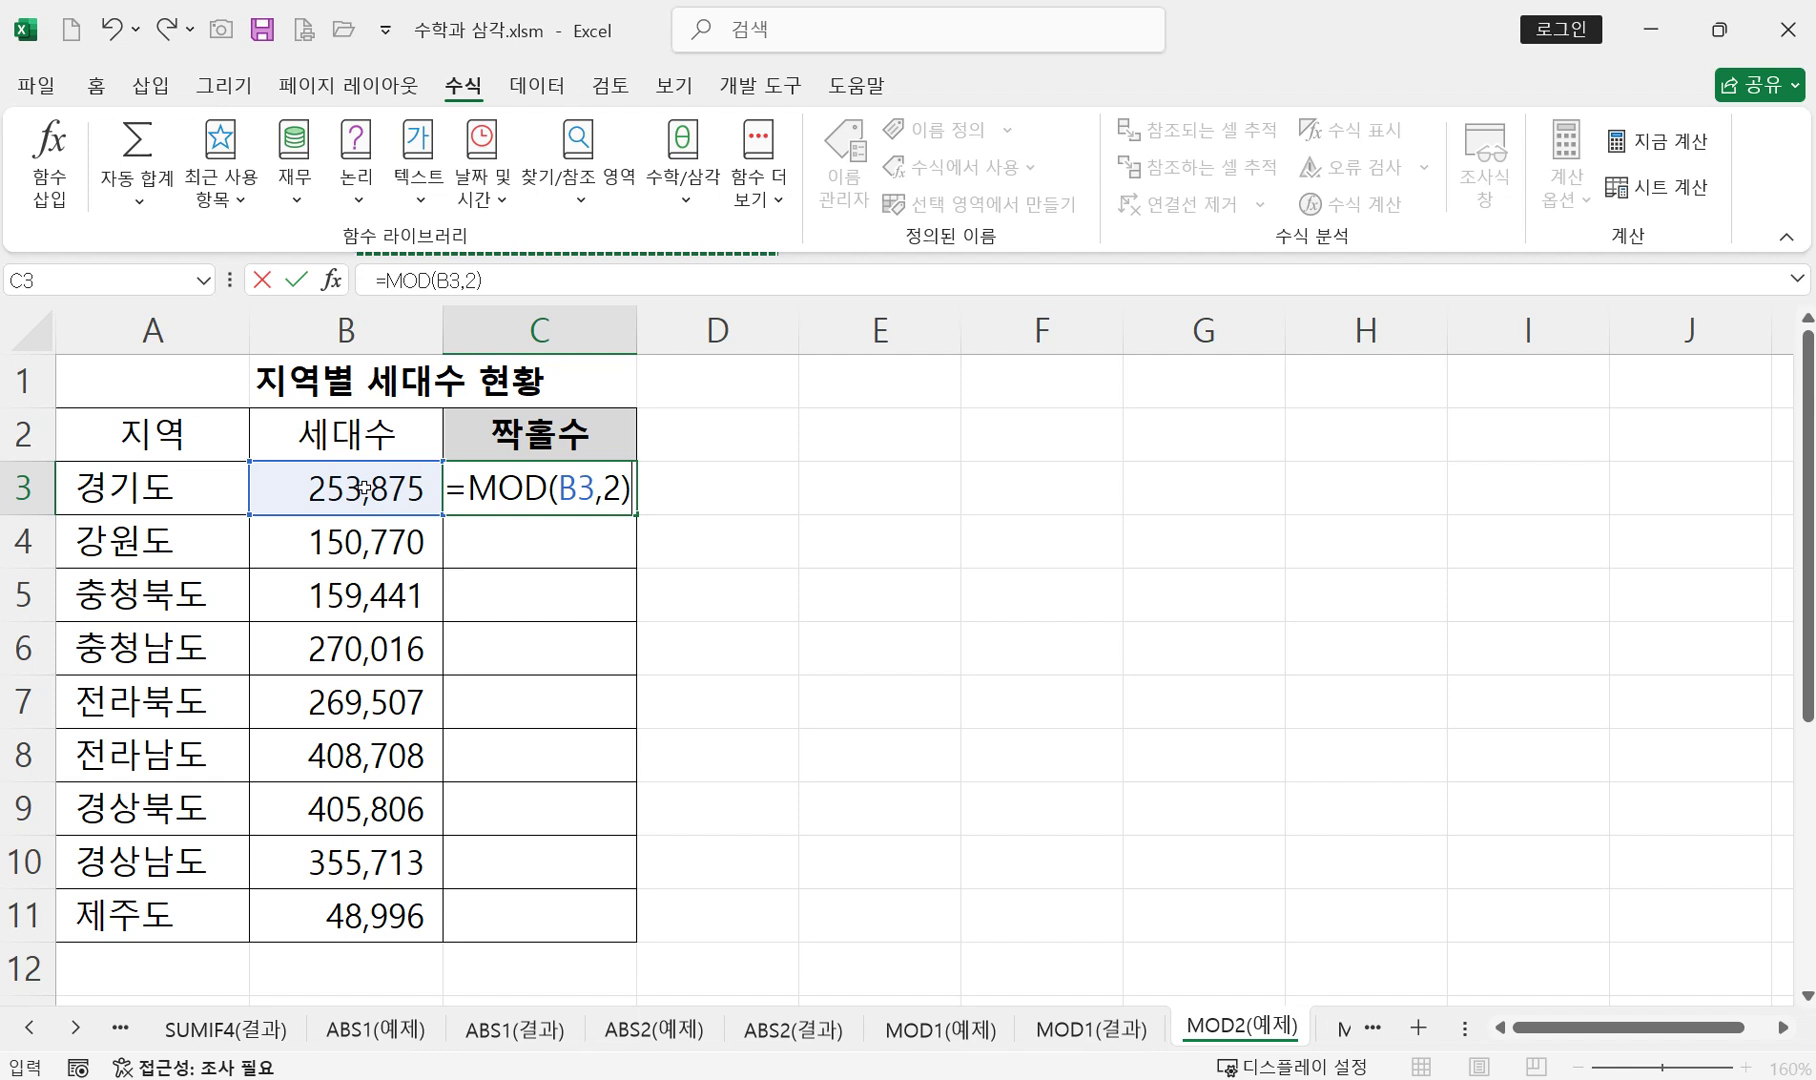
pyautogui.press('Return')
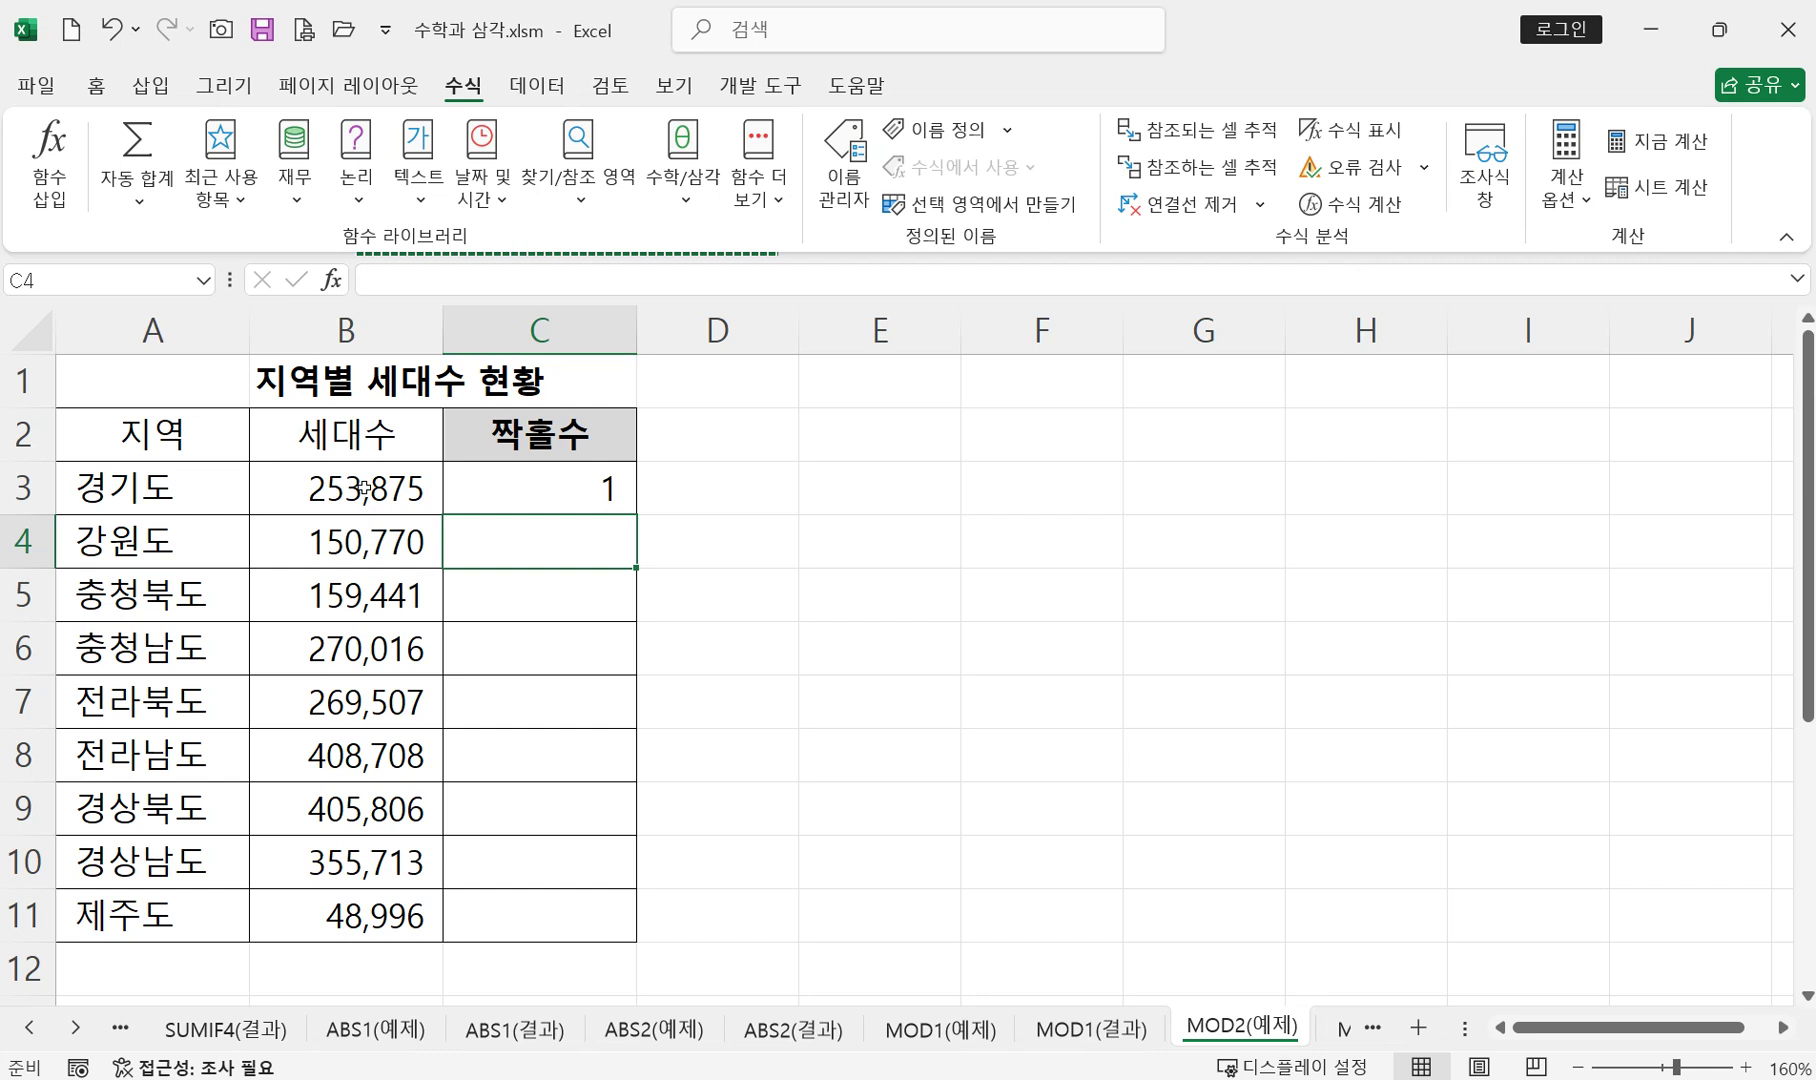
# - Extend the C3 formula to =MOD(B3,2)=0 so it tests whether the household count is even
pyautogui.click(610, 488)
pyautogui.doubleClick(610, 488)
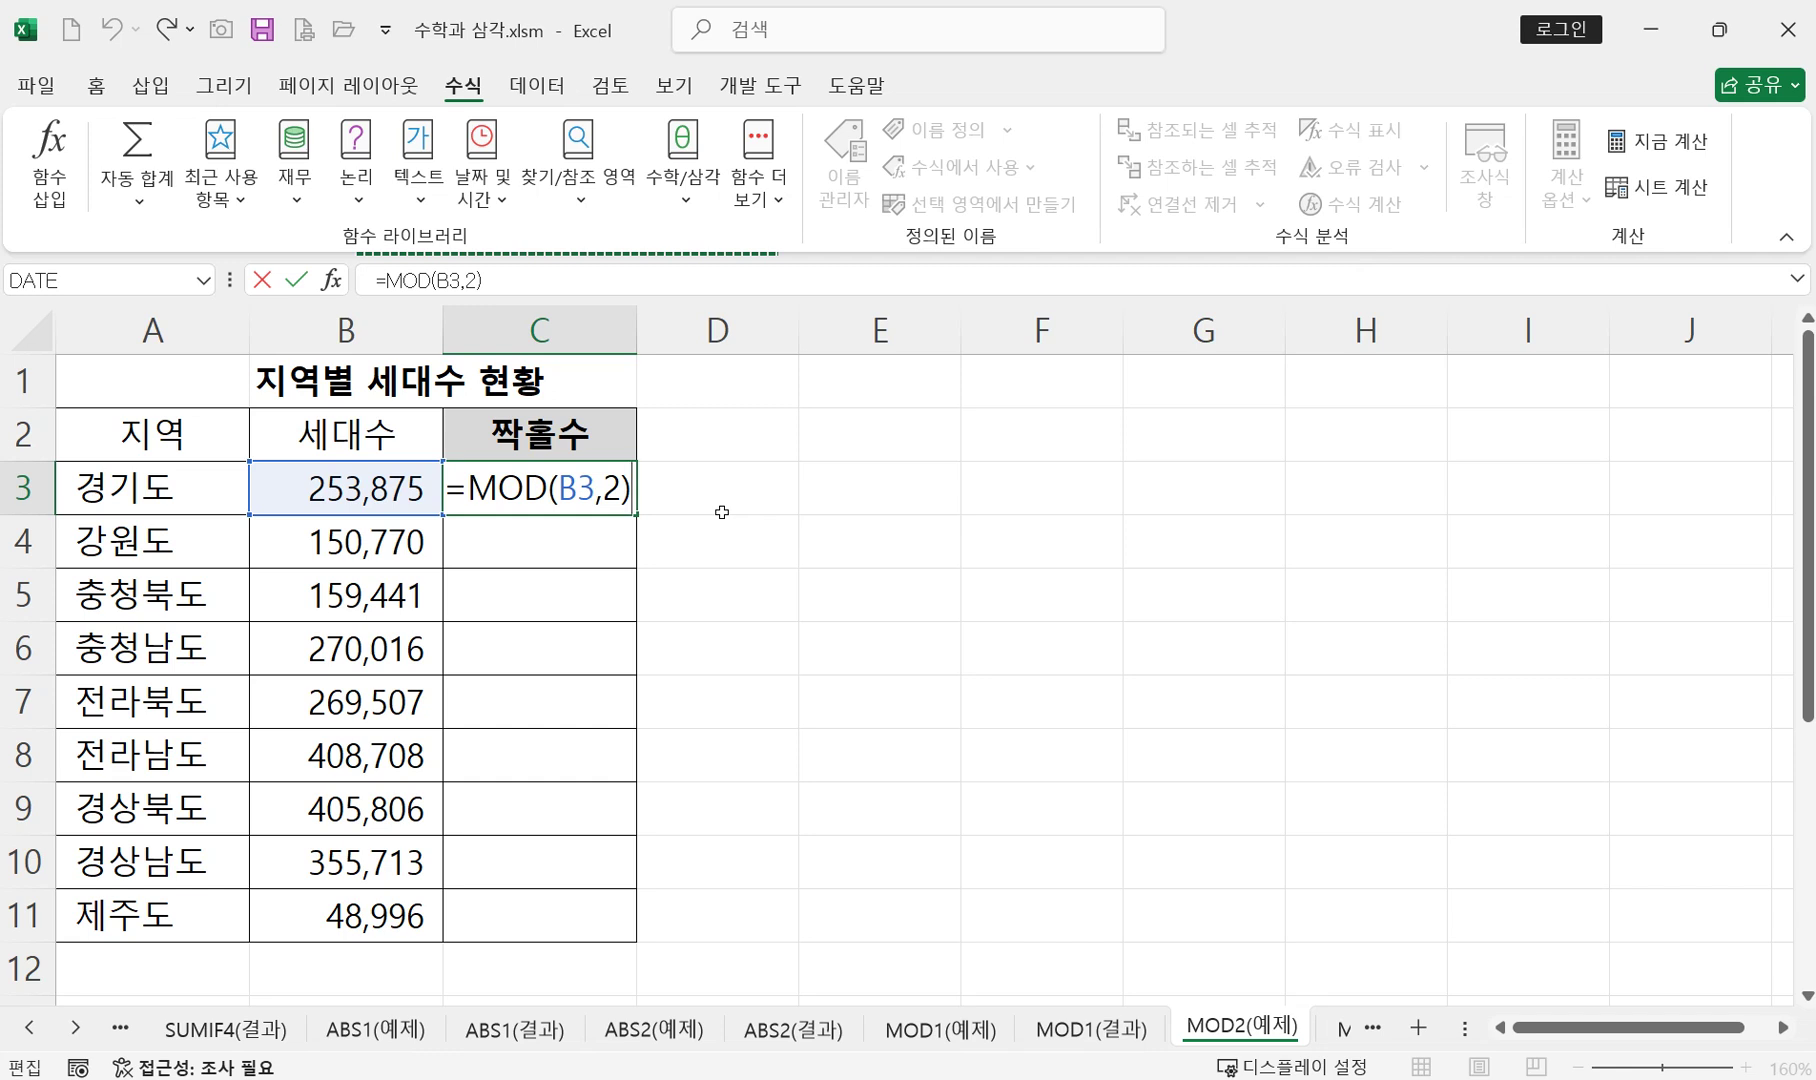
pyautogui.write('=')
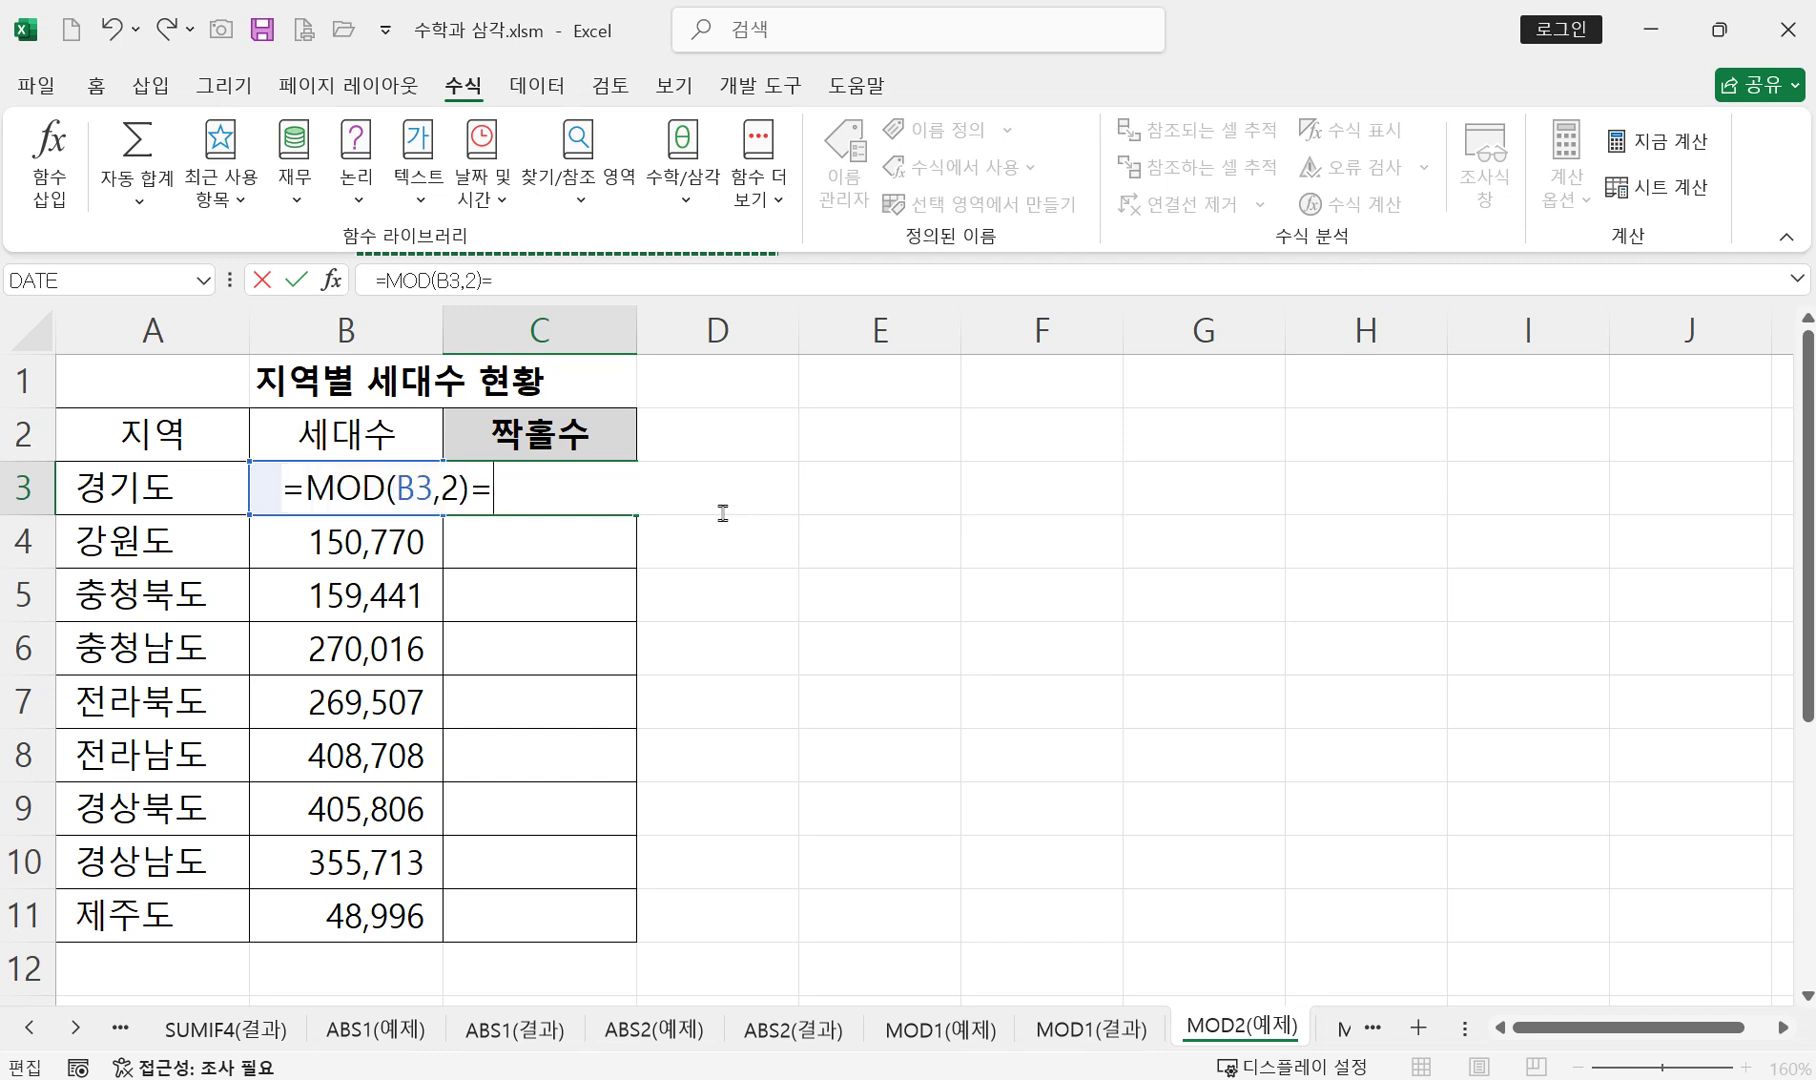
pyautogui.write('0')
pyautogui.press('Return')
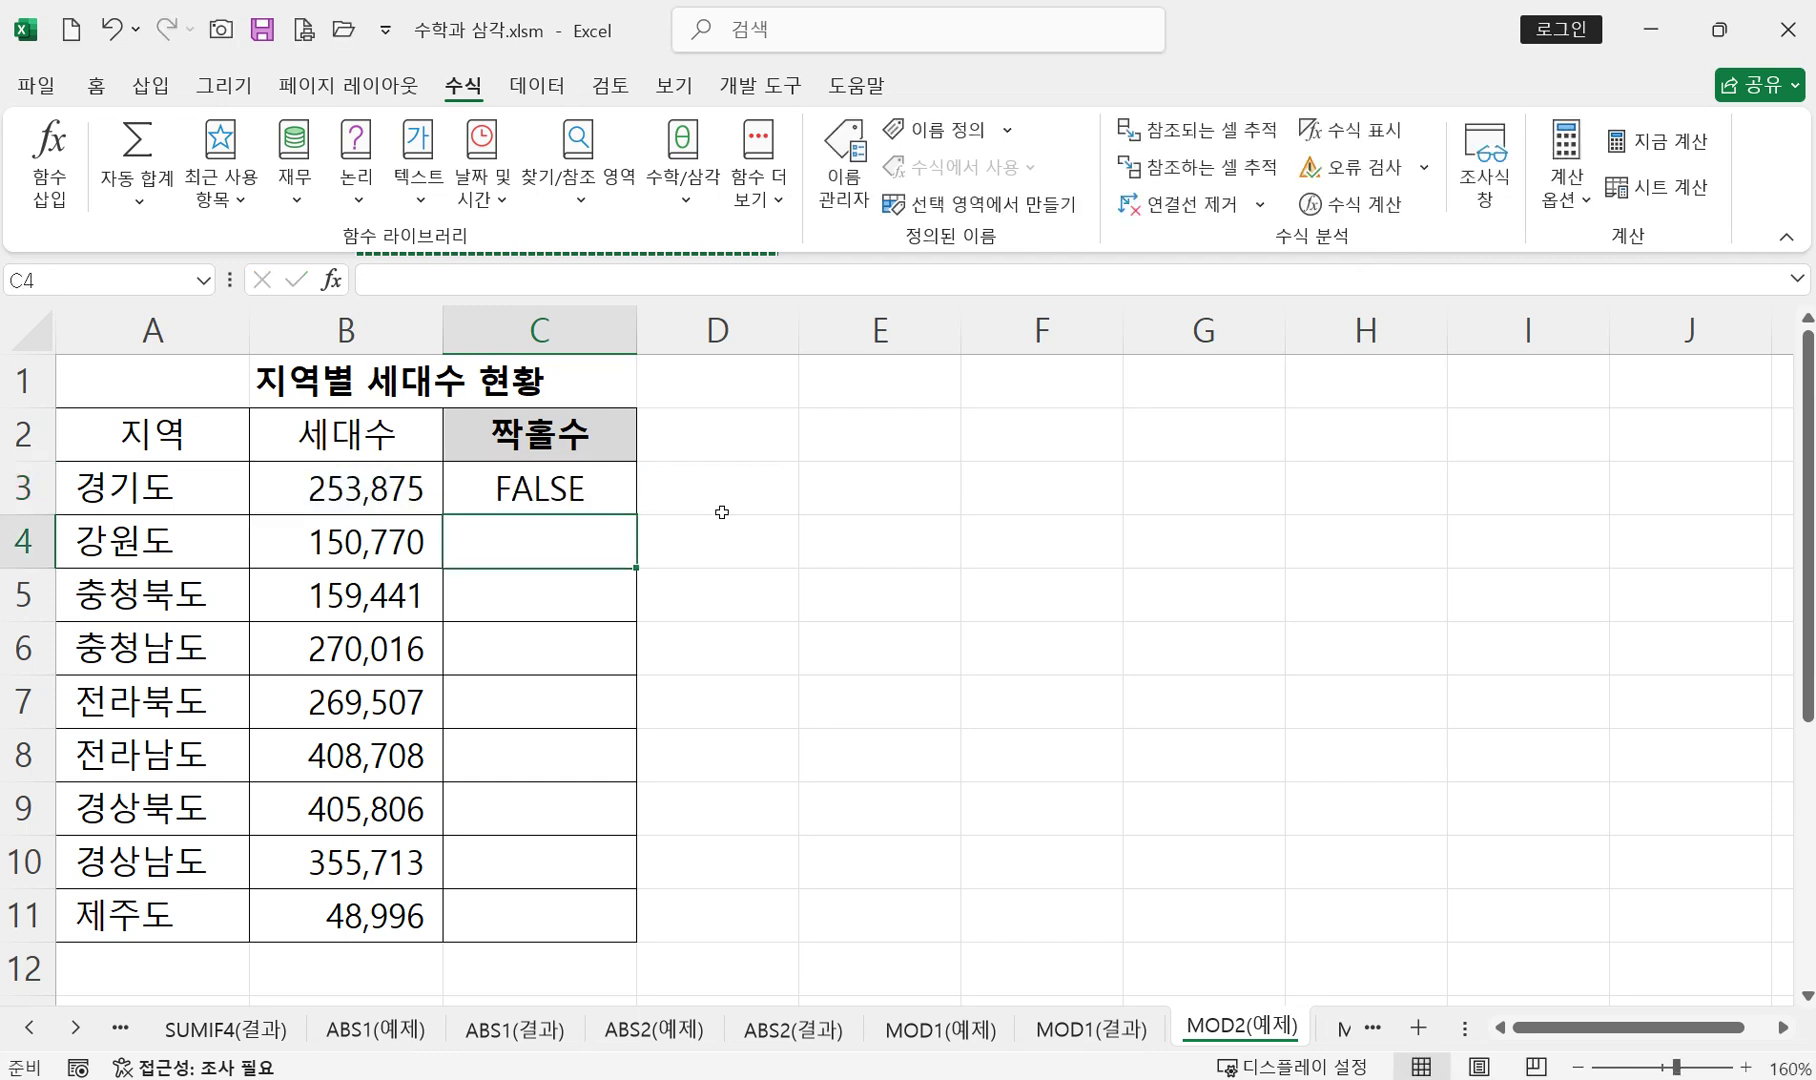
# - Try comparing the MOD result in C3 with 1, and restore the comparison to 0
pyautogui.click(570, 470)
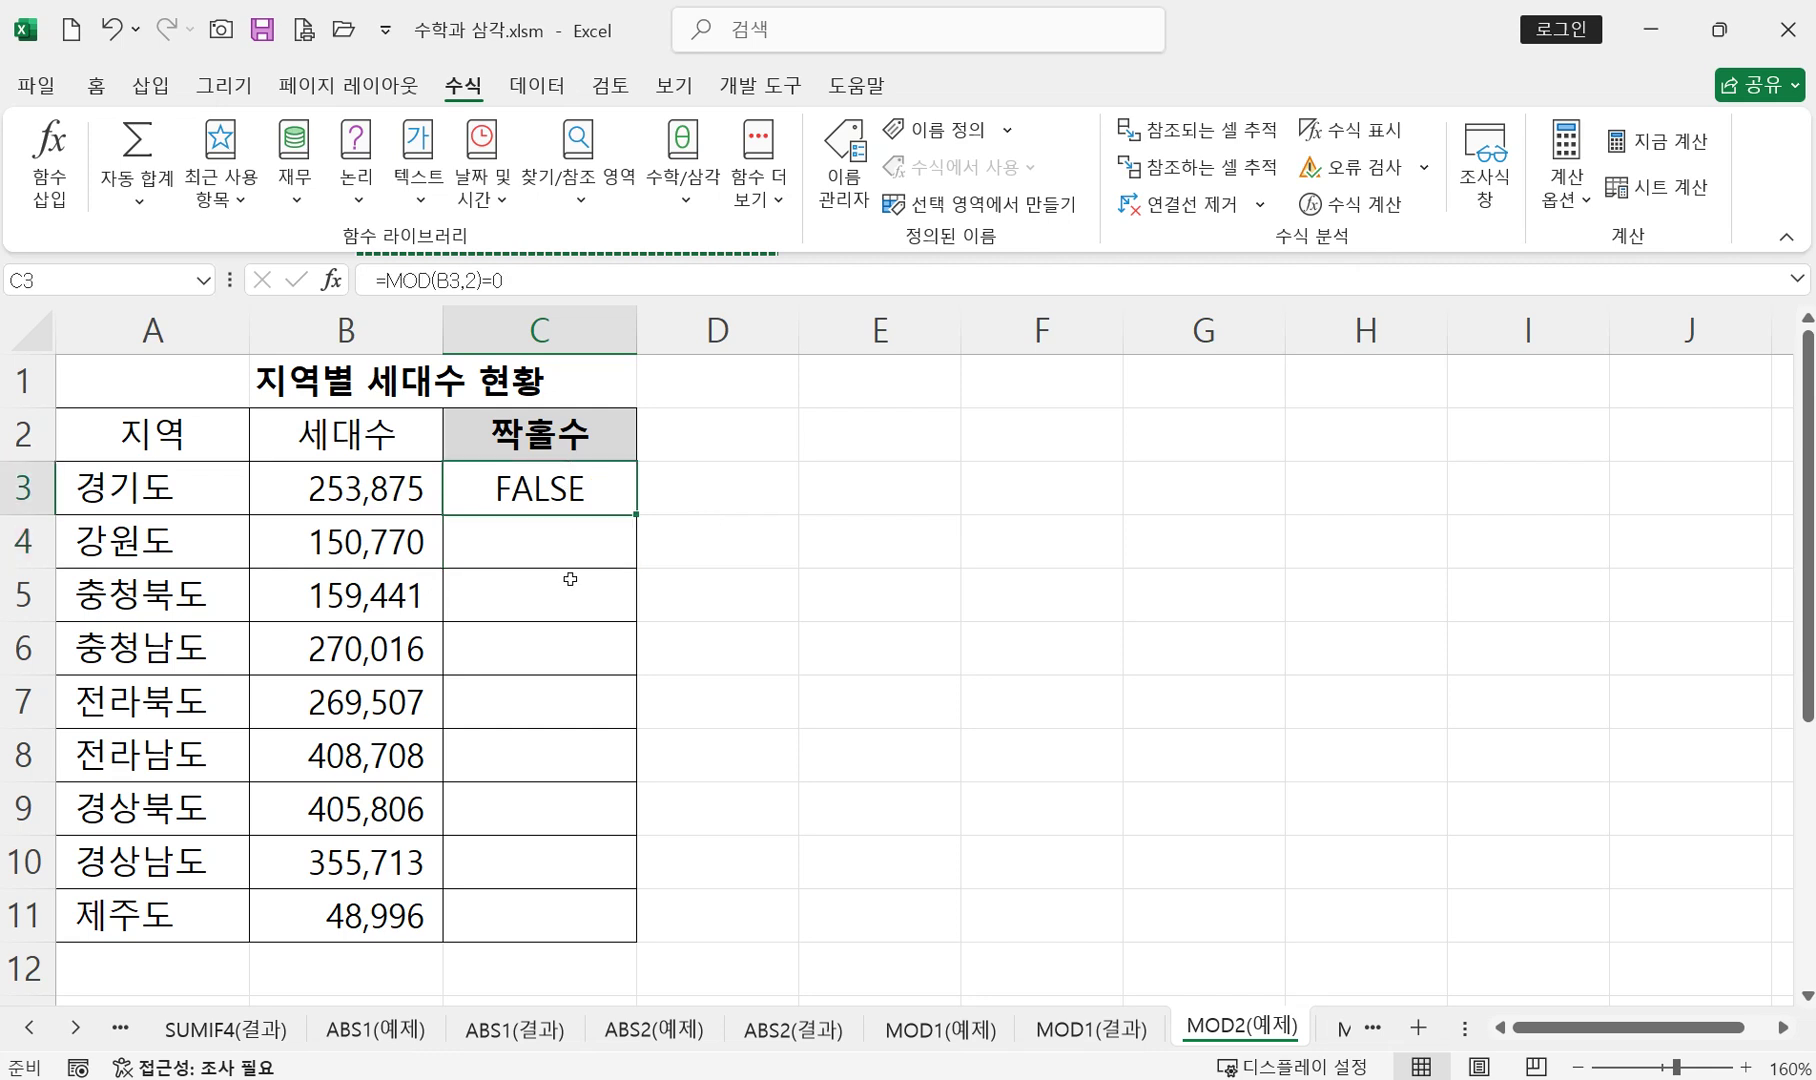
pyautogui.doubleClick(565, 490)
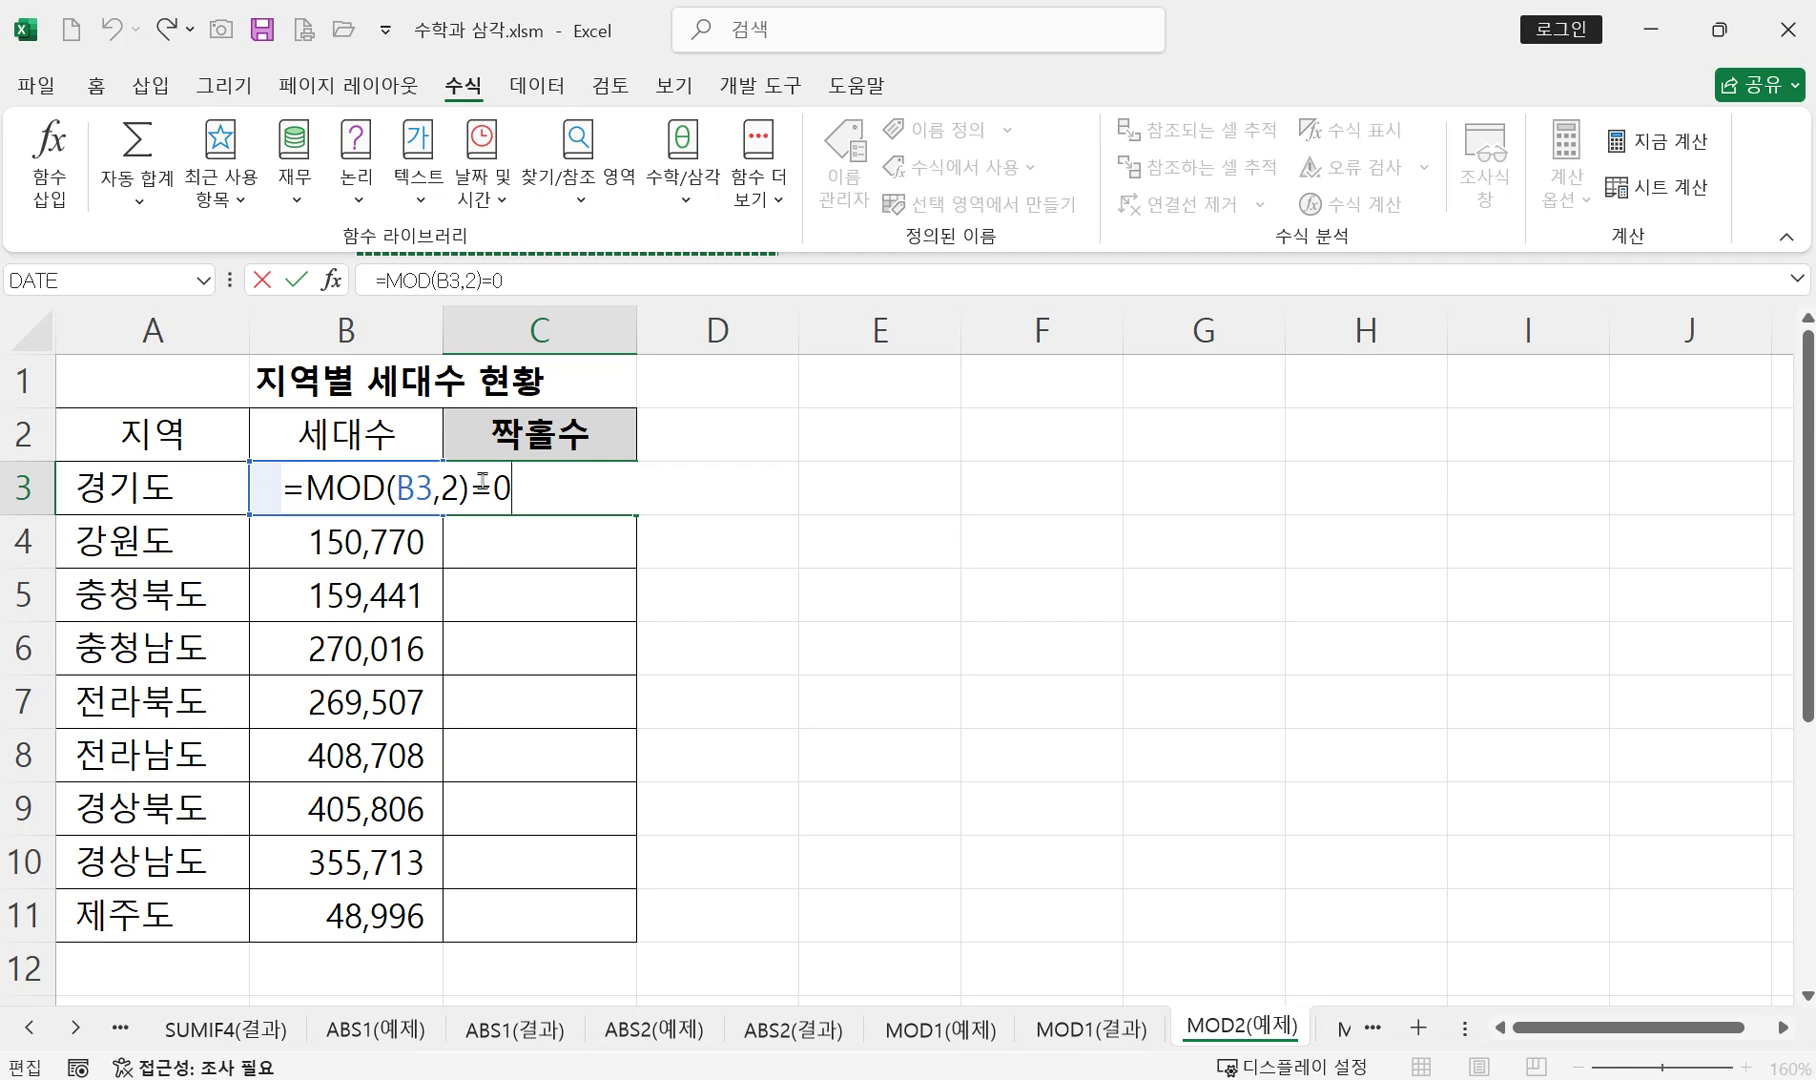
pyautogui.press('BackSpace')
pyautogui.write('1')
pyautogui.press('BackSpace')
pyautogui.write('0')
pyautogui.press('Return')
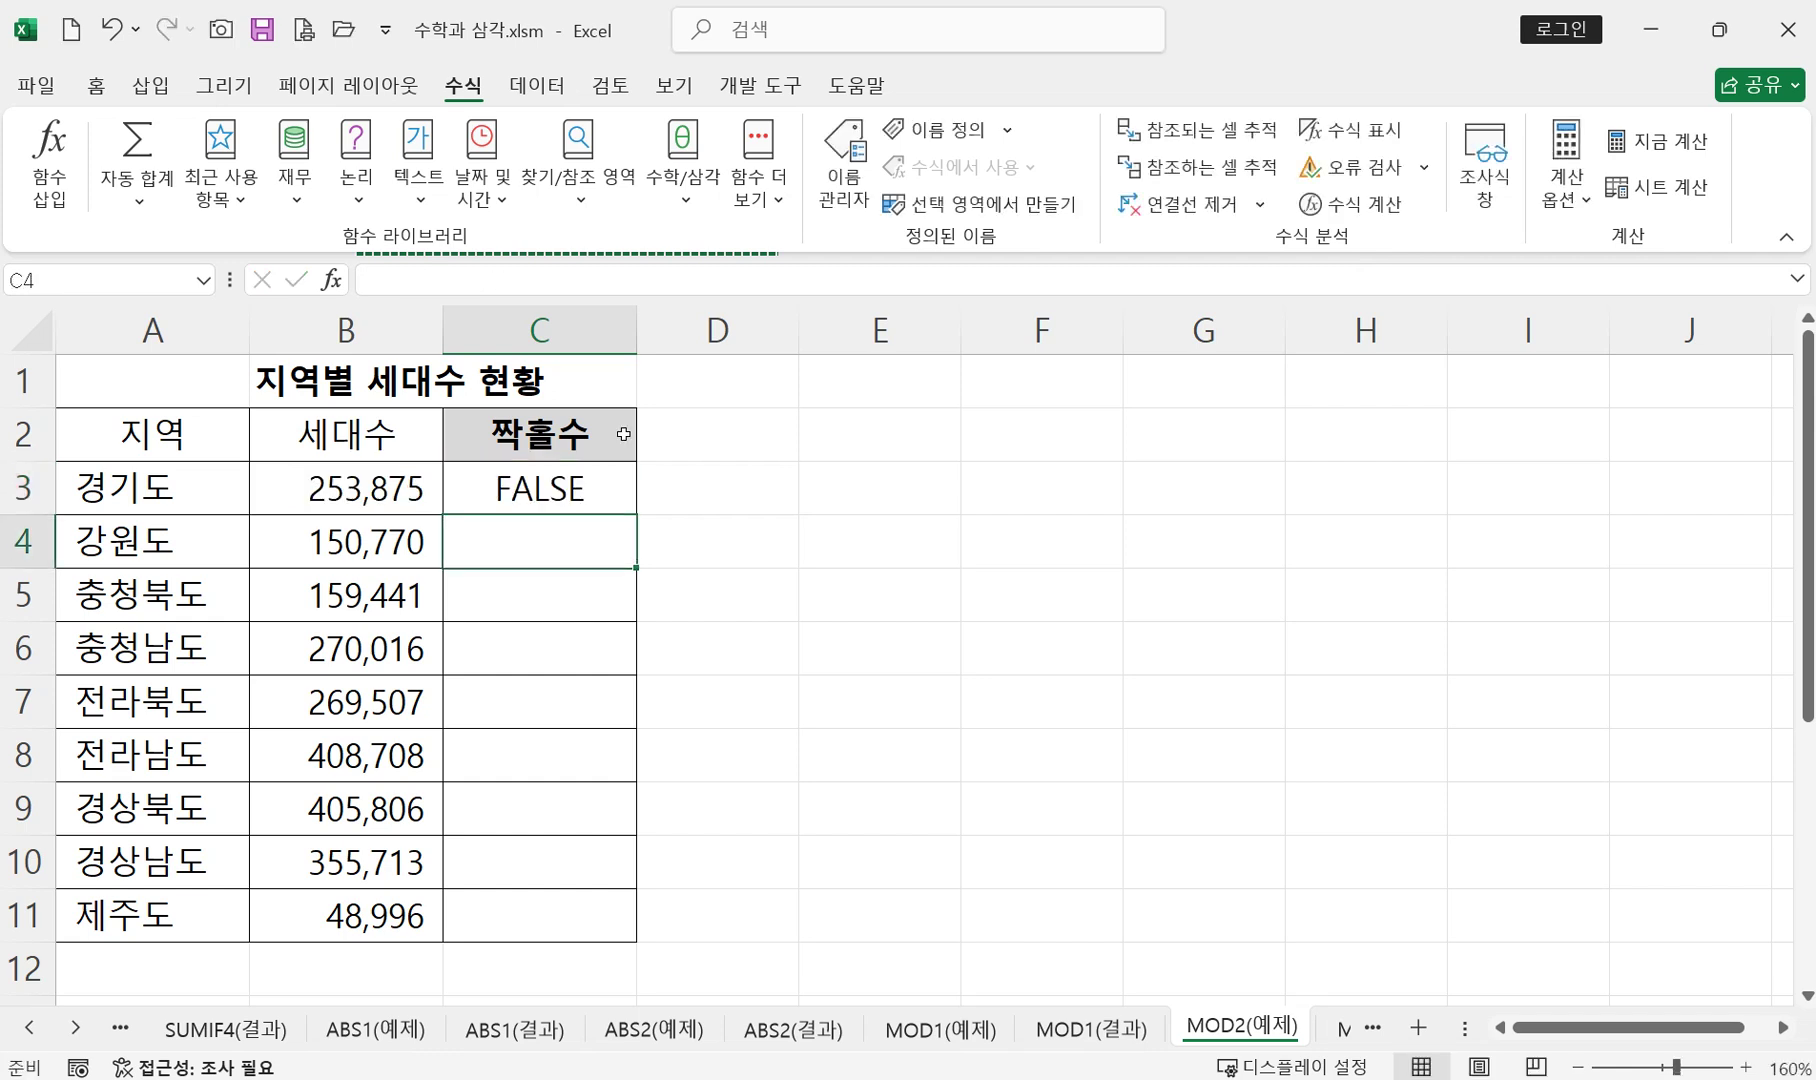
# - Wrap the C3 even test in an IF function as its logical test
pyautogui.doubleClick(566, 487)
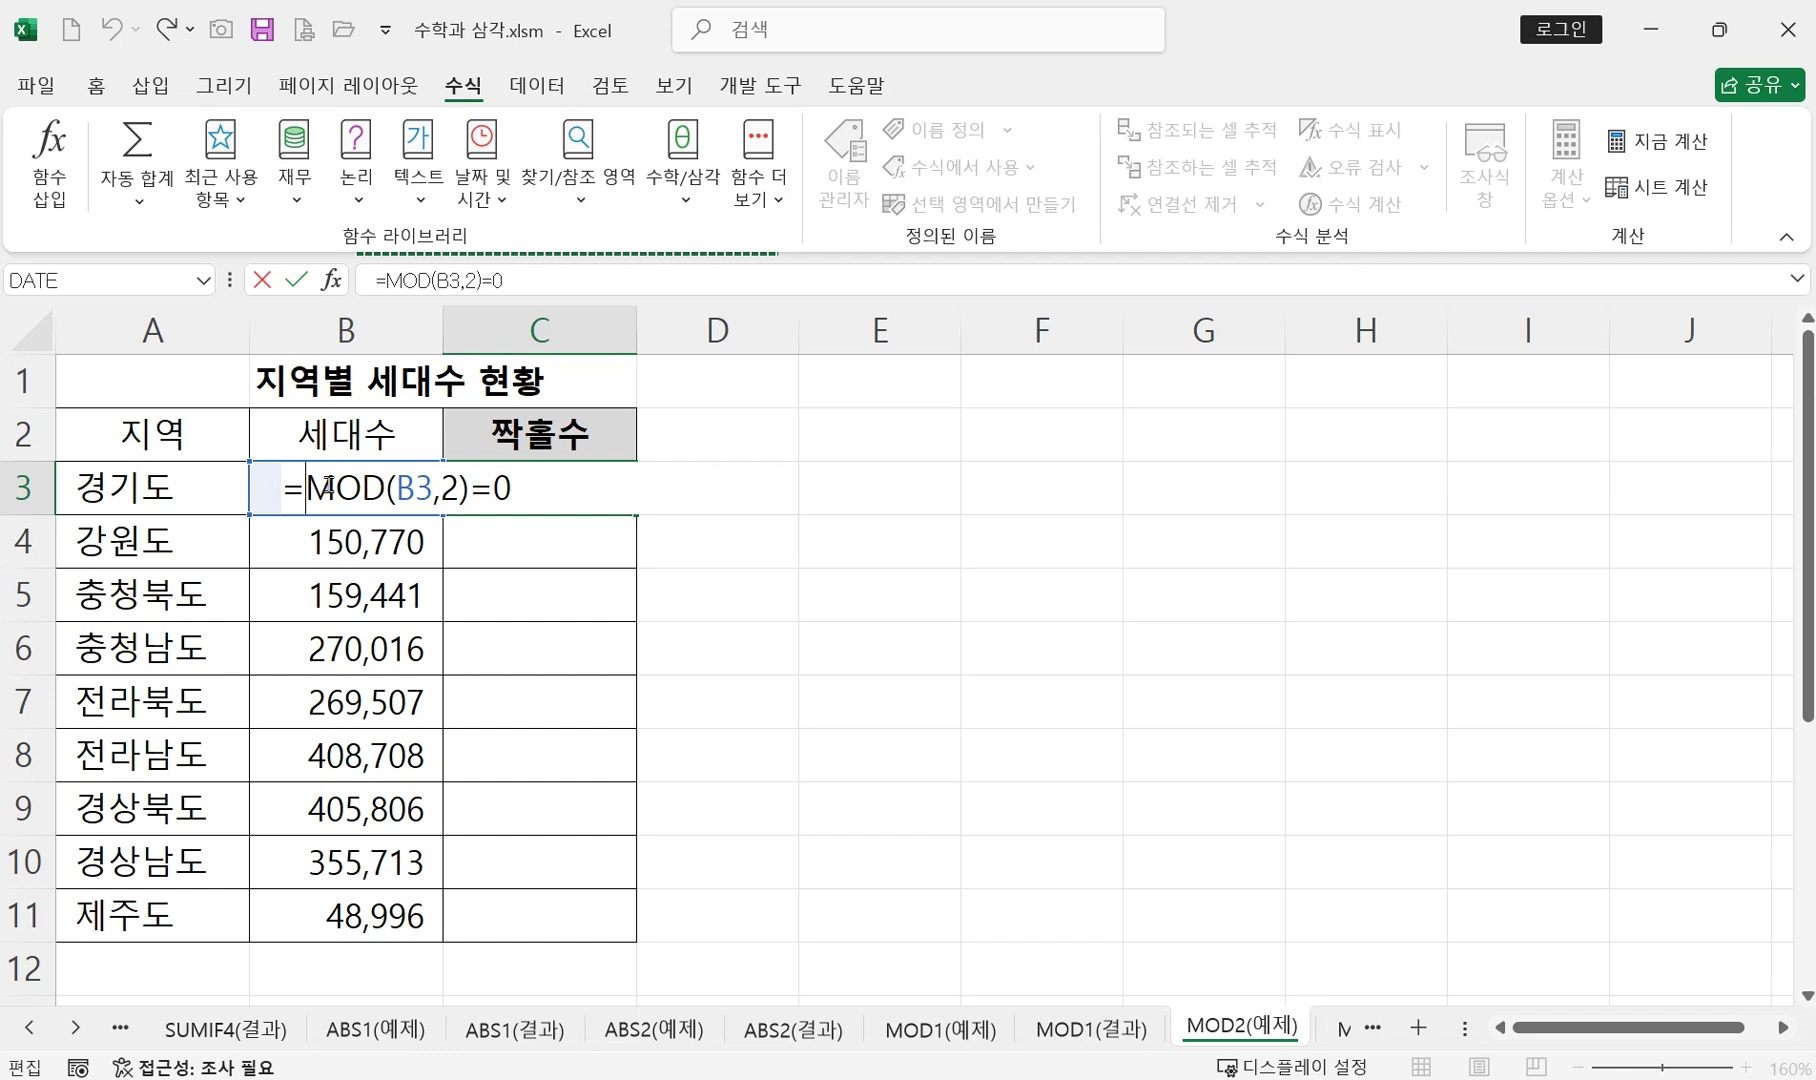
pyautogui.write('if')
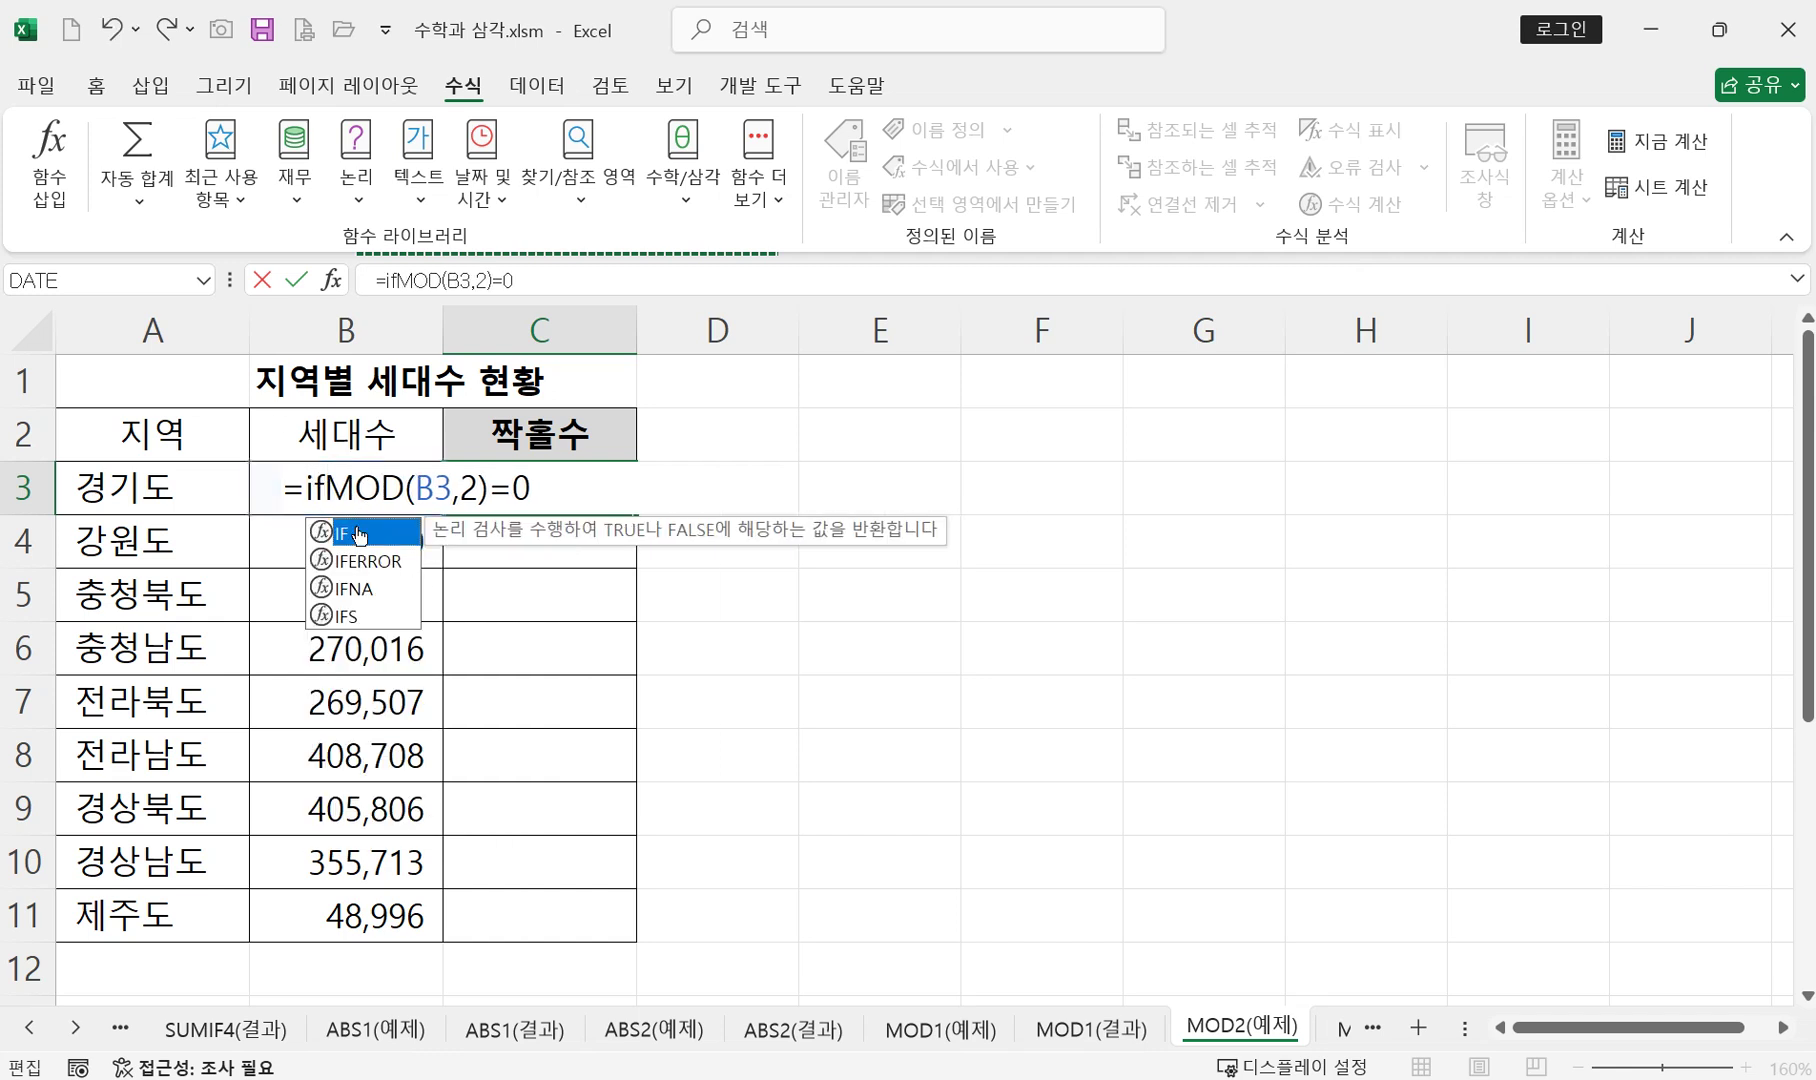
pyautogui.doubleClick(350, 532)
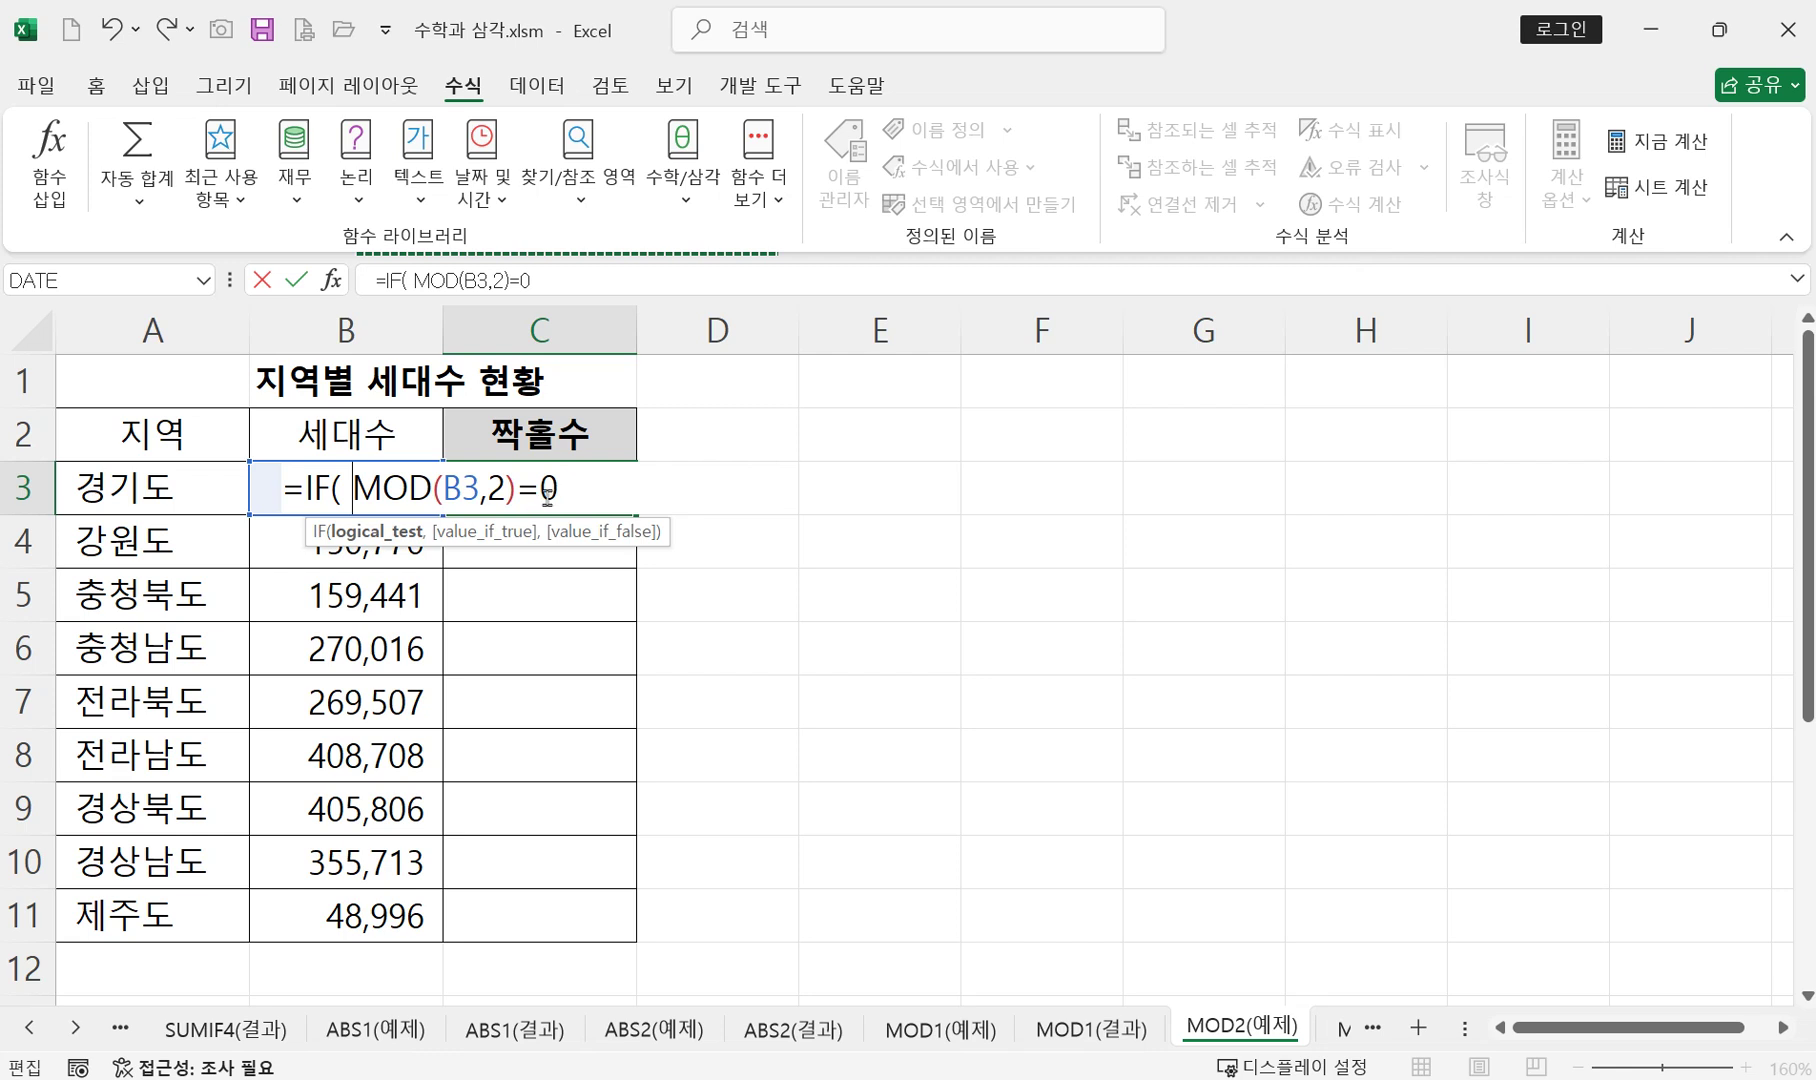
# - Complete C3 as =IF( MOD(B3,2)=0, "짝수", "홀수" ) by adding the even and odd labels
pyautogui.write(', "')
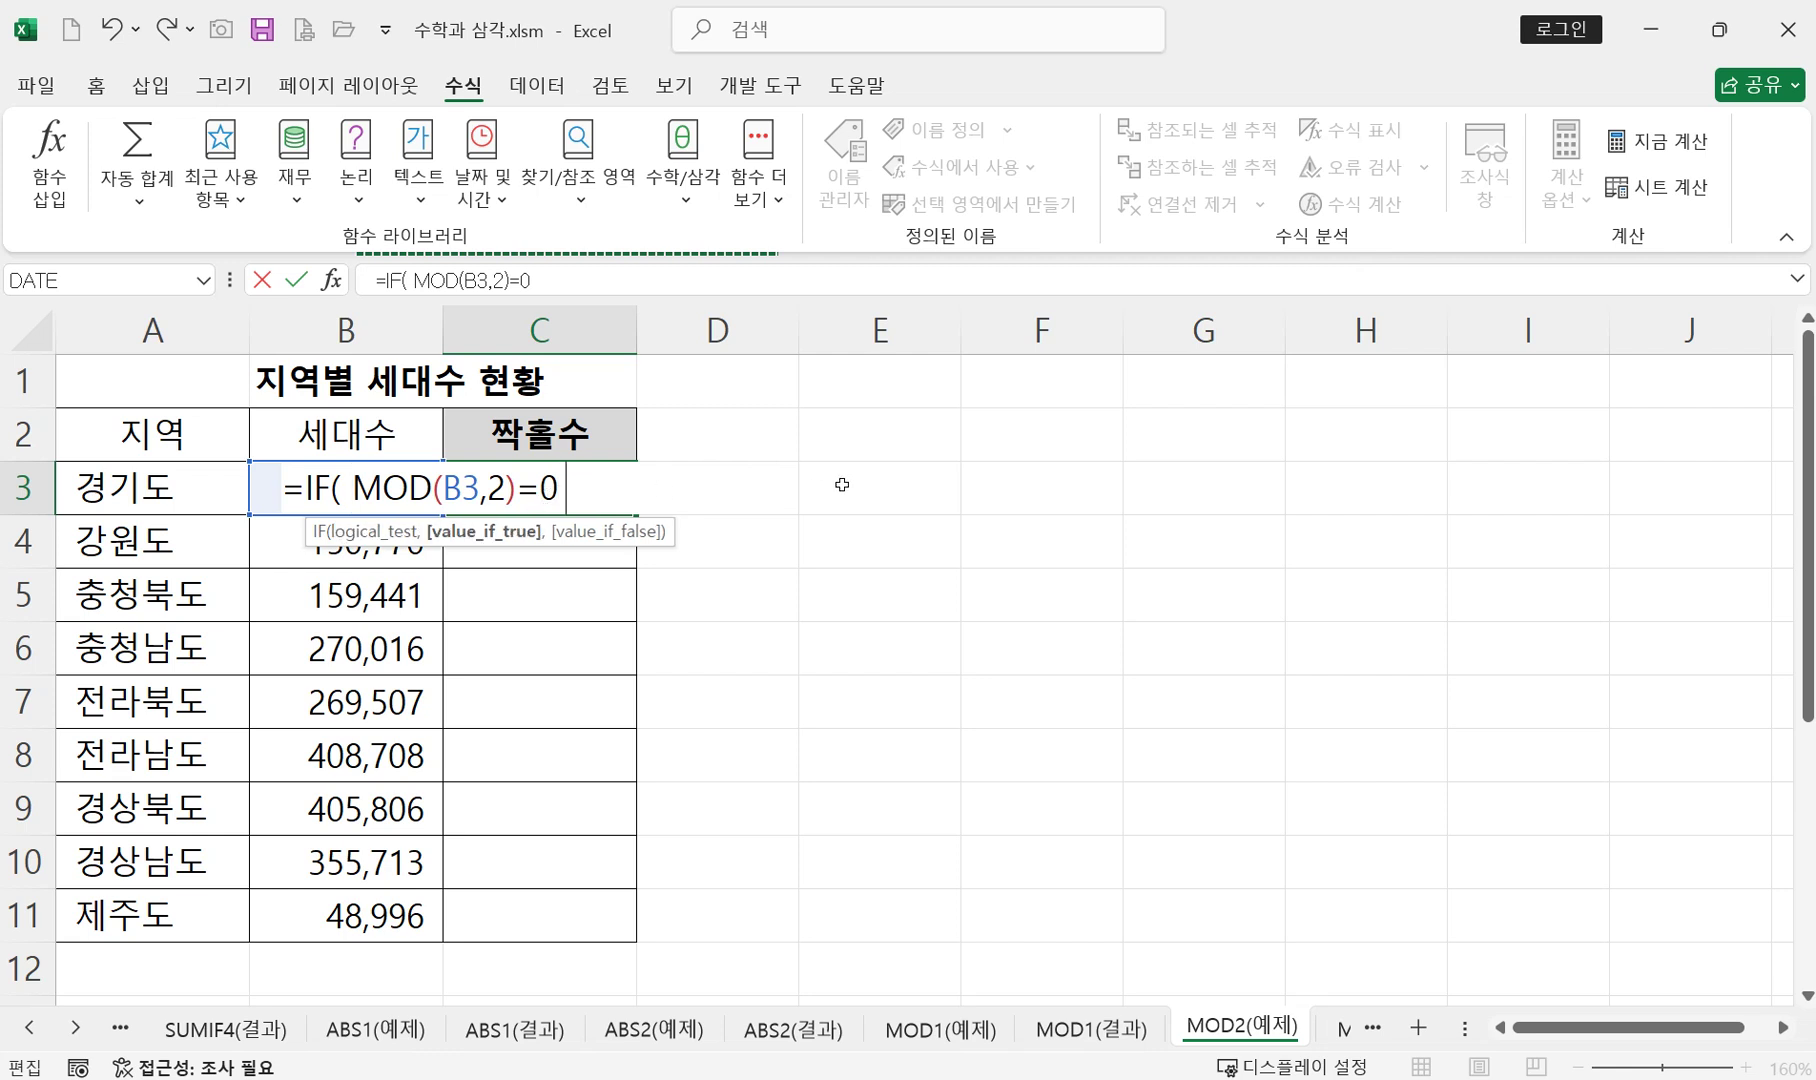
pyautogui.write('Wkr')
pyautogui.press('BackSpace')
pyautogui.press('BackSpace')
pyautogui.press('BackSpace')
pyautogui.write('Wkrtn')
pyautogui.write('", ')
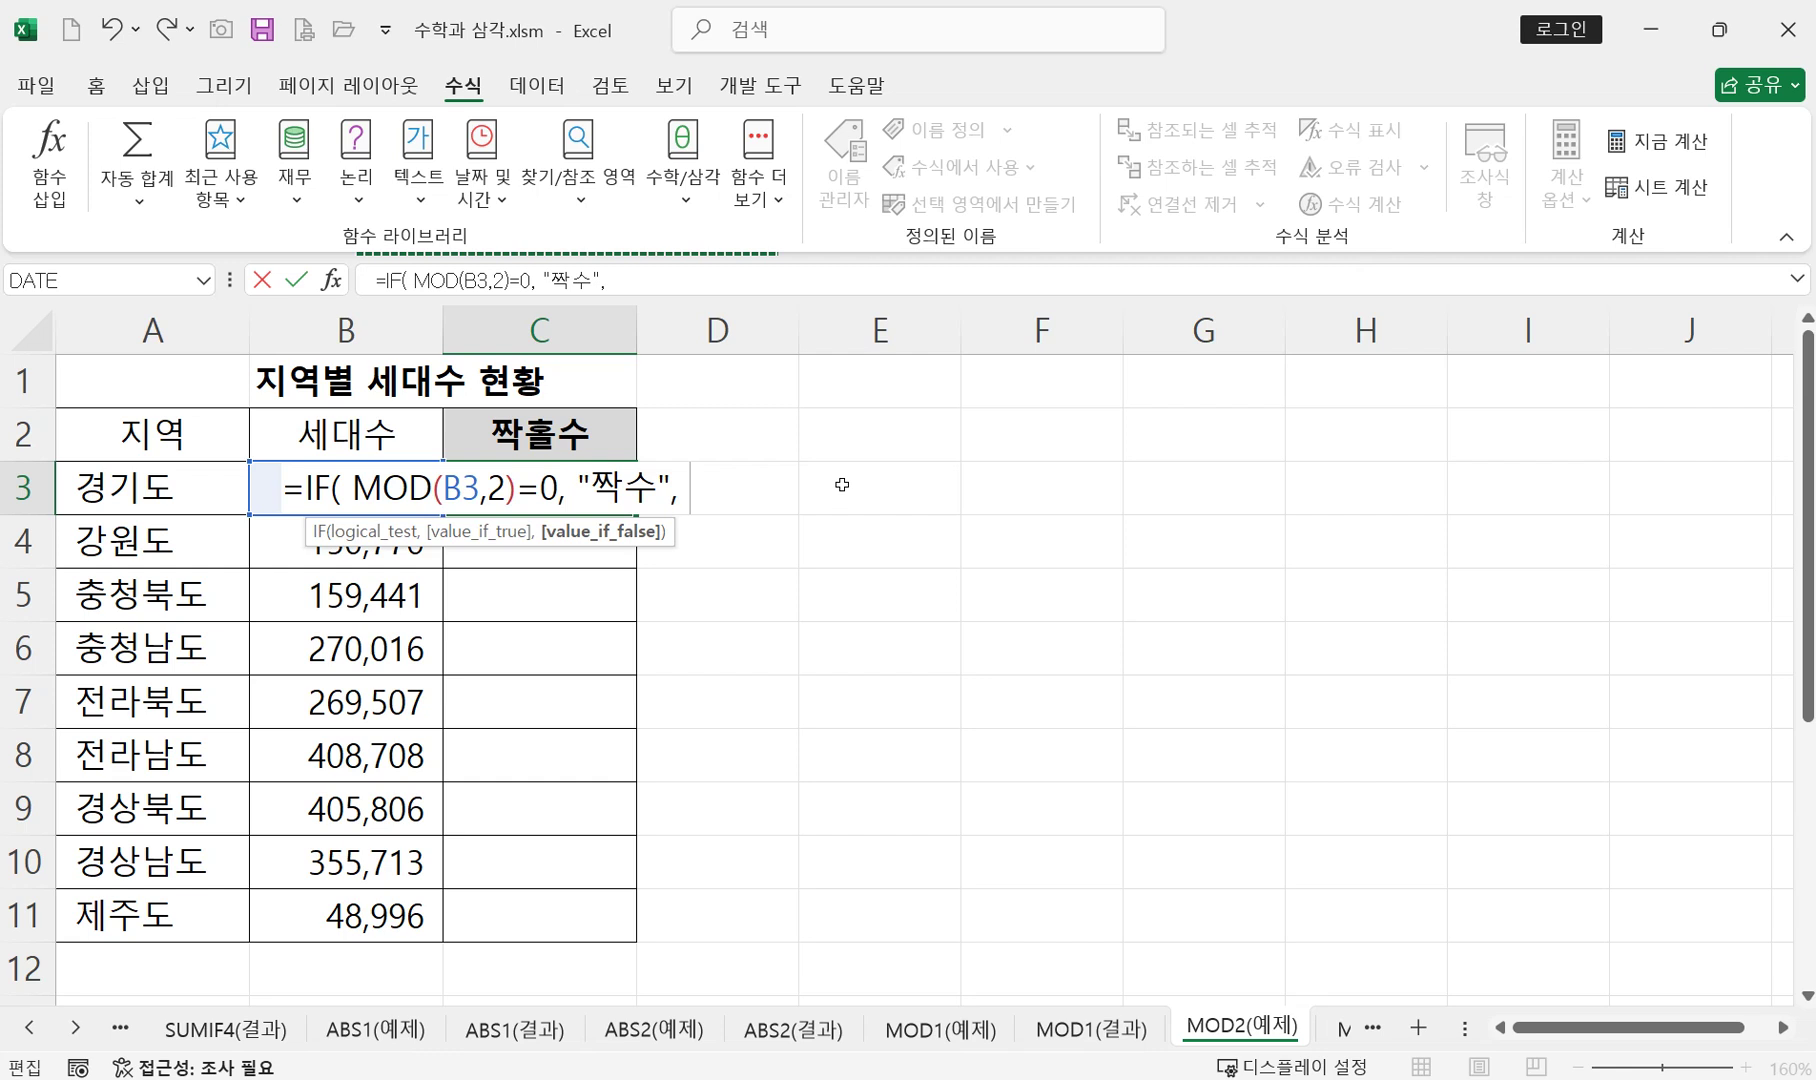
pyautogui.write('"홀수')
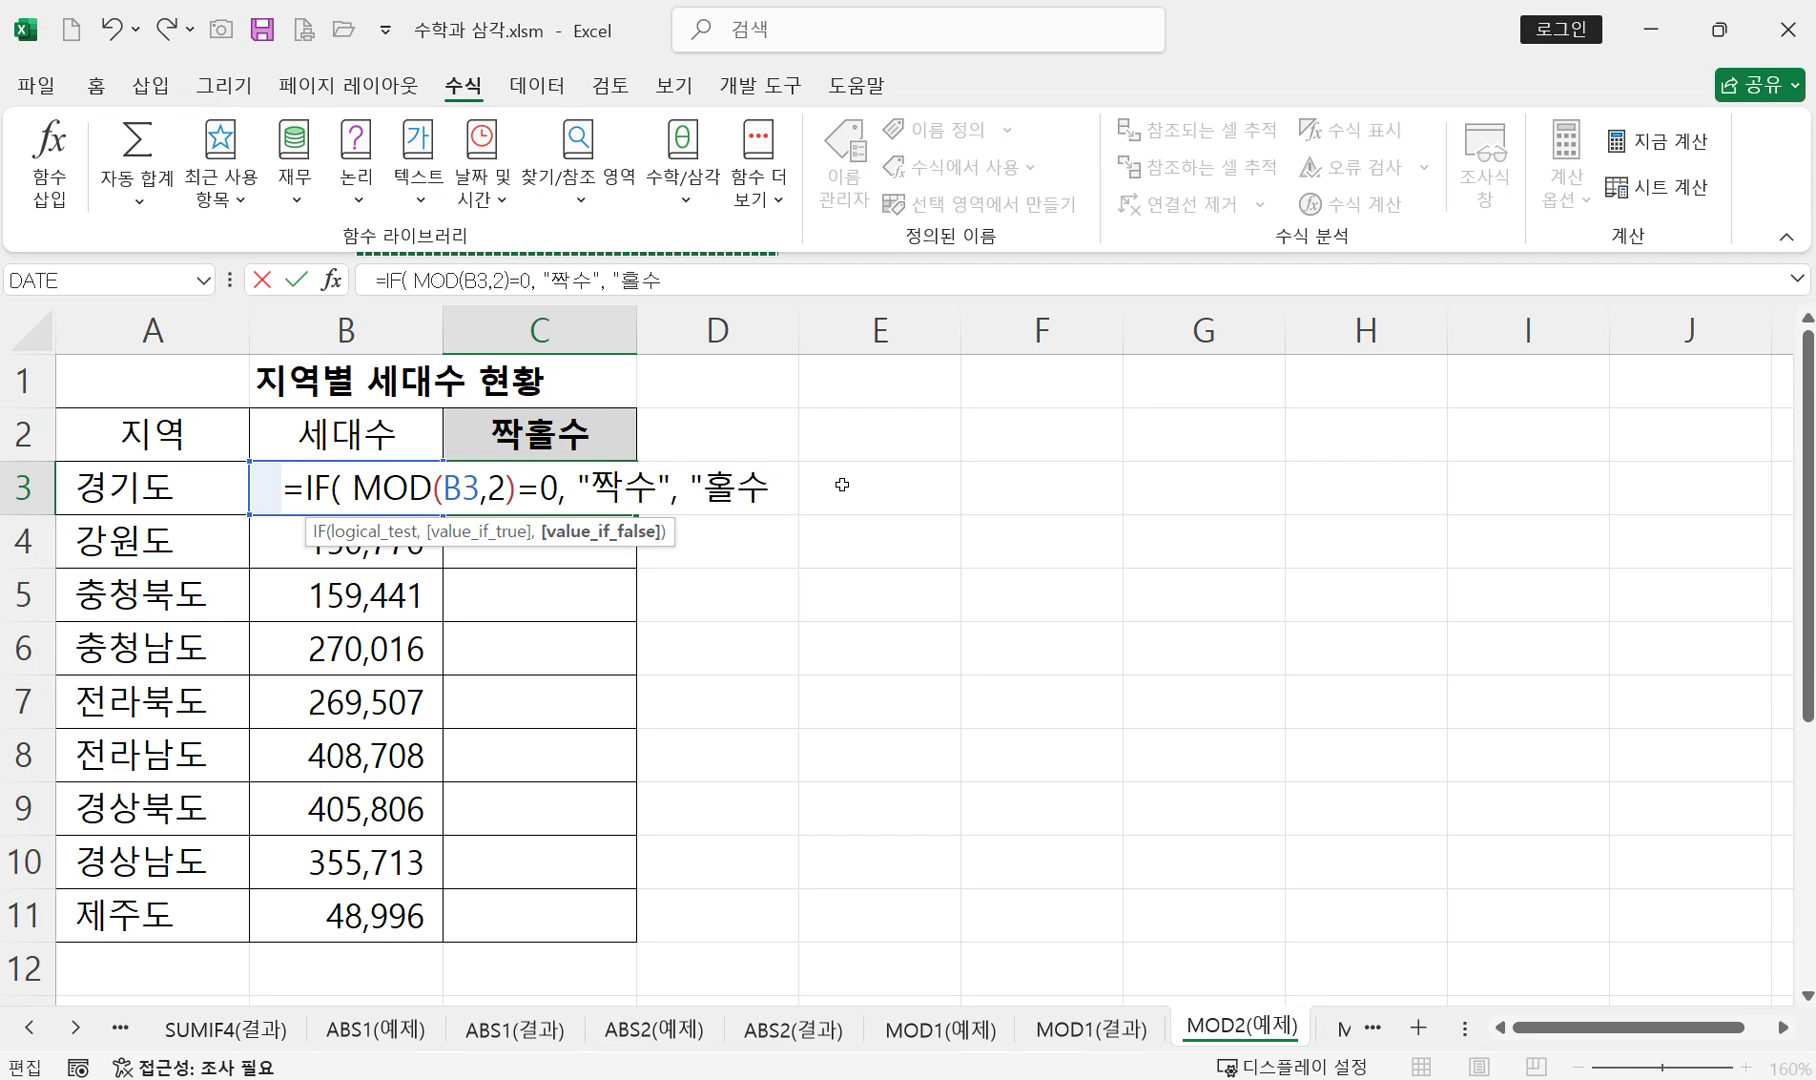
pyautogui.write('" )')
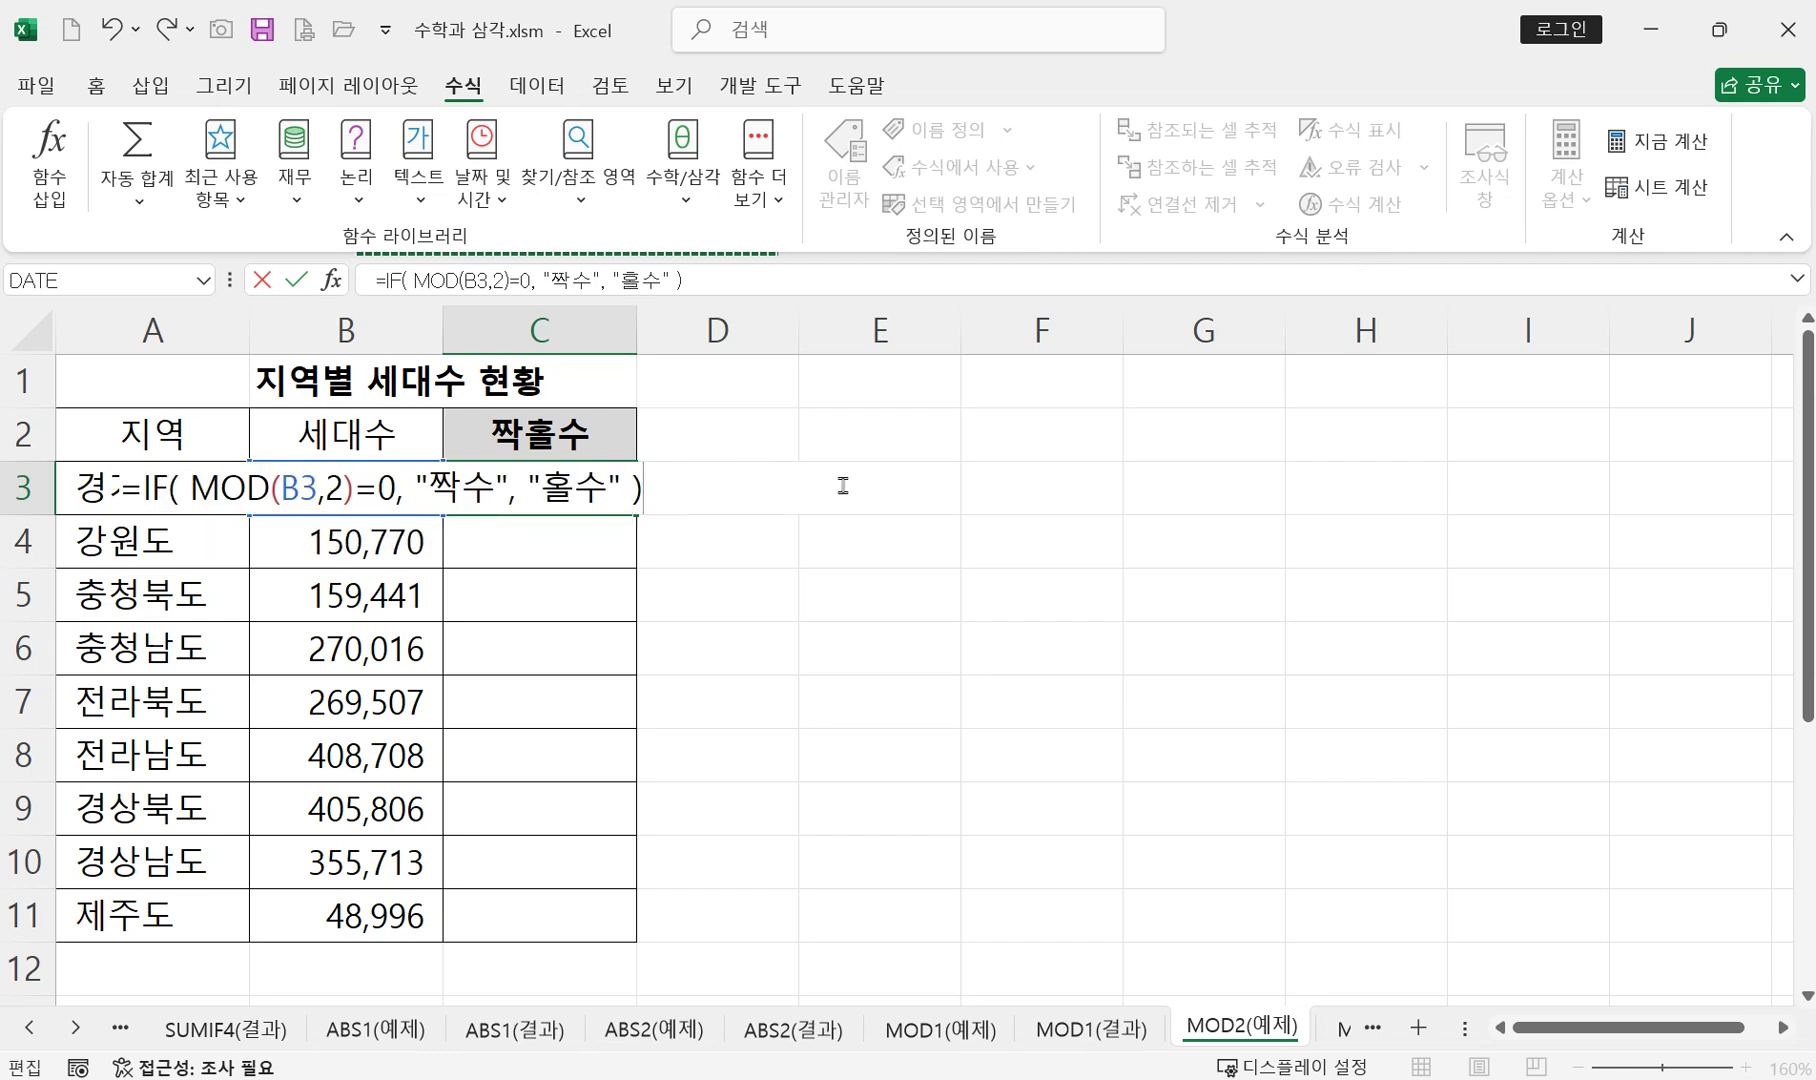
pyautogui.press('Return')
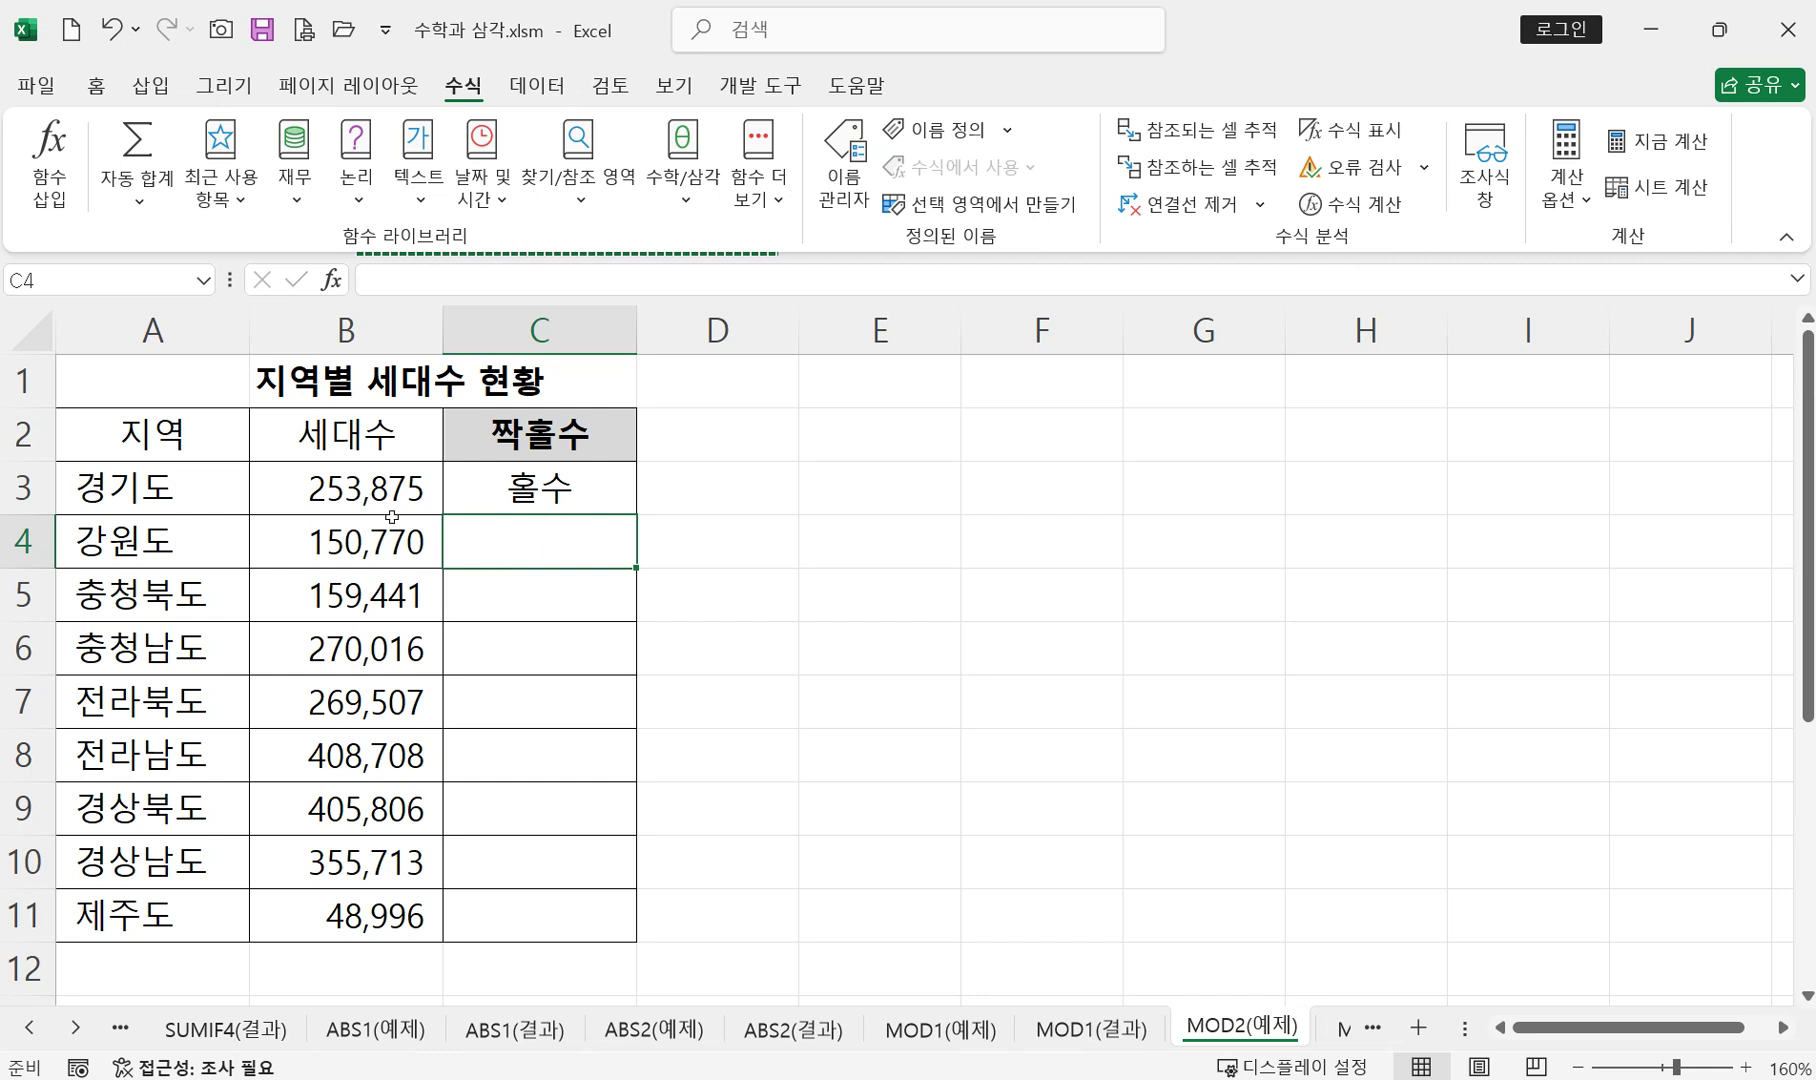
# - Start an IF formula in C4 with MOD(B4,2)=0 as the logical test for 강원도's household count
pyautogui.write('=')
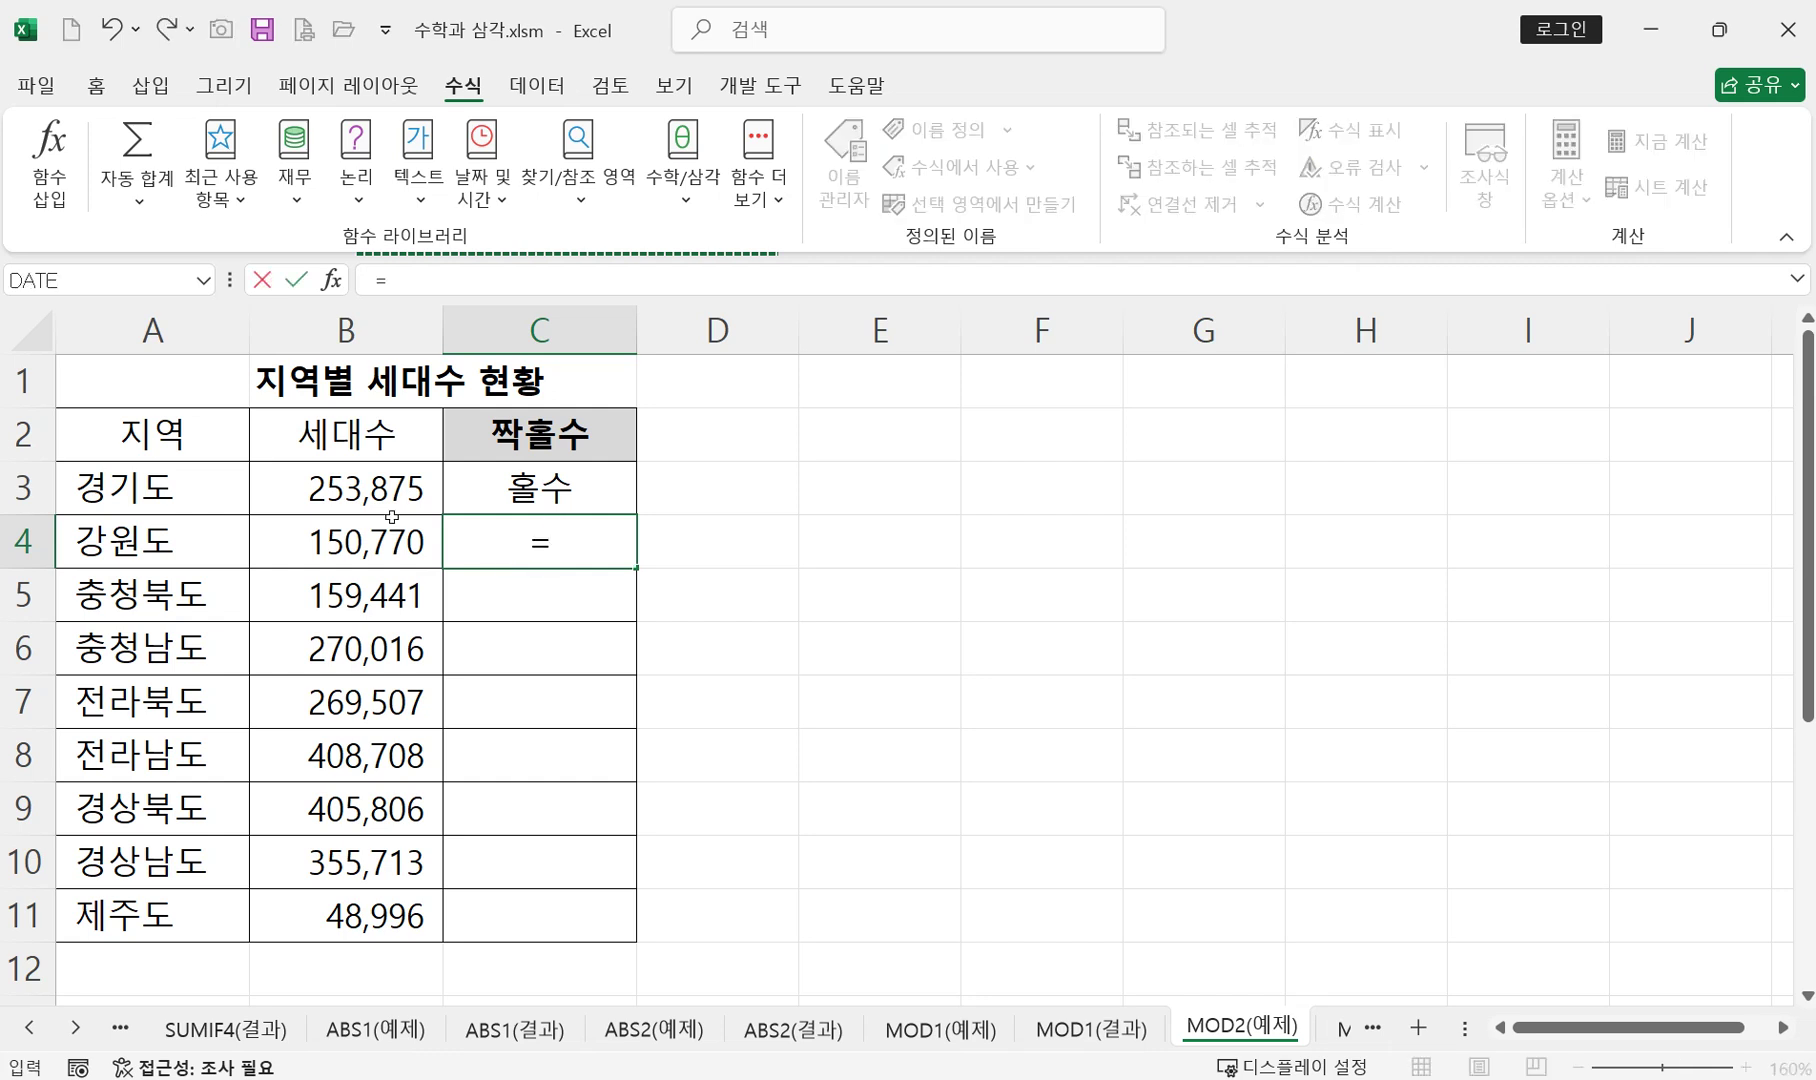
pyautogui.write('ㅑ')
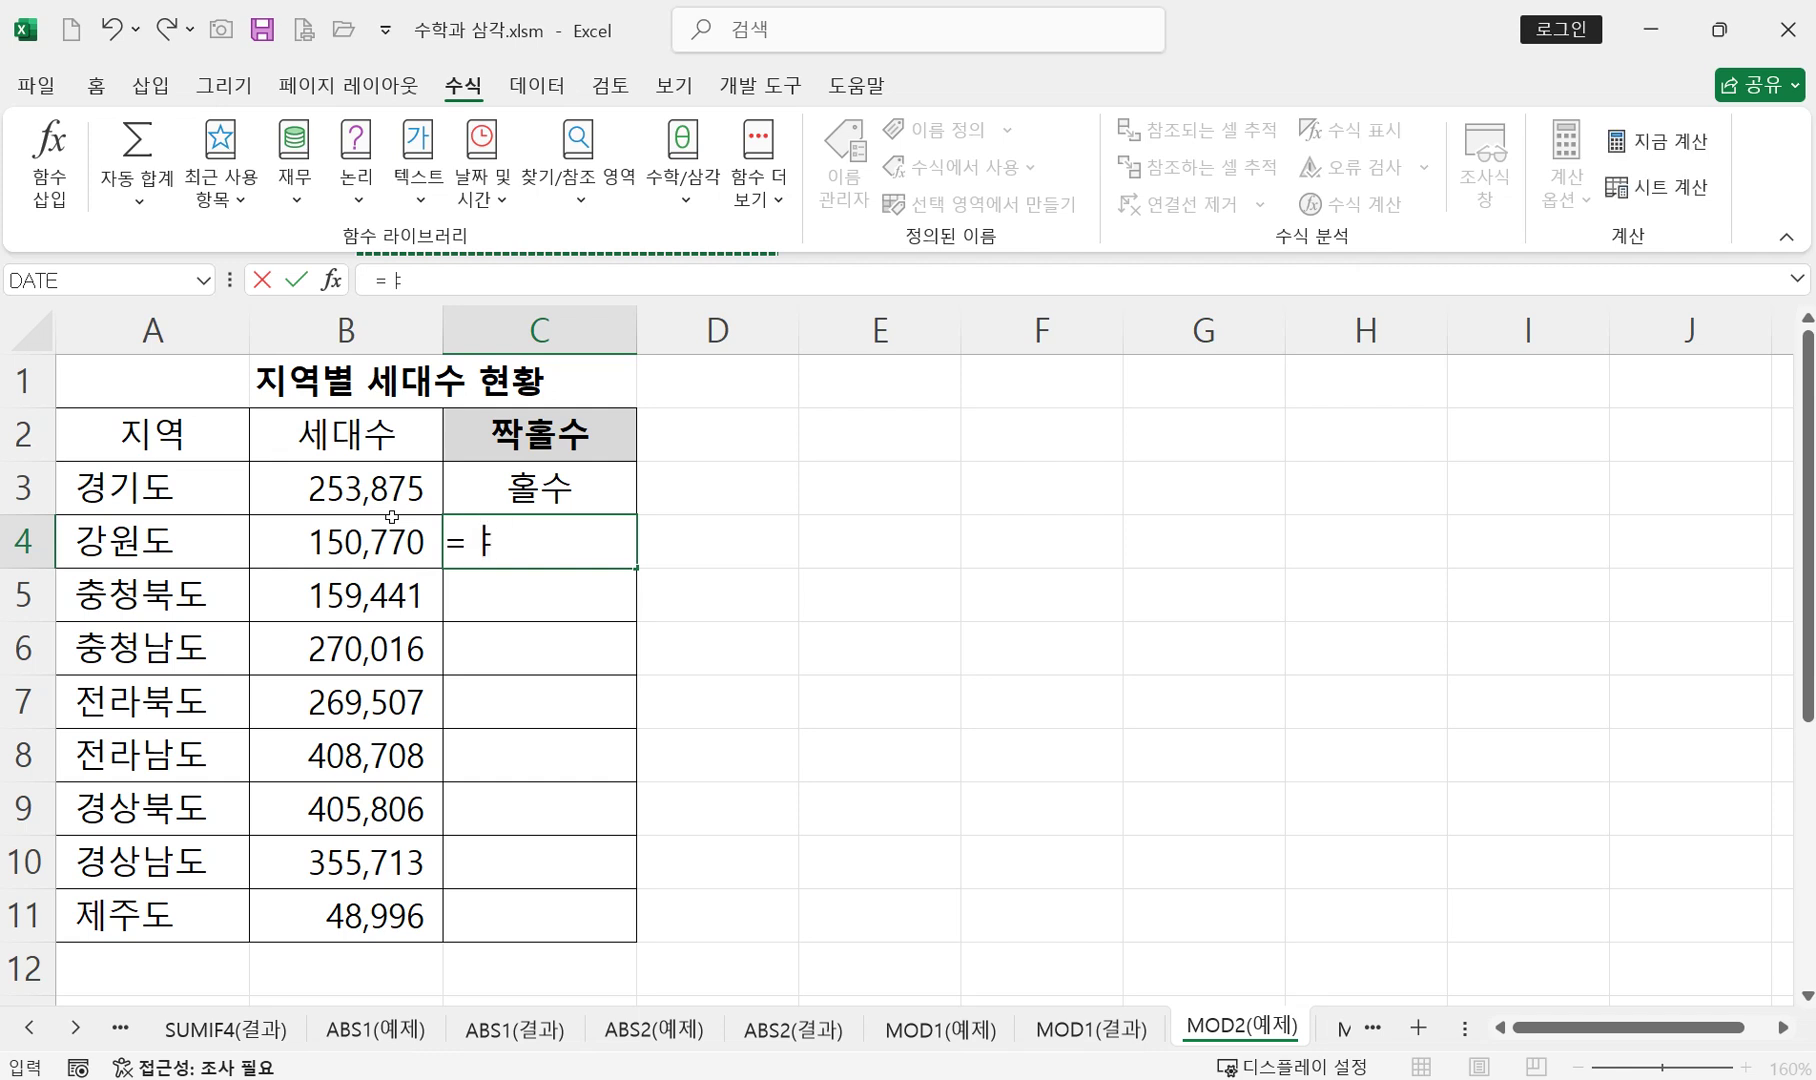
pyautogui.press('BackSpace')
pyautogui.write('i')
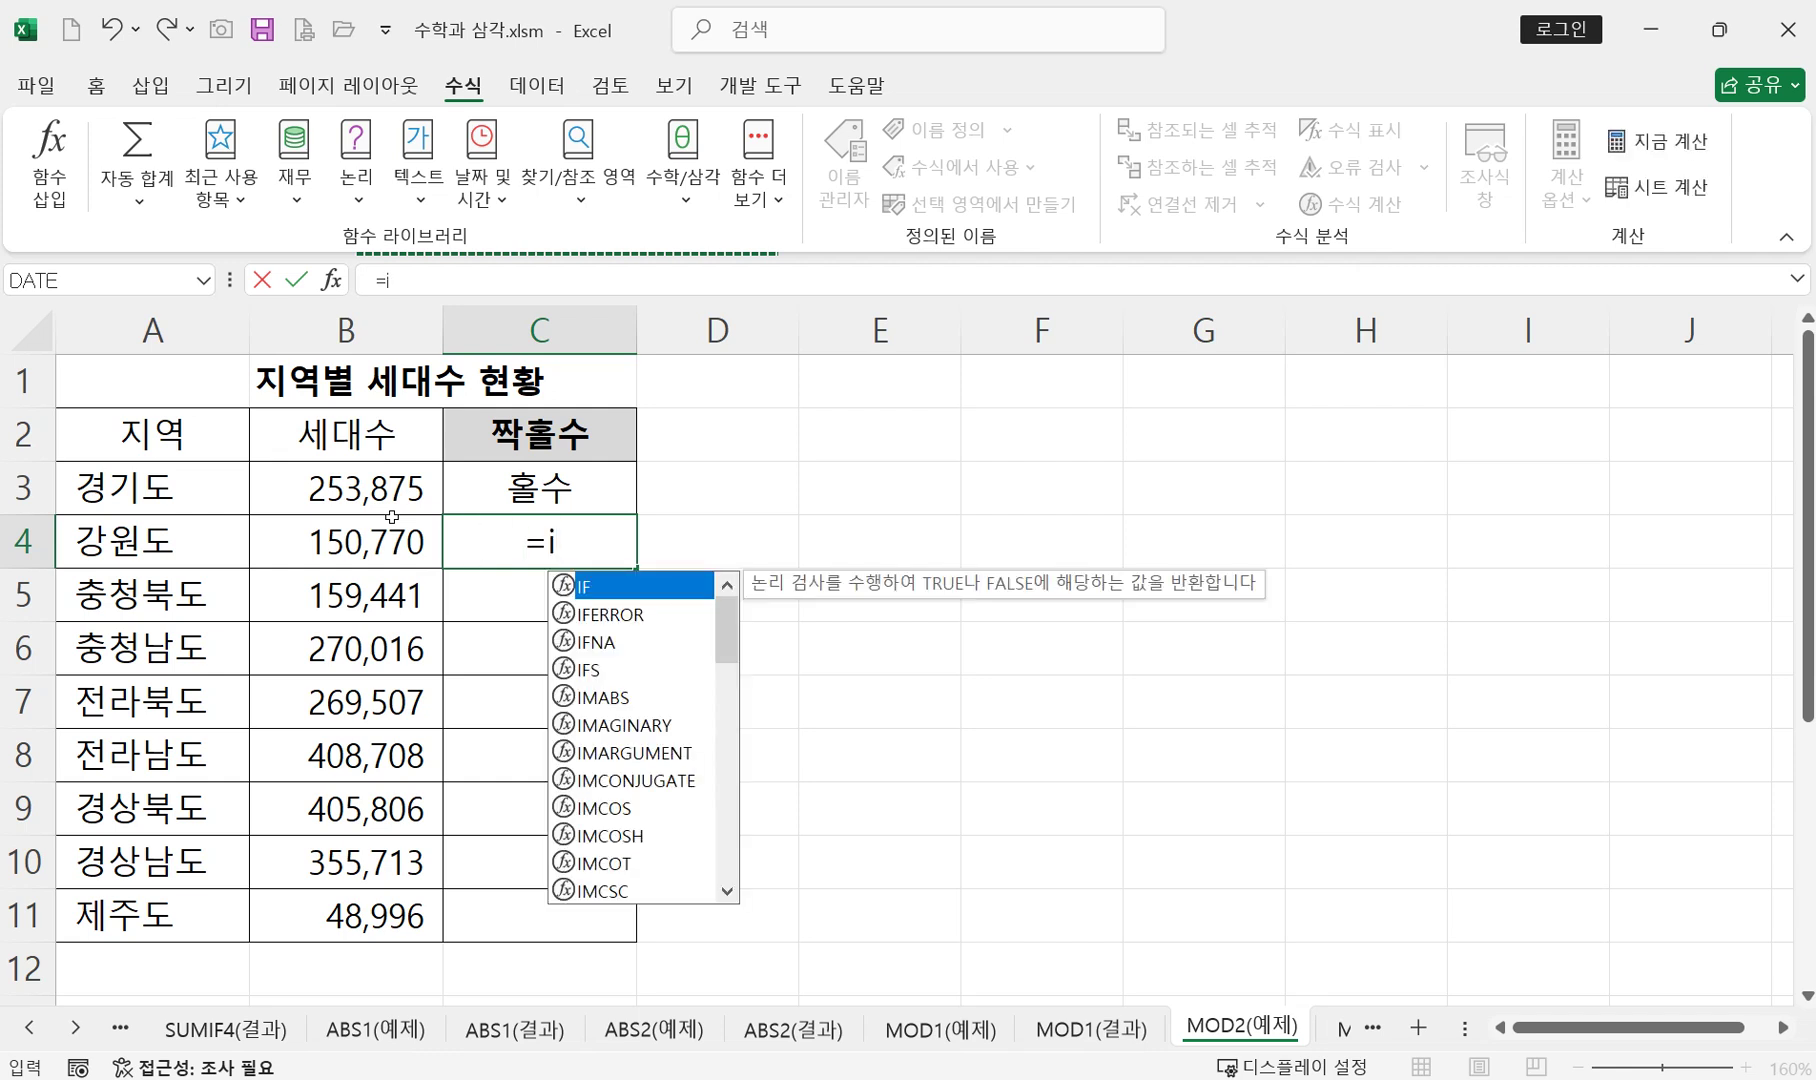
pyautogui.doubleClick(603, 584)
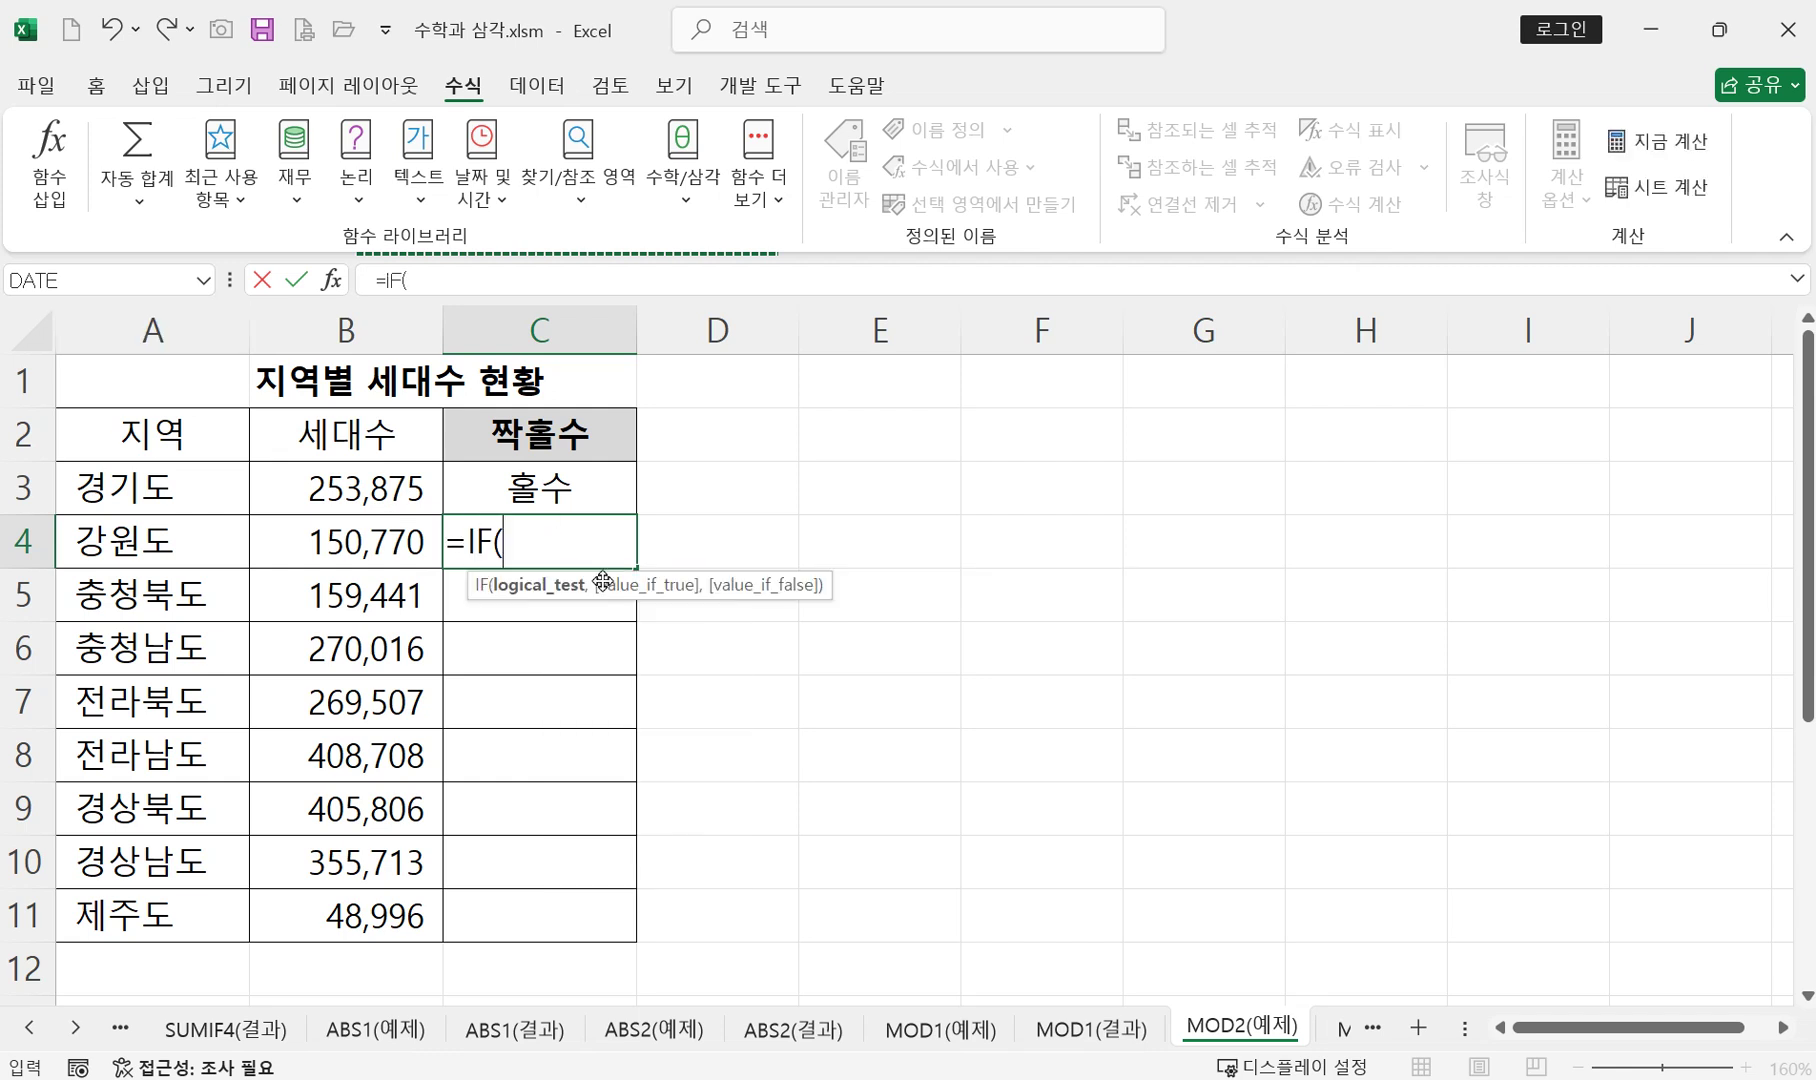
pyautogui.write('mo')
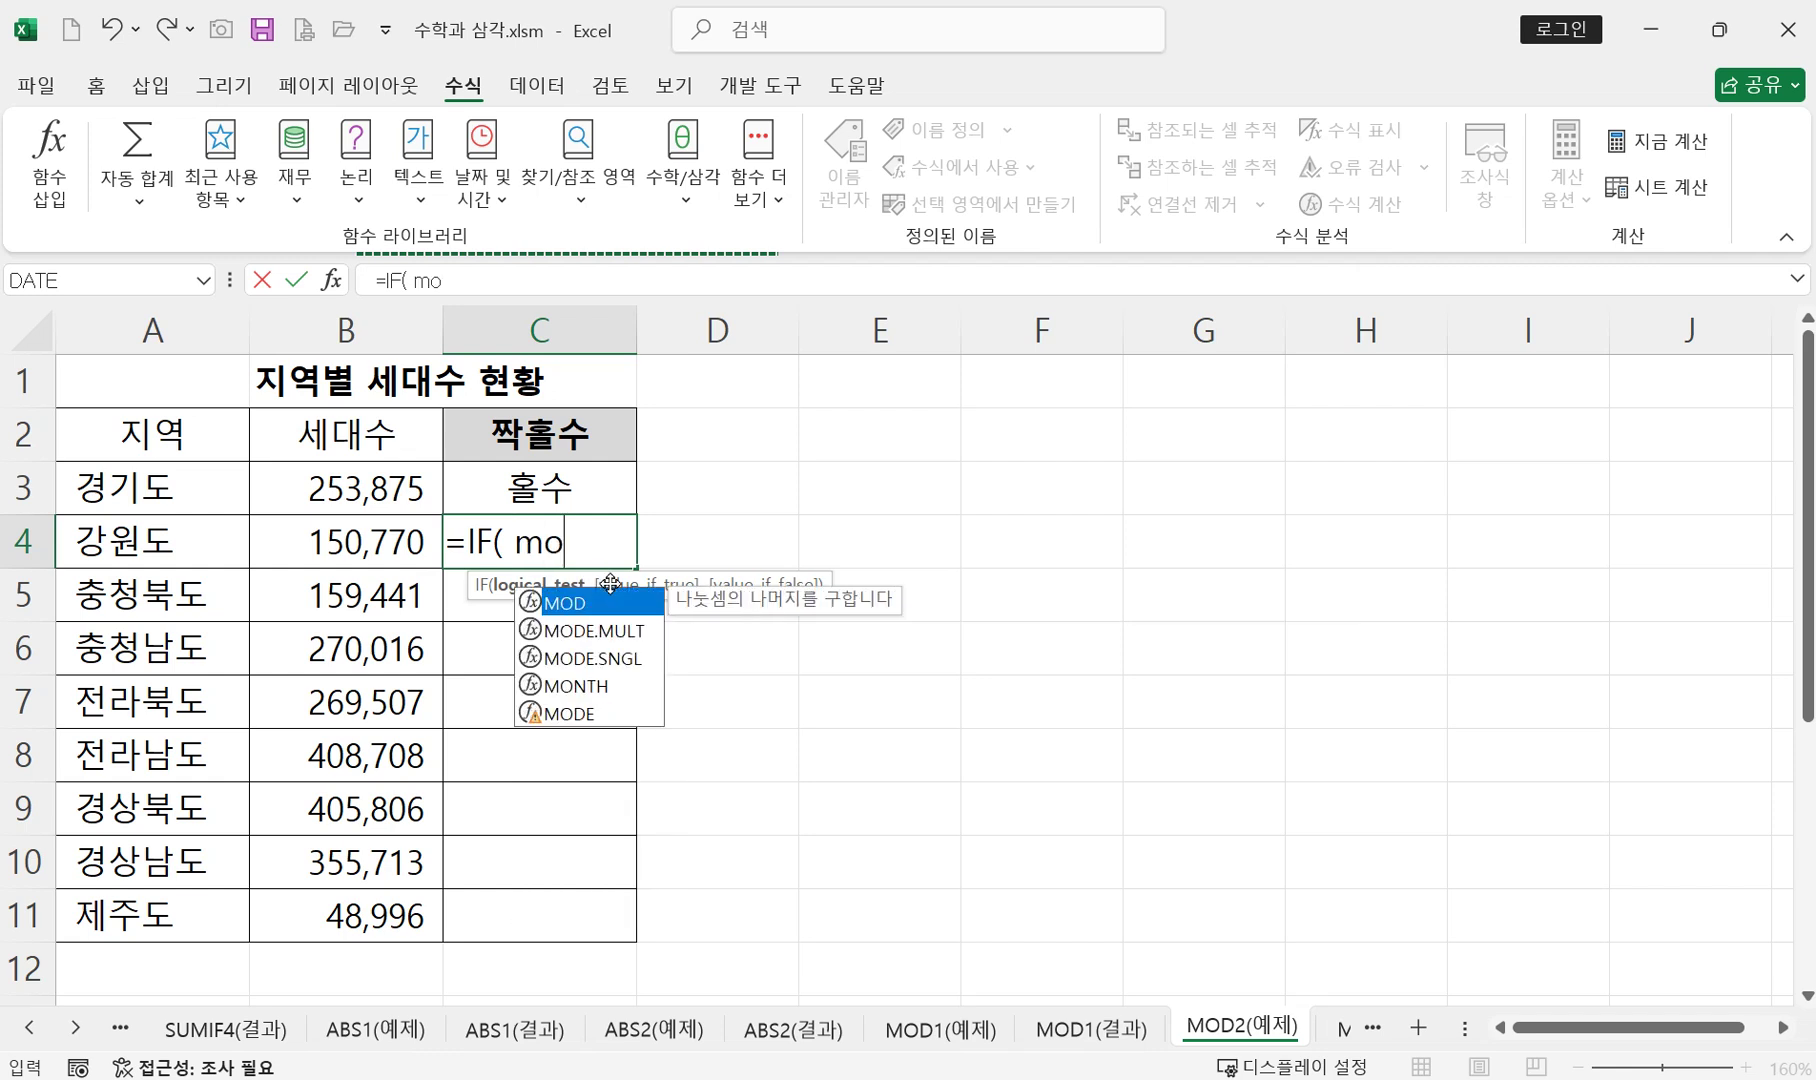
pyautogui.doubleClick(555, 604)
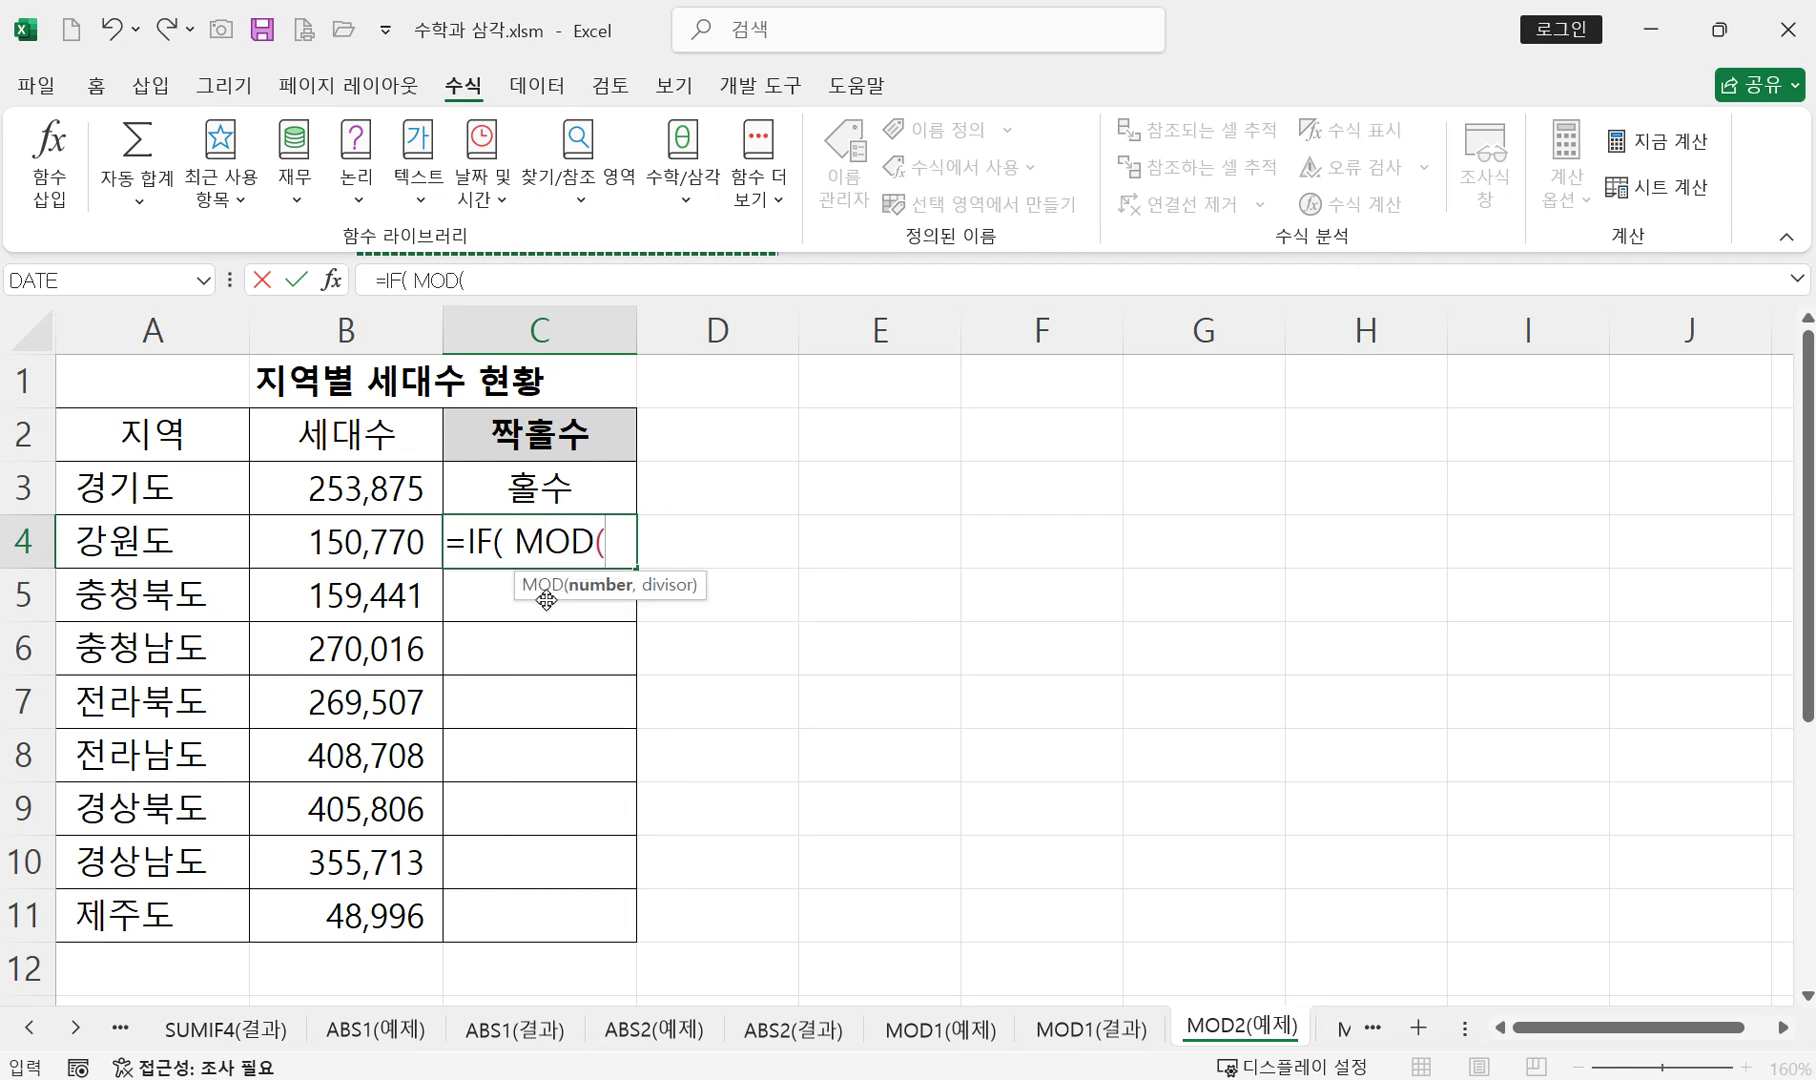
pyautogui.click(378, 545)
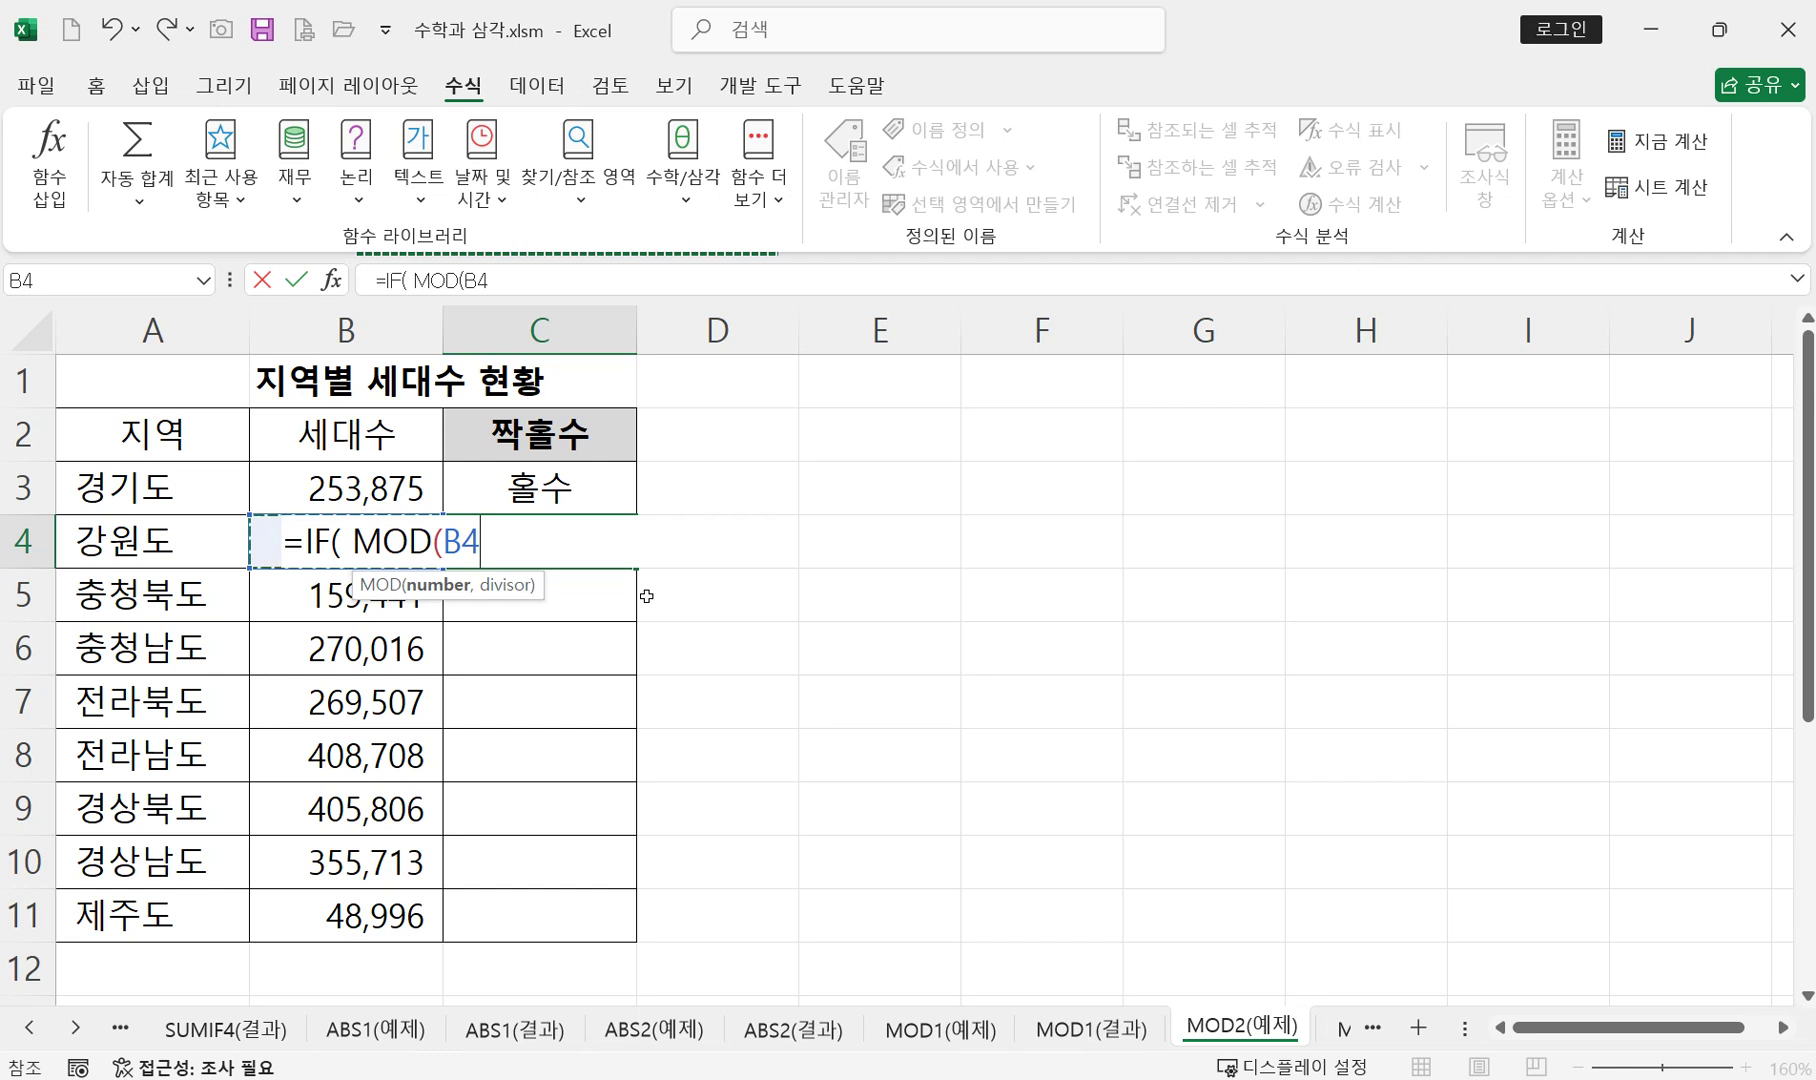
pyautogui.write(',2')
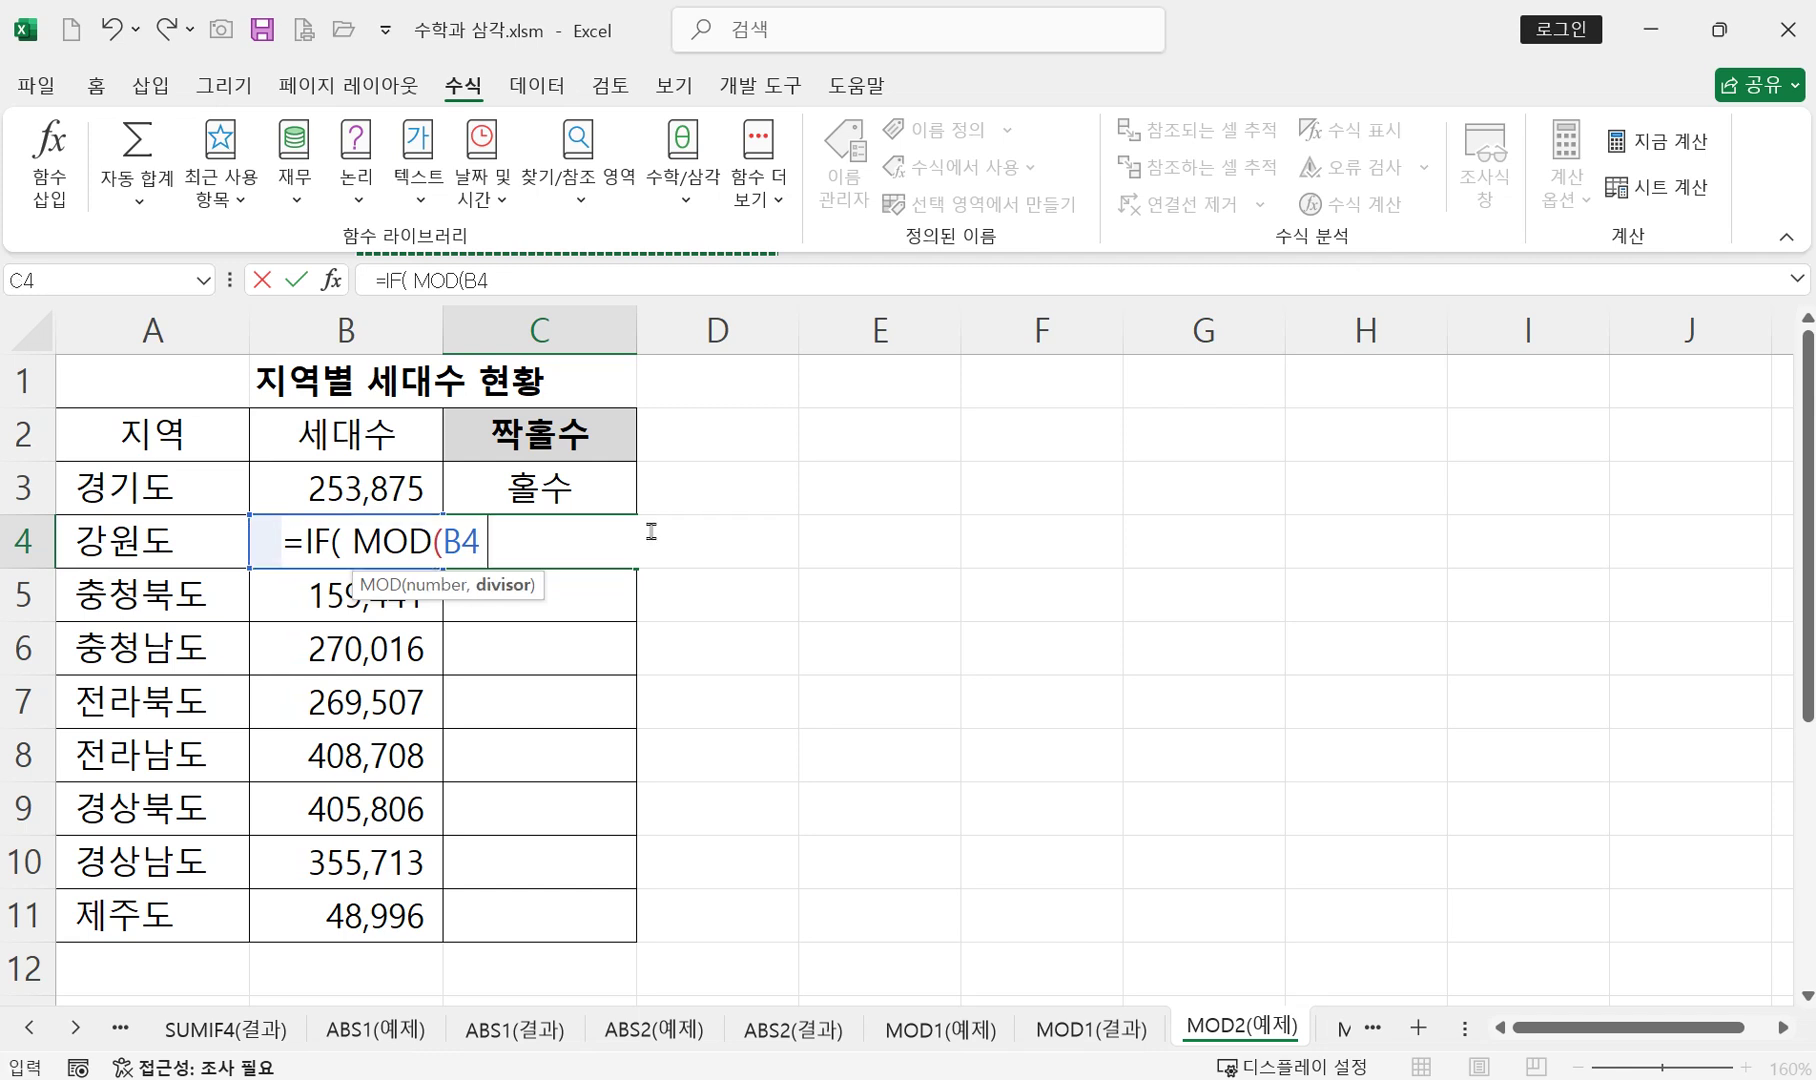
pyautogui.write(')=')
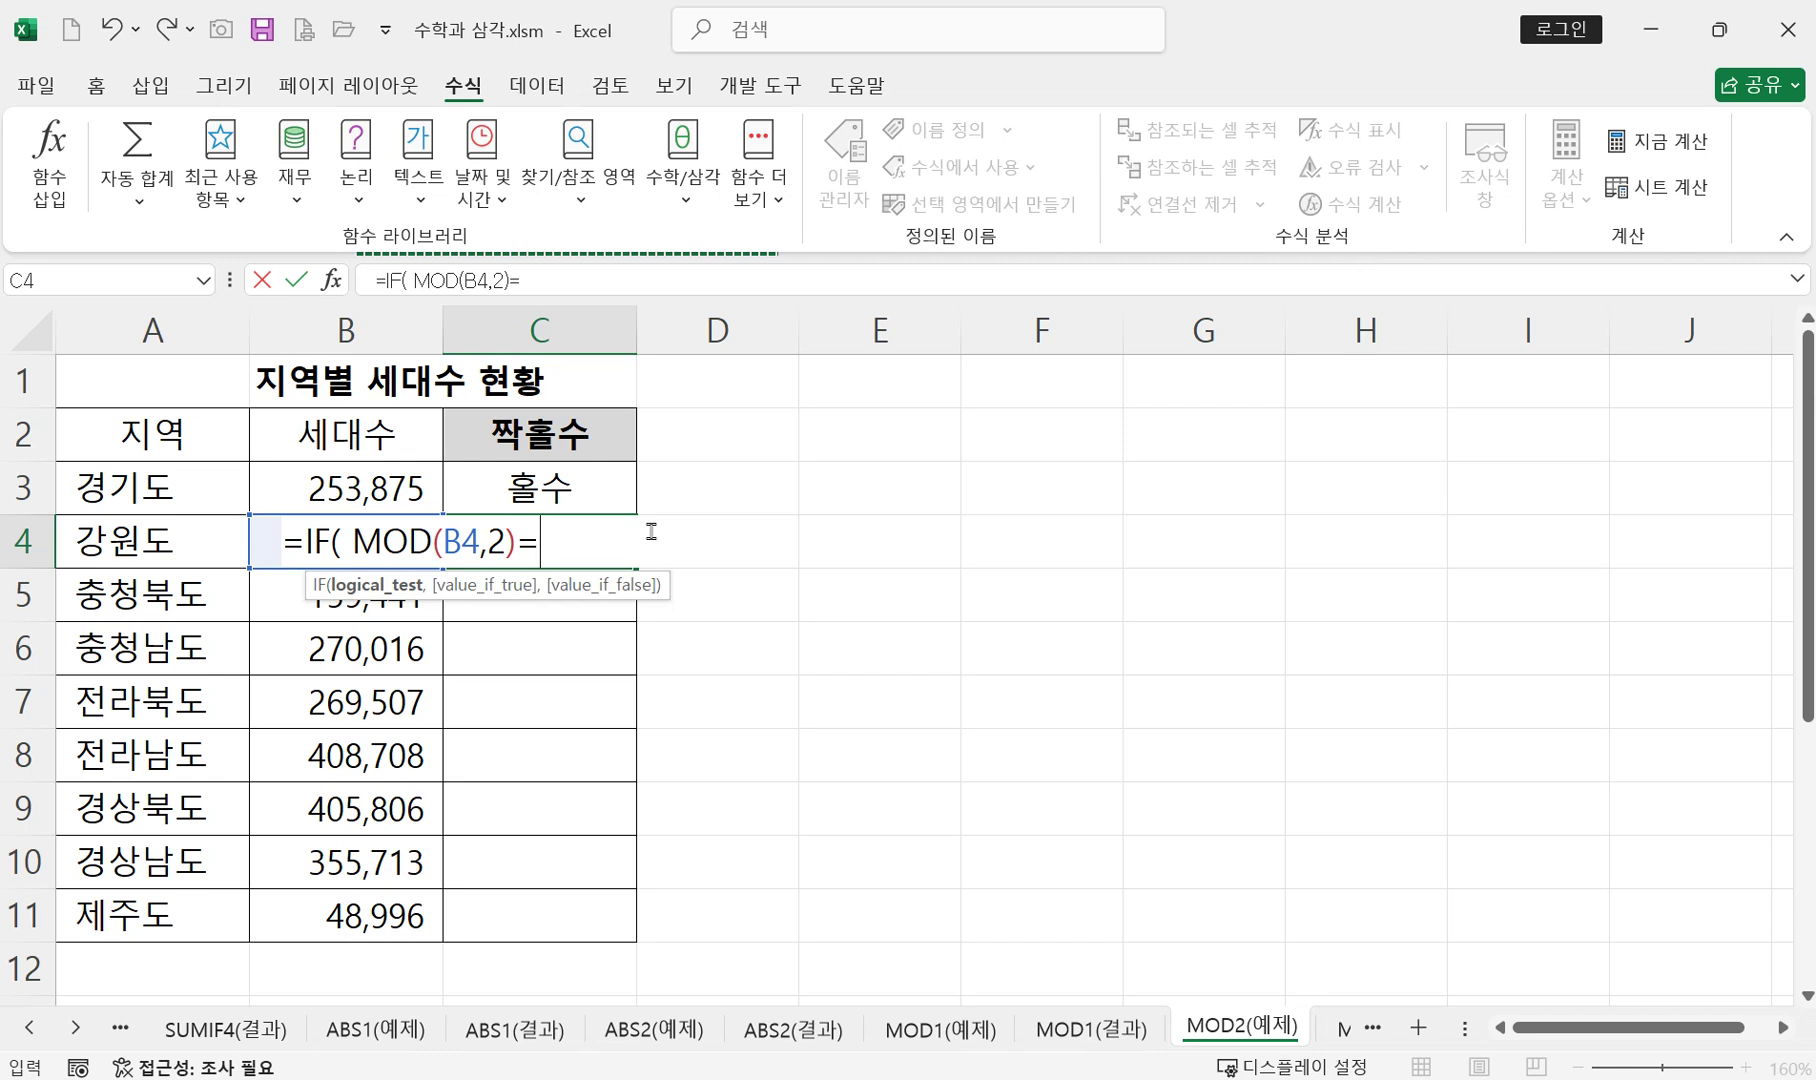
pyautogui.write('0')
pyautogui.write(',')
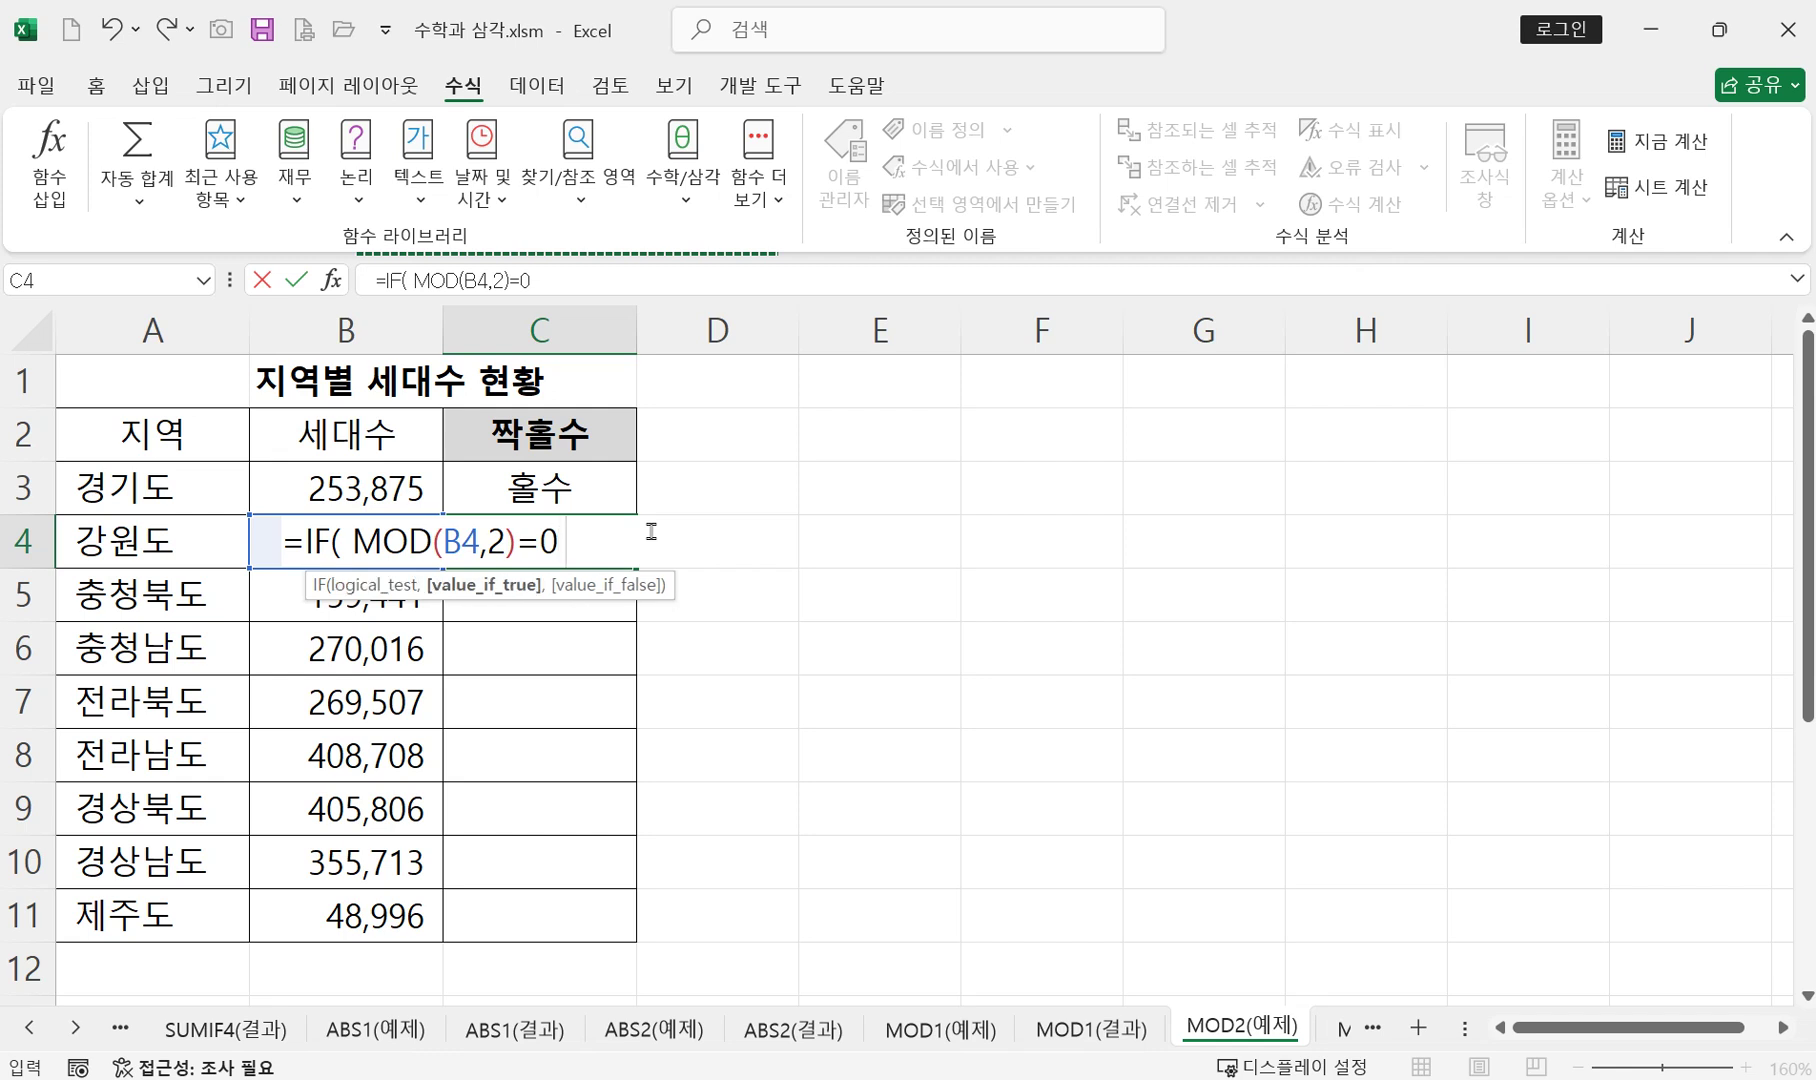
# - Finish the C4 formula with "짝수" as the true result and "홀수" as the false result
pyautogui.write(' "Wk')
pyautogui.press('BackSpace')
pyautogui.press('BackSpace')
pyautogui.write('짝')
pyautogui.press('BackSpace')
pyautogui.press('BackSpace')
pyautogui.press('BackSpace')
pyautogui.write('짝수')
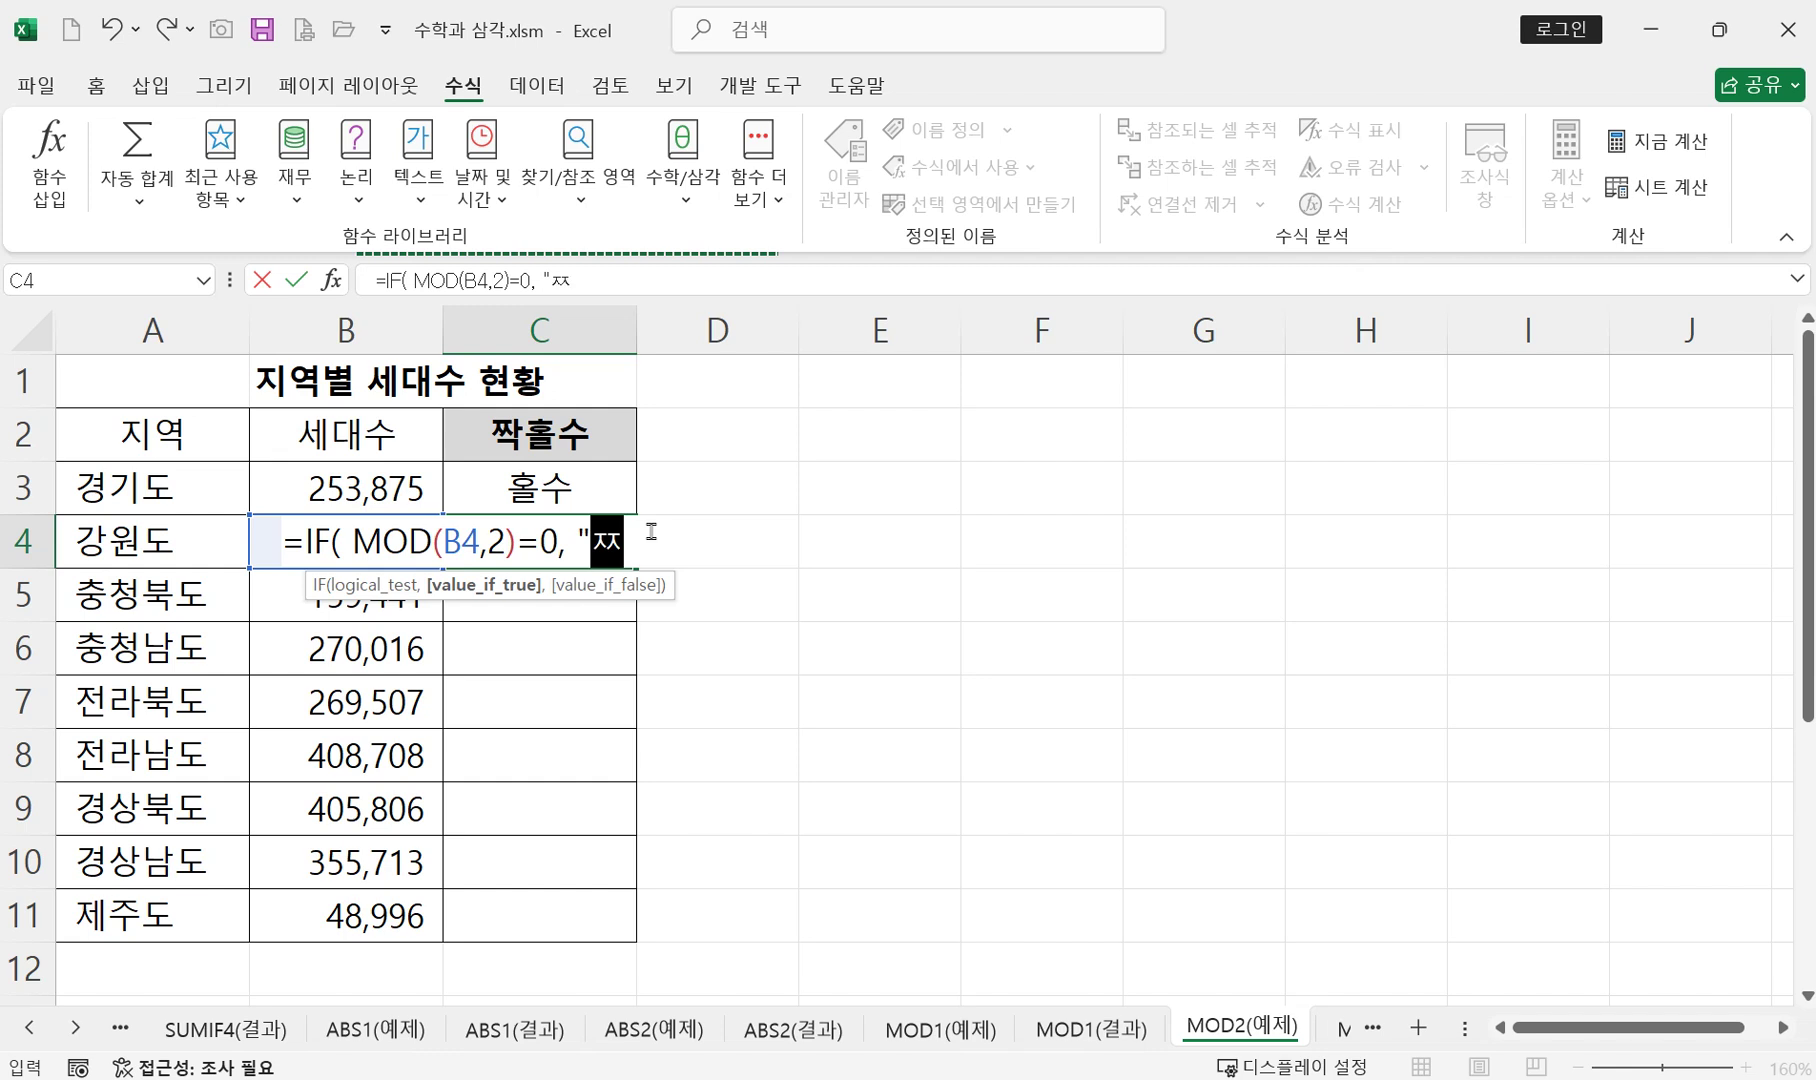
pyautogui.write('"')
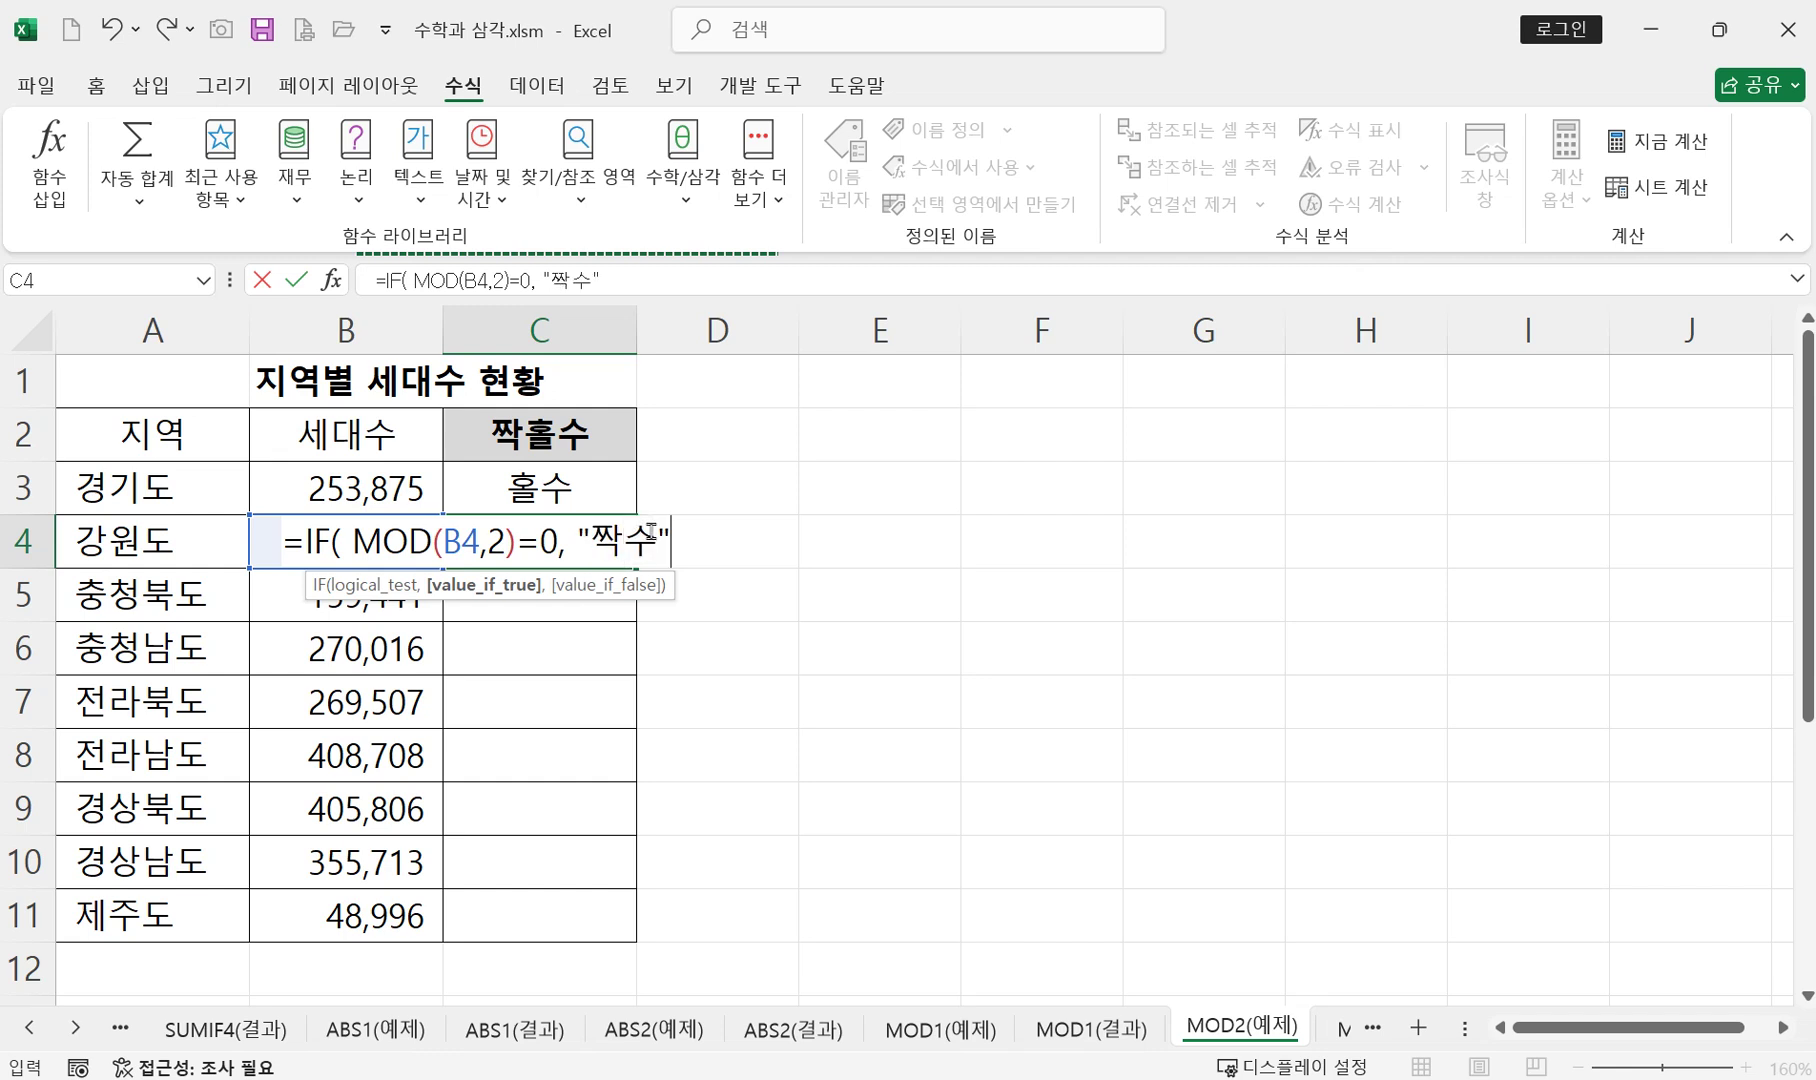
pyautogui.write(', "홀수')
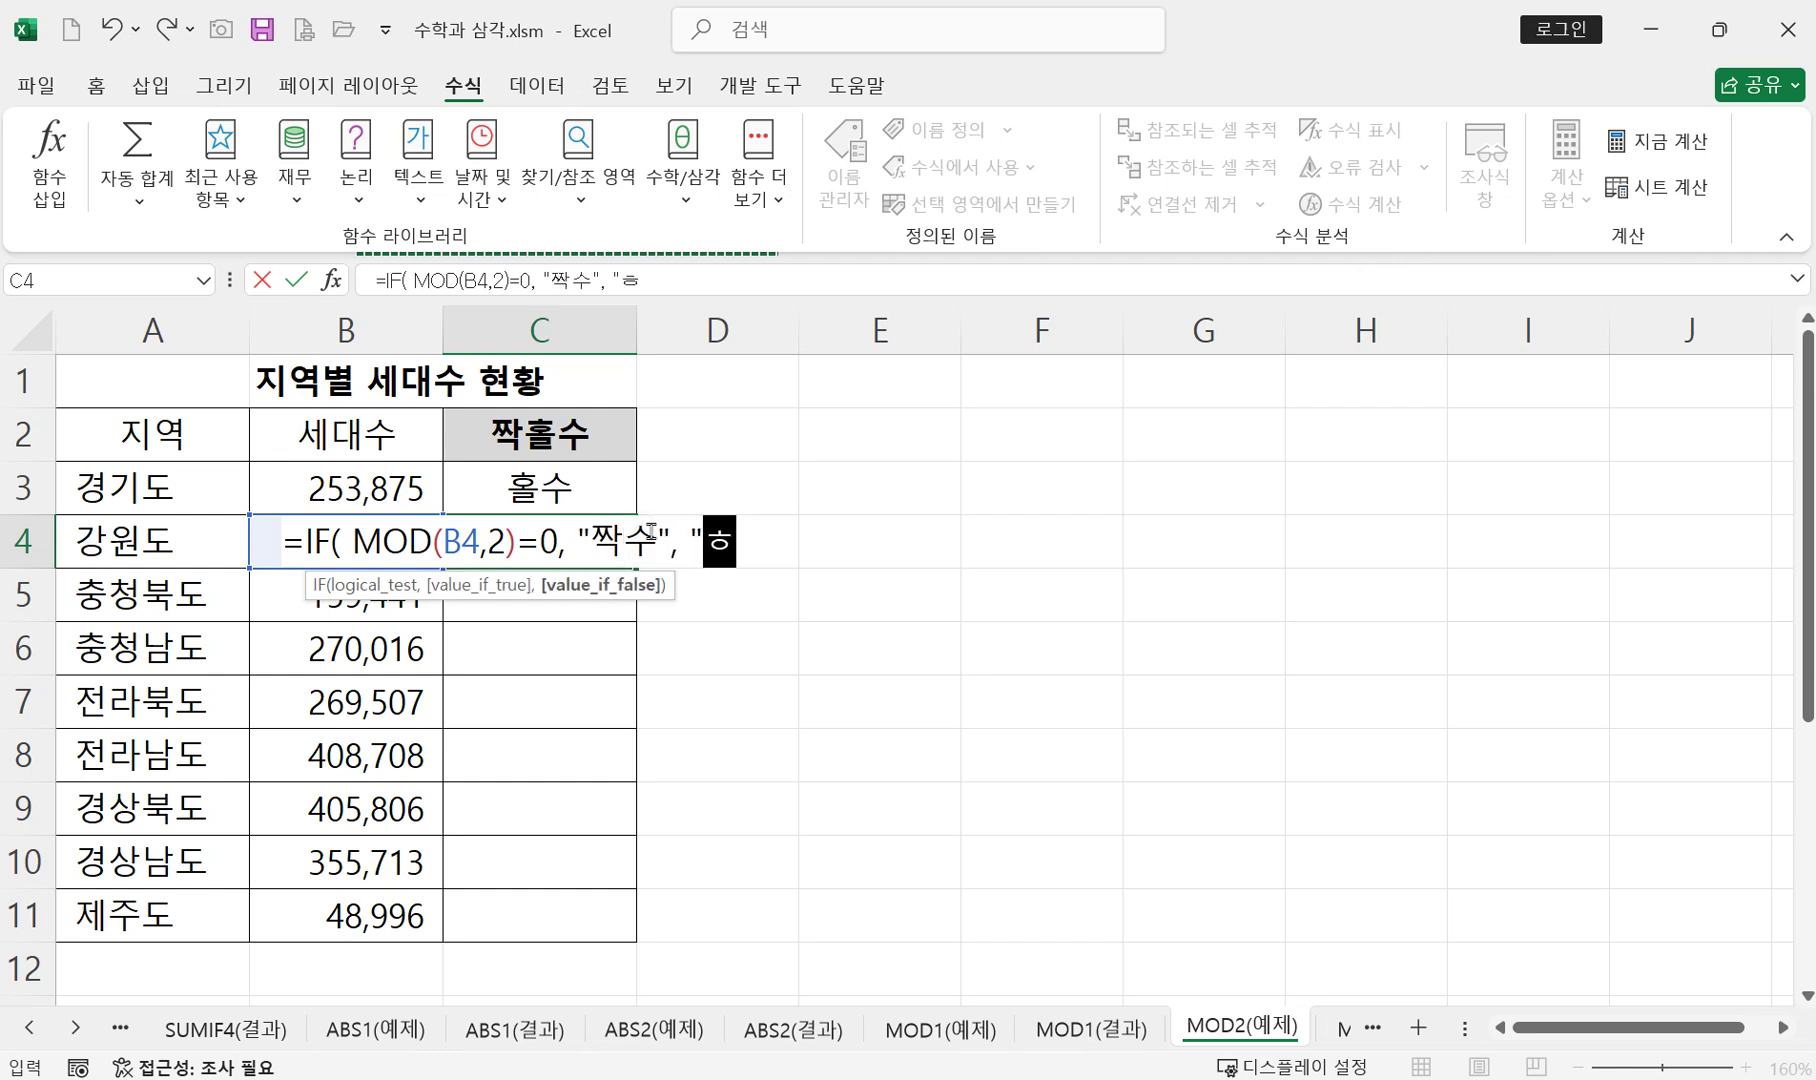
pyautogui.write(': )')
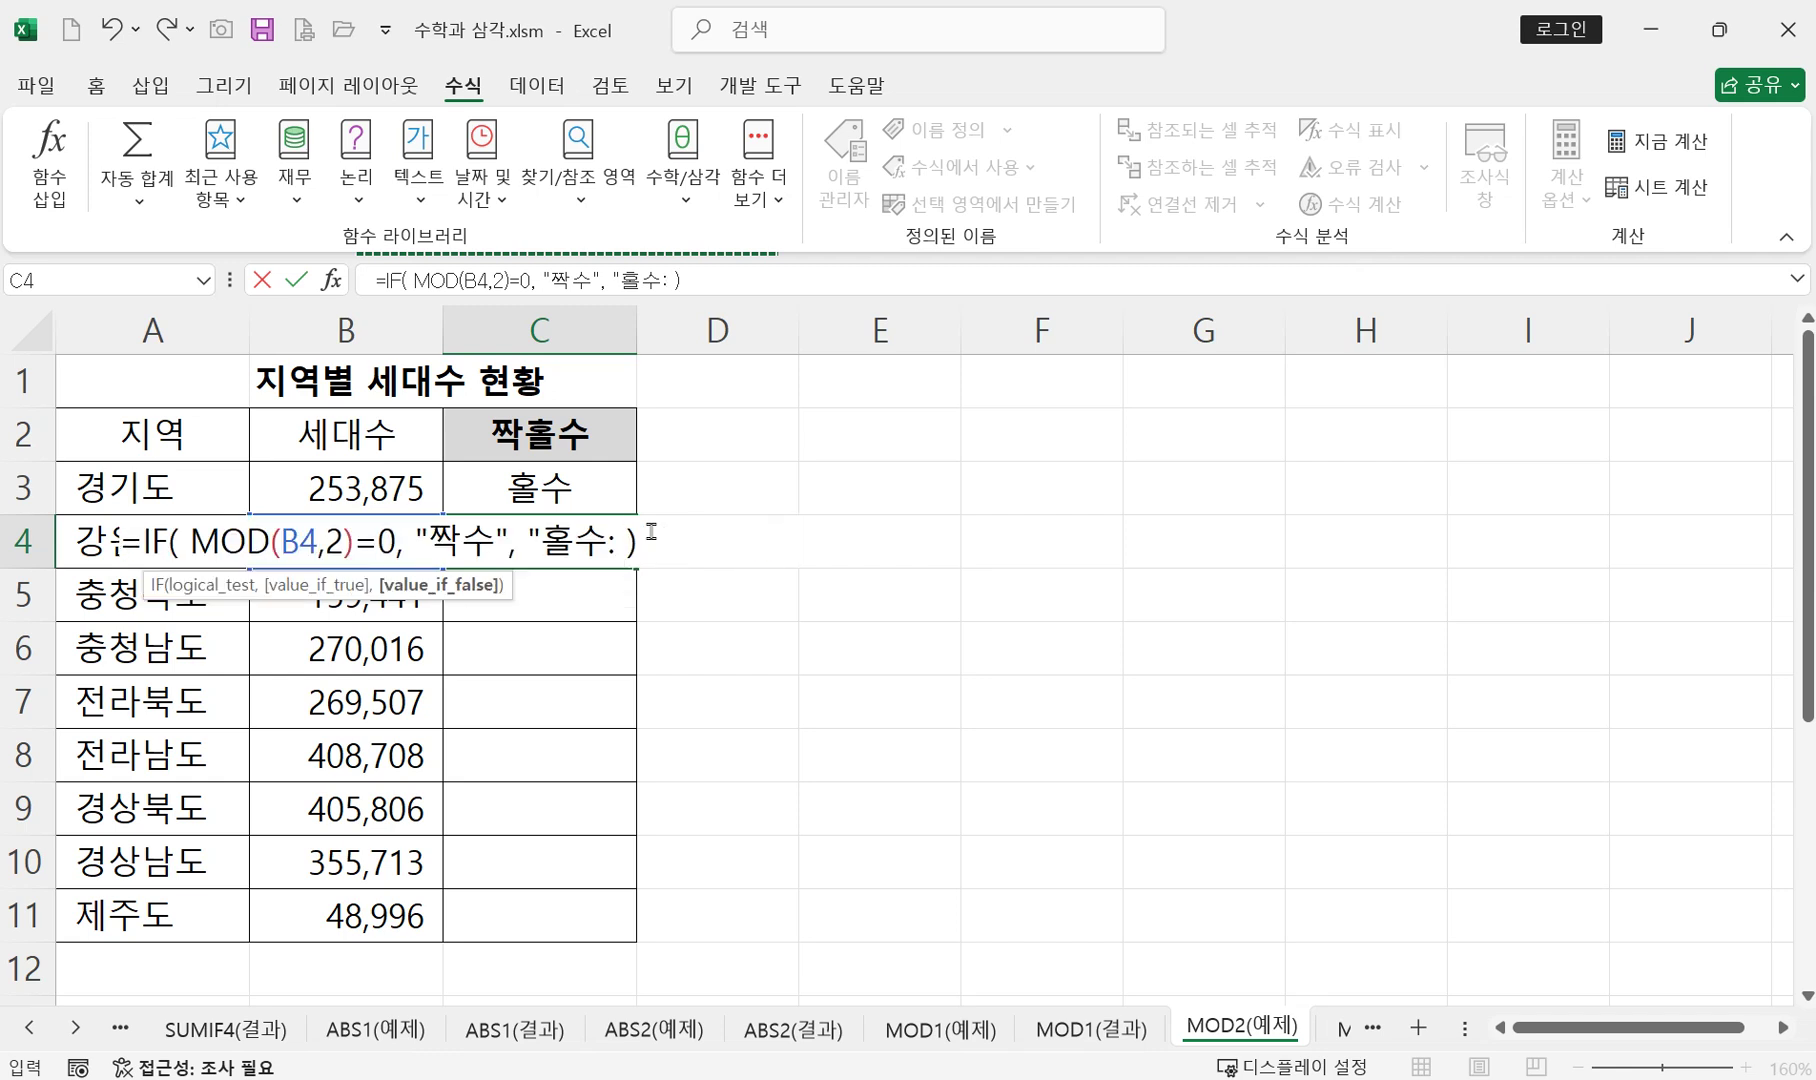
pyautogui.press('BackSpace')
pyautogui.press('BackSpace')
pyautogui.press('BackSpace')
pyautogui.write('" )')
pyautogui.press('Return')
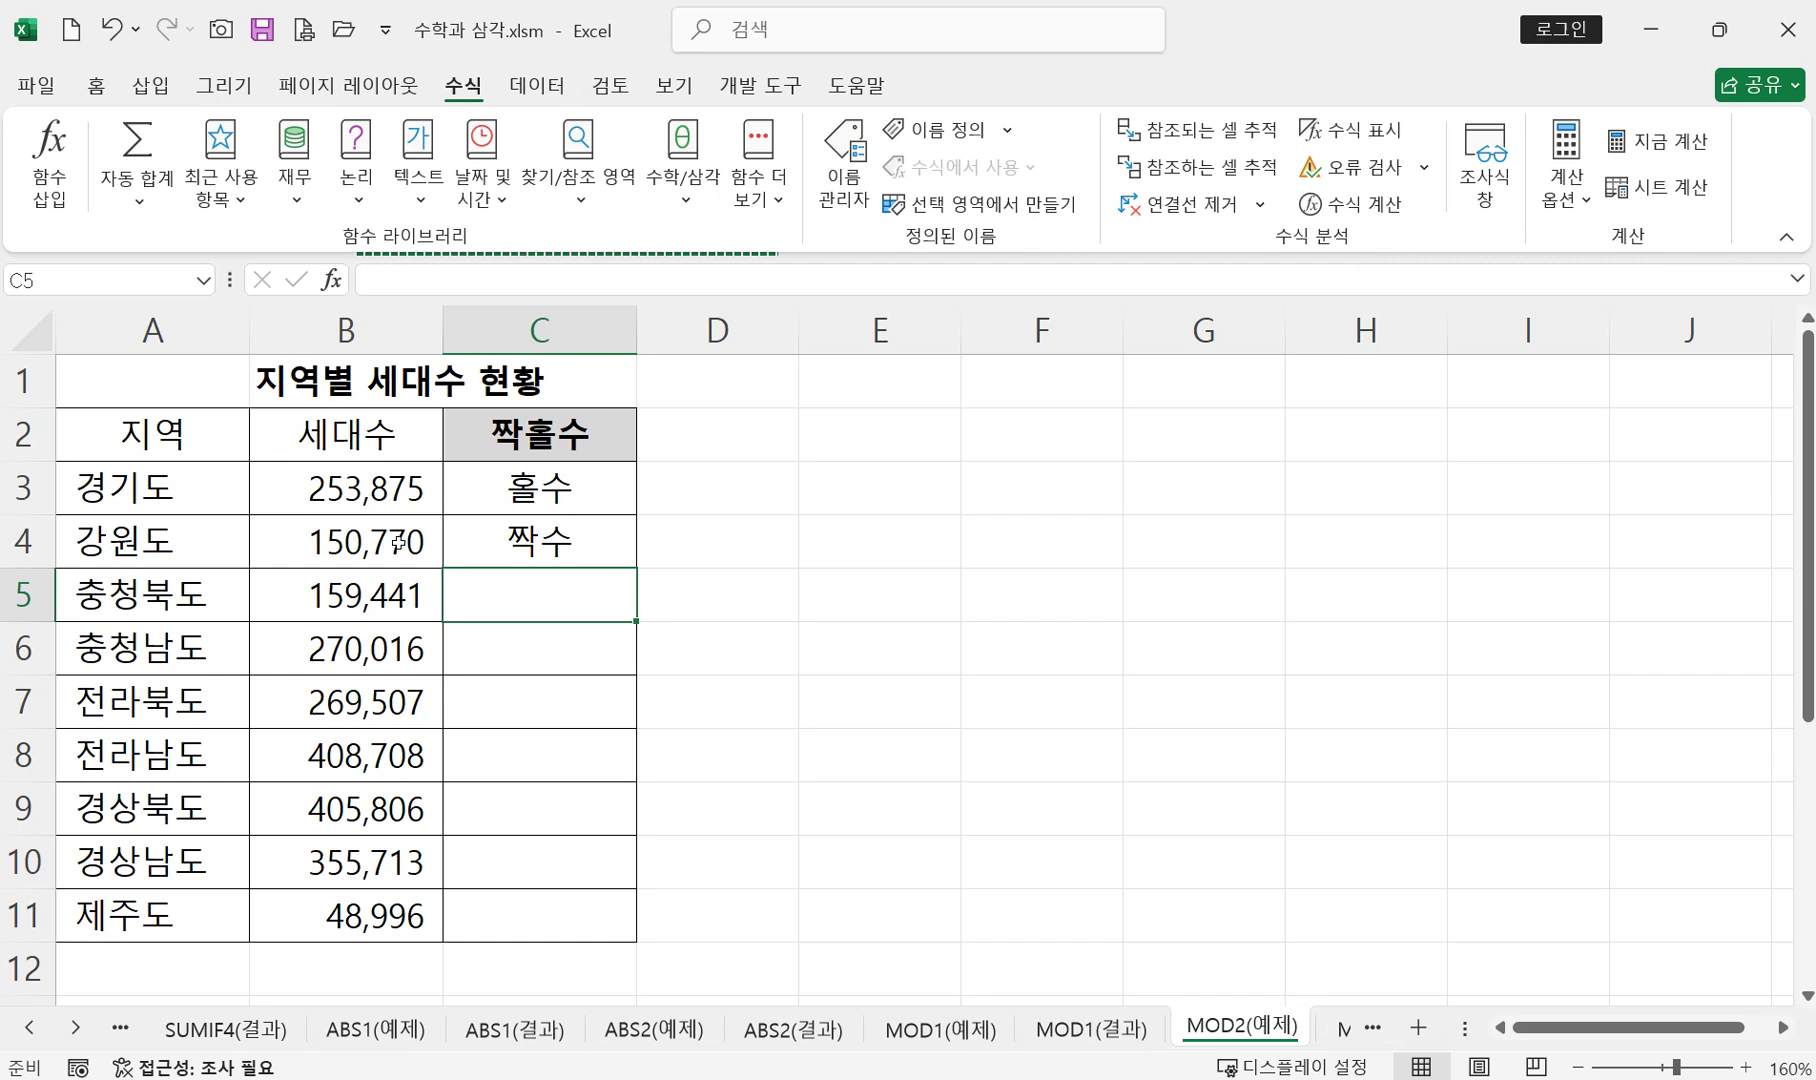
# - Fill the C4 even/odd formula down through C11 to cover the remaining regions
pyautogui.click(545, 541)
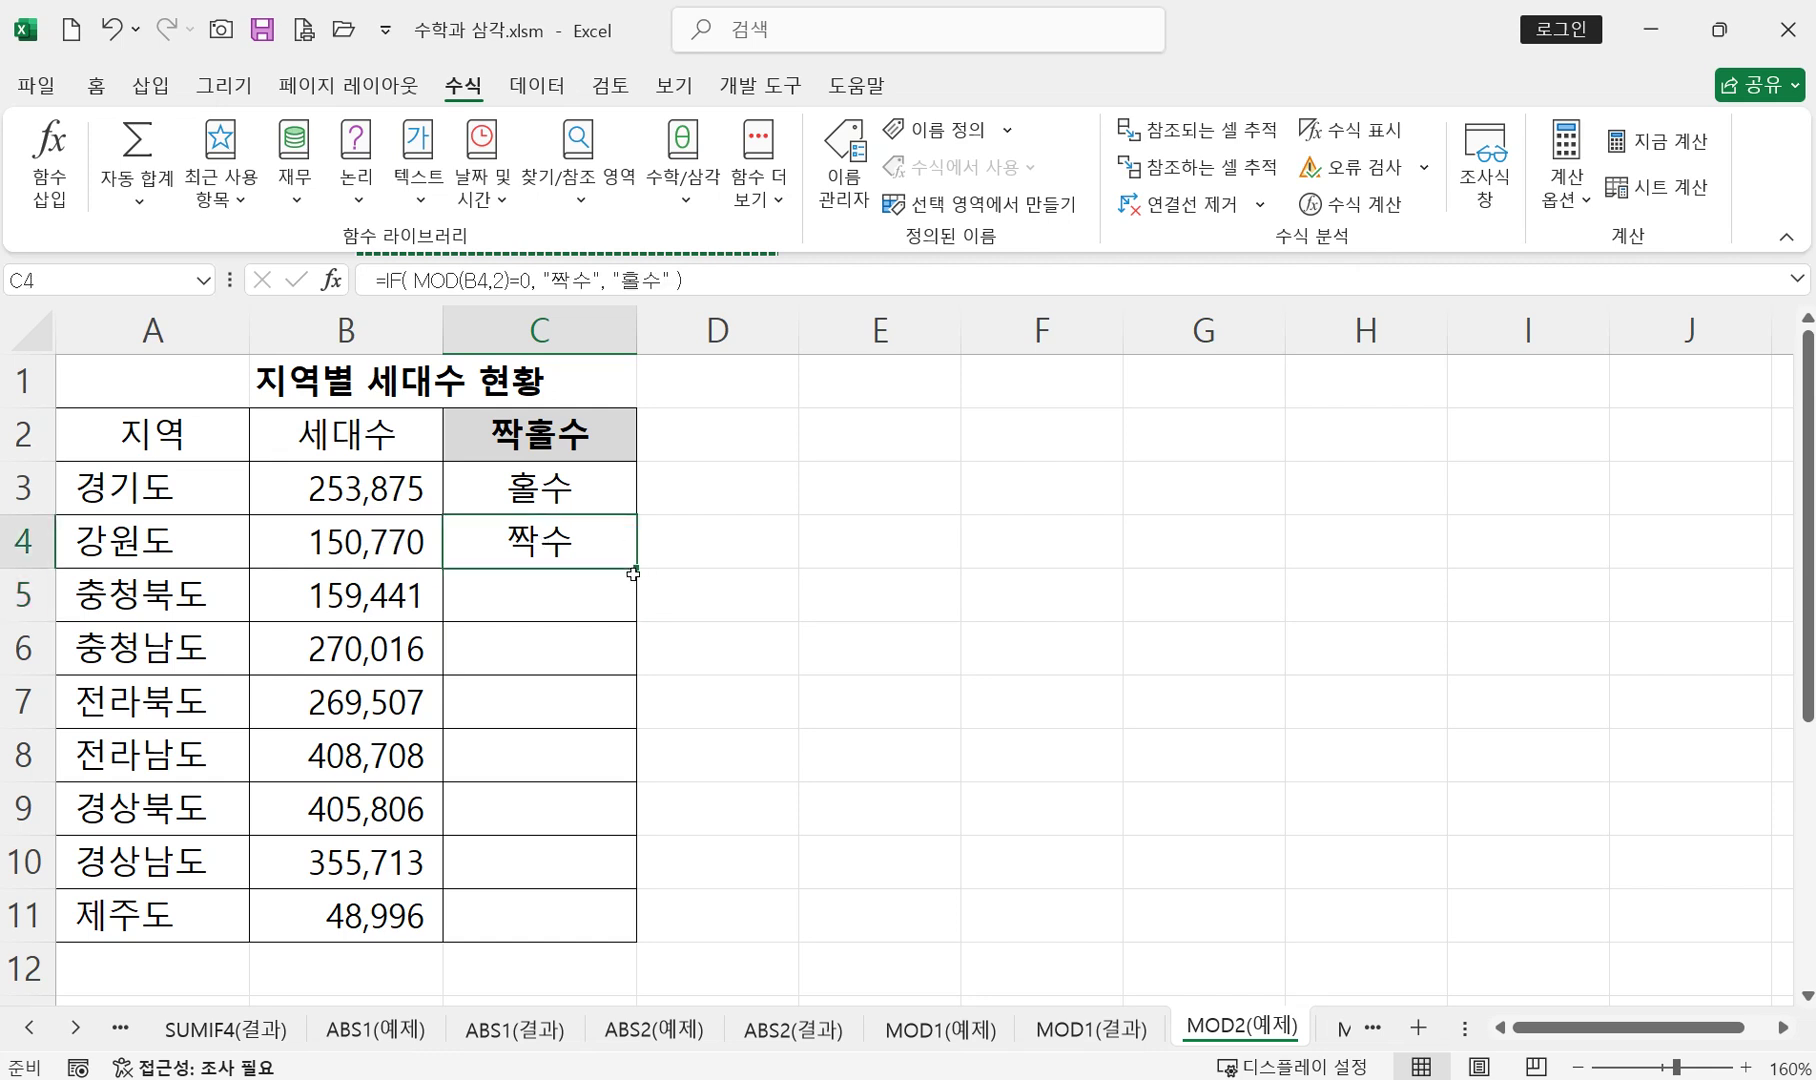
pyautogui.moveTo(636, 567); pyautogui.dragTo(632, 935)
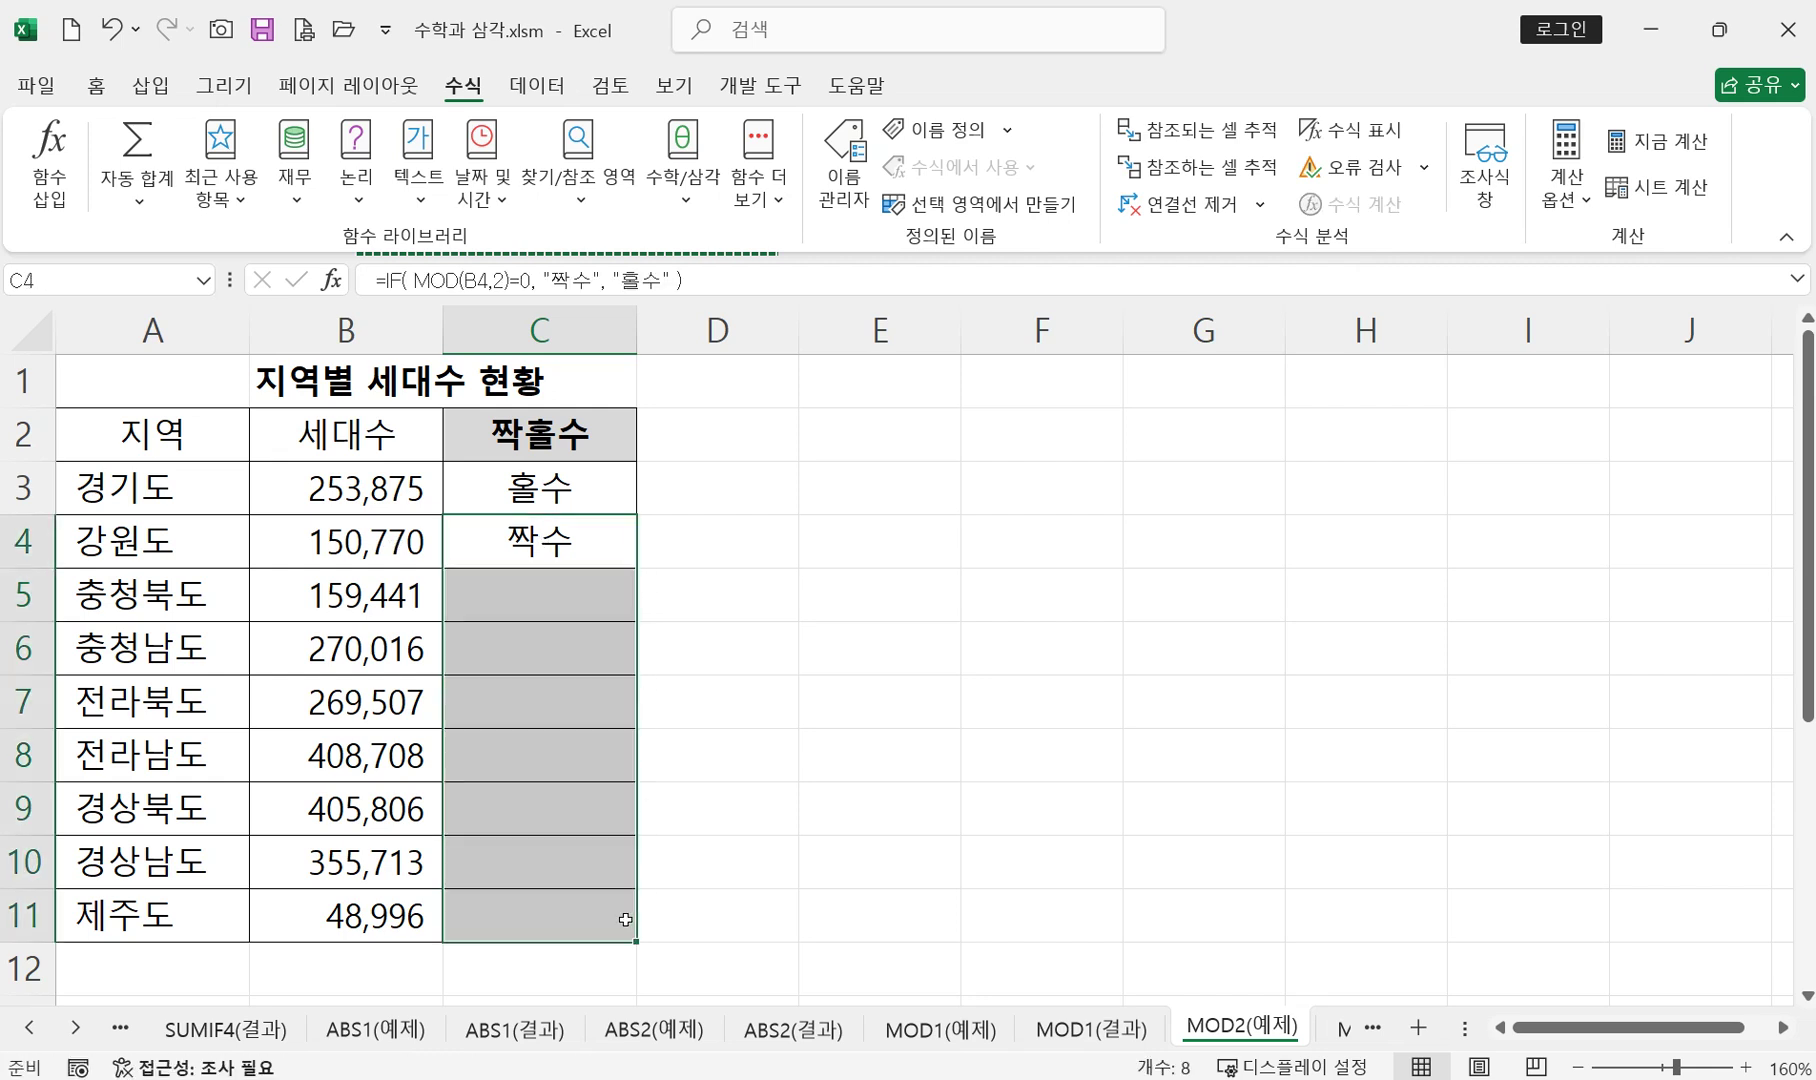
pyautogui.doubleClick(546, 483)
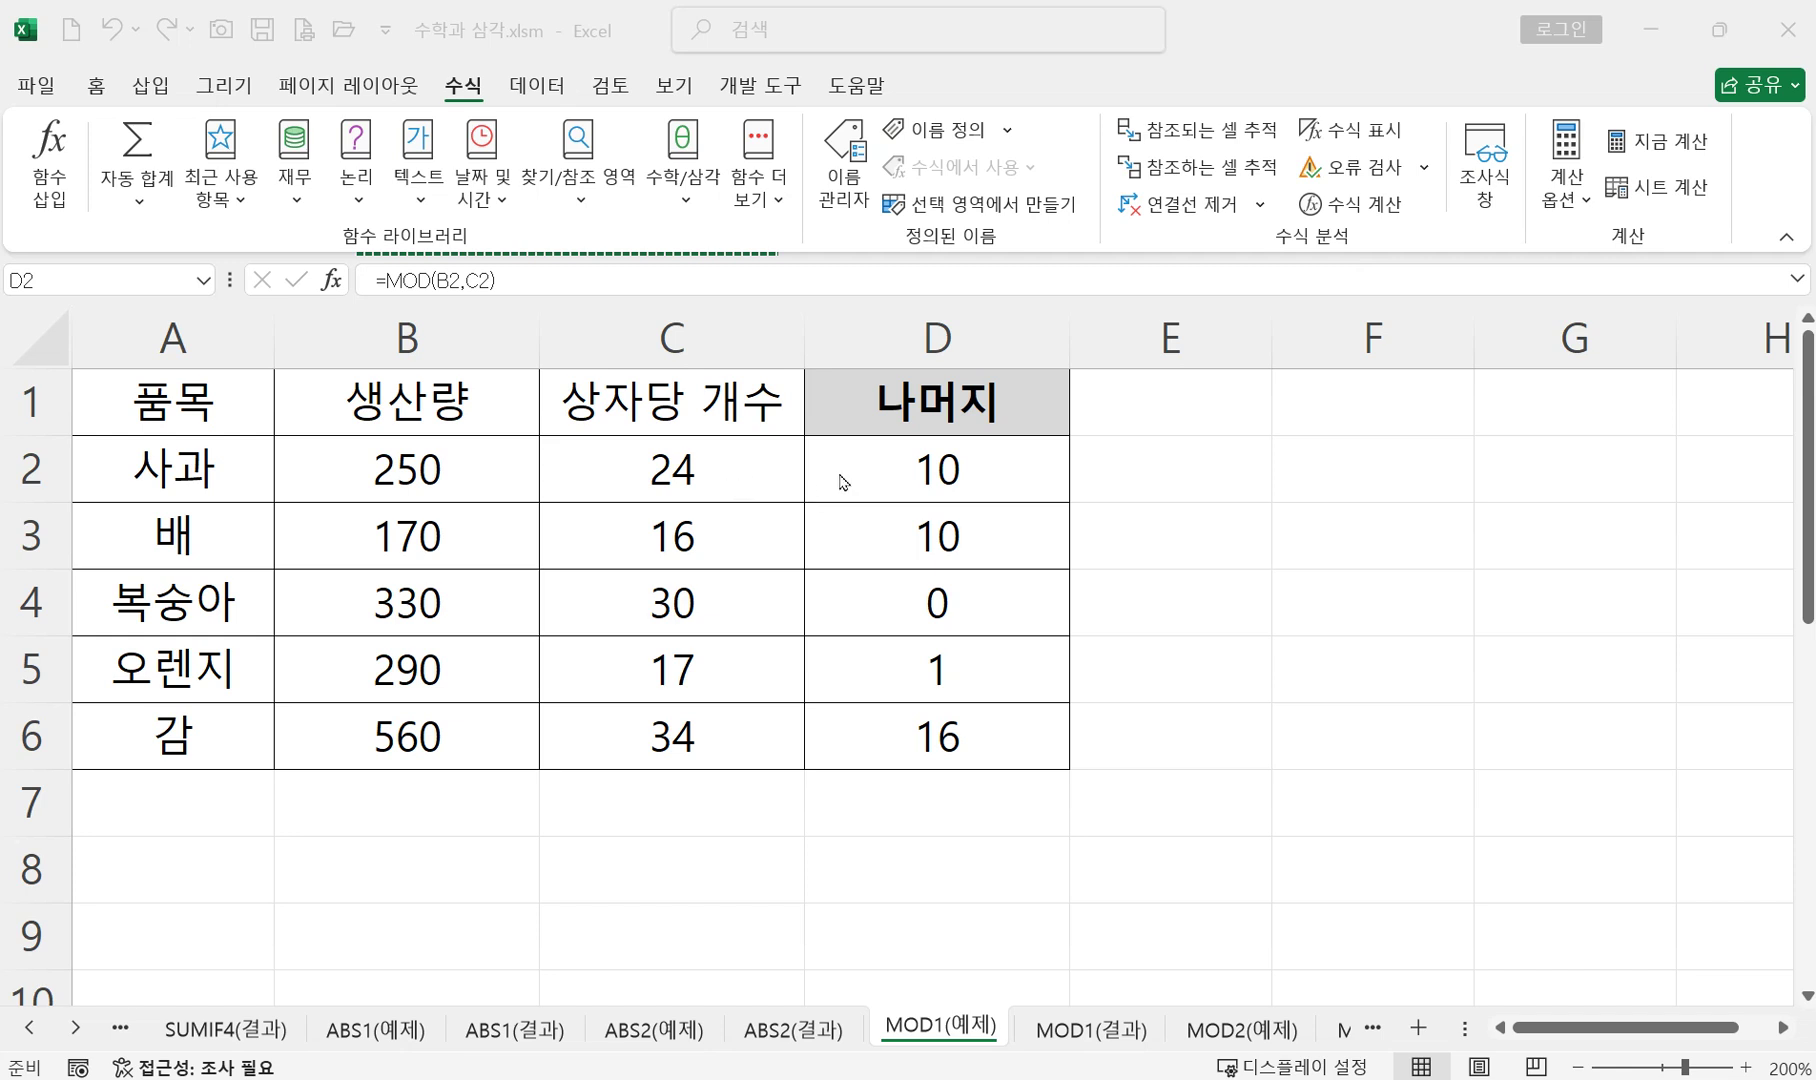
# - Divide the 사과 production by its per-box count in E2 with the formula =B2/C2
pyautogui.click(1158, 468)
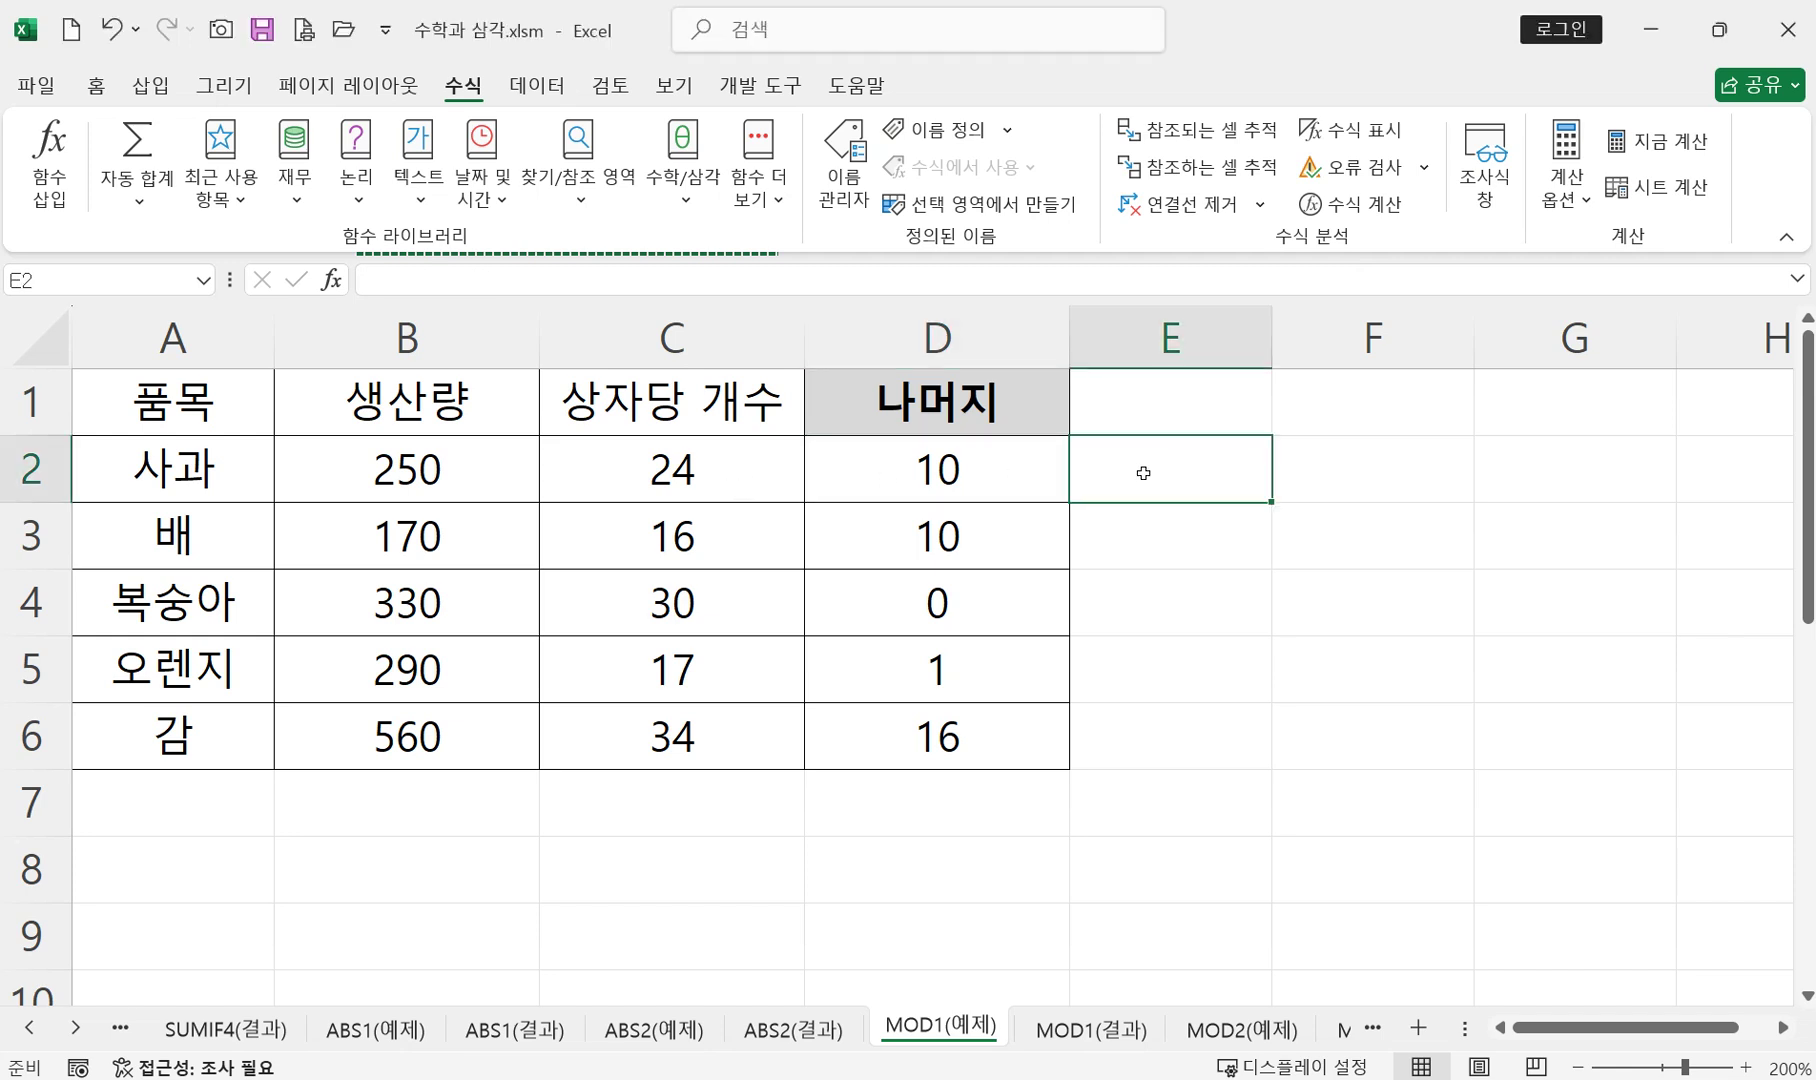
pyautogui.click(441, 481)
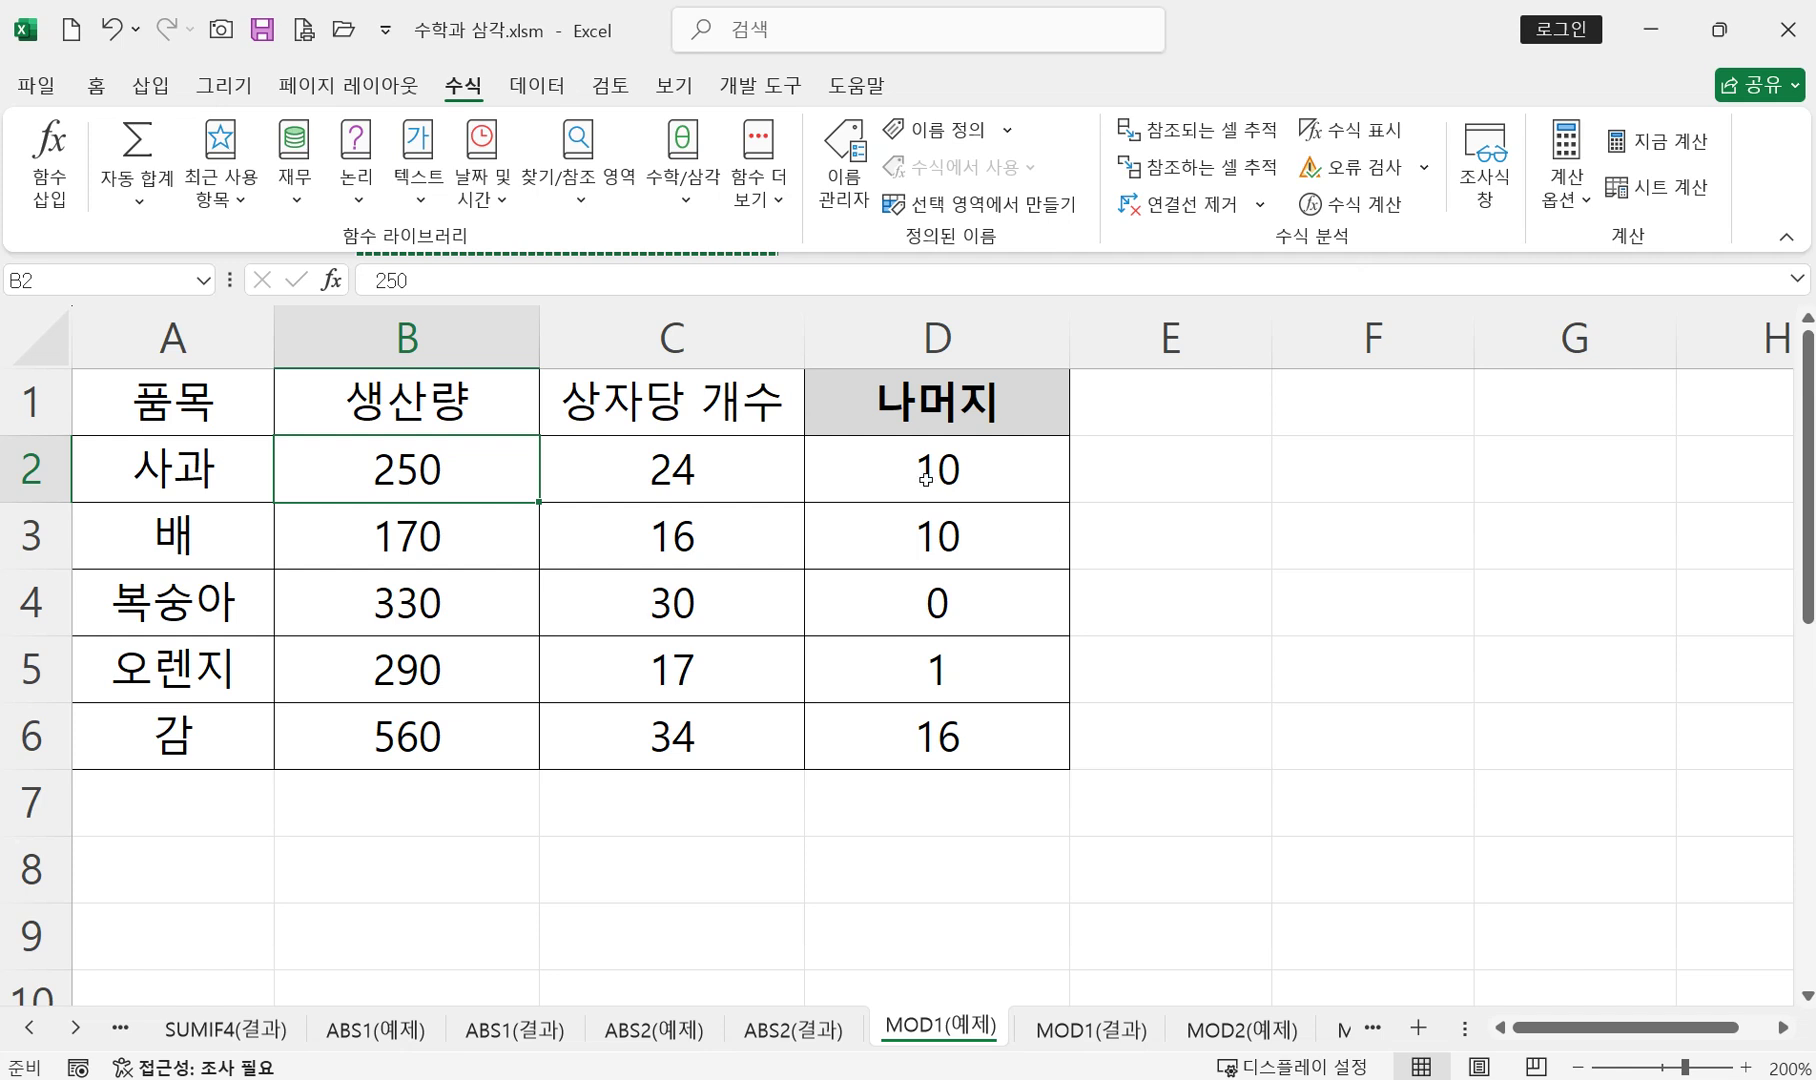
pyautogui.click(1121, 480)
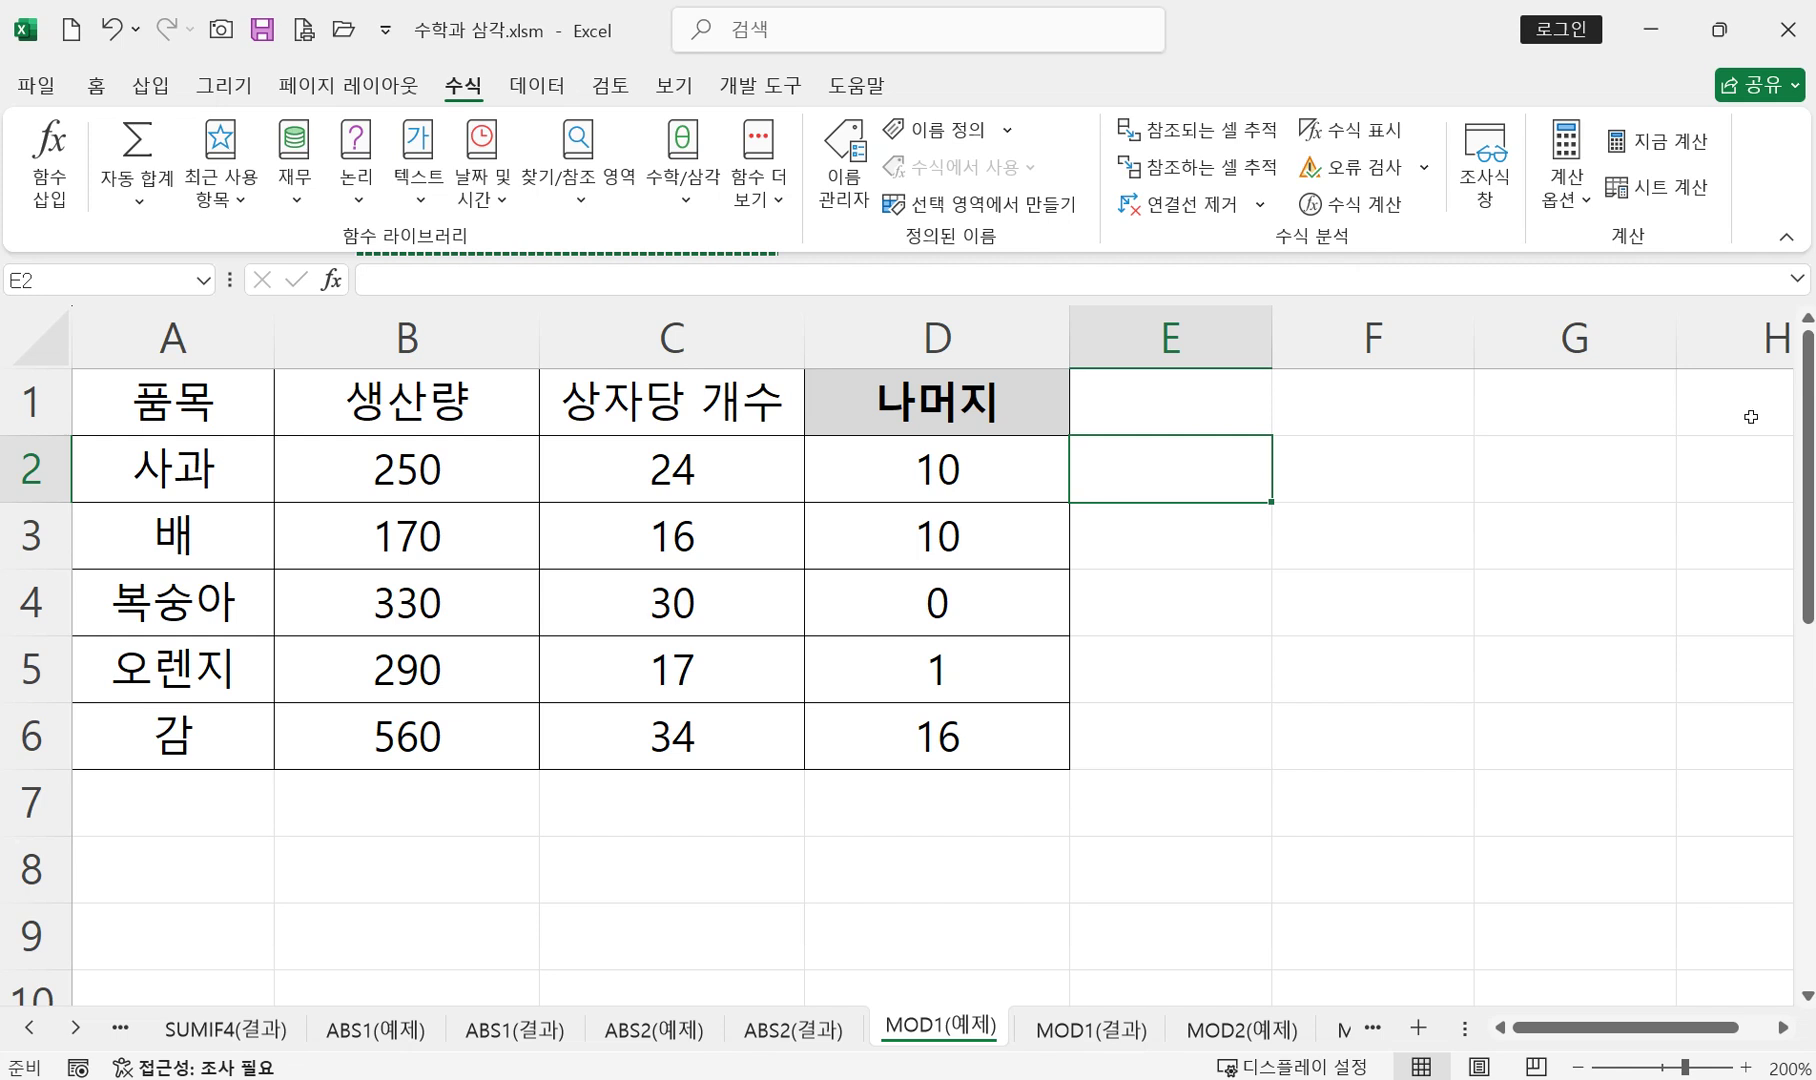
pyautogui.write('=')
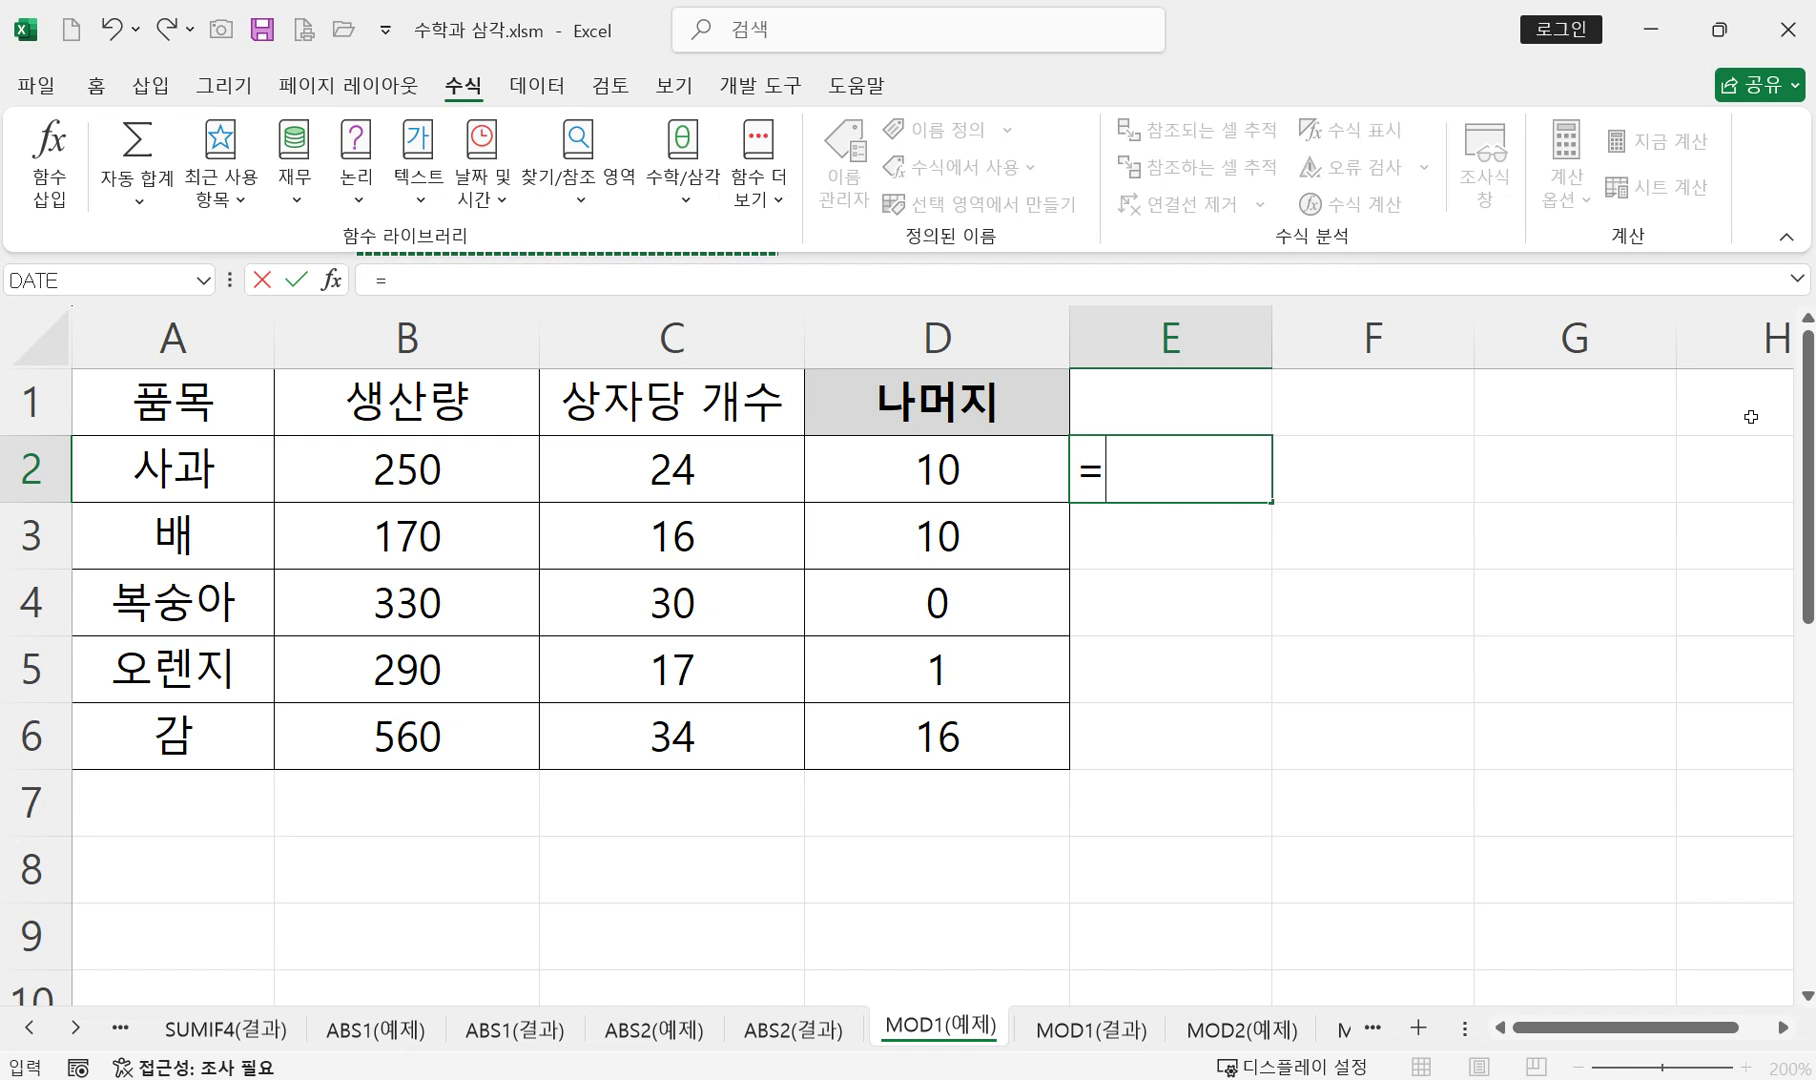
pyautogui.click(450, 461)
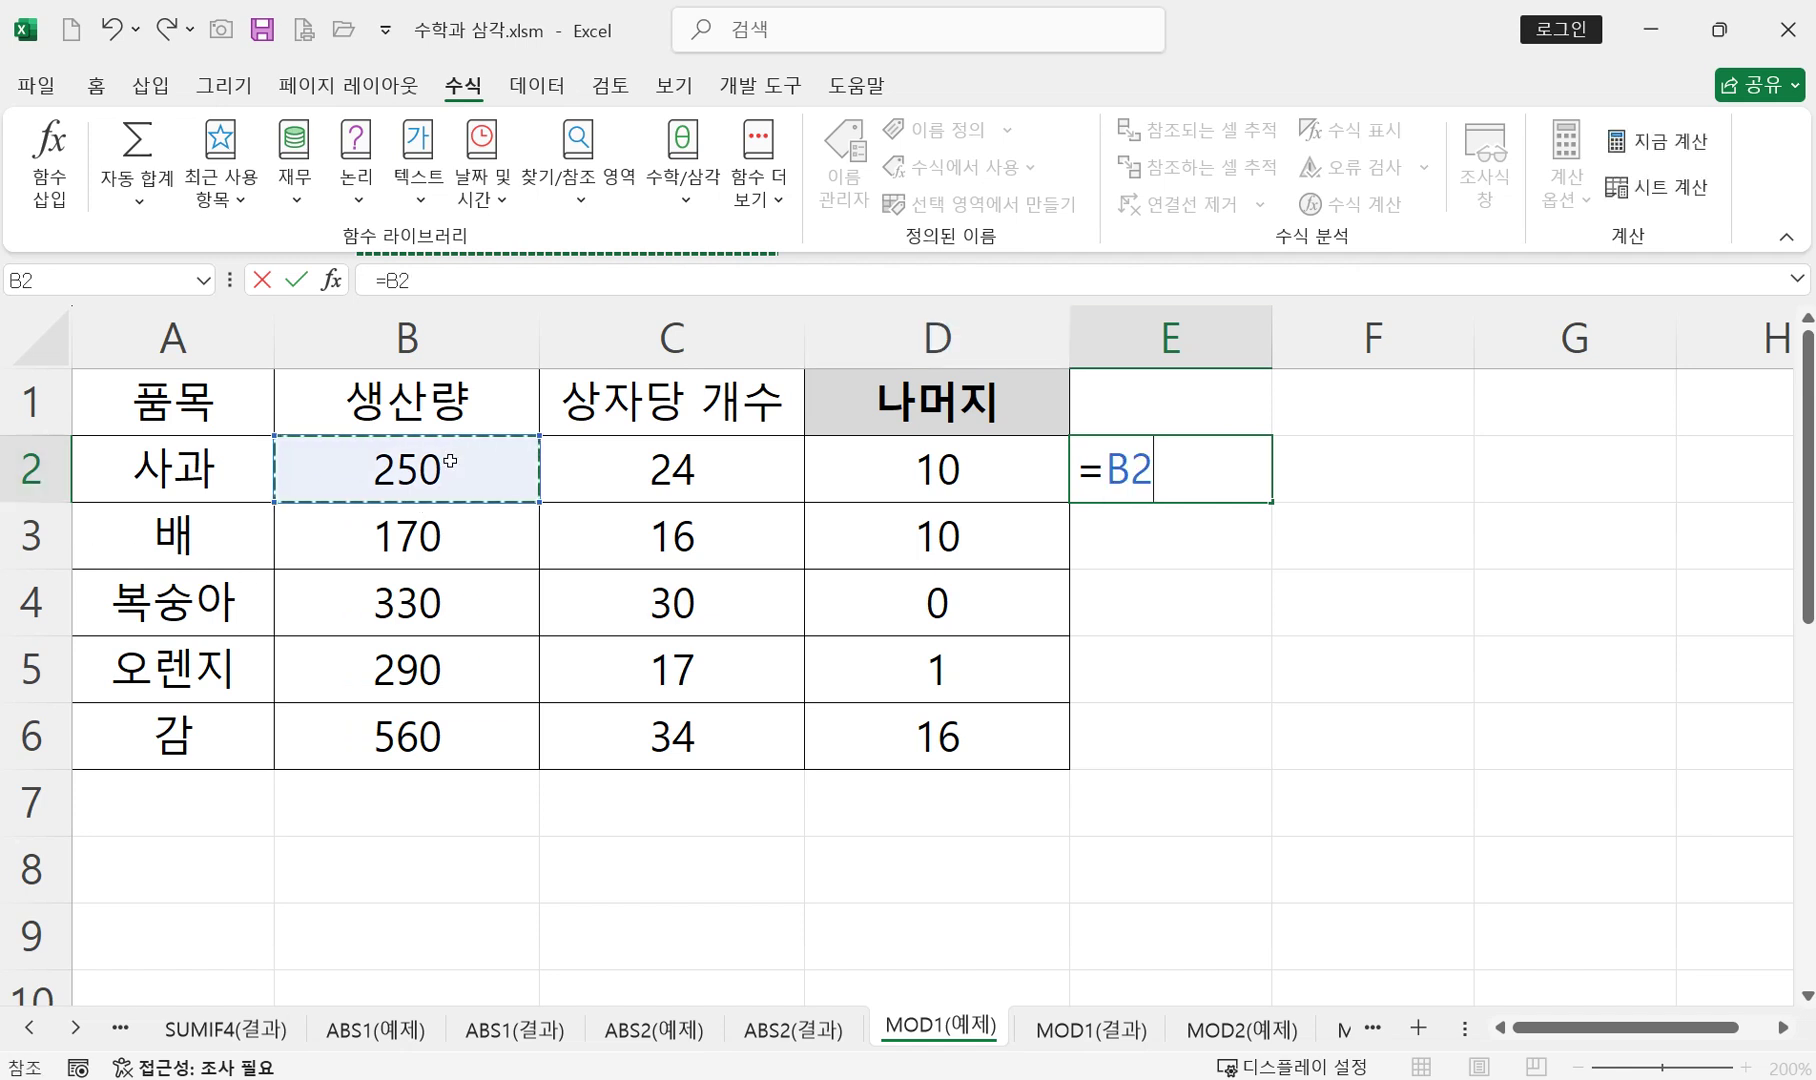
pyautogui.write('/')
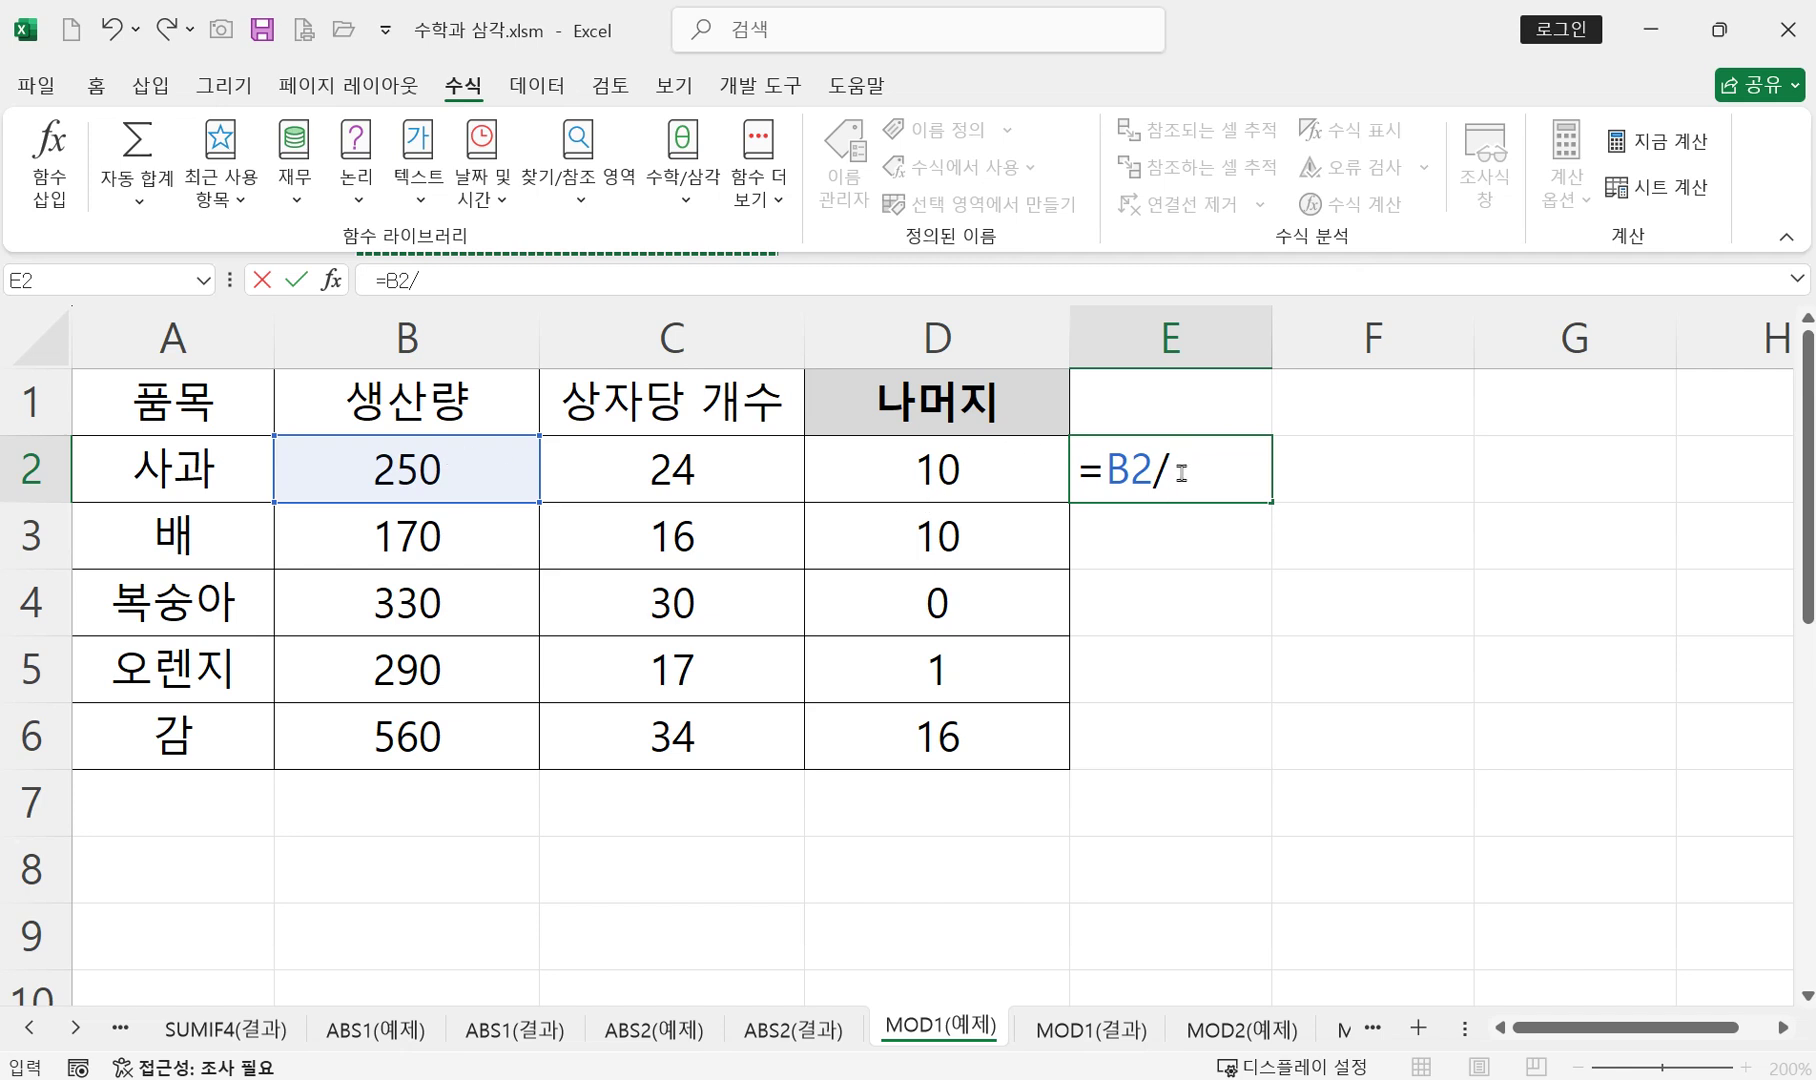
pyautogui.click(661, 472)
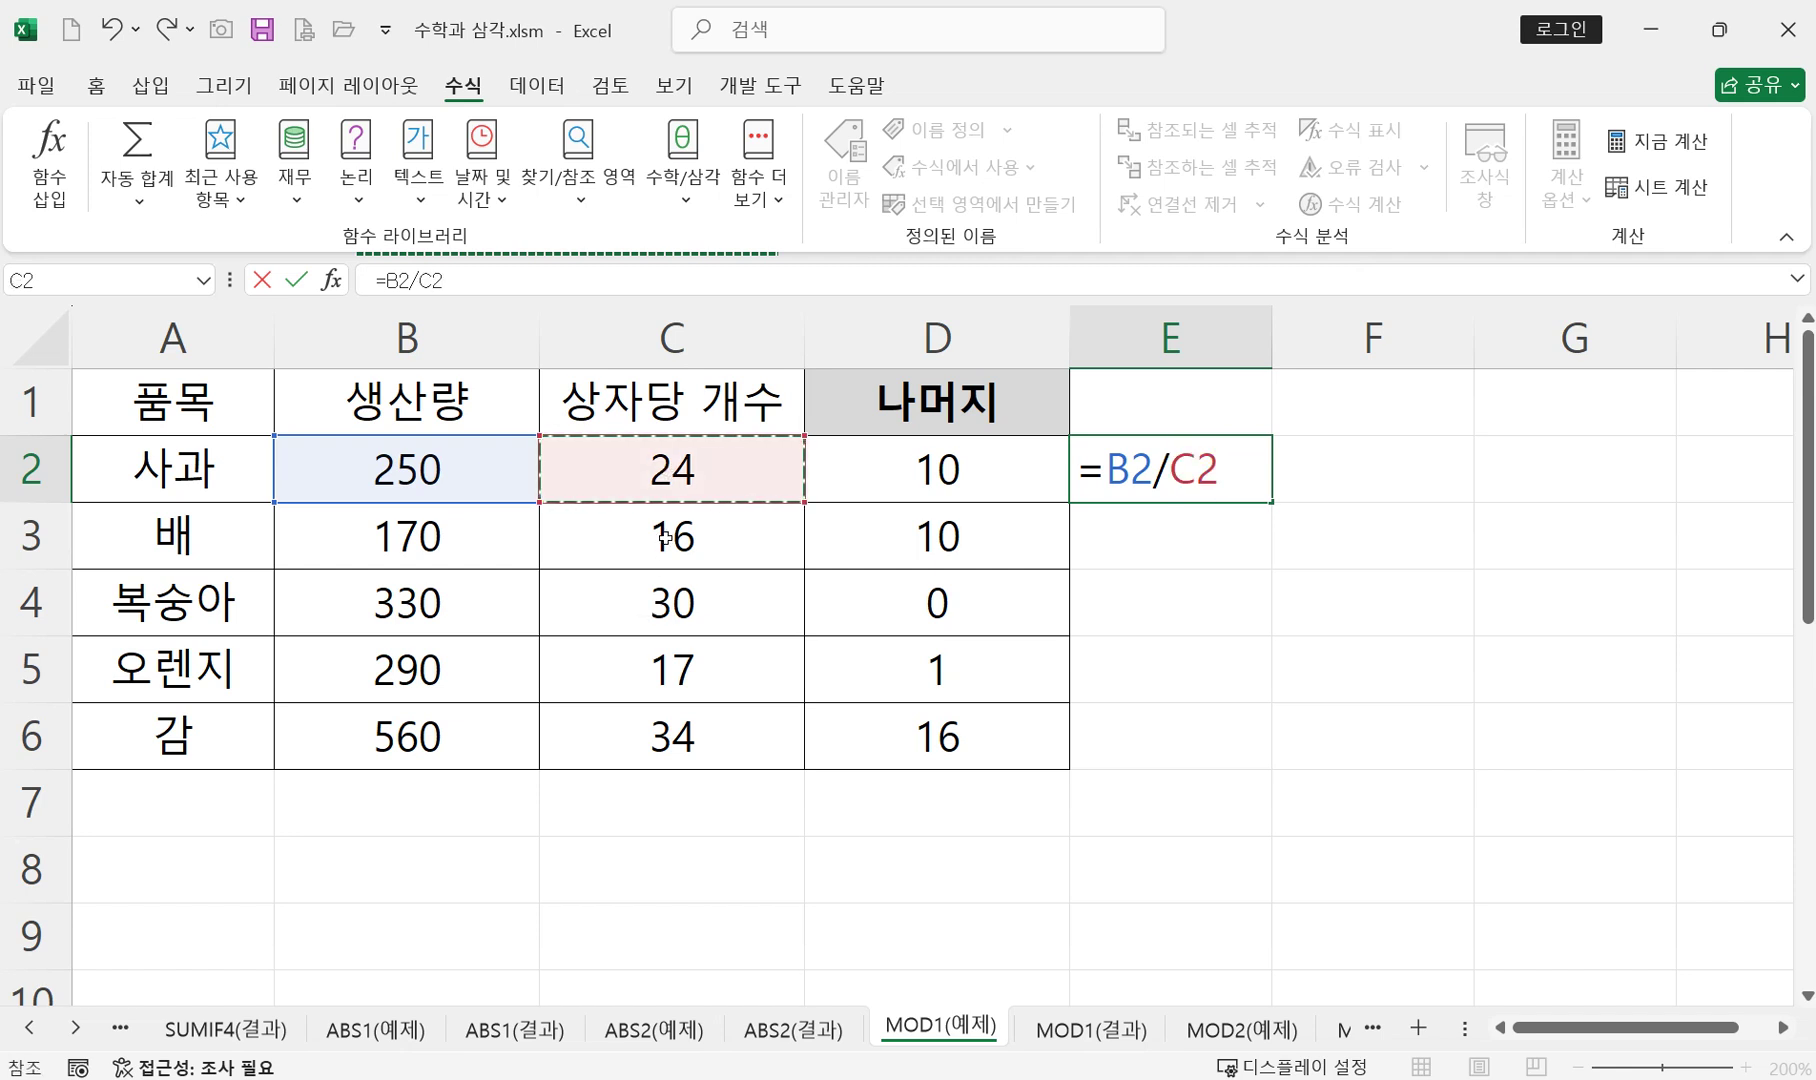
pyautogui.click(1129, 477)
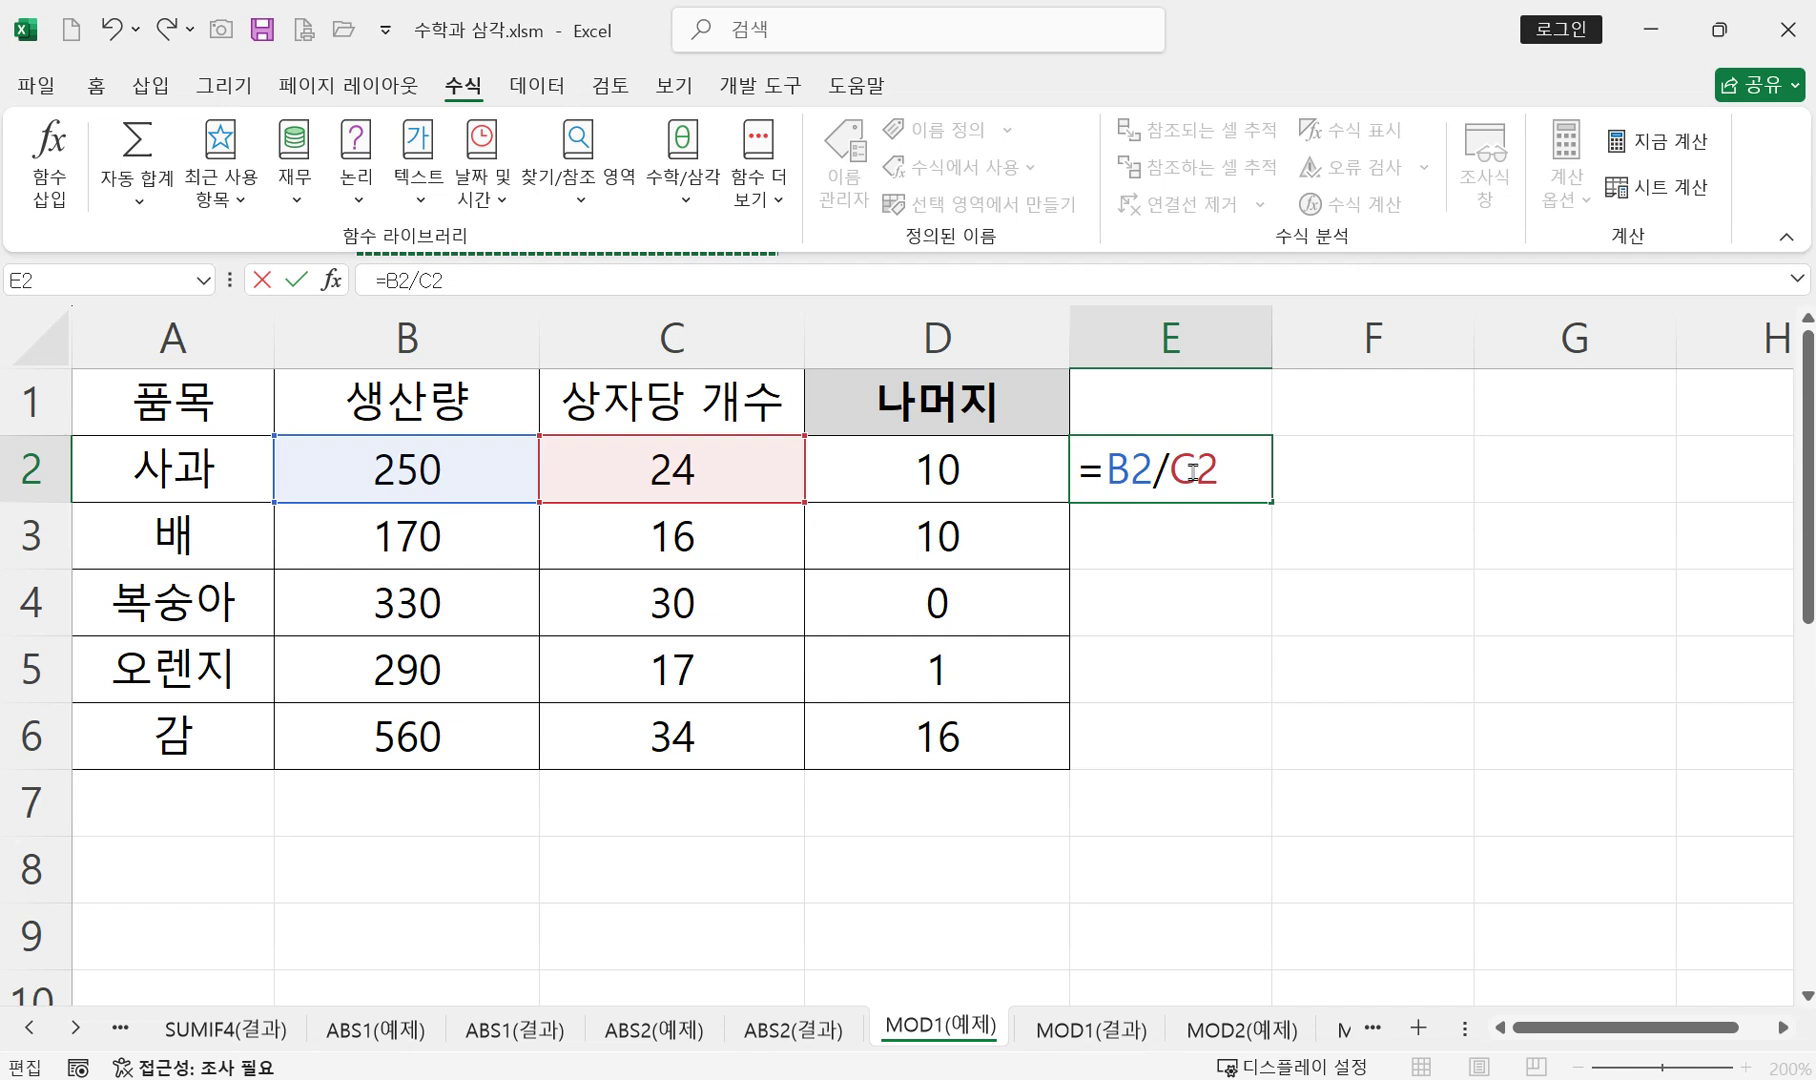
pyautogui.press('Return')
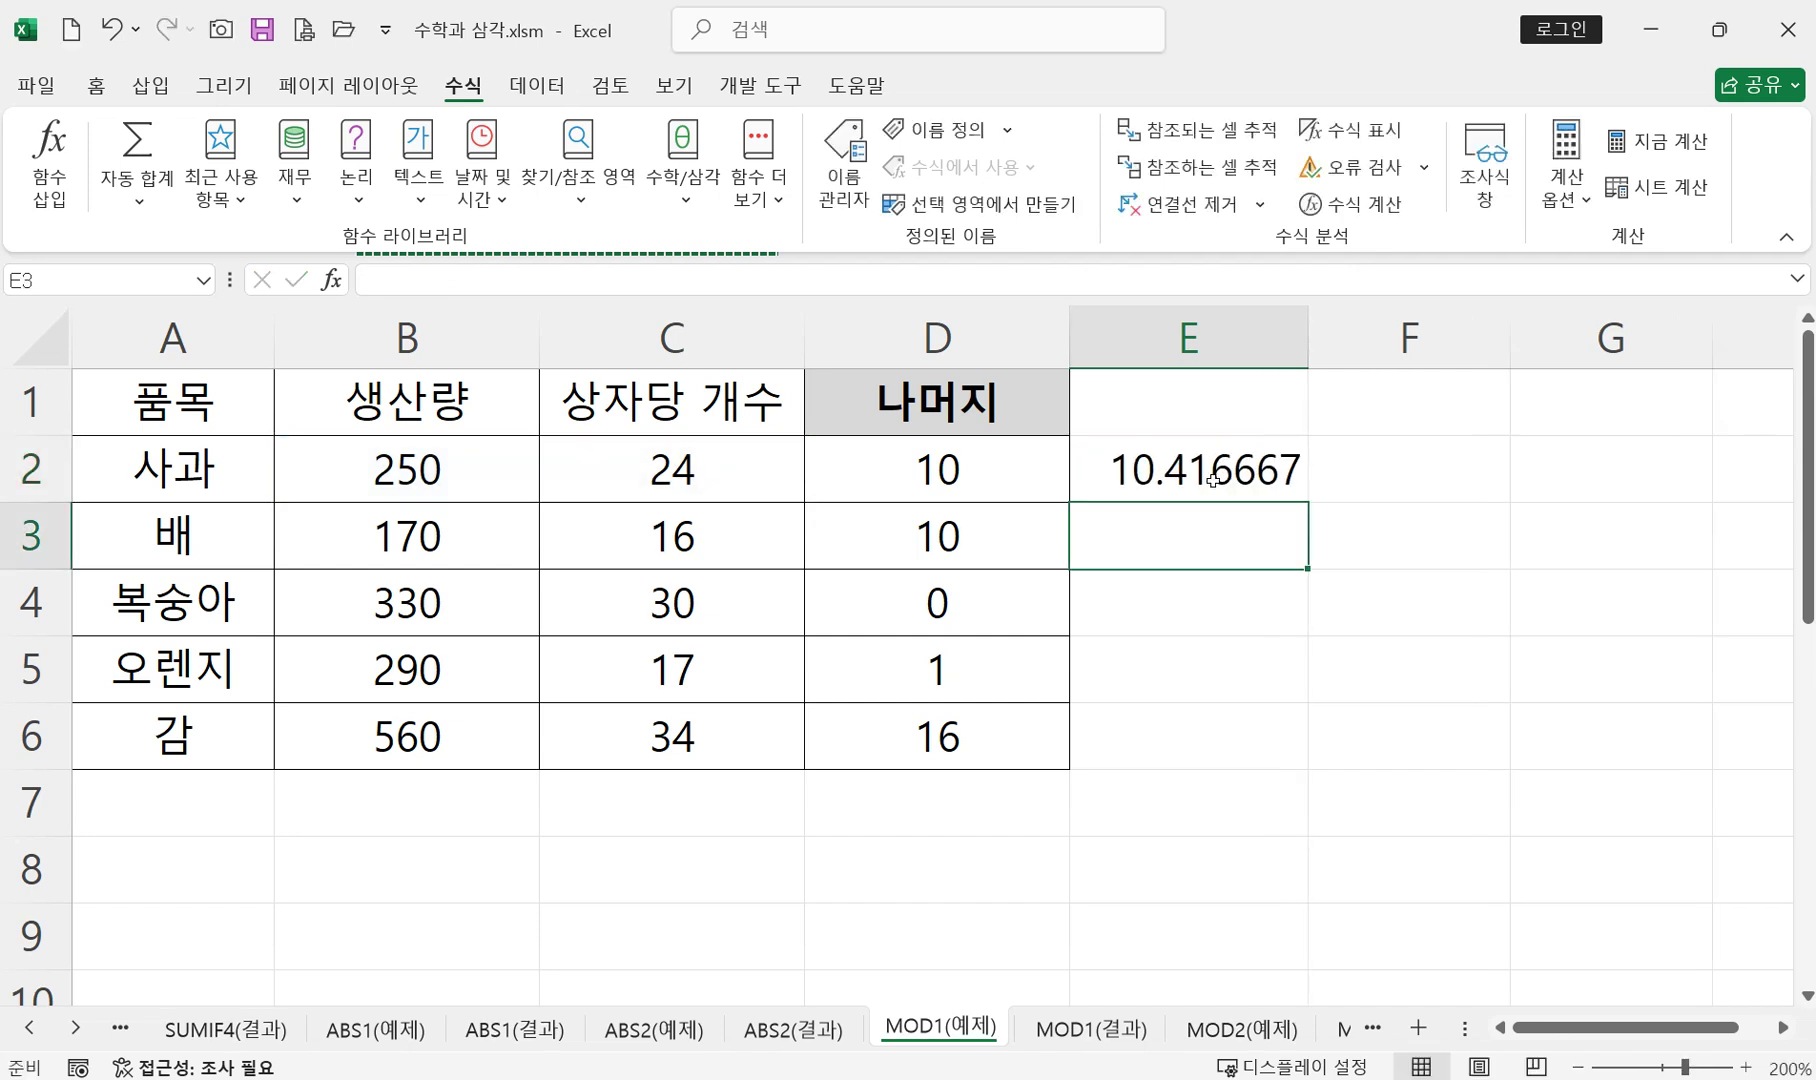
# - Replace the E2 formula with =INT(B2/C2) to get the whole number of 사과 boxes
pyautogui.click(1220, 473)
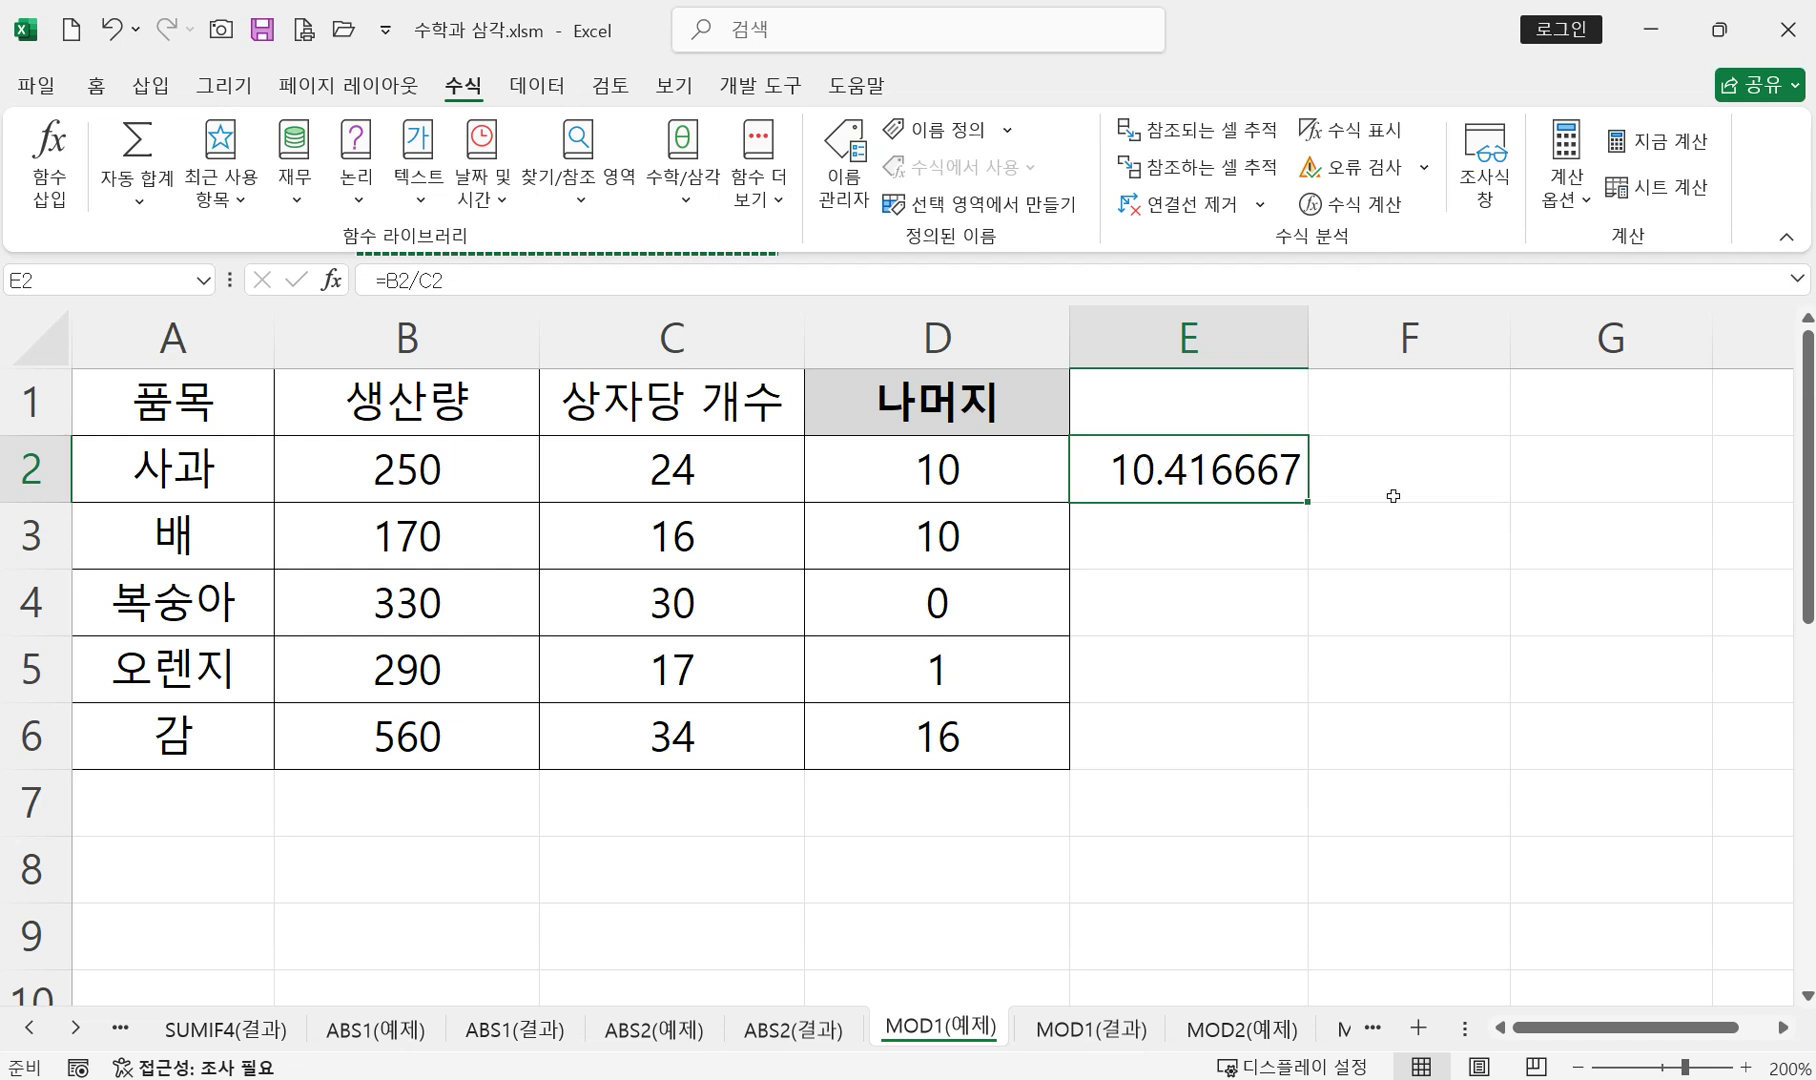
pyautogui.write('=')
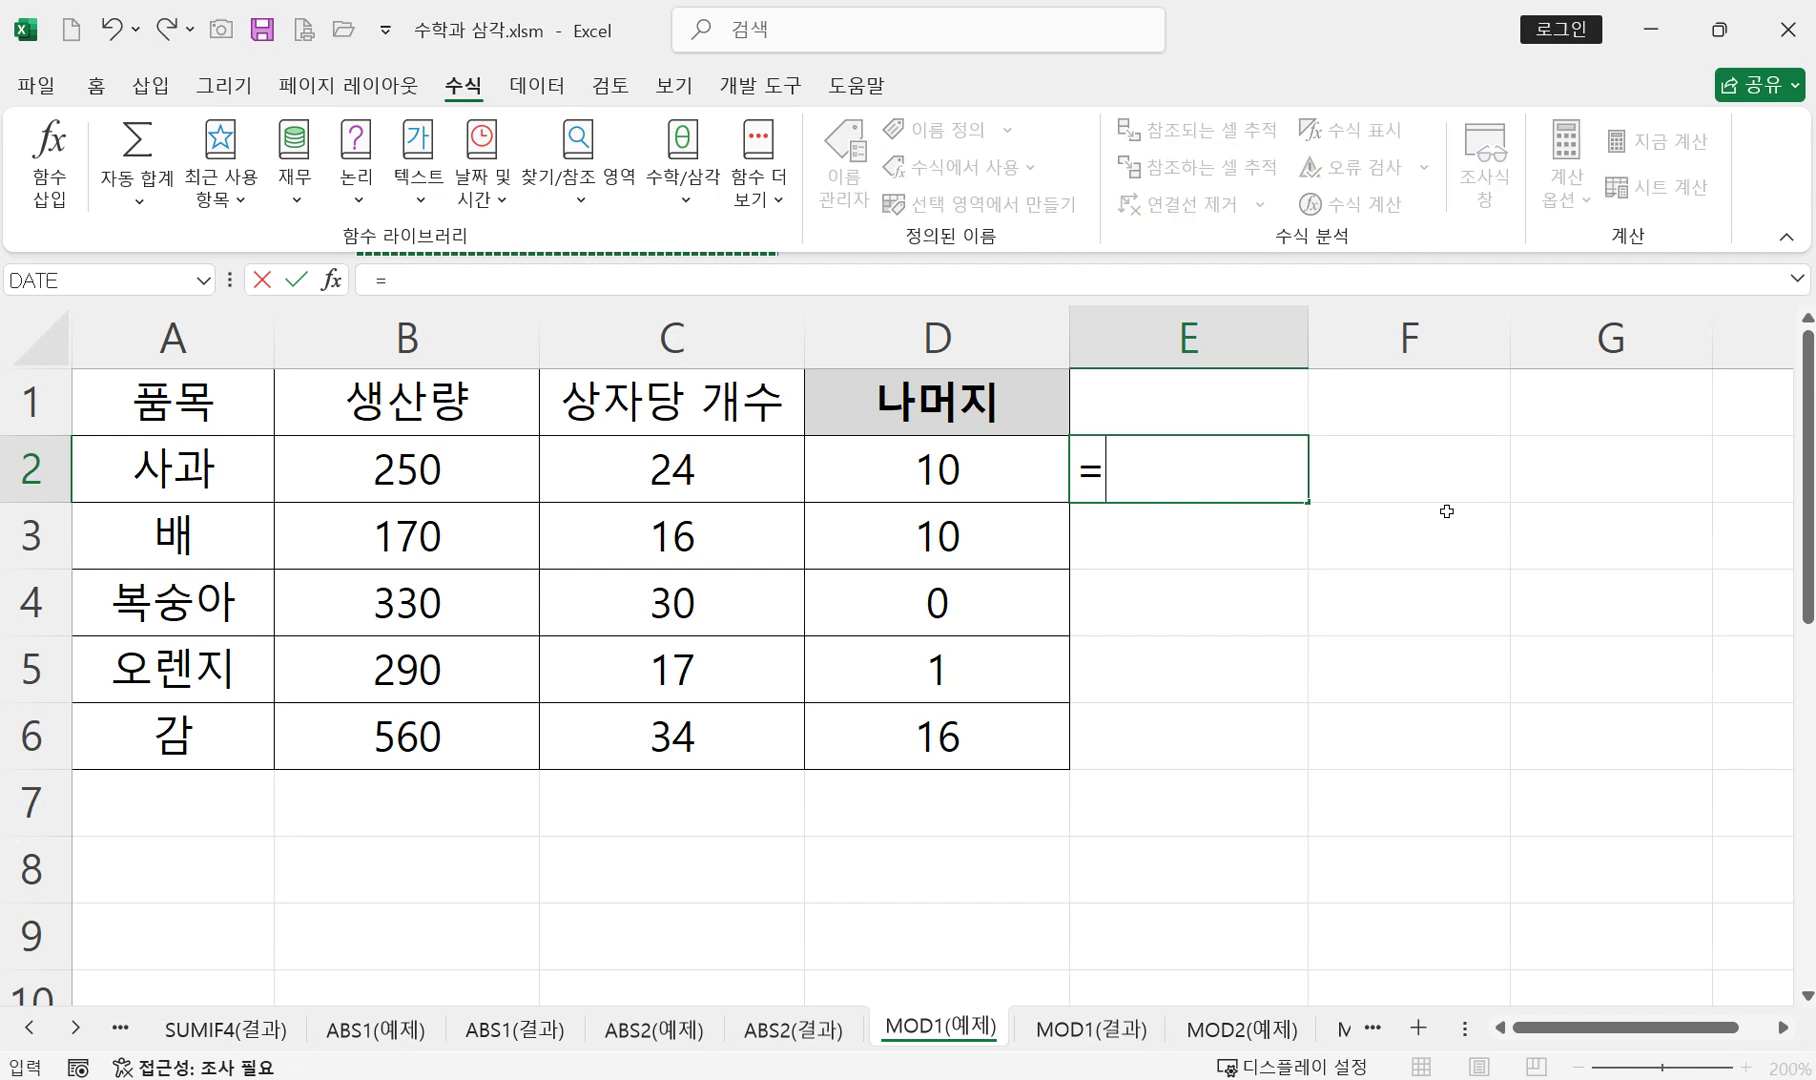
pyautogui.write('ㅑㅜ')
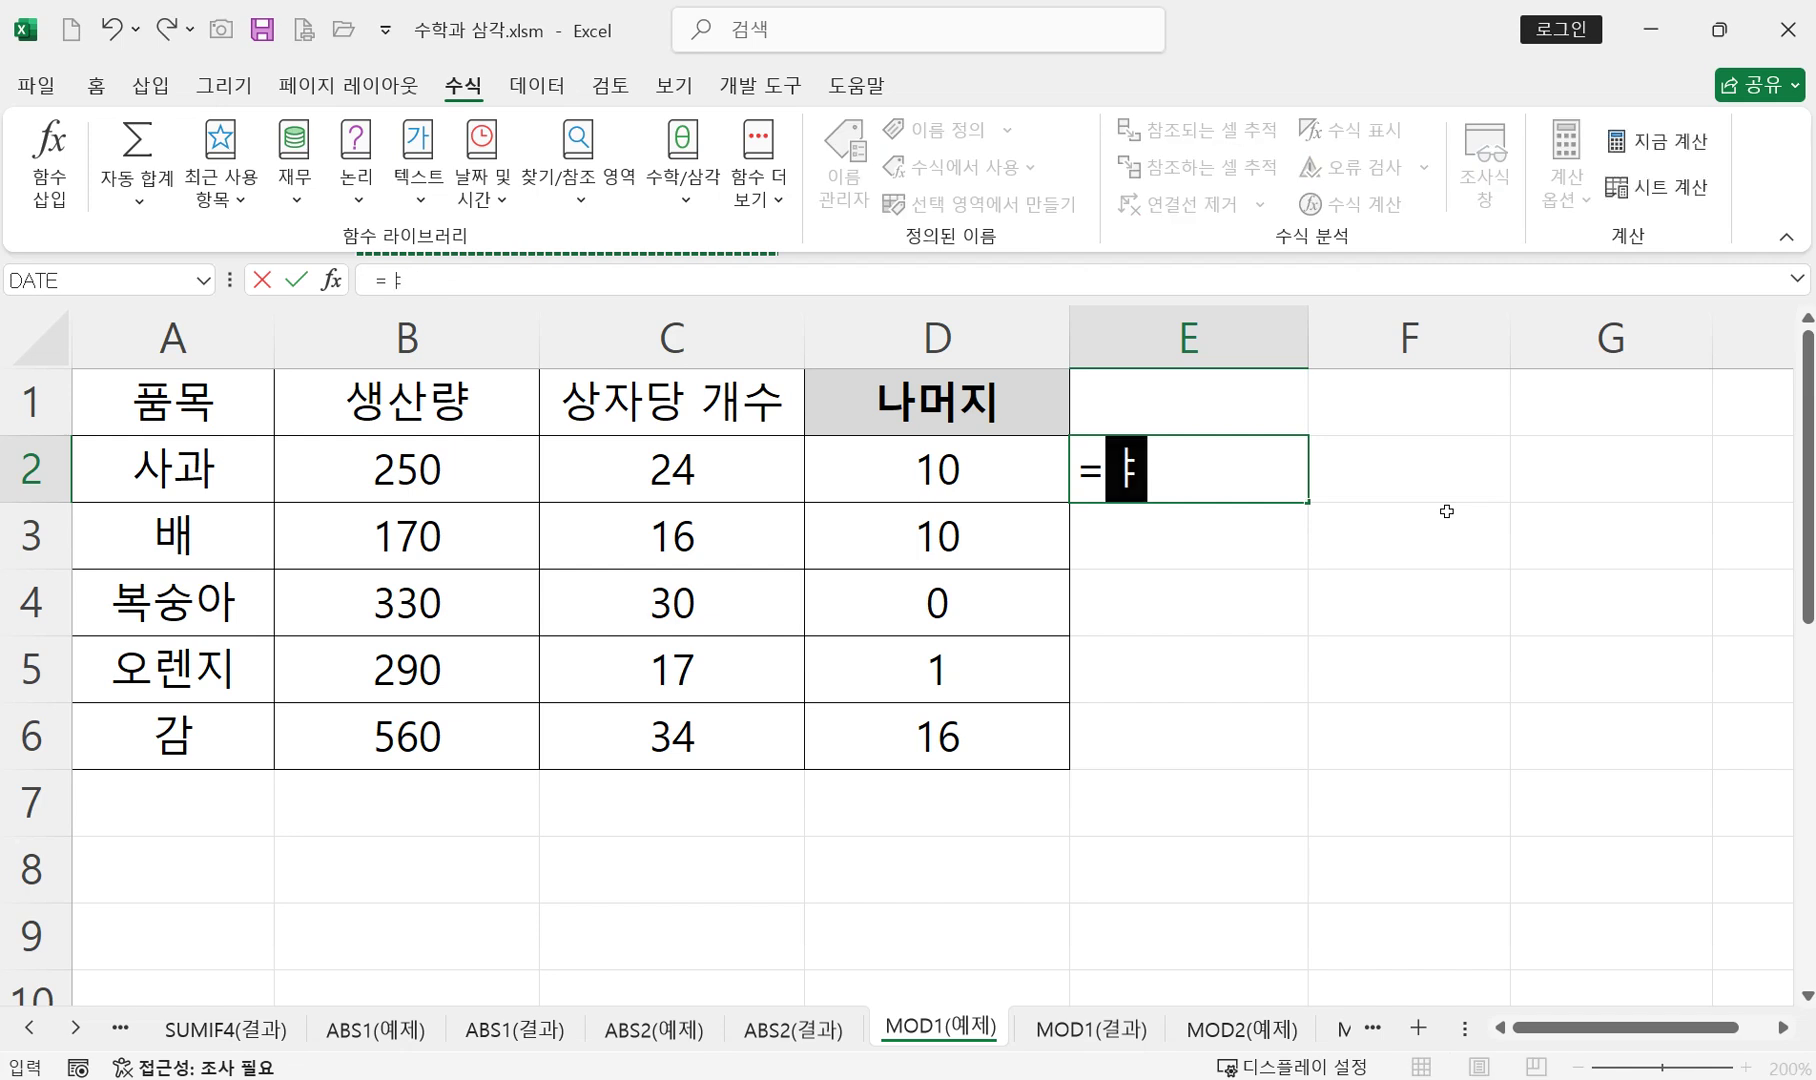
pyautogui.press('BackSpace')
pyautogui.press('BackSpace')
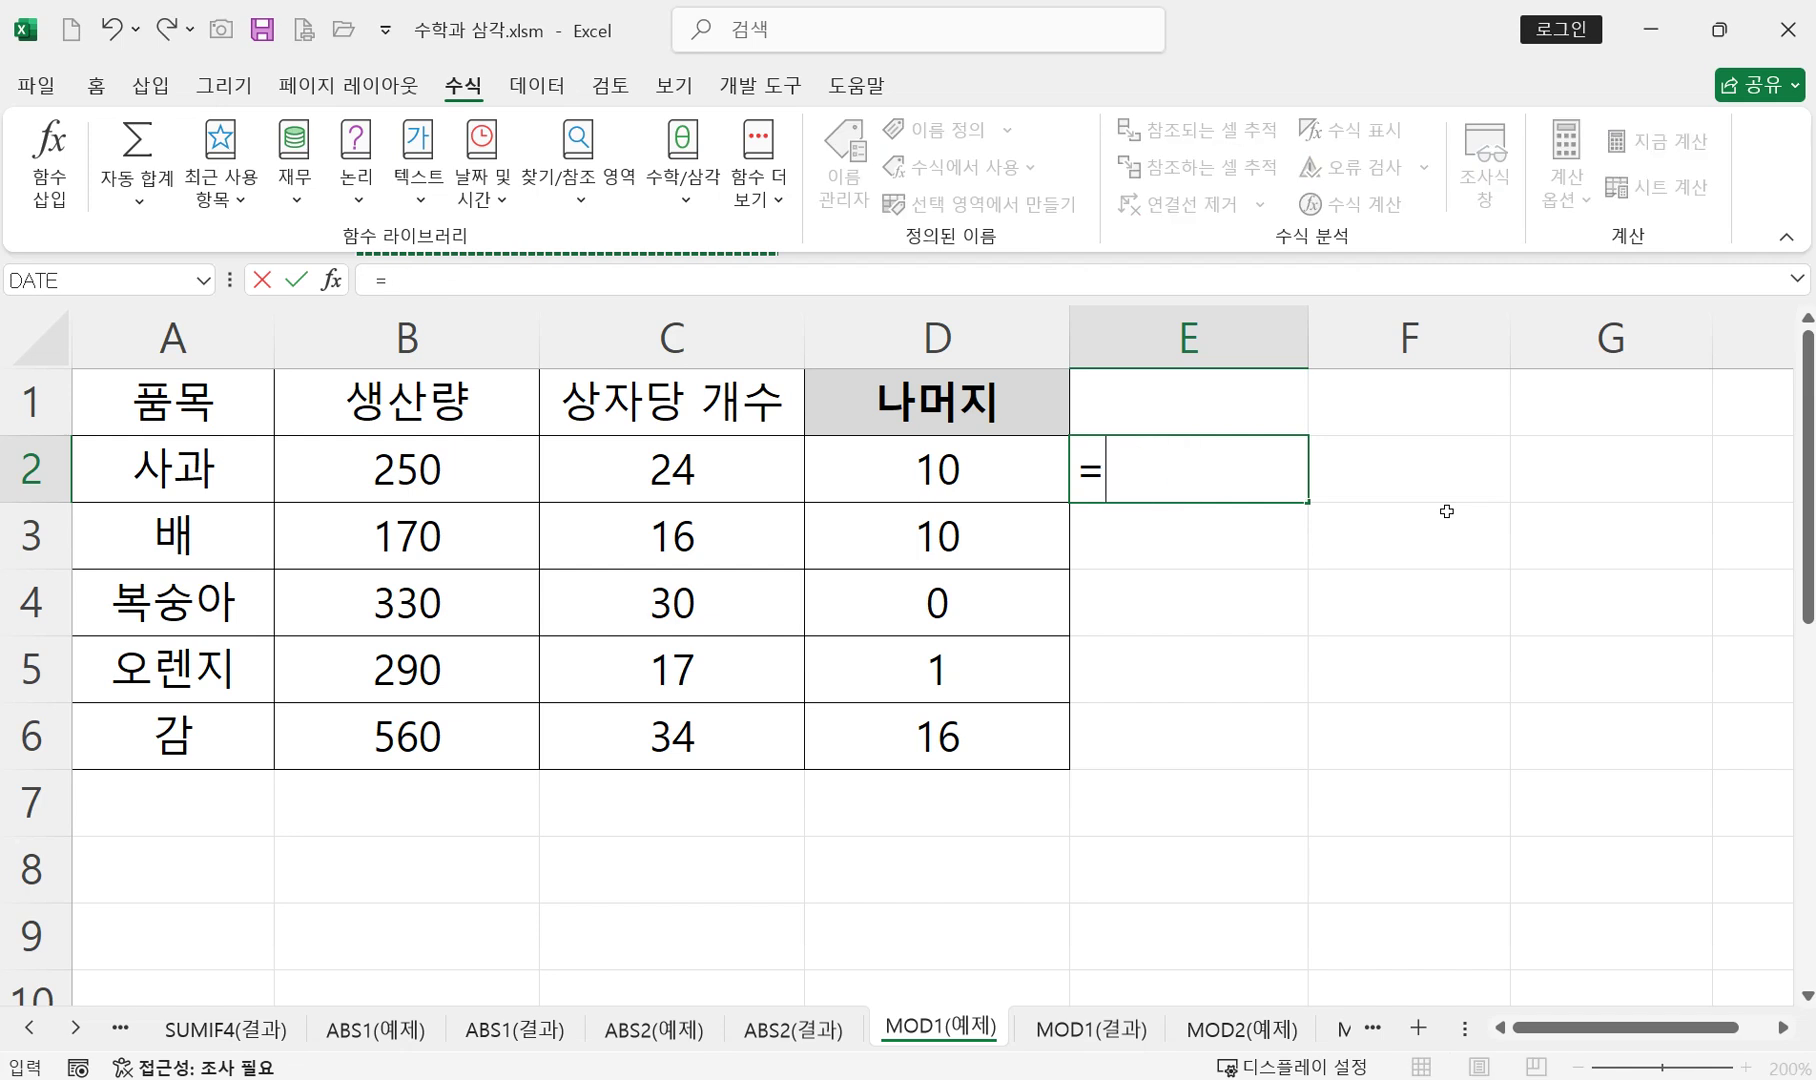
pyautogui.write('in')
pyautogui.doubleClick(1180, 603)
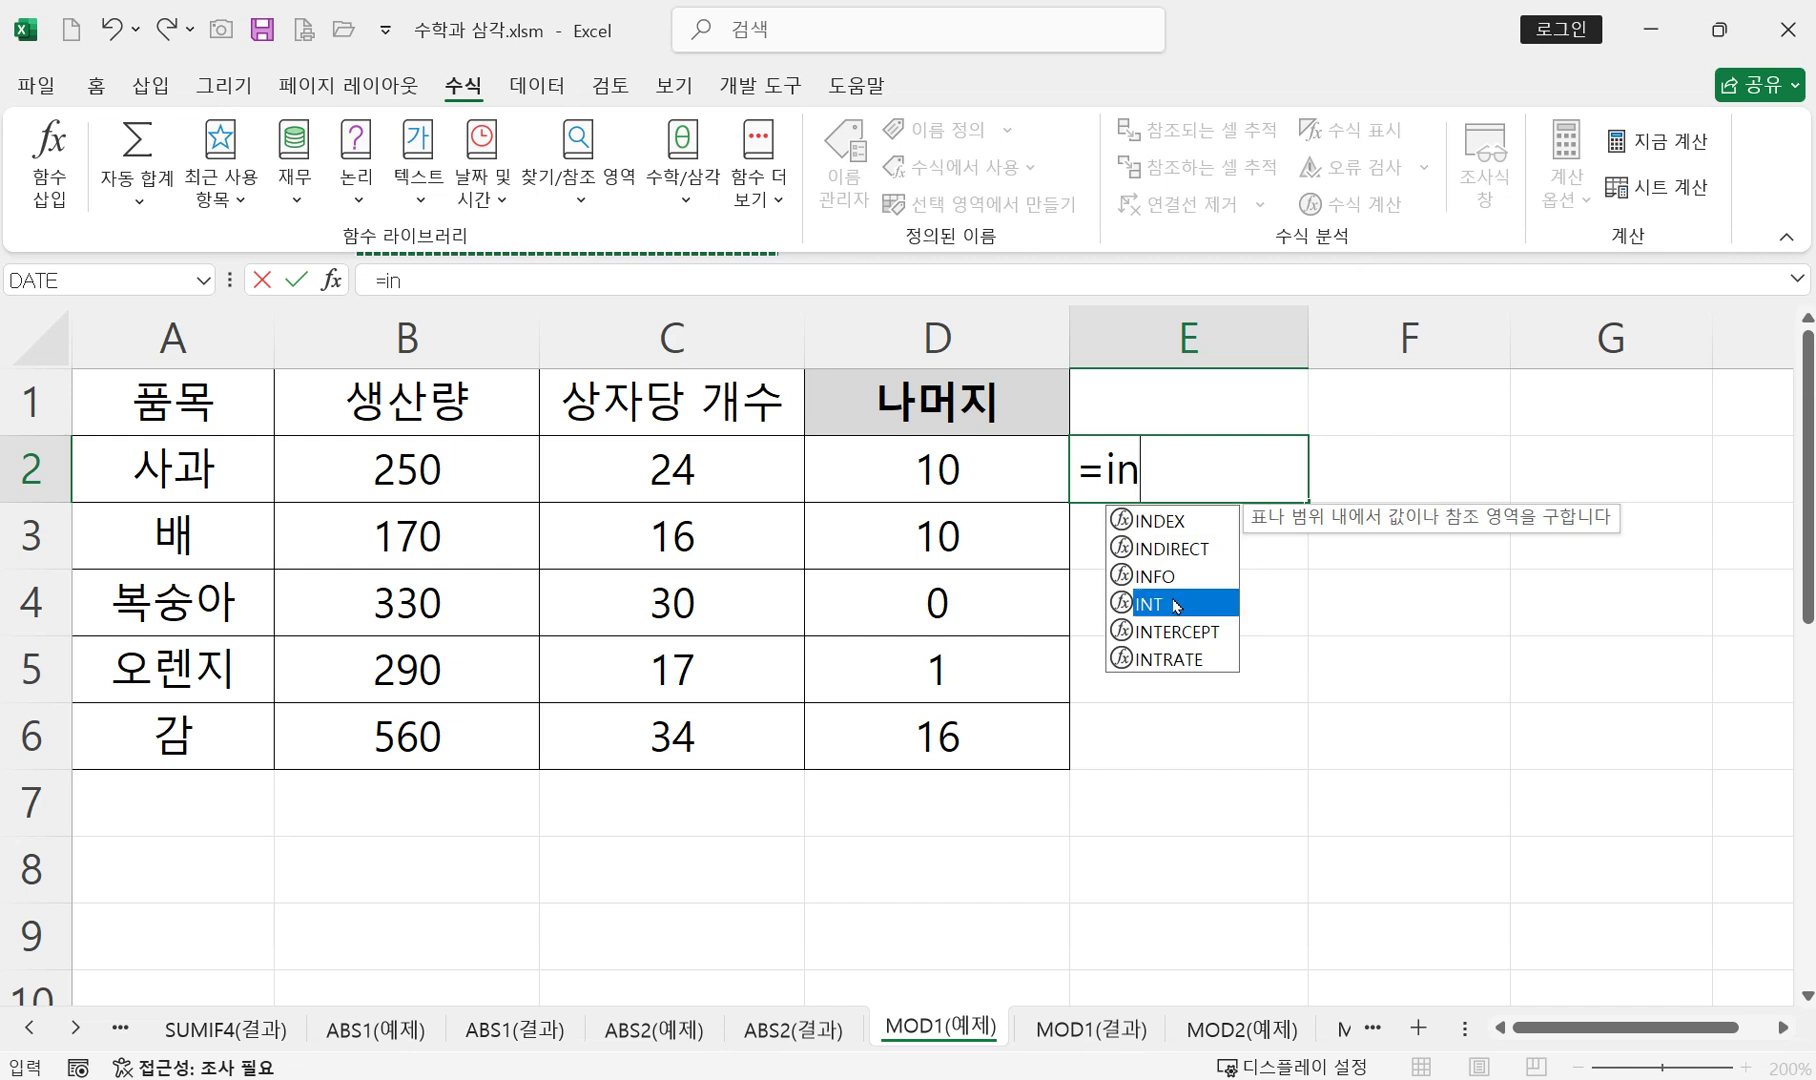
pyautogui.click(422, 477)
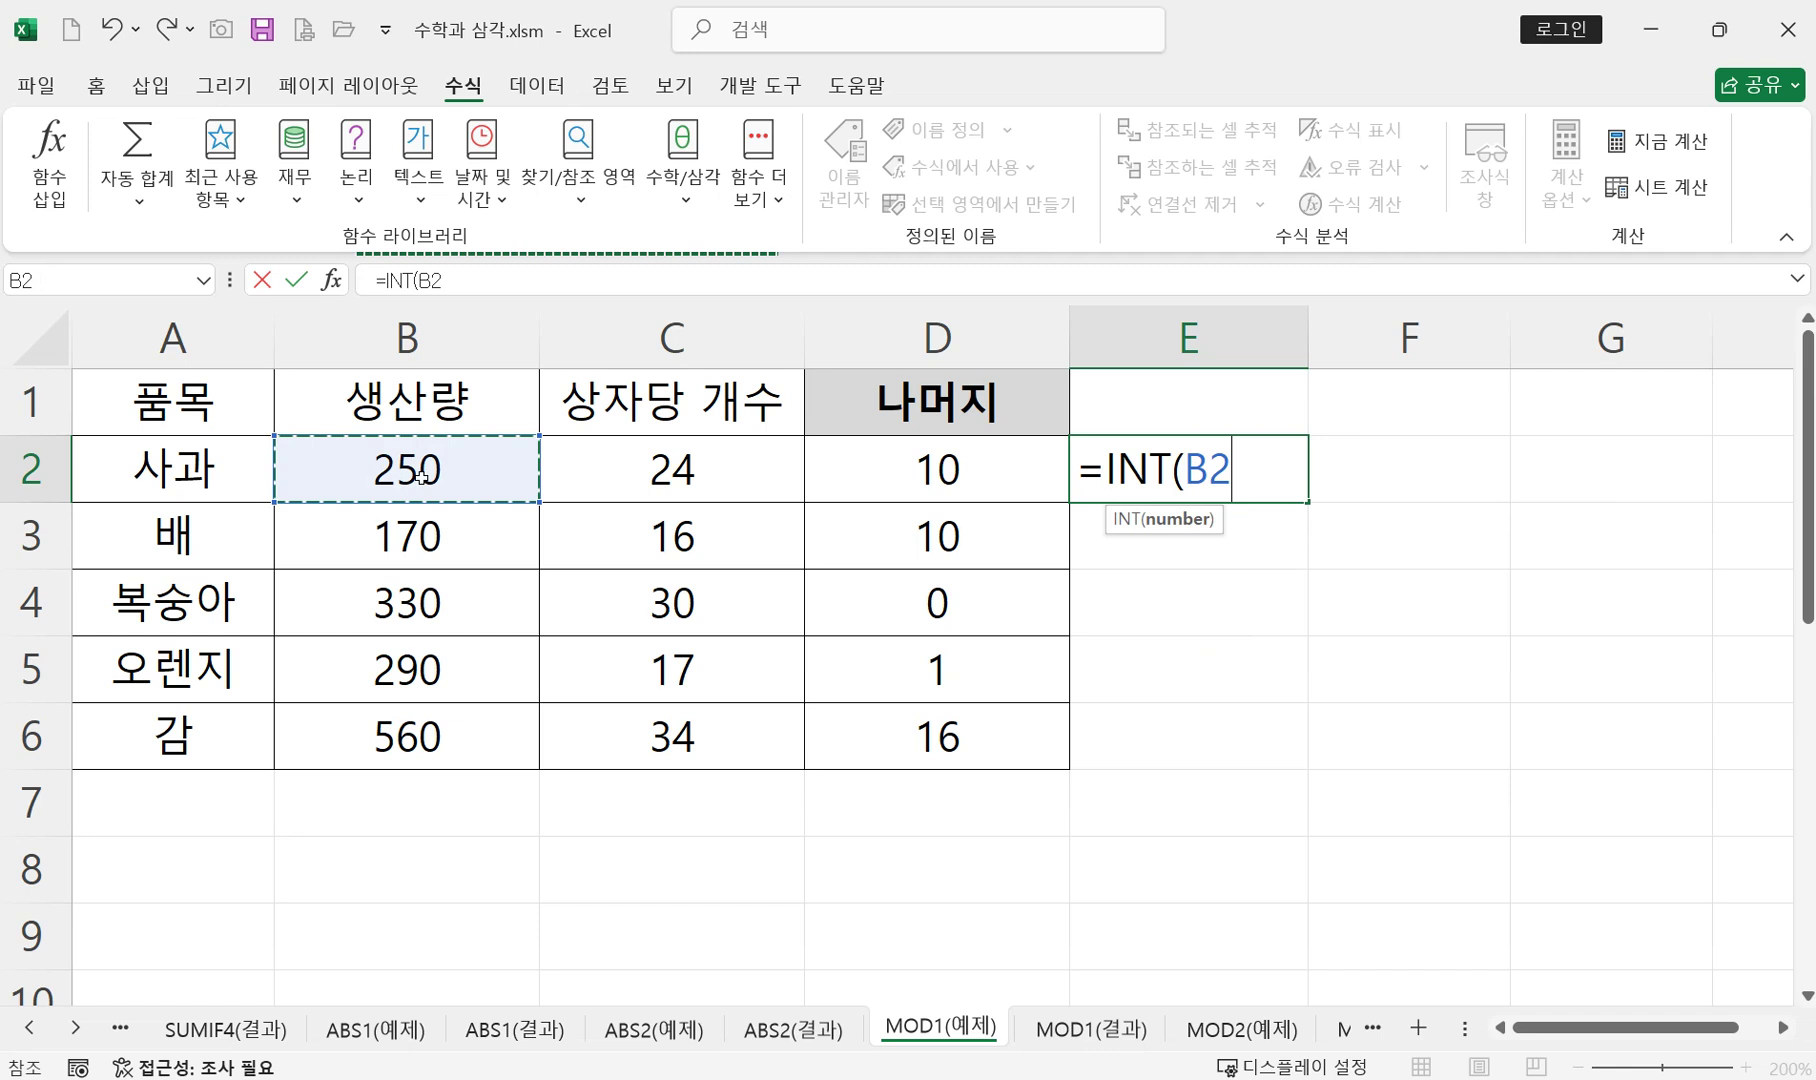
pyautogui.write('/')
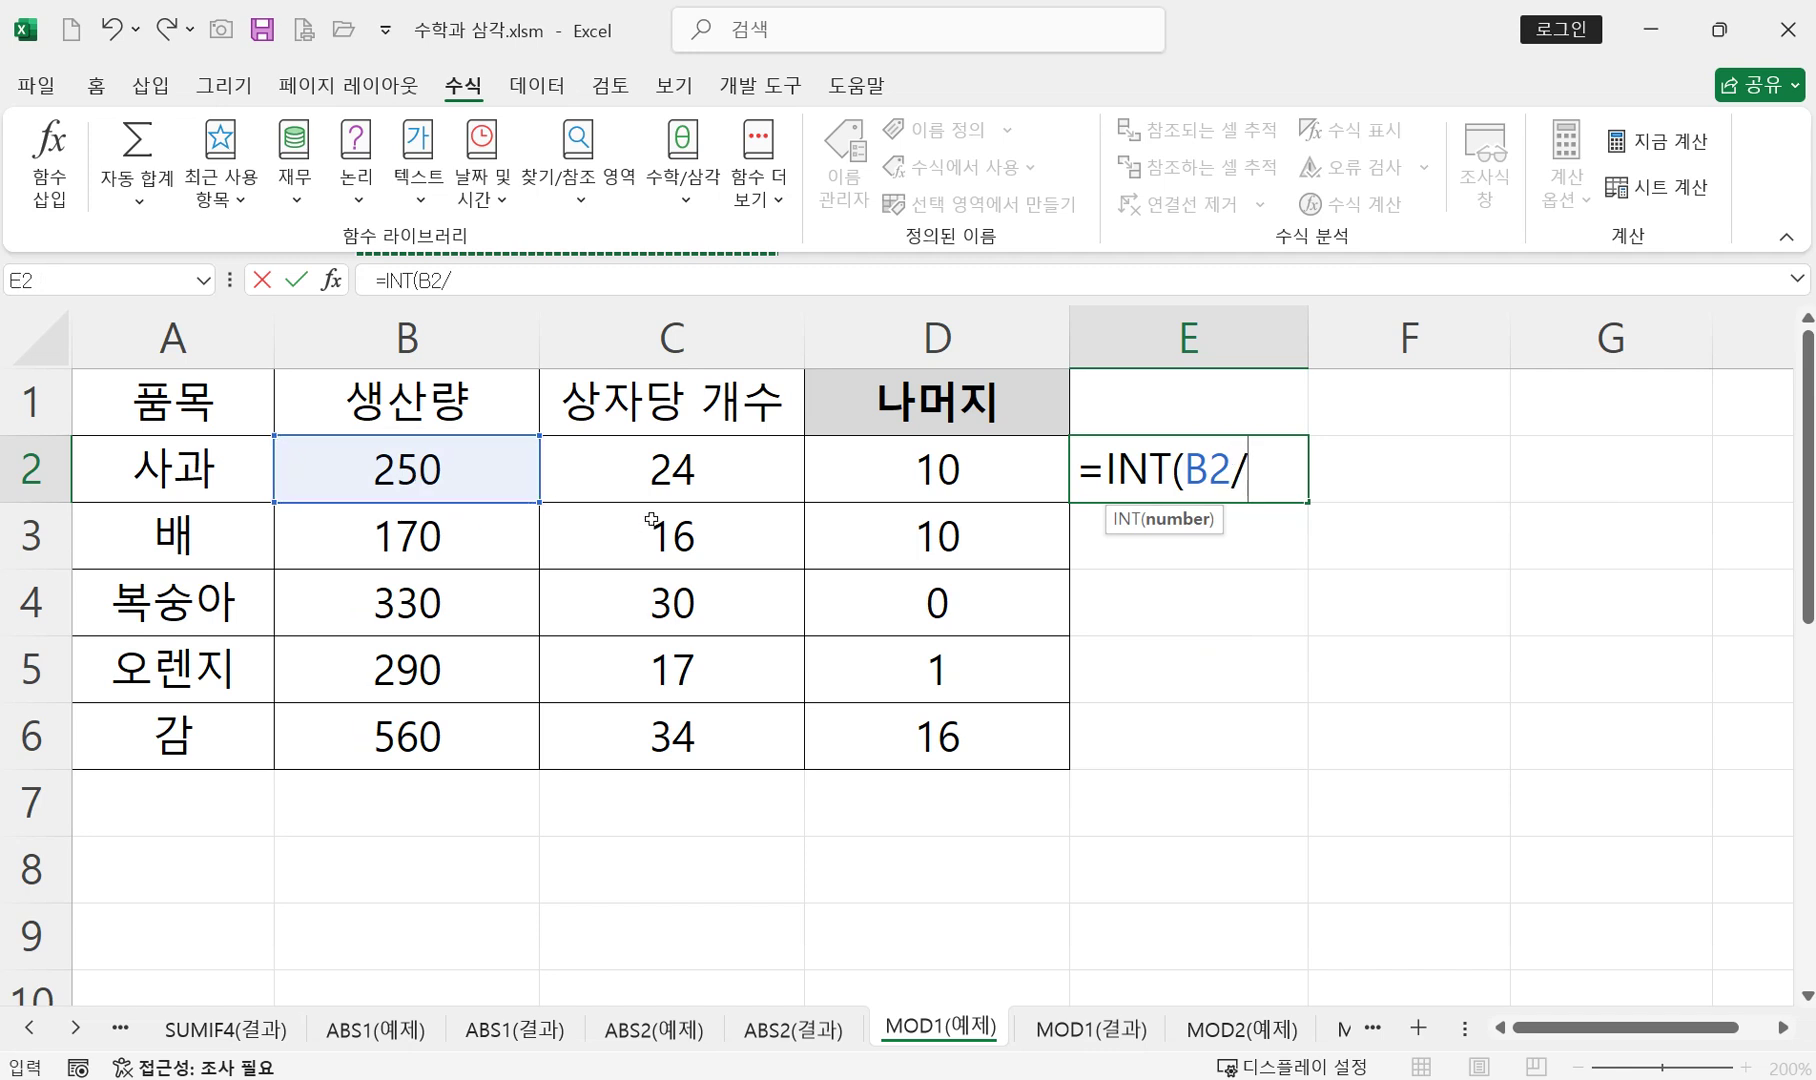
pyautogui.click(663, 473)
pyautogui.write(')')
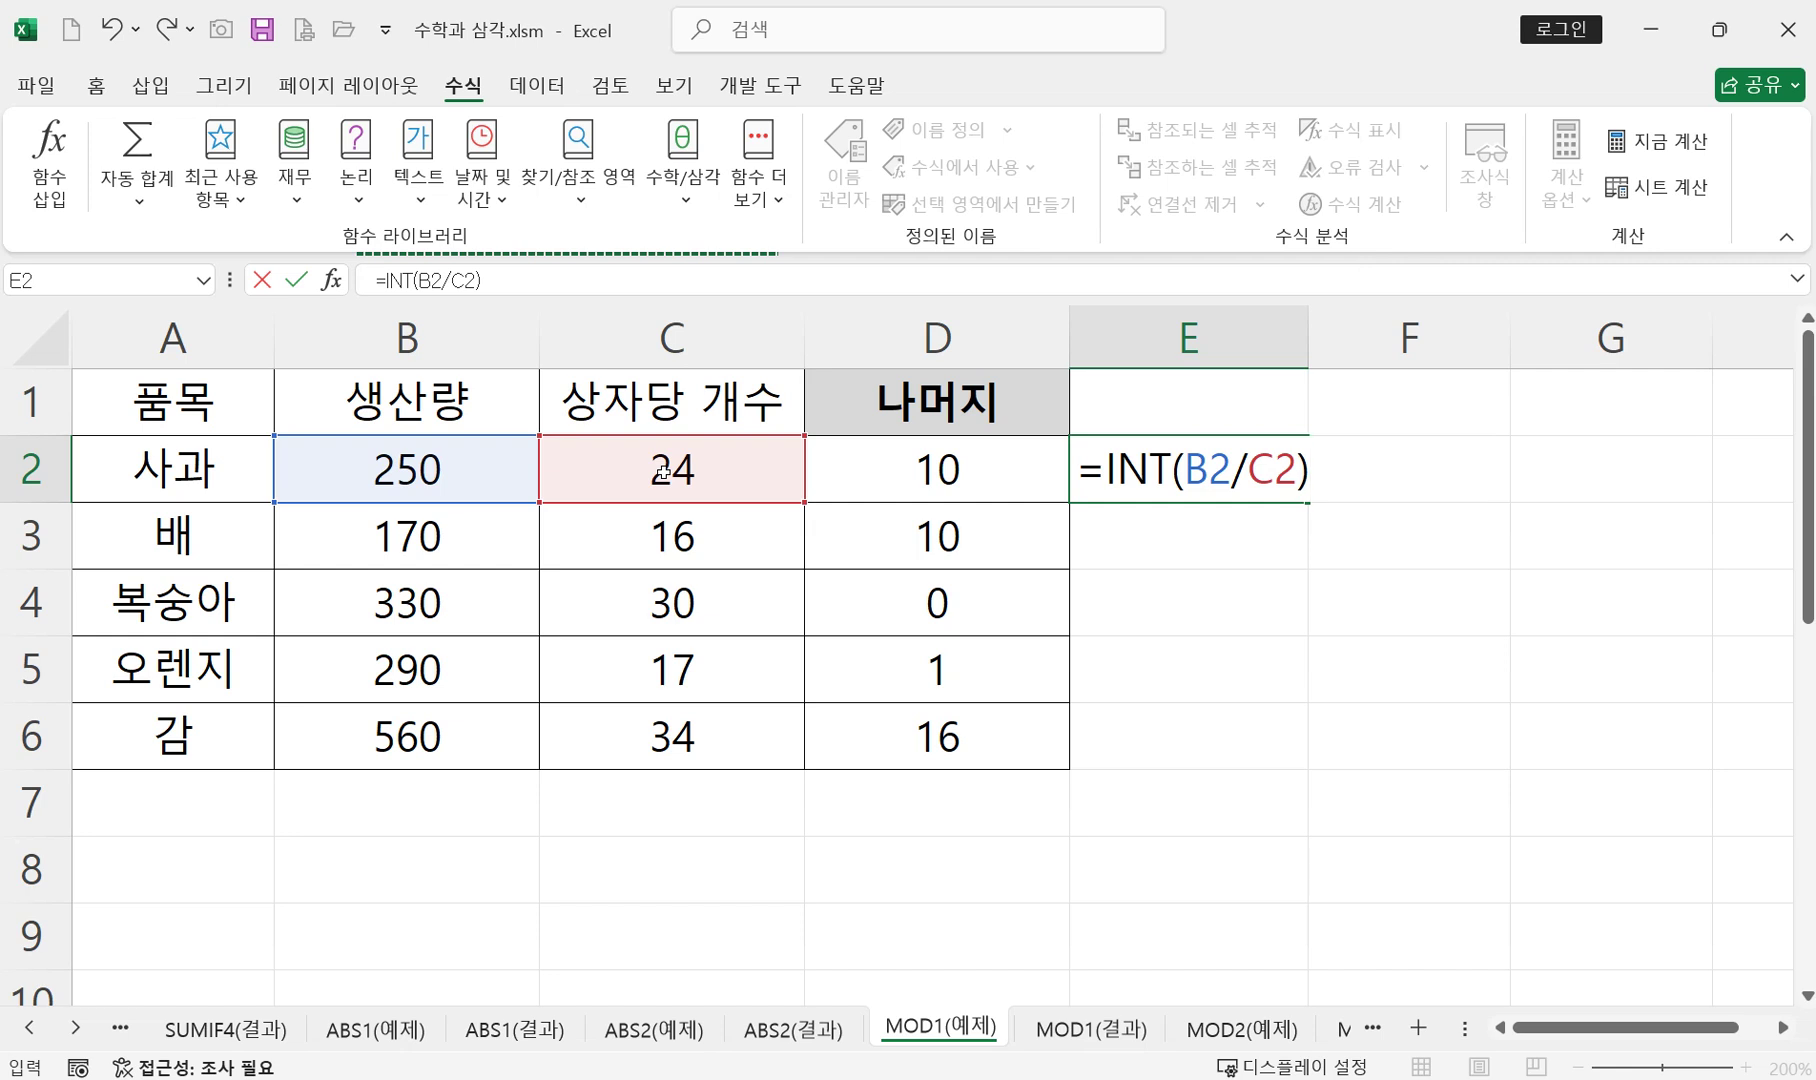
pyautogui.moveTo(1191, 474); pyautogui.dragTo(1306, 474)
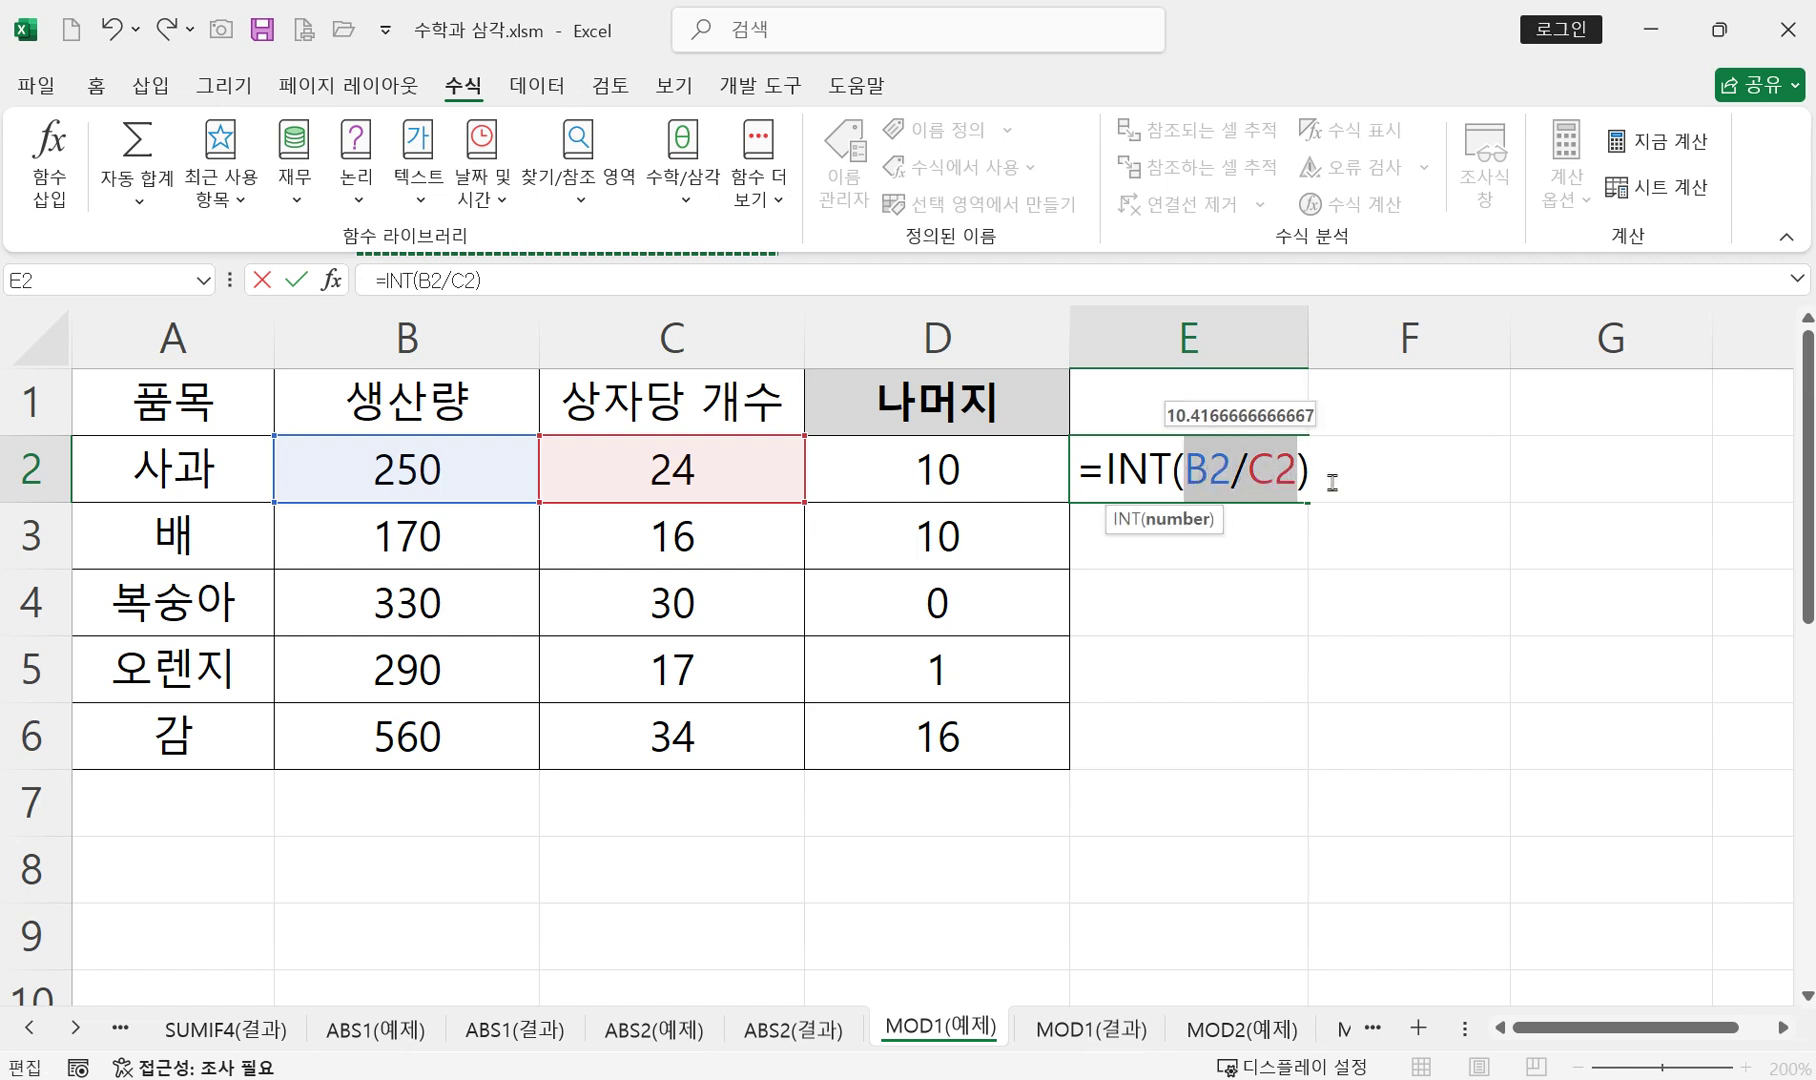
pyautogui.press('Return')
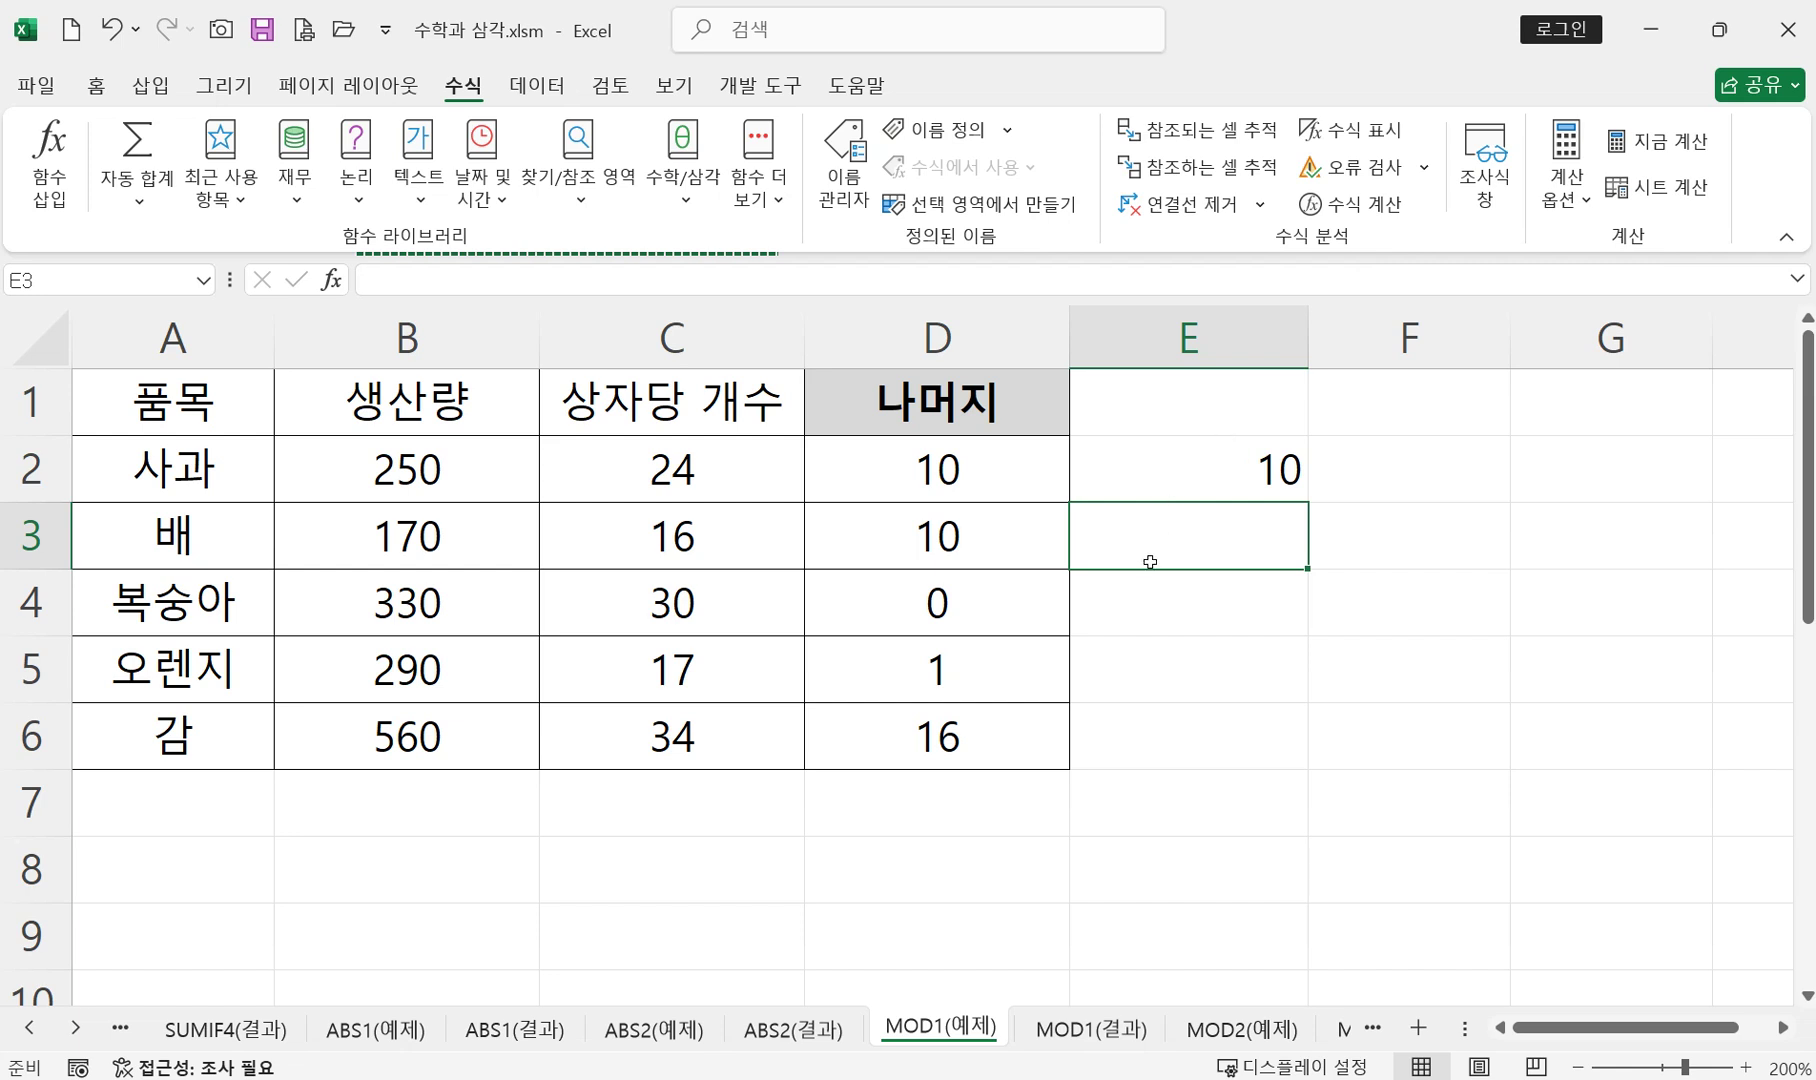
# - Enter =INT(B3/C3) in E3 to calculate the whole number of boxes for 배
pyautogui.write('=in')
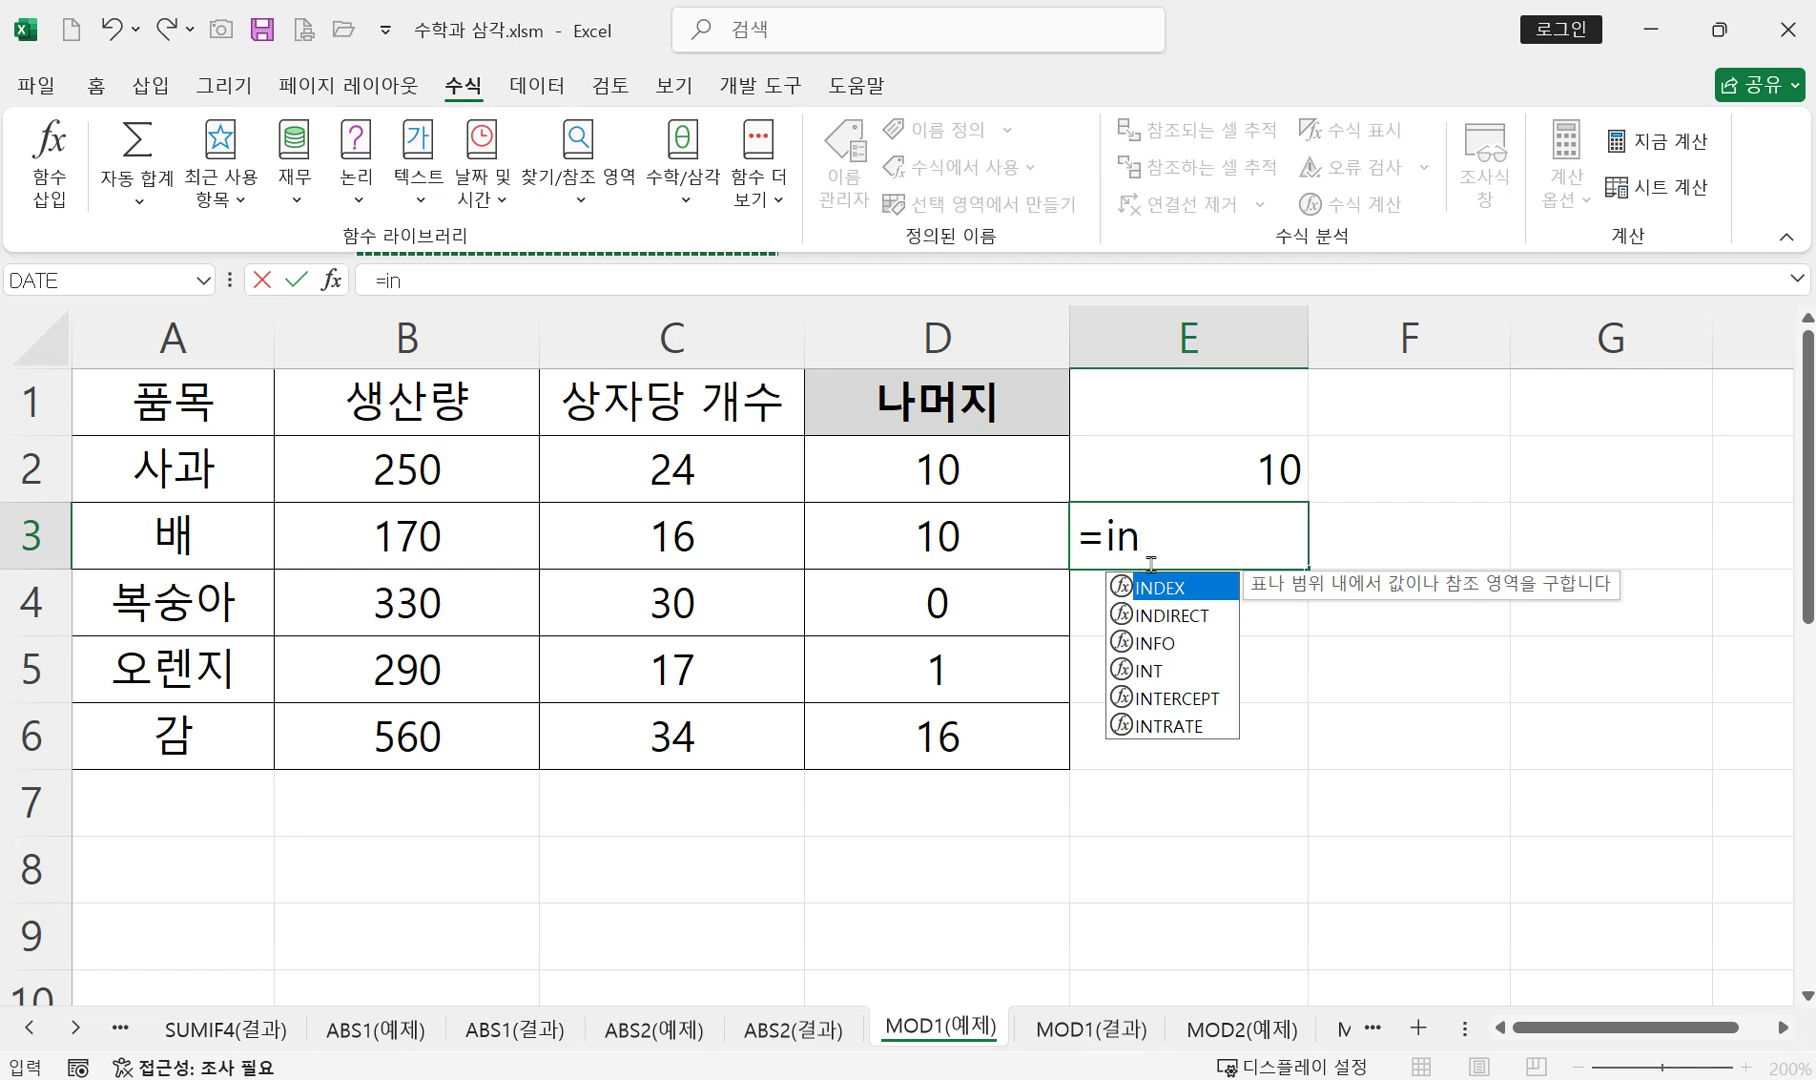
pyautogui.click(1153, 672)
pyautogui.doubleClick(1153, 672)
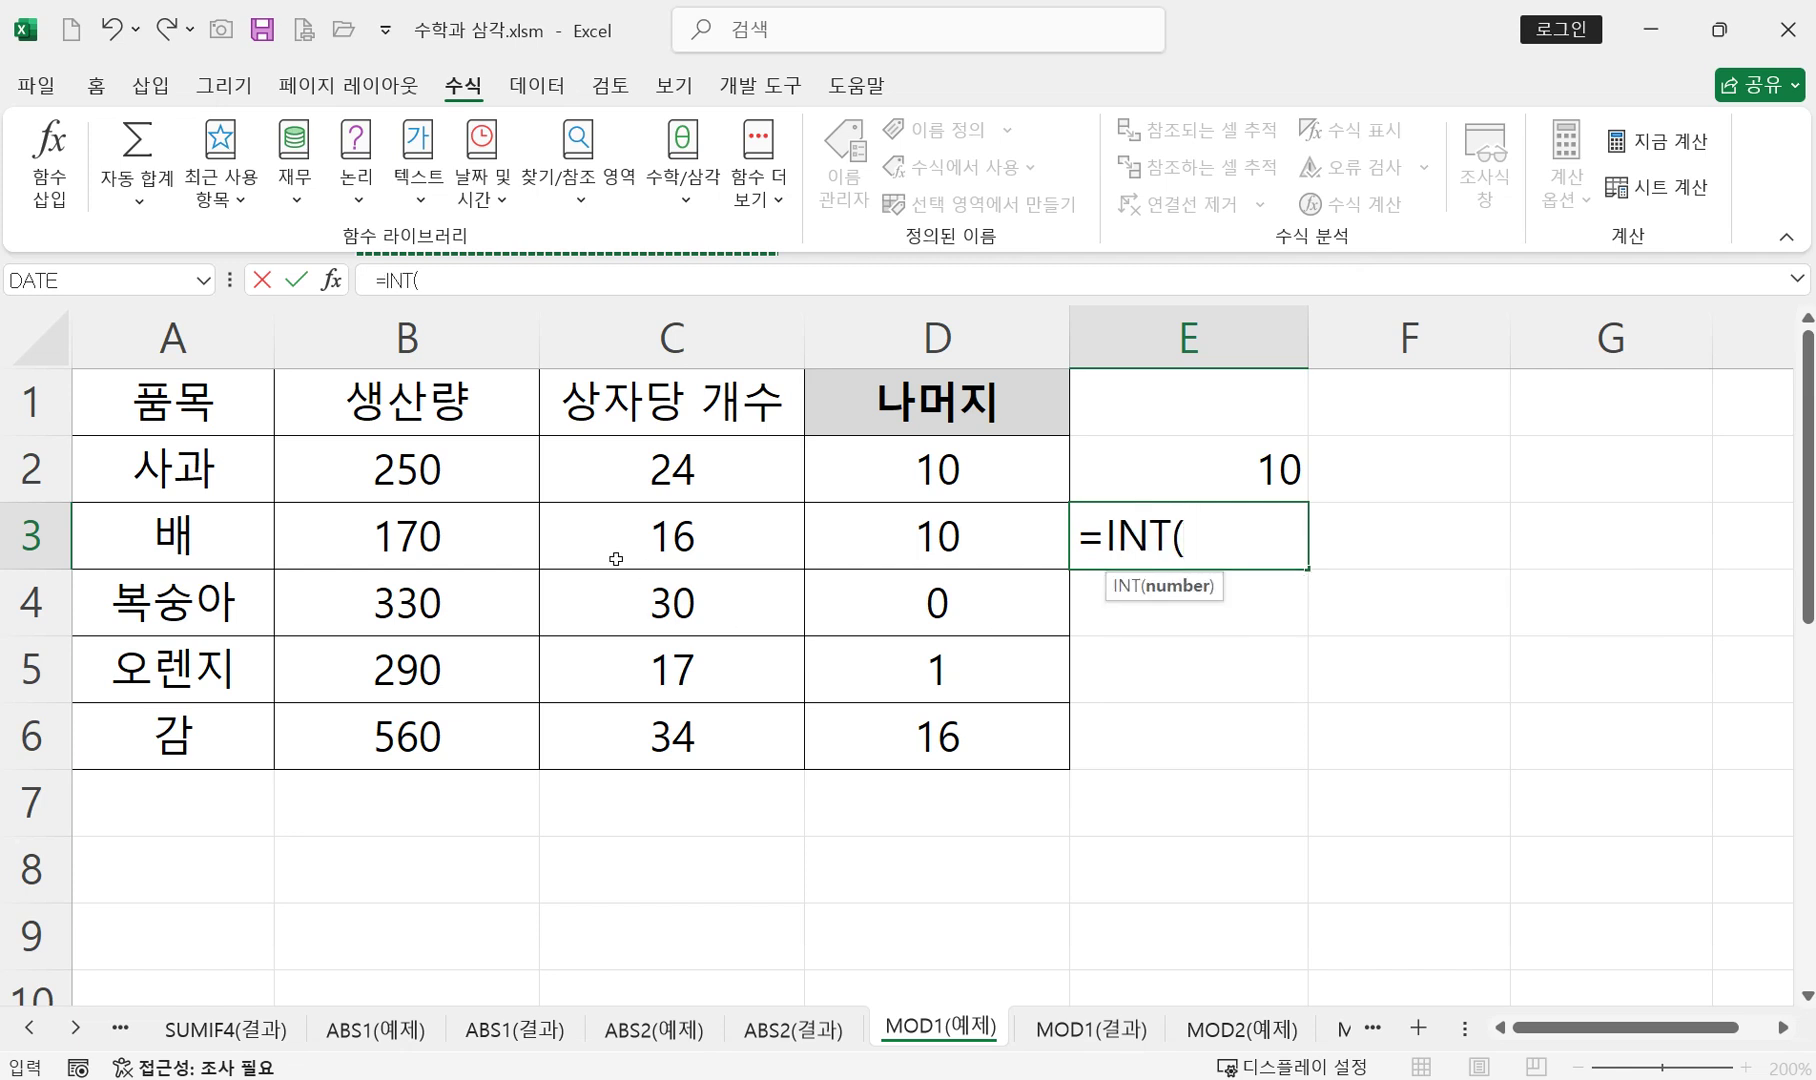
pyautogui.click(459, 544)
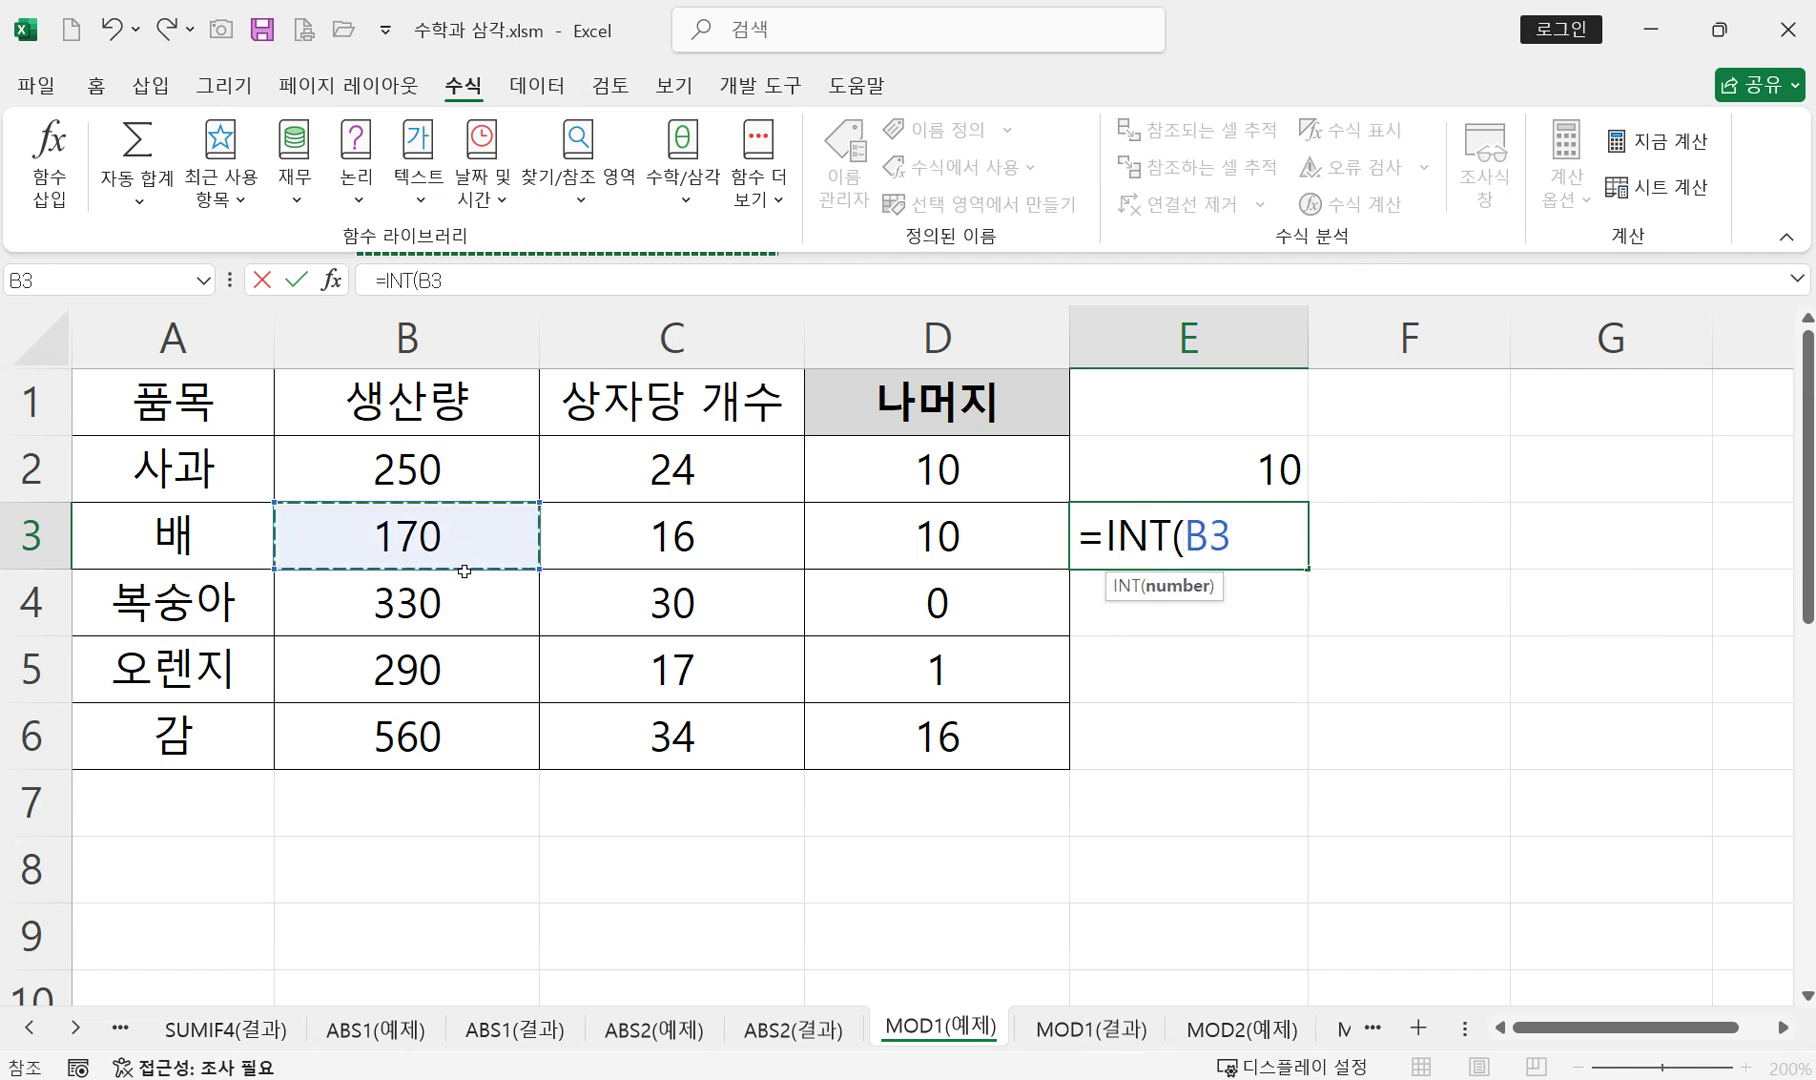
pyautogui.write('/')
pyautogui.click(663, 547)
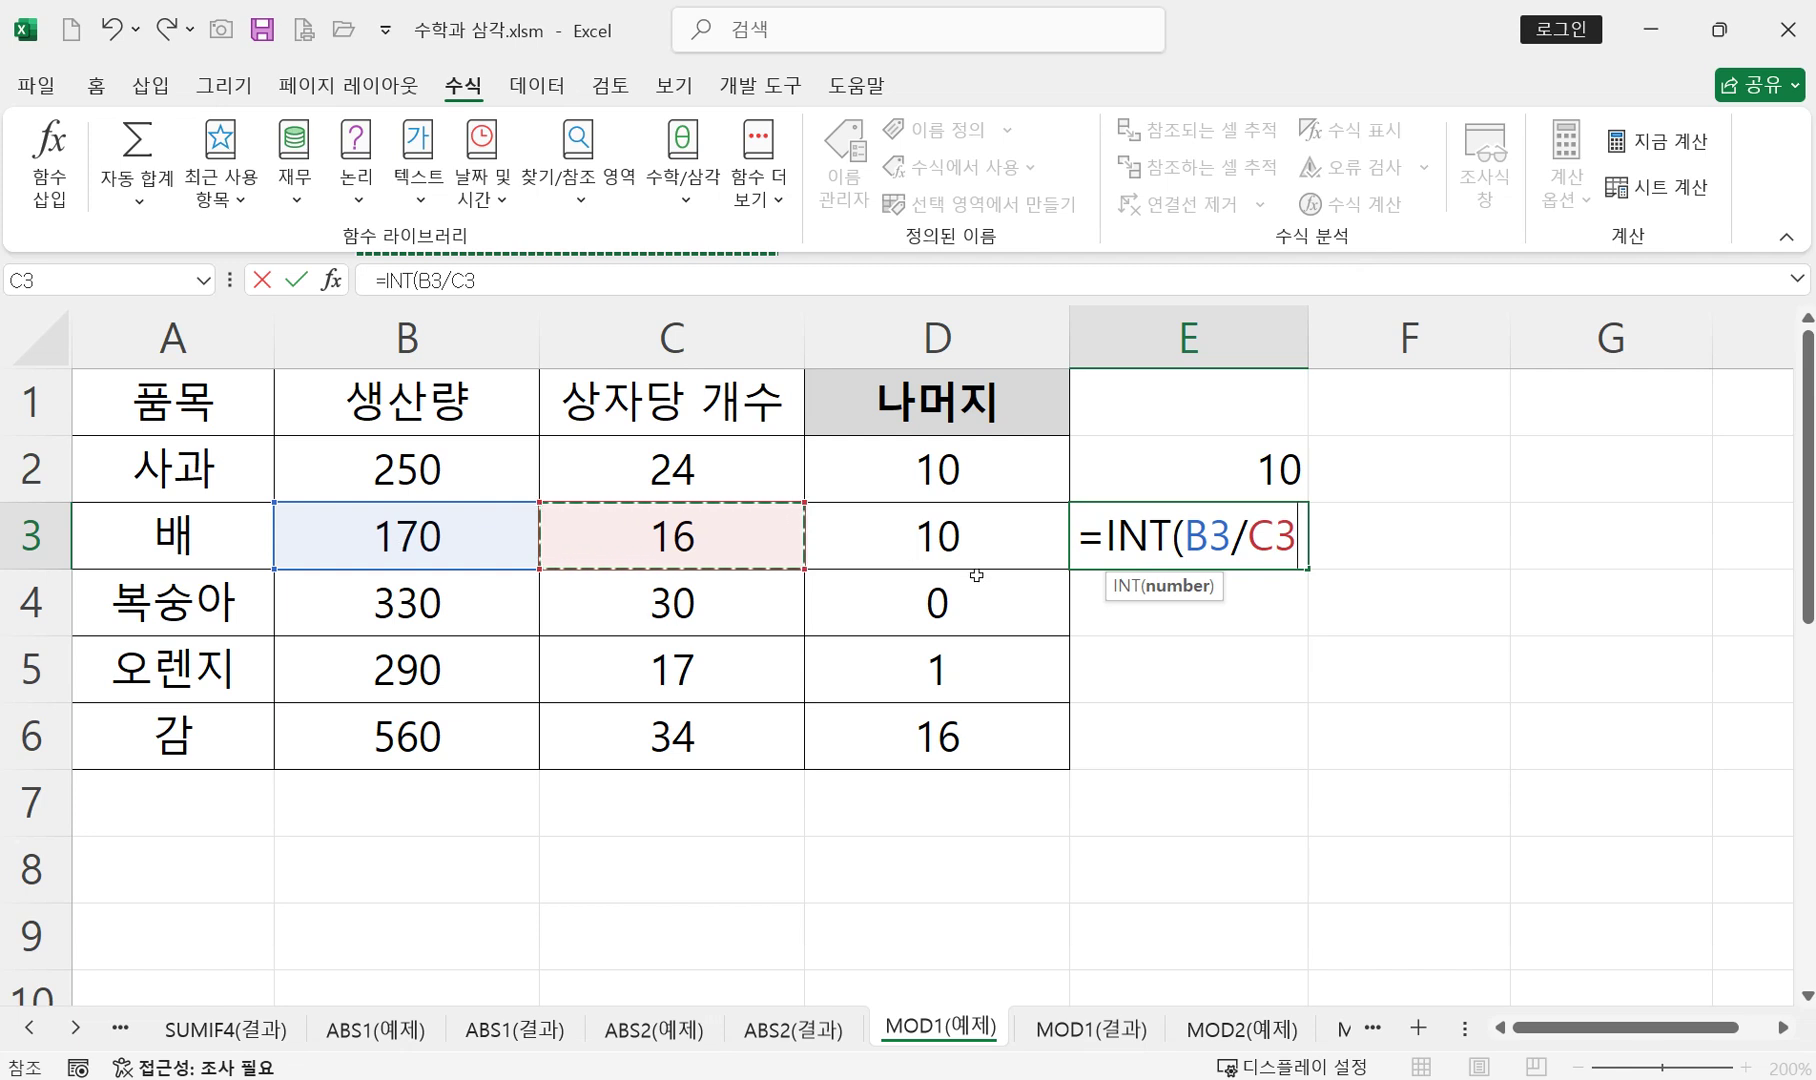
pyautogui.write(')')
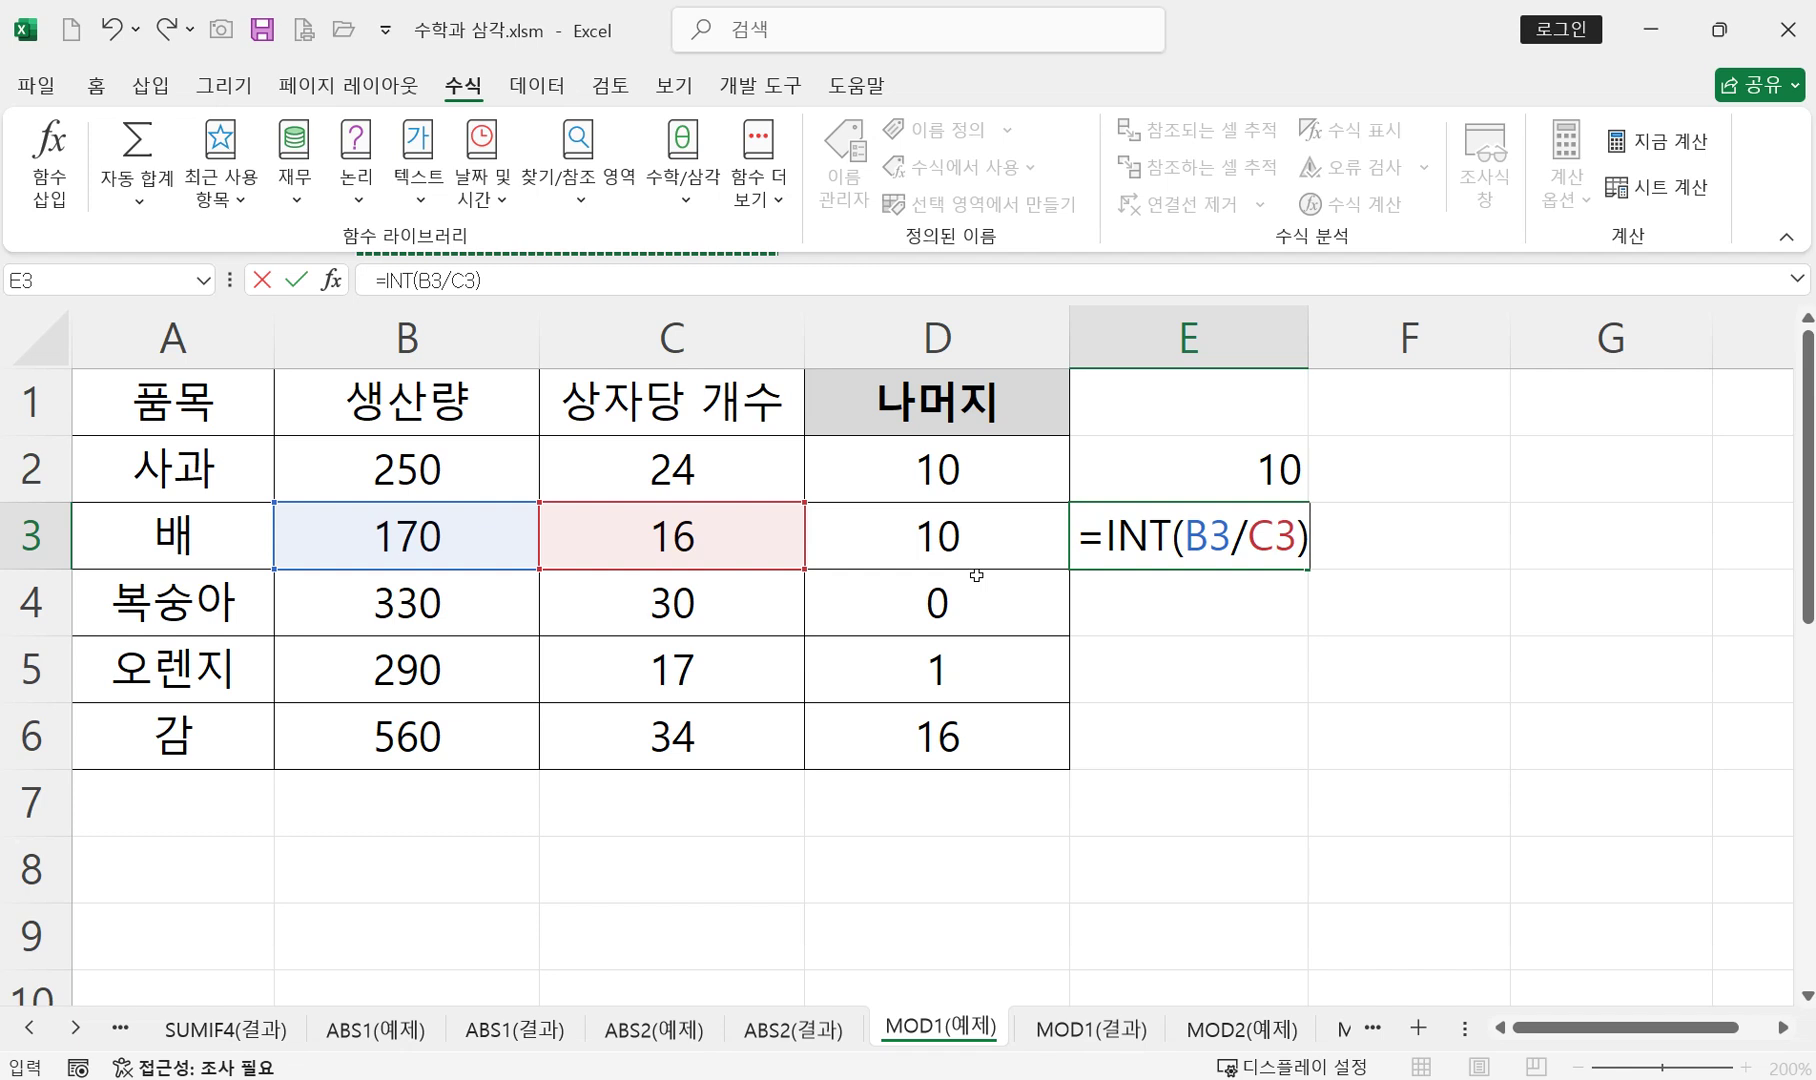
pyautogui.press('Return')
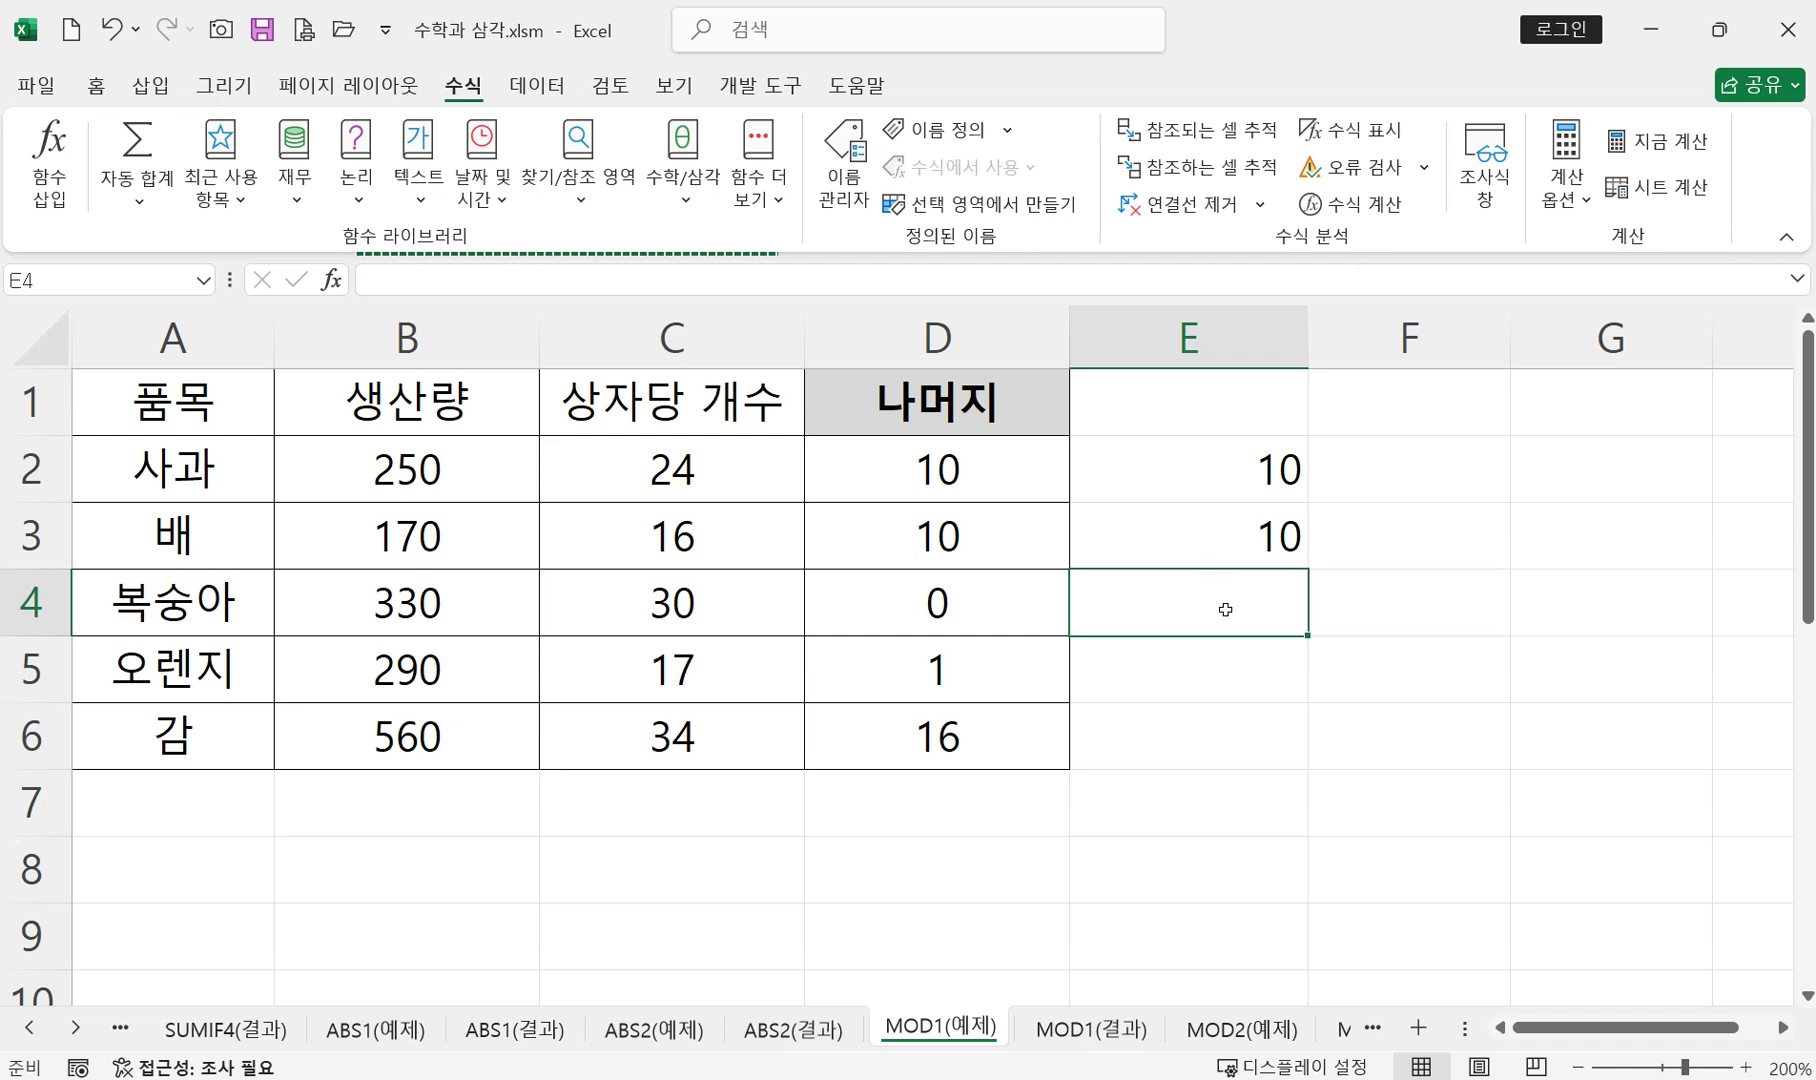
# - Enter =INT(B4/C4) in E4 to calculate the whole number of boxes for 복숭아
pyautogui.click(383, 613)
pyautogui.click(1200, 610)
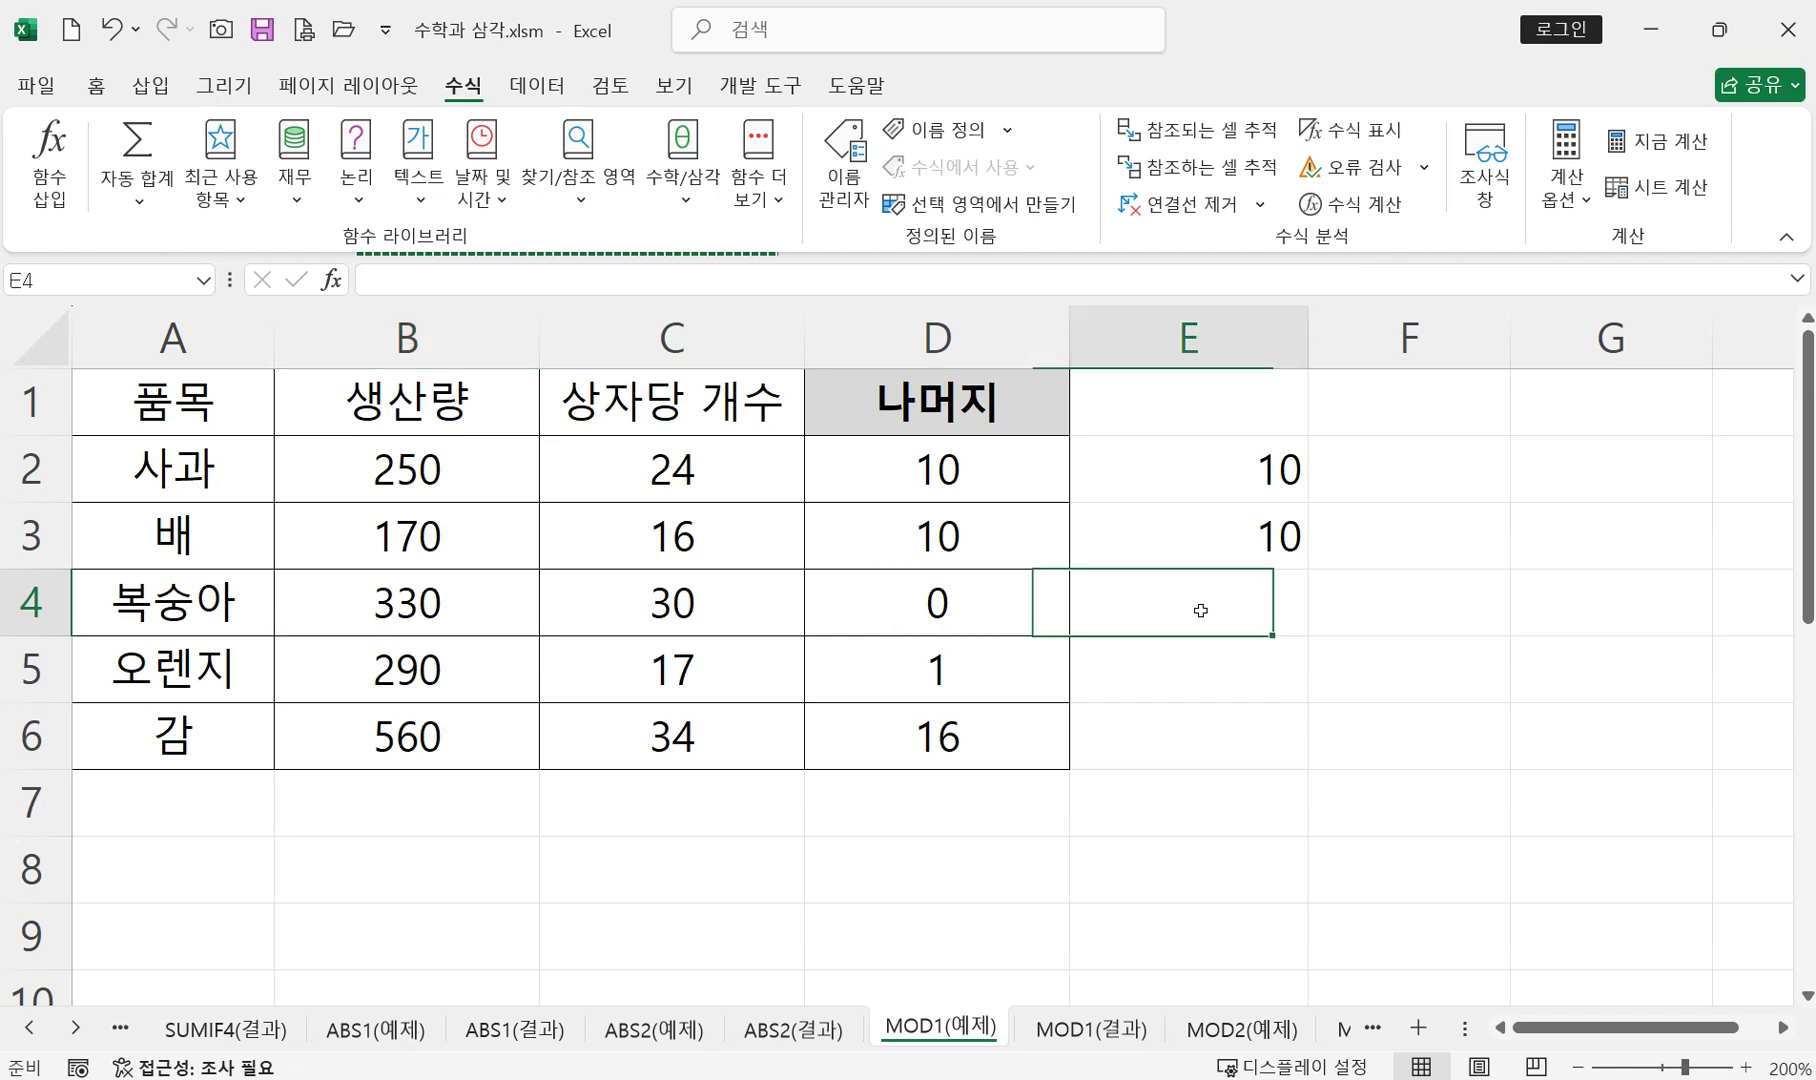
pyautogui.write('=in')
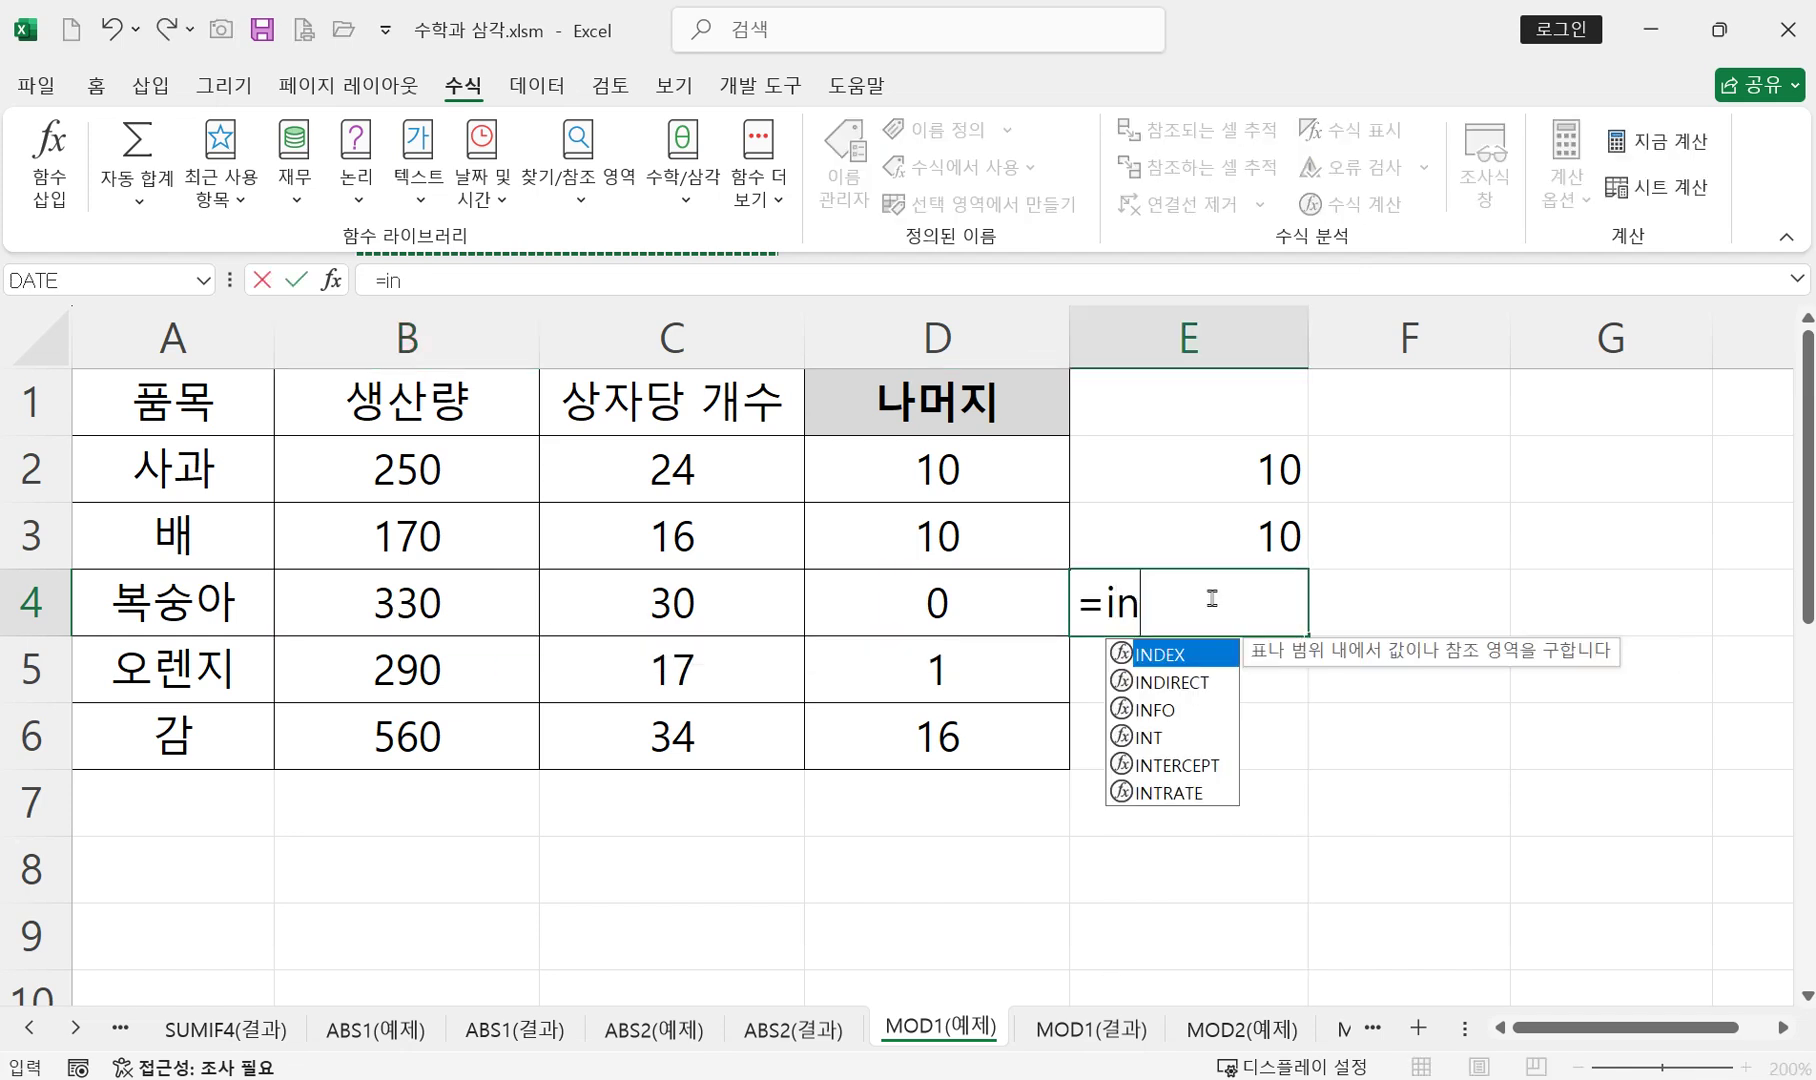
pyautogui.doubleClick(1165, 737)
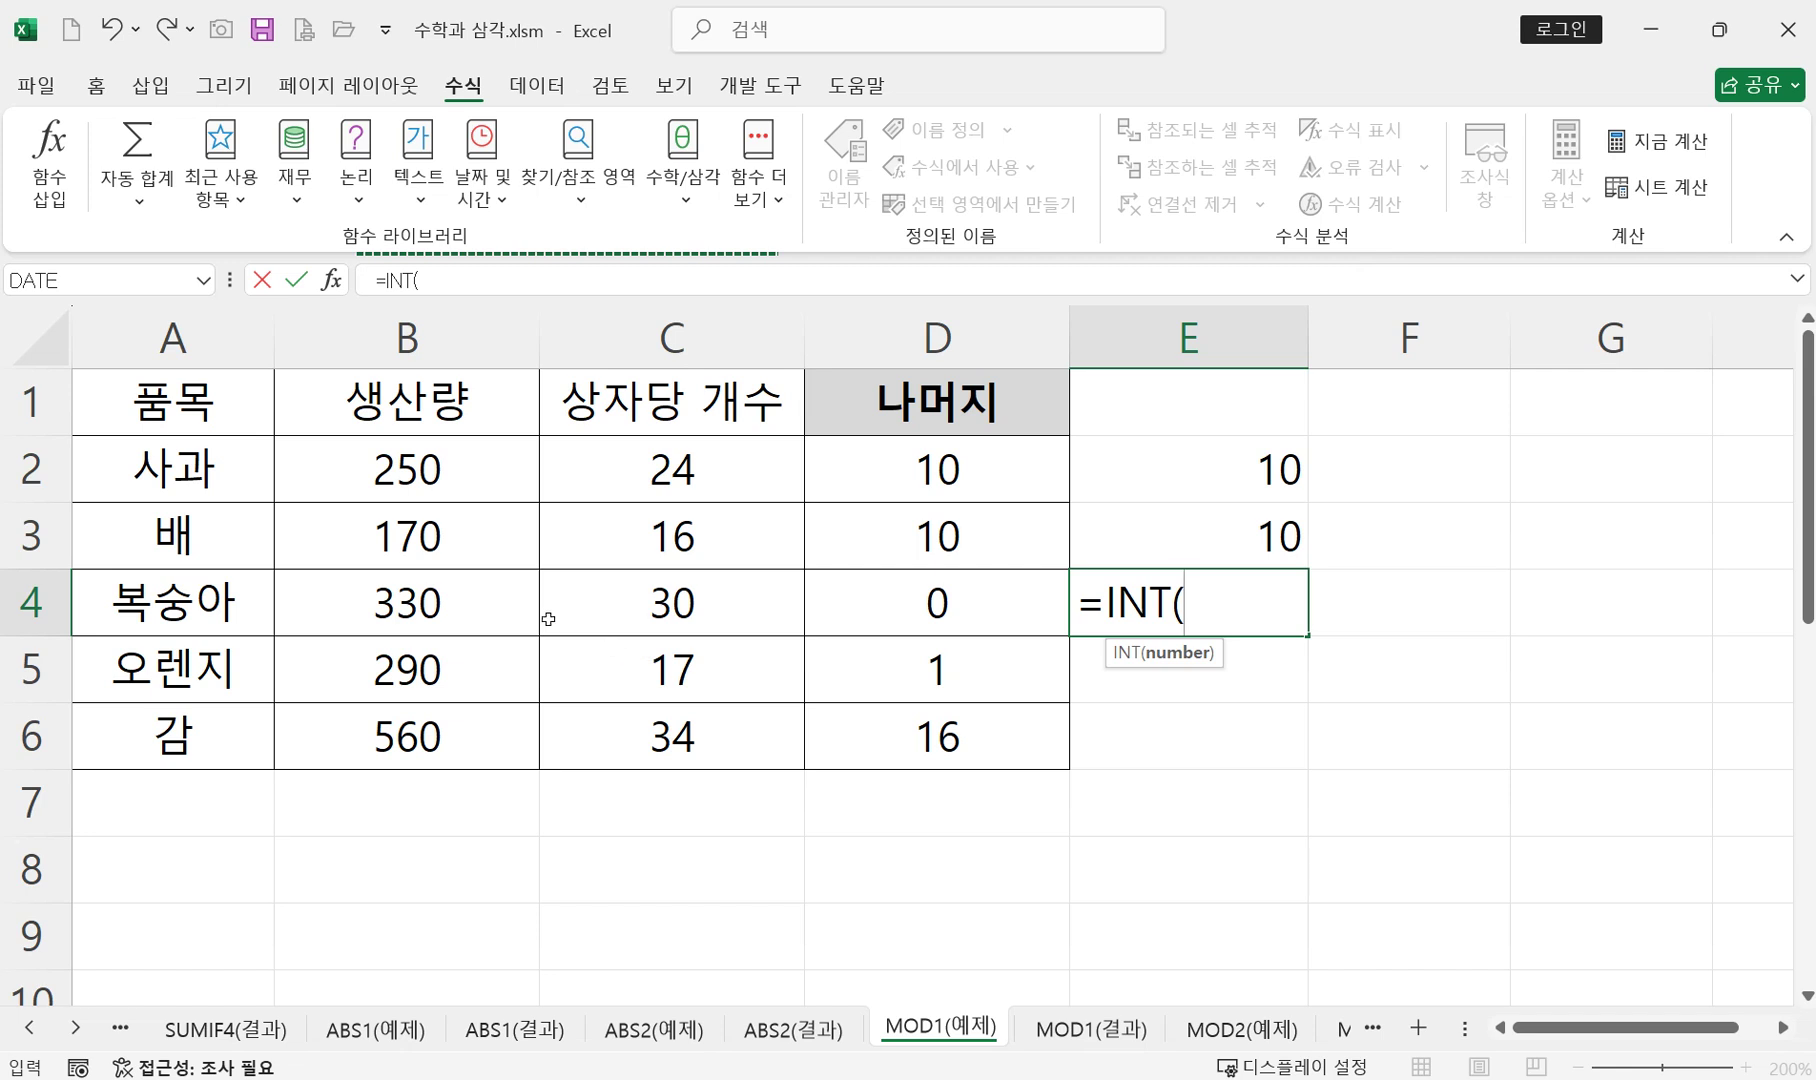
pyautogui.click(479, 607)
pyautogui.write('*/')
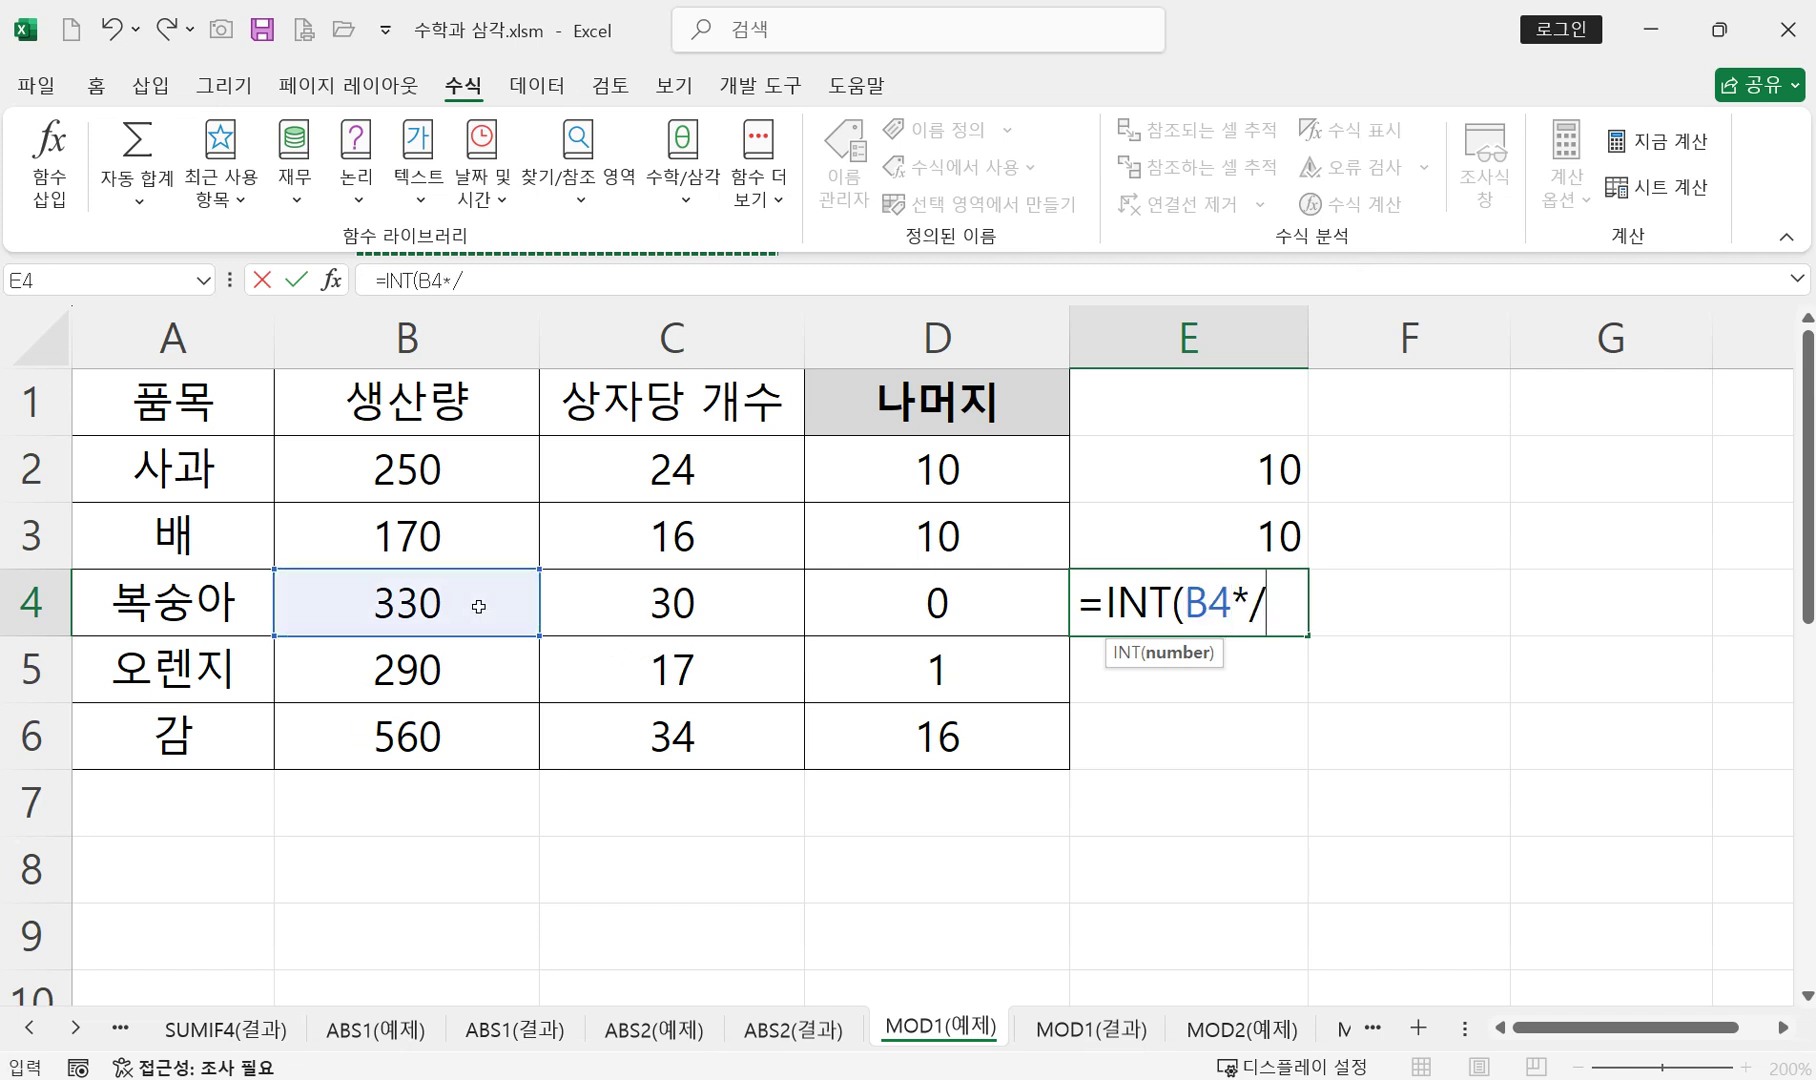
pyautogui.press('BackSpace')
pyautogui.press('BackSpace')
pyautogui.write('/30')
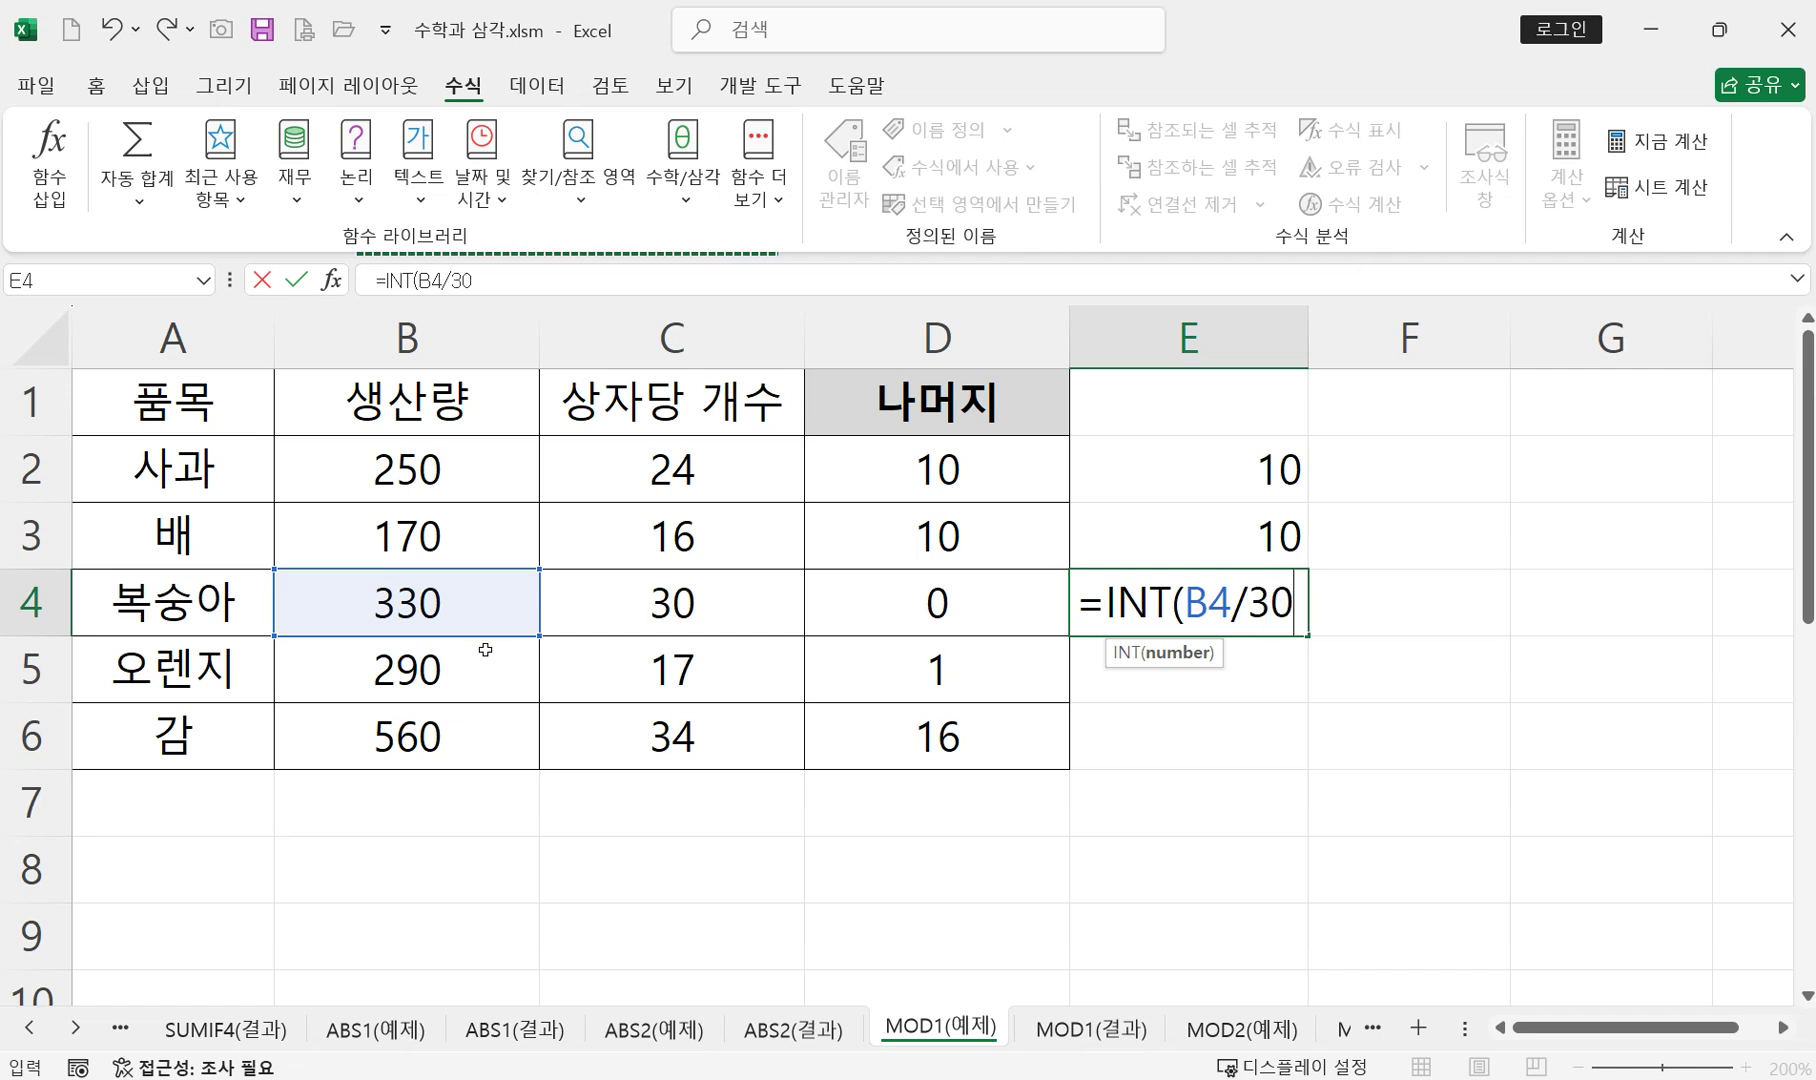
pyautogui.press('BackSpace')
pyautogui.press('BackSpace')
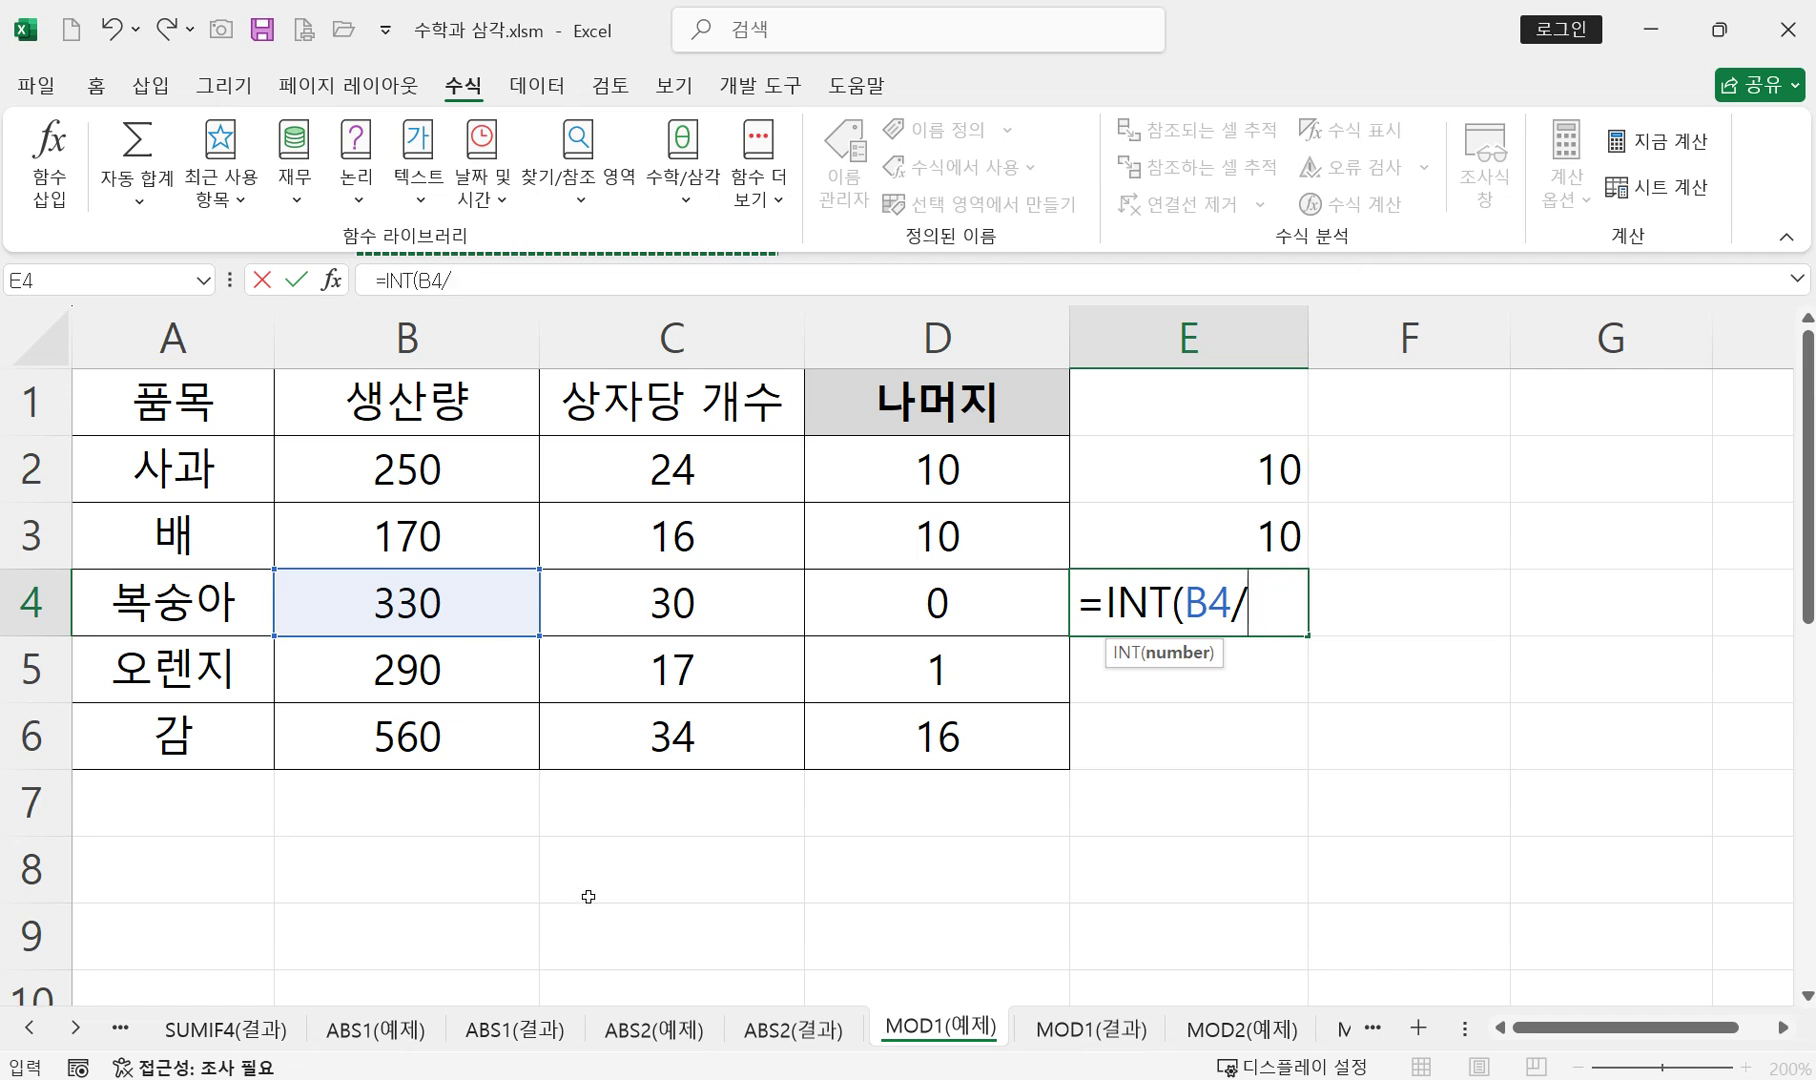
pyautogui.click(651, 618)
pyautogui.write(')')
pyautogui.press('Return')
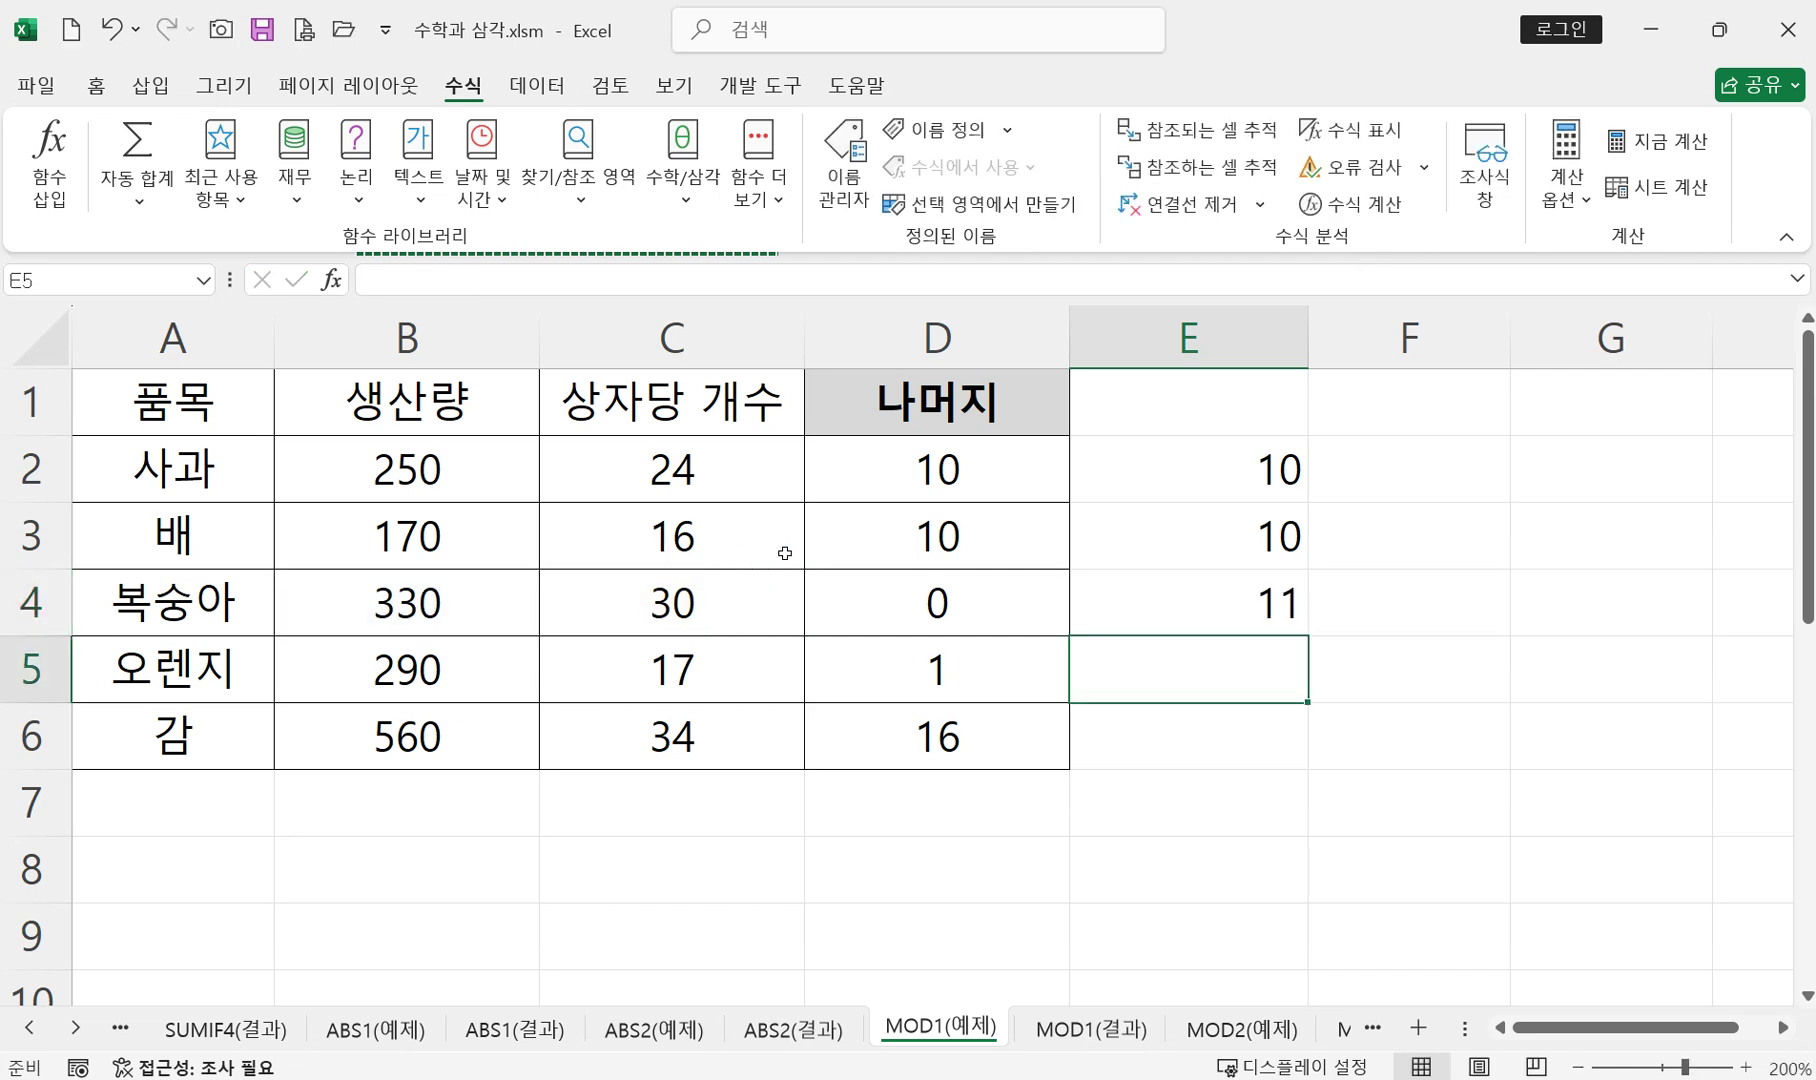
# - Add the header 상자수 in E1 above the box-count results
pyautogui.click(1262, 611)
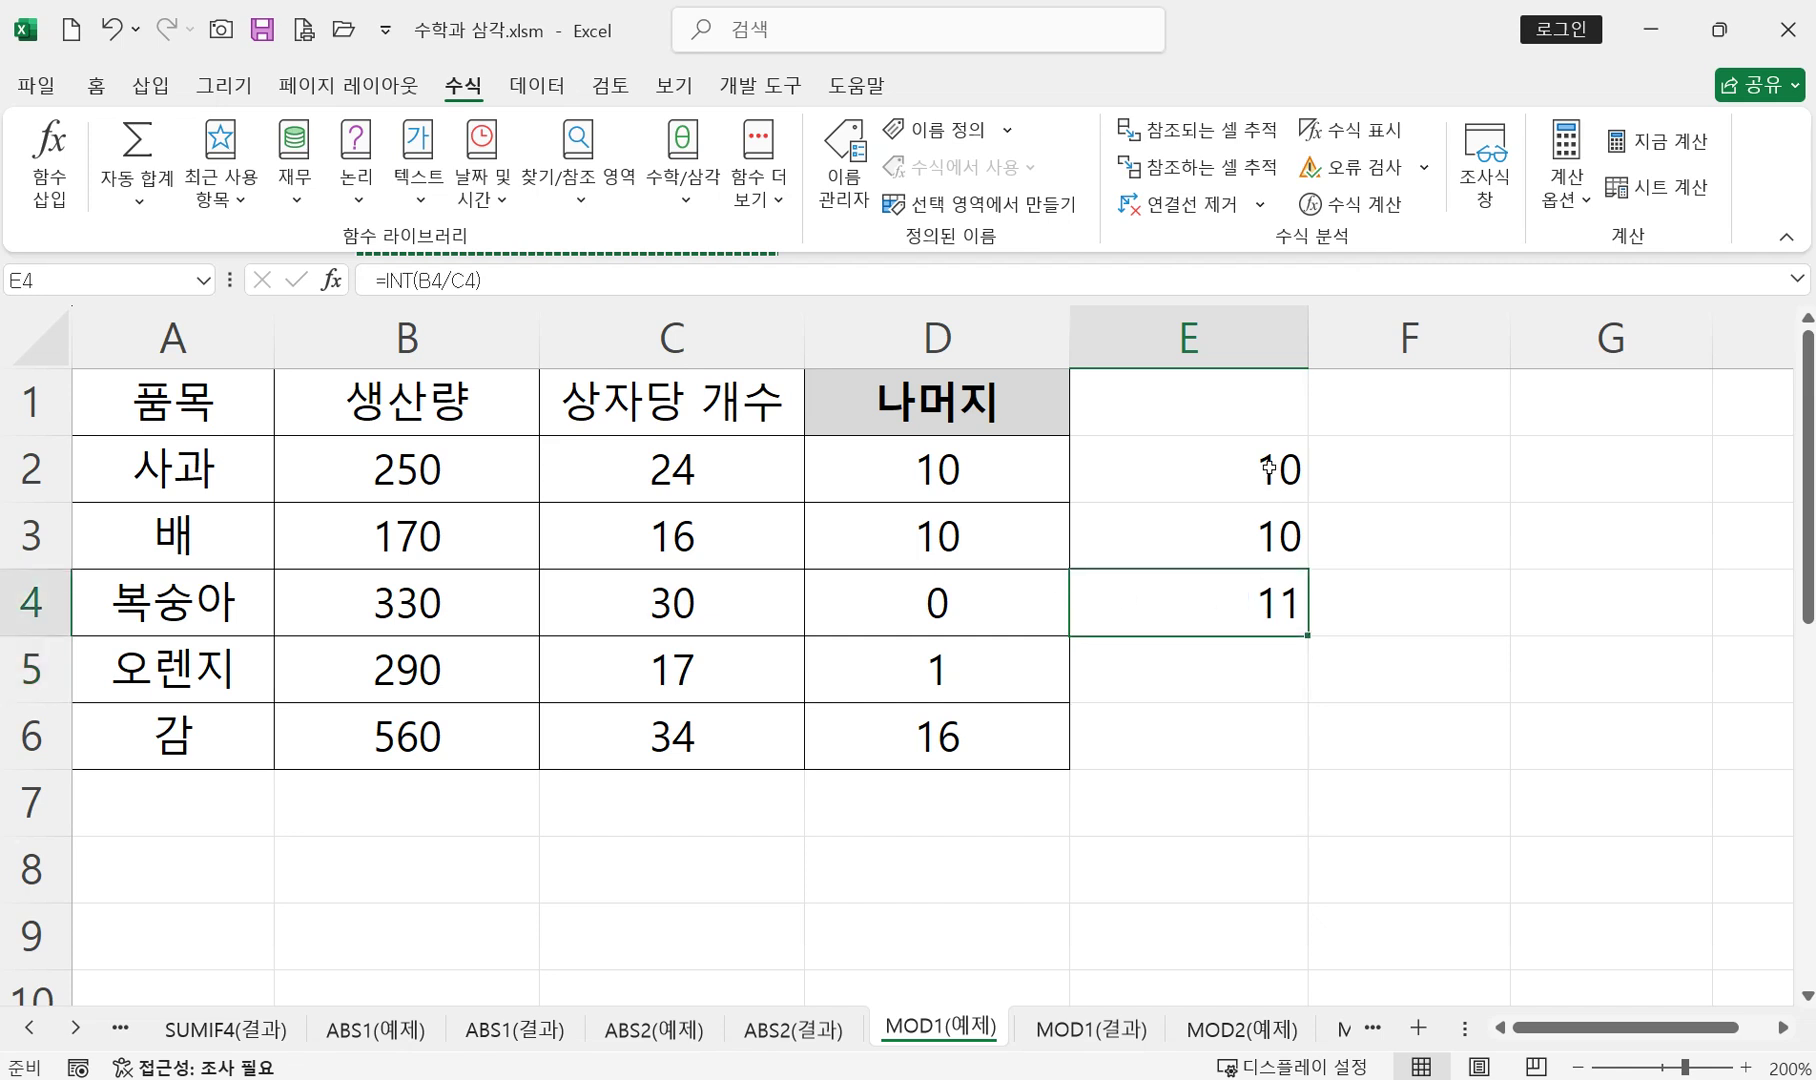
pyautogui.click(1230, 408)
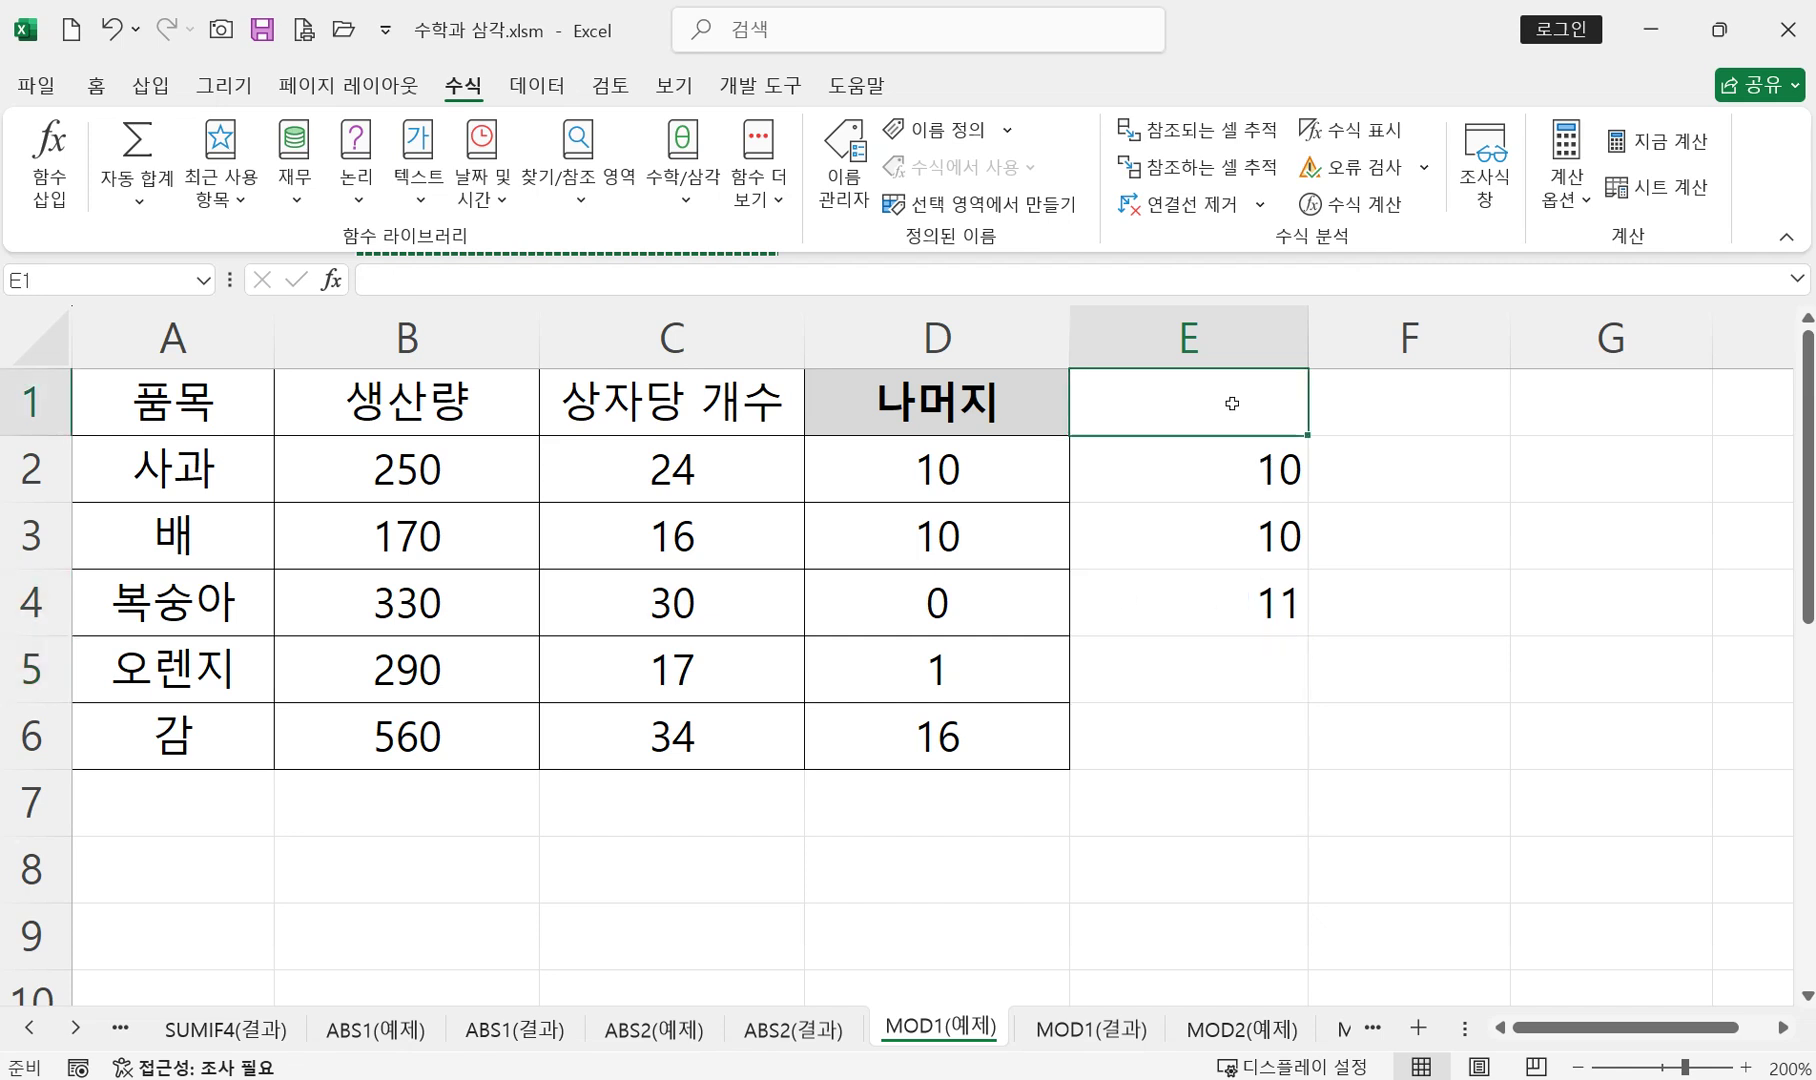
pyautogui.write('tk')
pyautogui.press('Escape')
pyautogui.write('상자수')
pyautogui.press('Return')
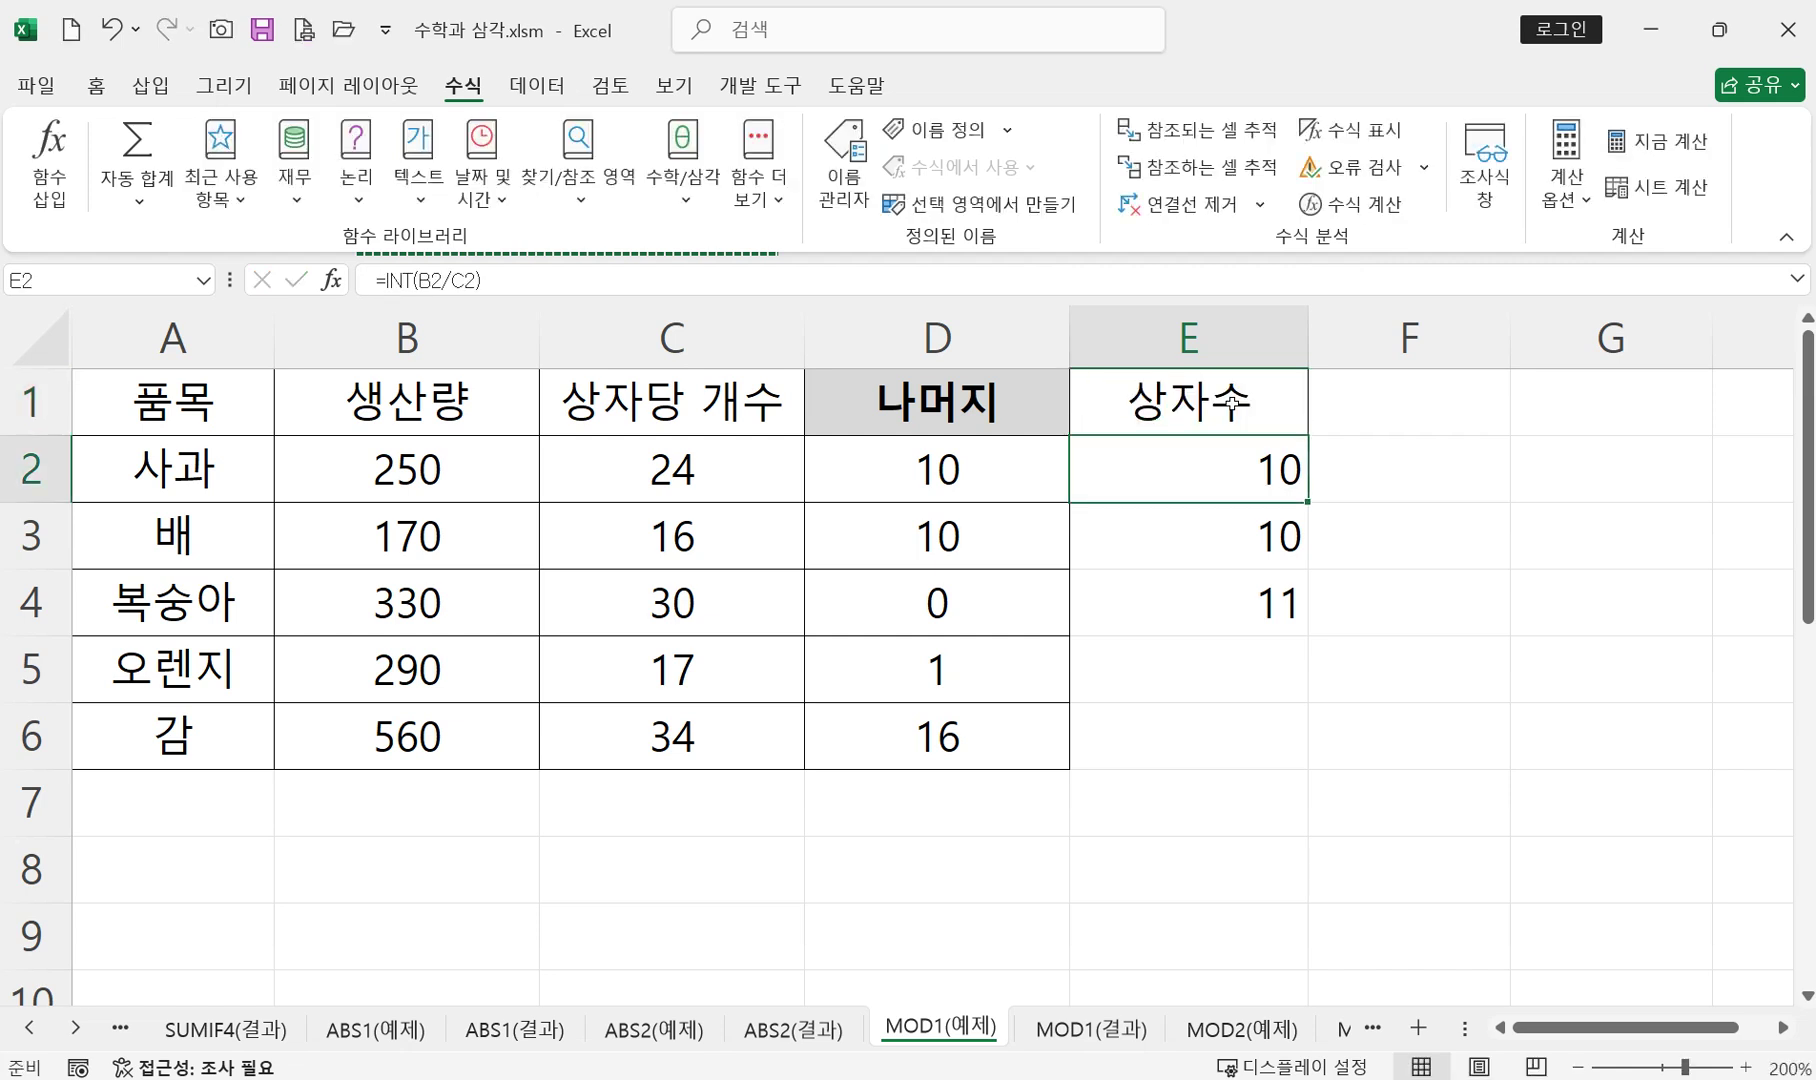
# - Fill the INT box-count formula from E4 down through E6 for 오렌지 and 감
pyautogui.click(1288, 617)
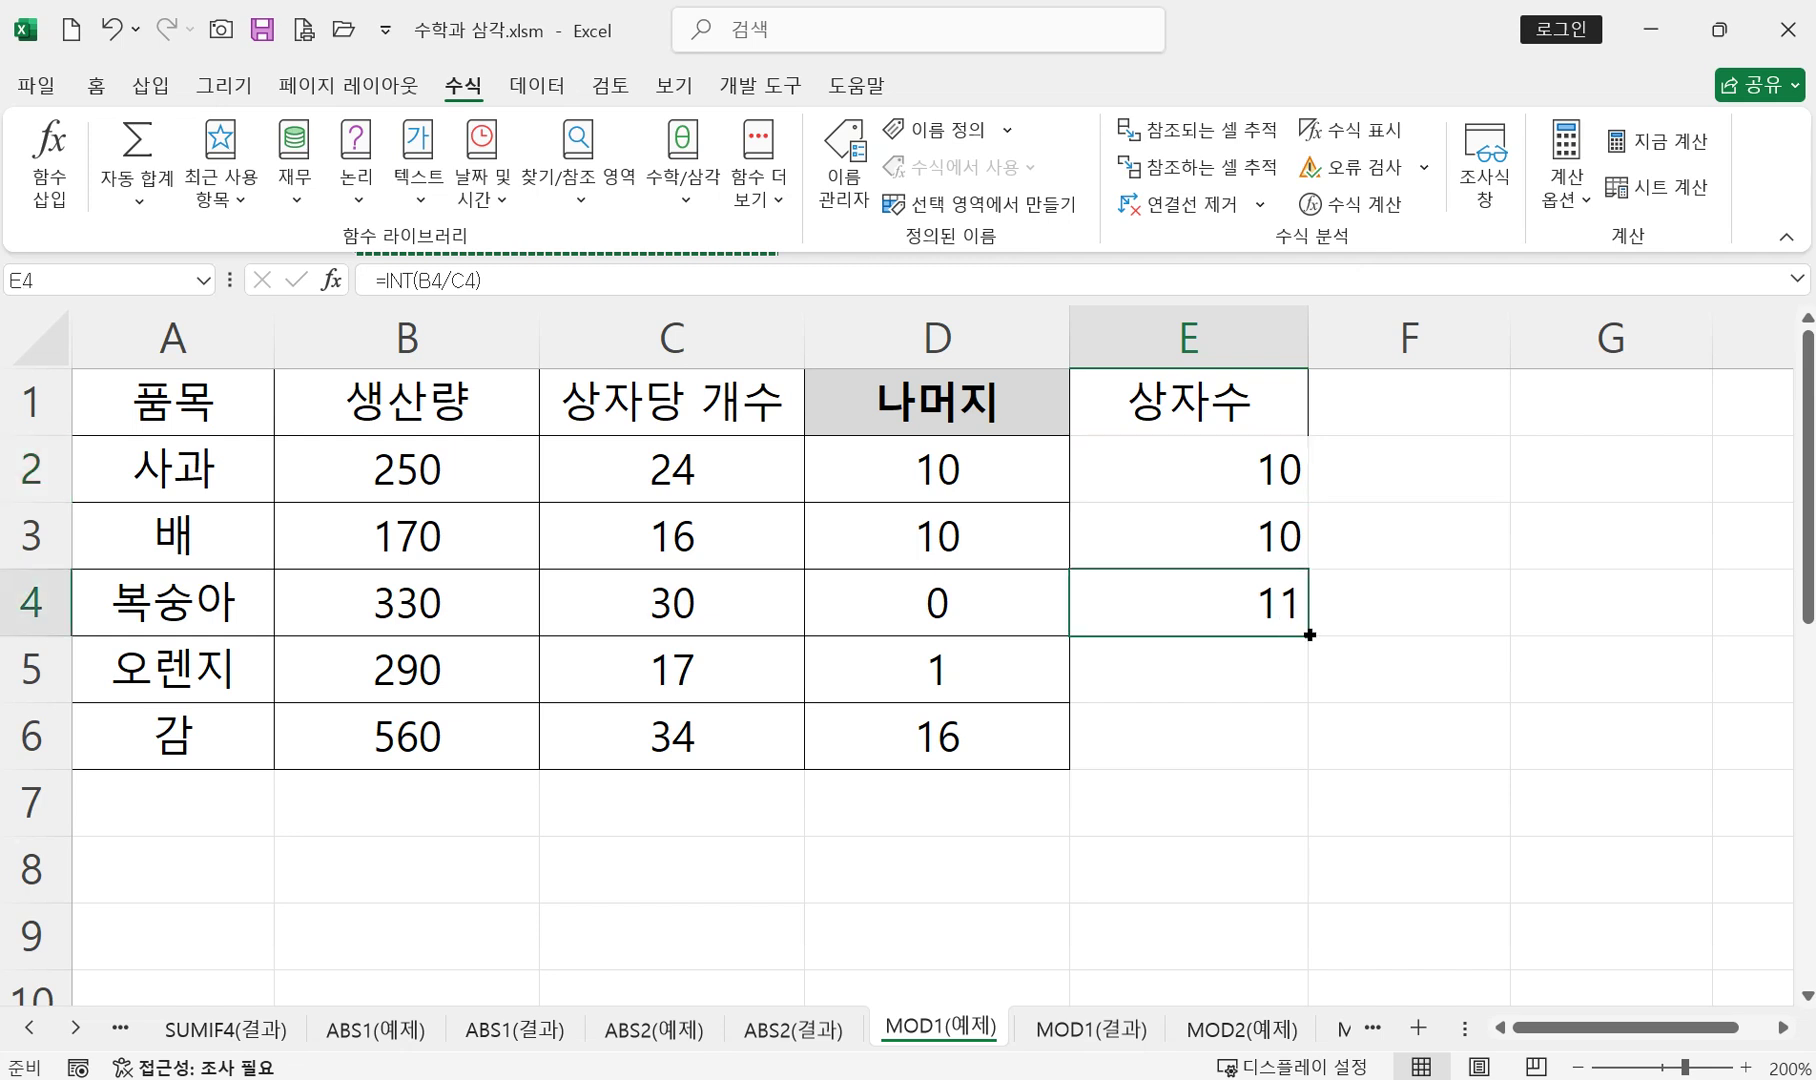
pyautogui.moveTo(1308, 634); pyautogui.dragTo(1303, 768)
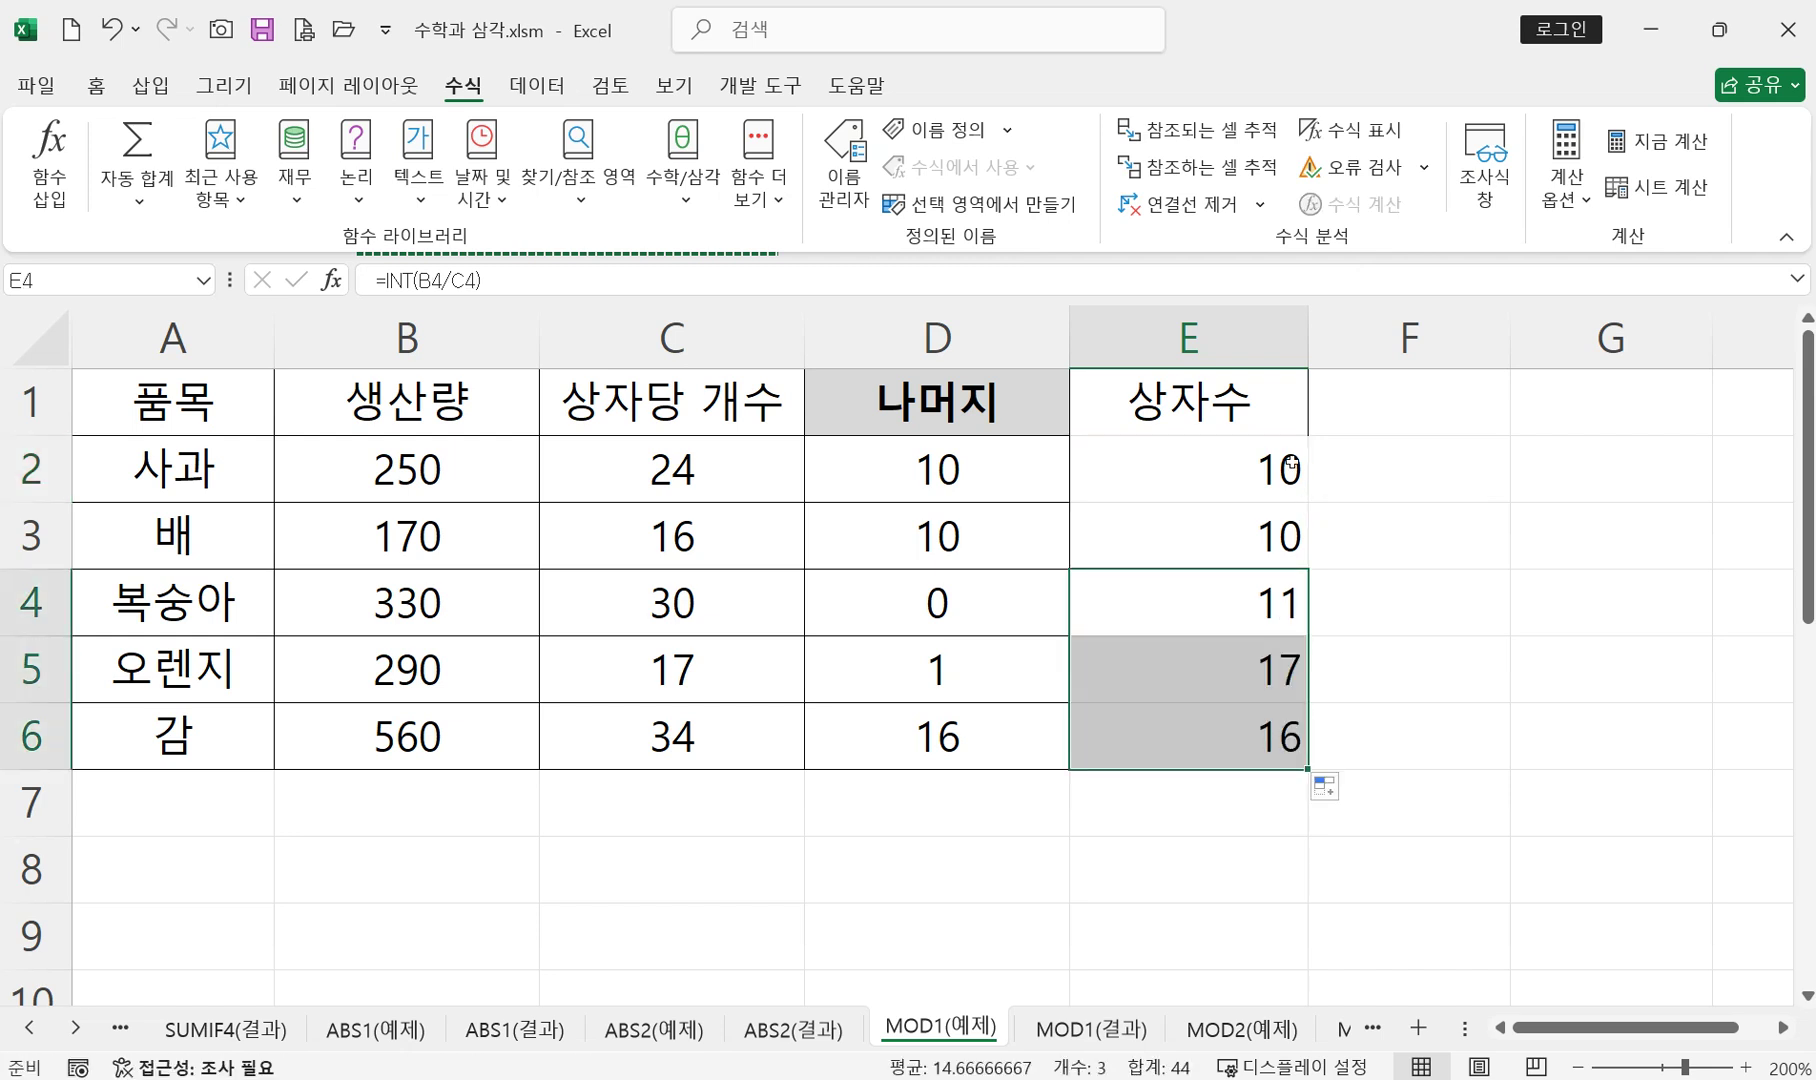
pyautogui.doubleClick(1265, 477)
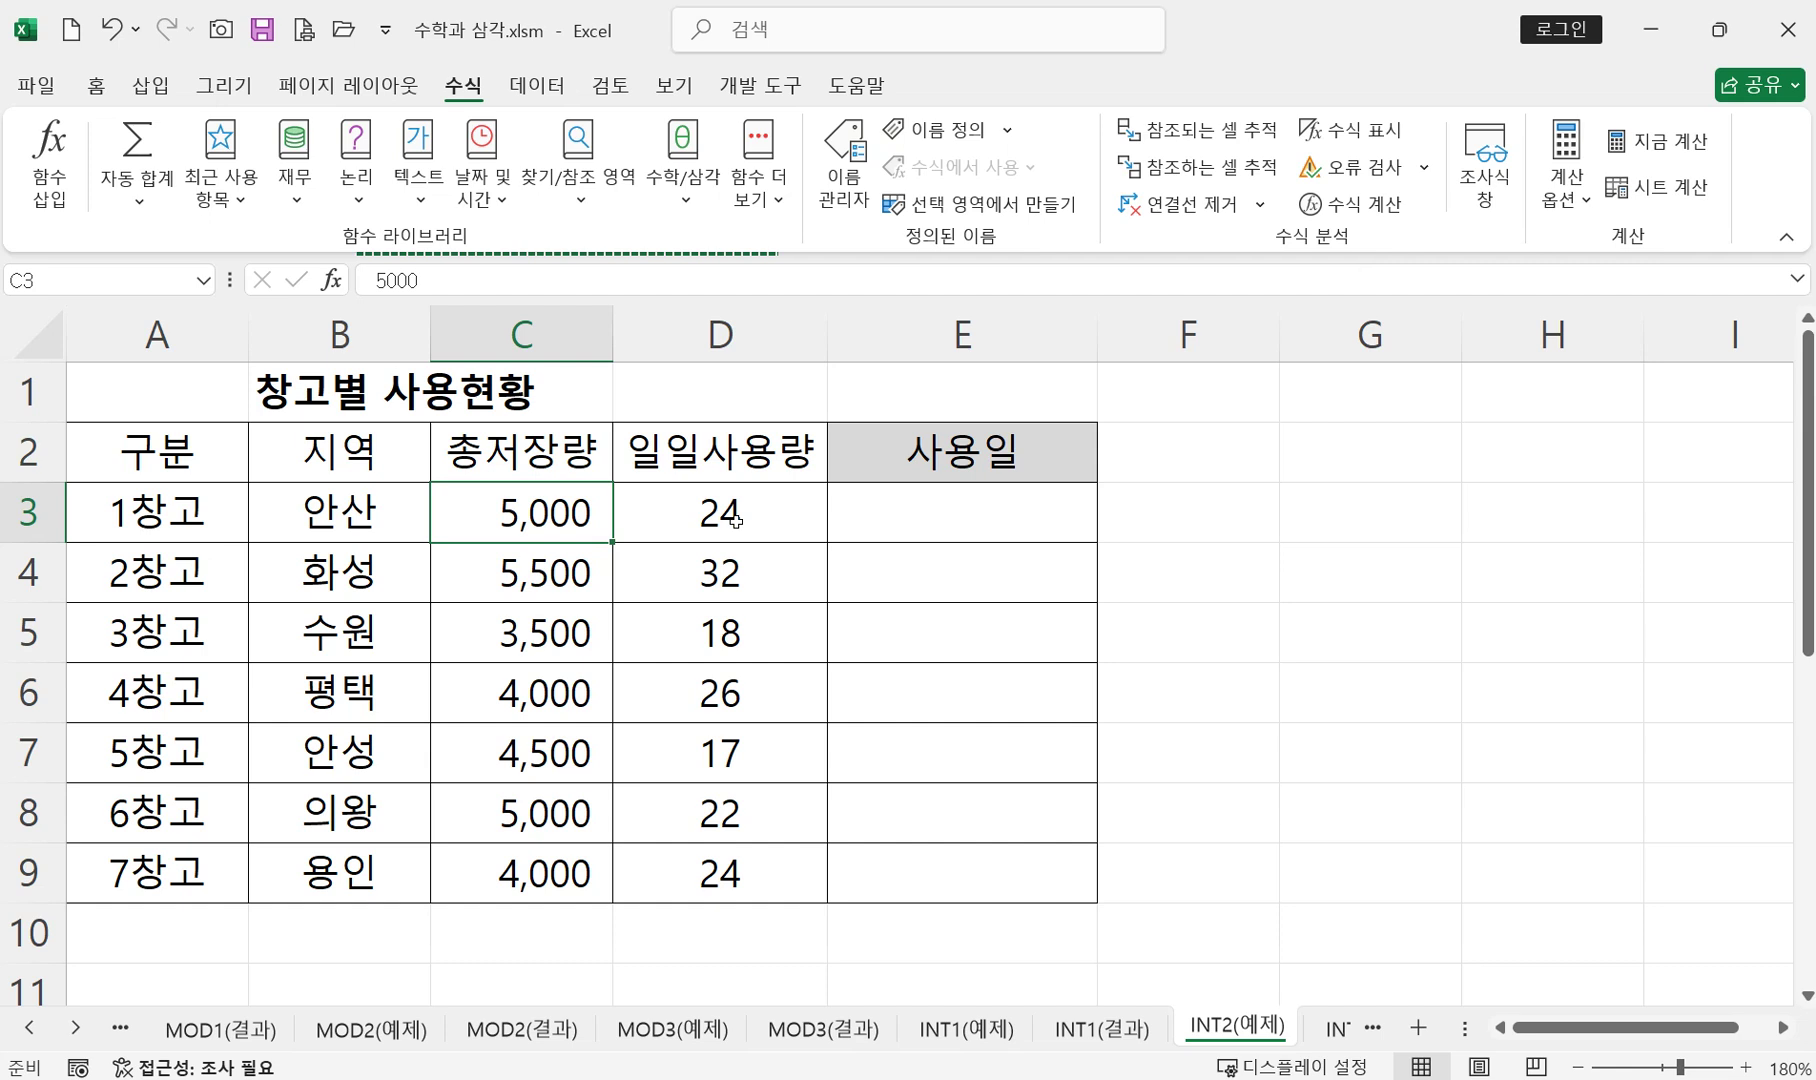
# - Write =INT(C3/D3) in E3 of the INT2(예제) sheet, dividing 1창고's 총저장량 by its 일일사용량
pyautogui.click(736, 520)
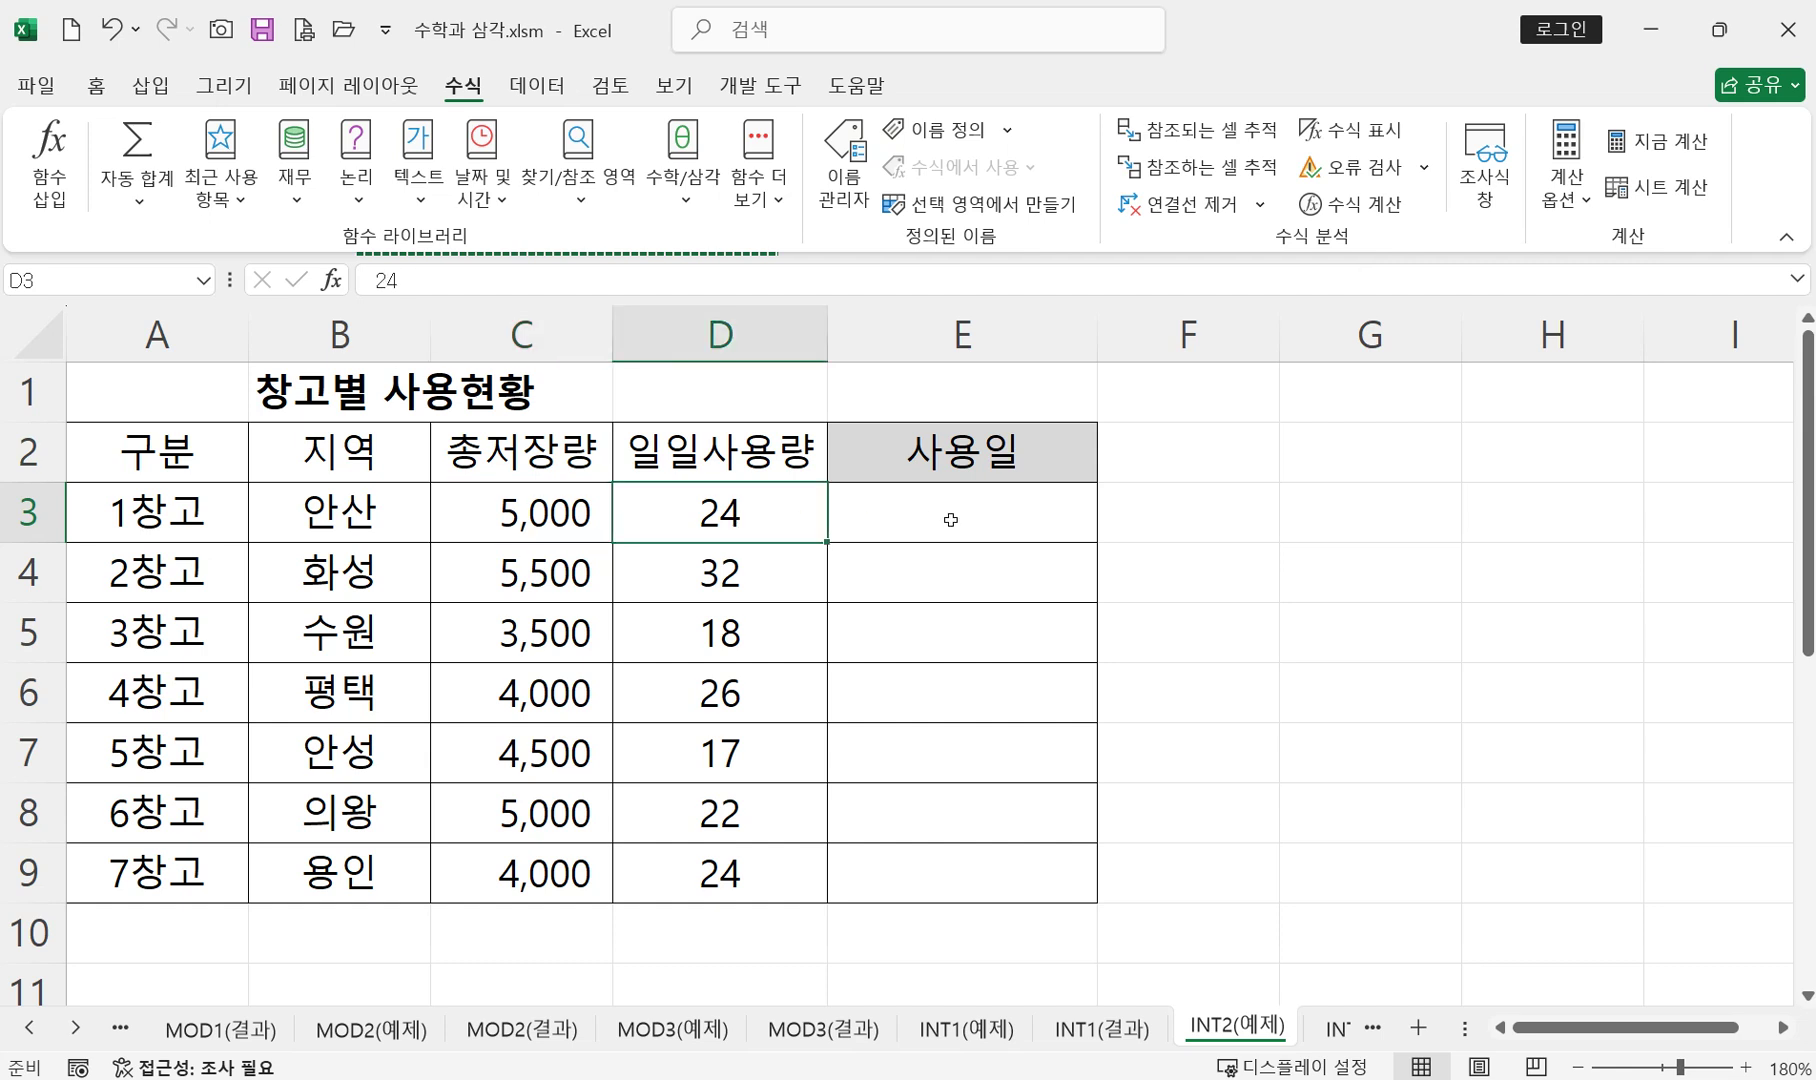
pyautogui.click(950, 520)
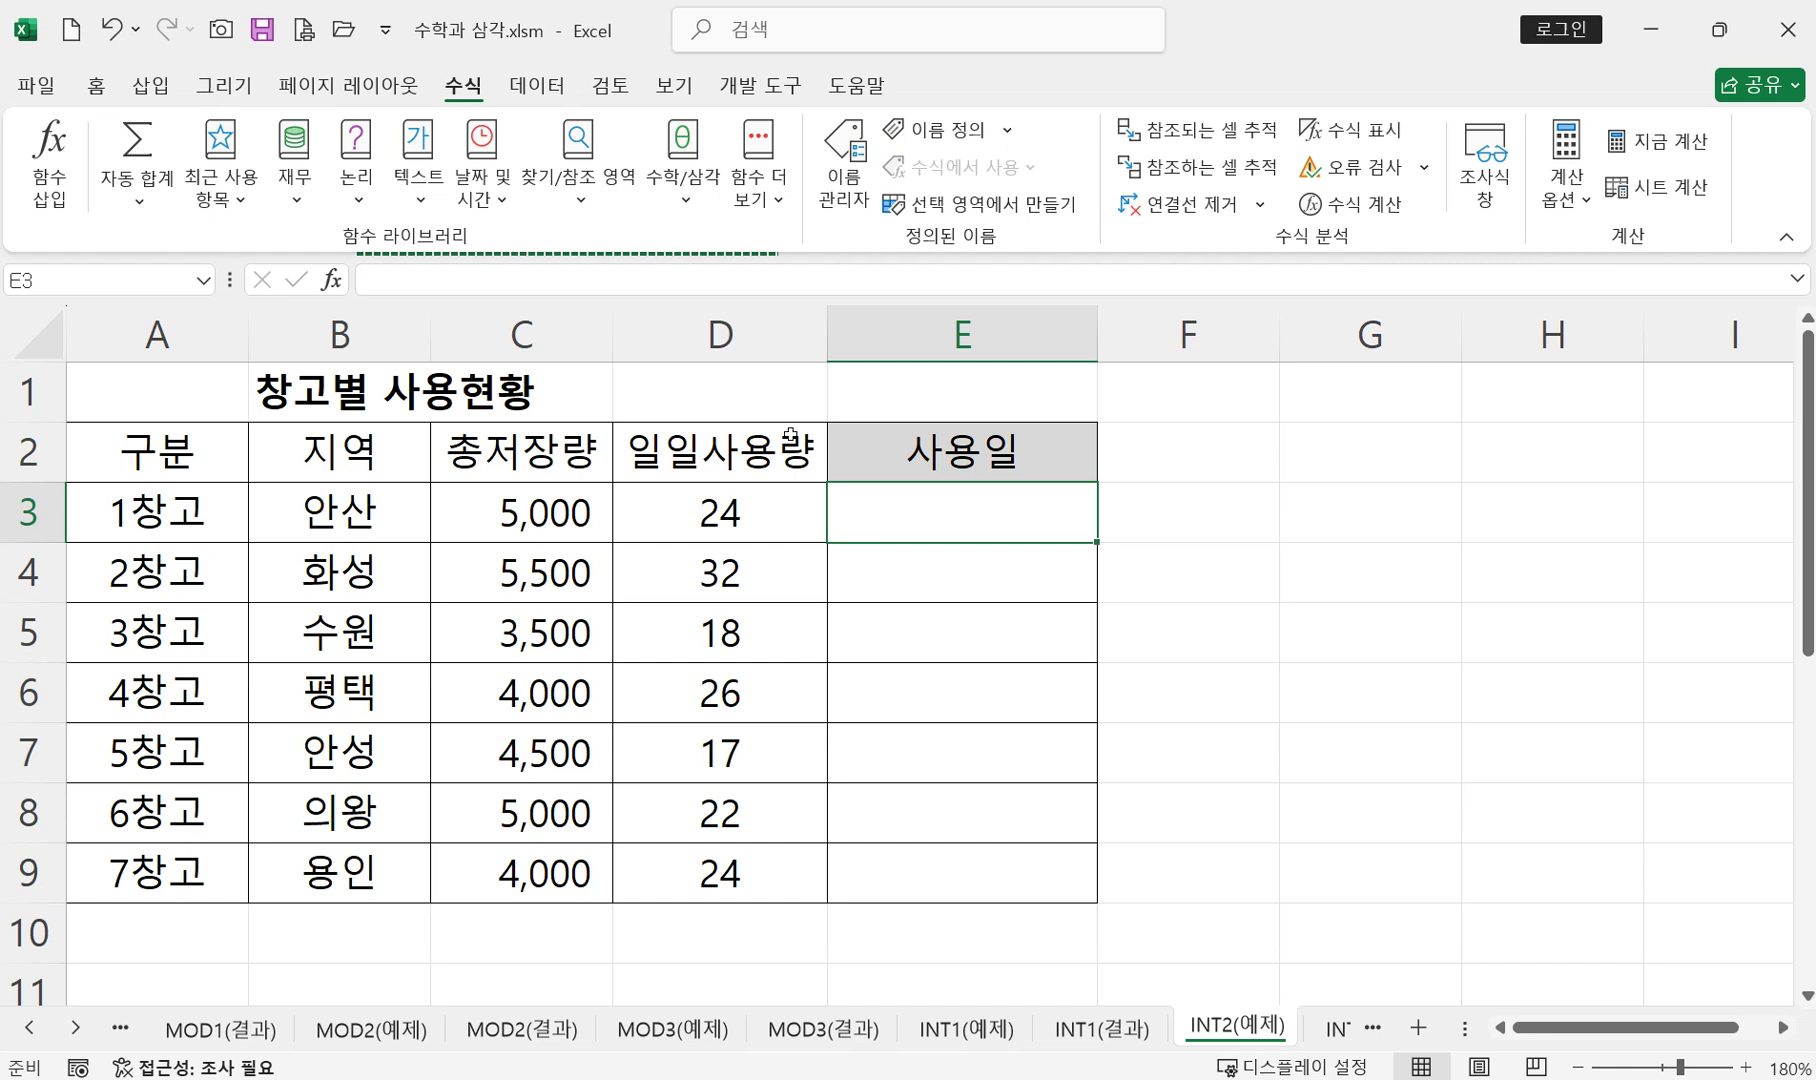
pyautogui.write('=ㅑ')
pyautogui.press('BackSpace')
pyautogui.write('in')
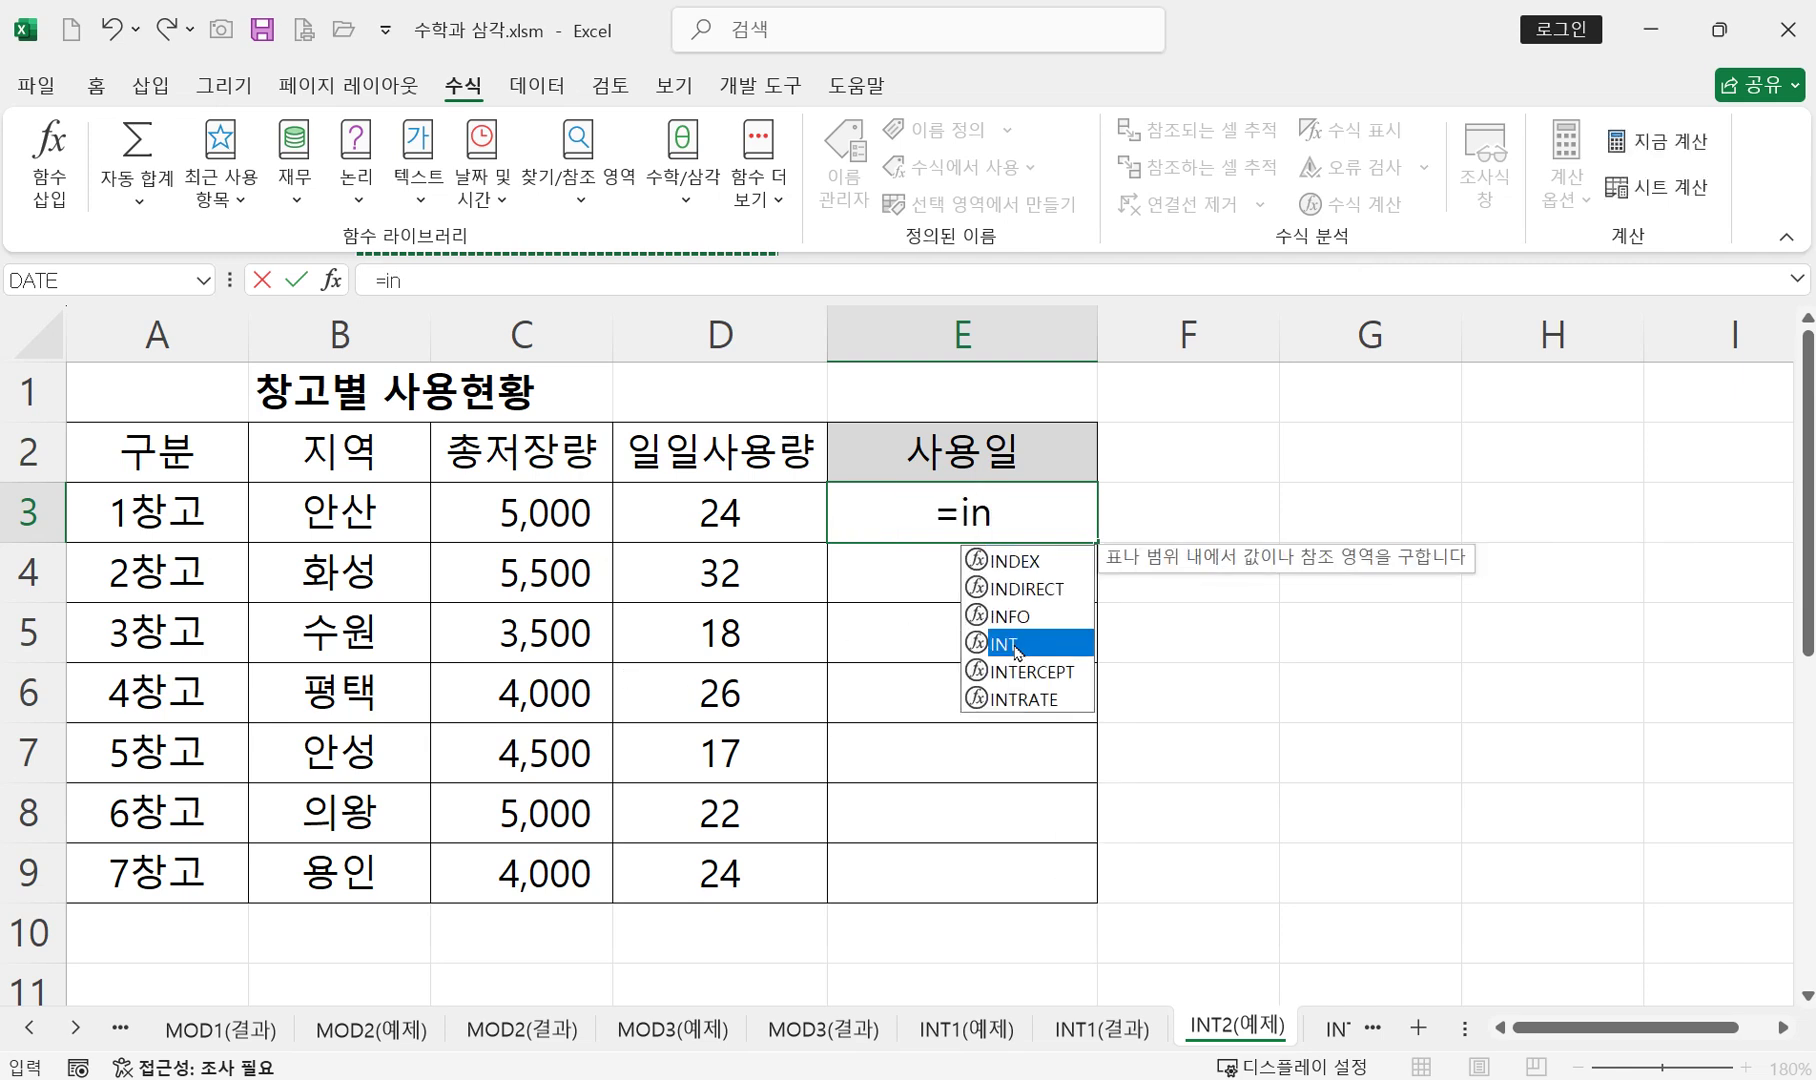
pyautogui.doubleClick(1004, 644)
pyautogui.click(565, 516)
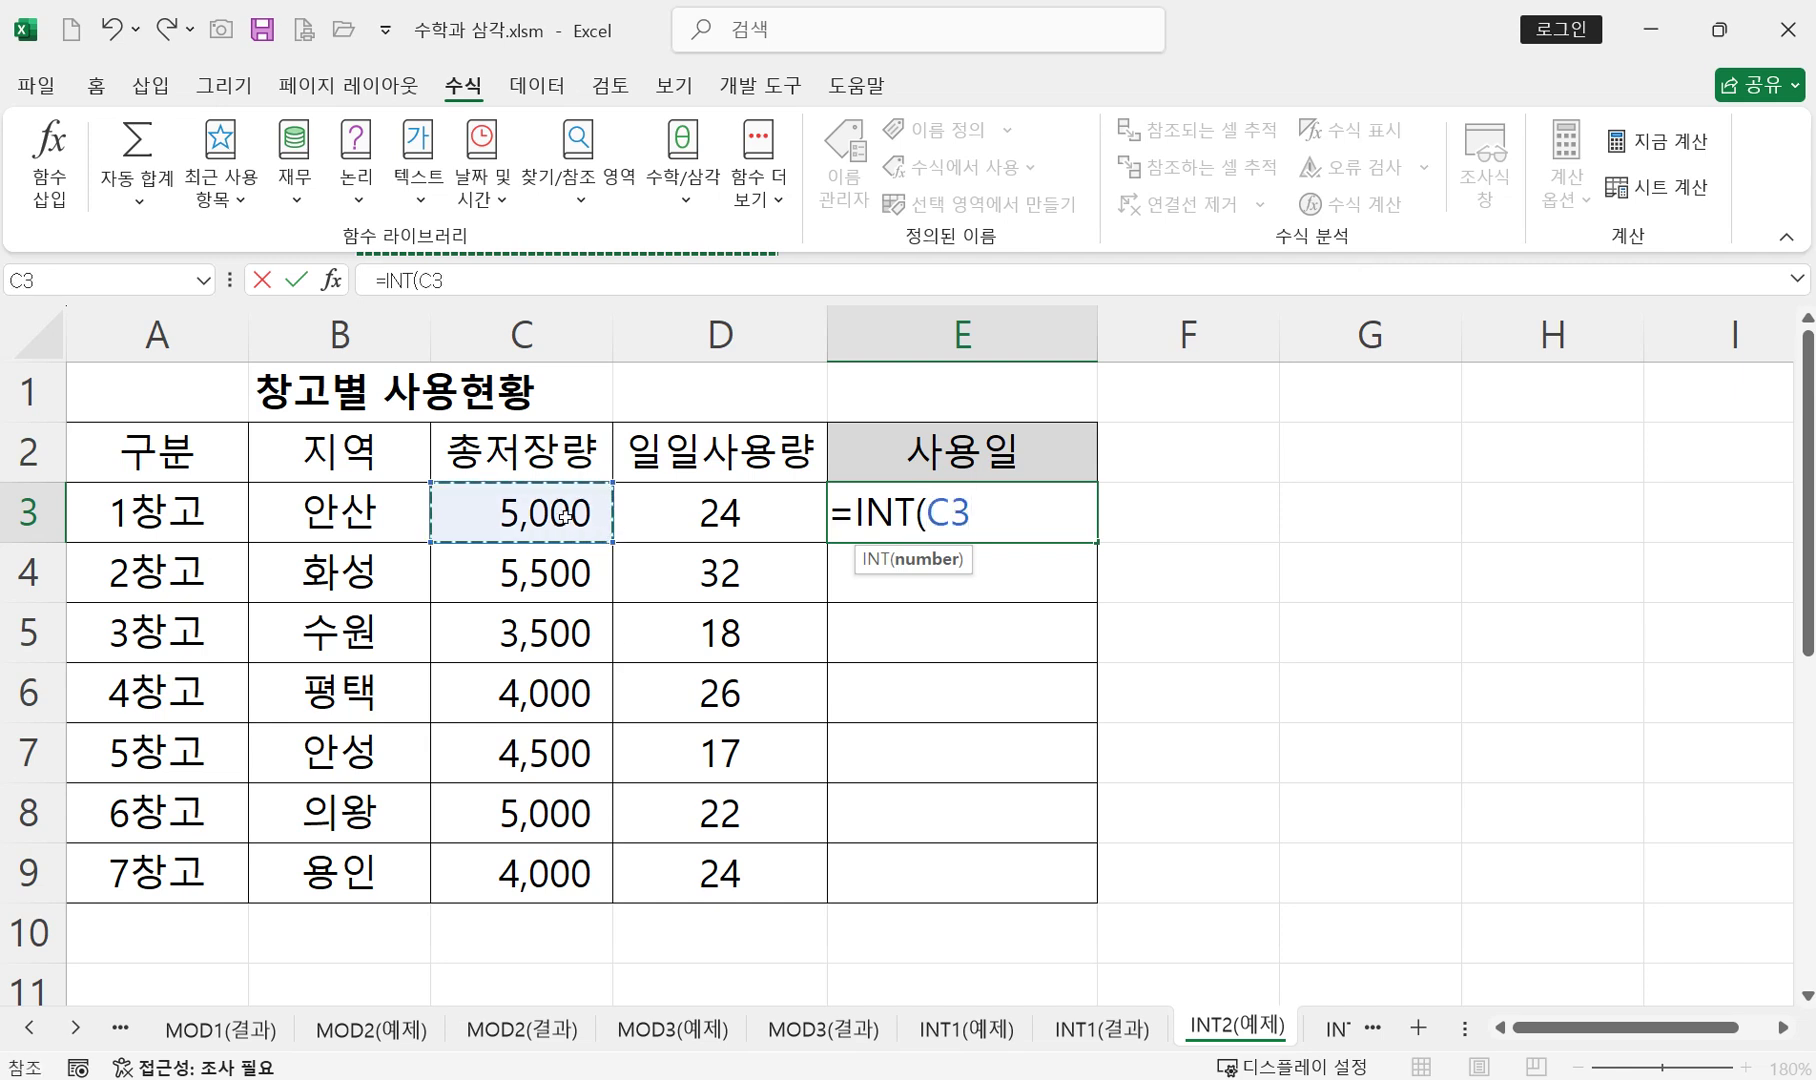
pyautogui.write('/')
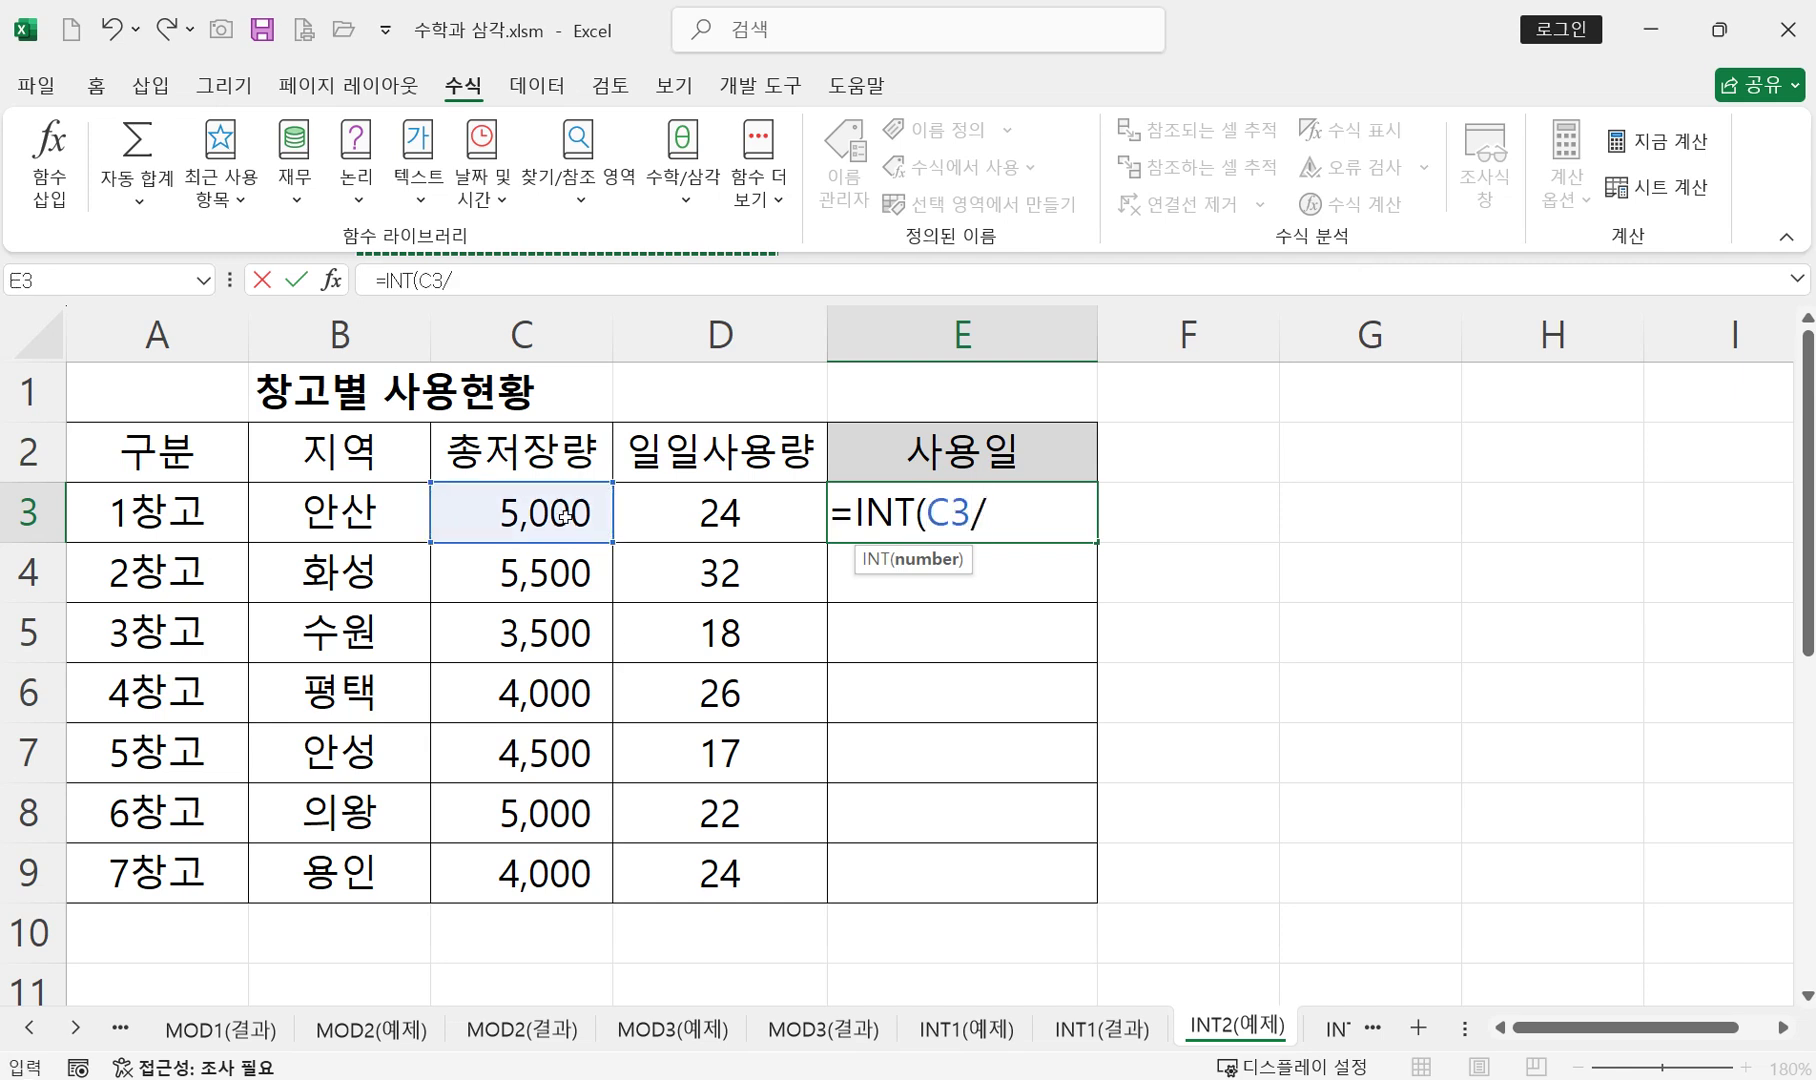
pyautogui.click(735, 505)
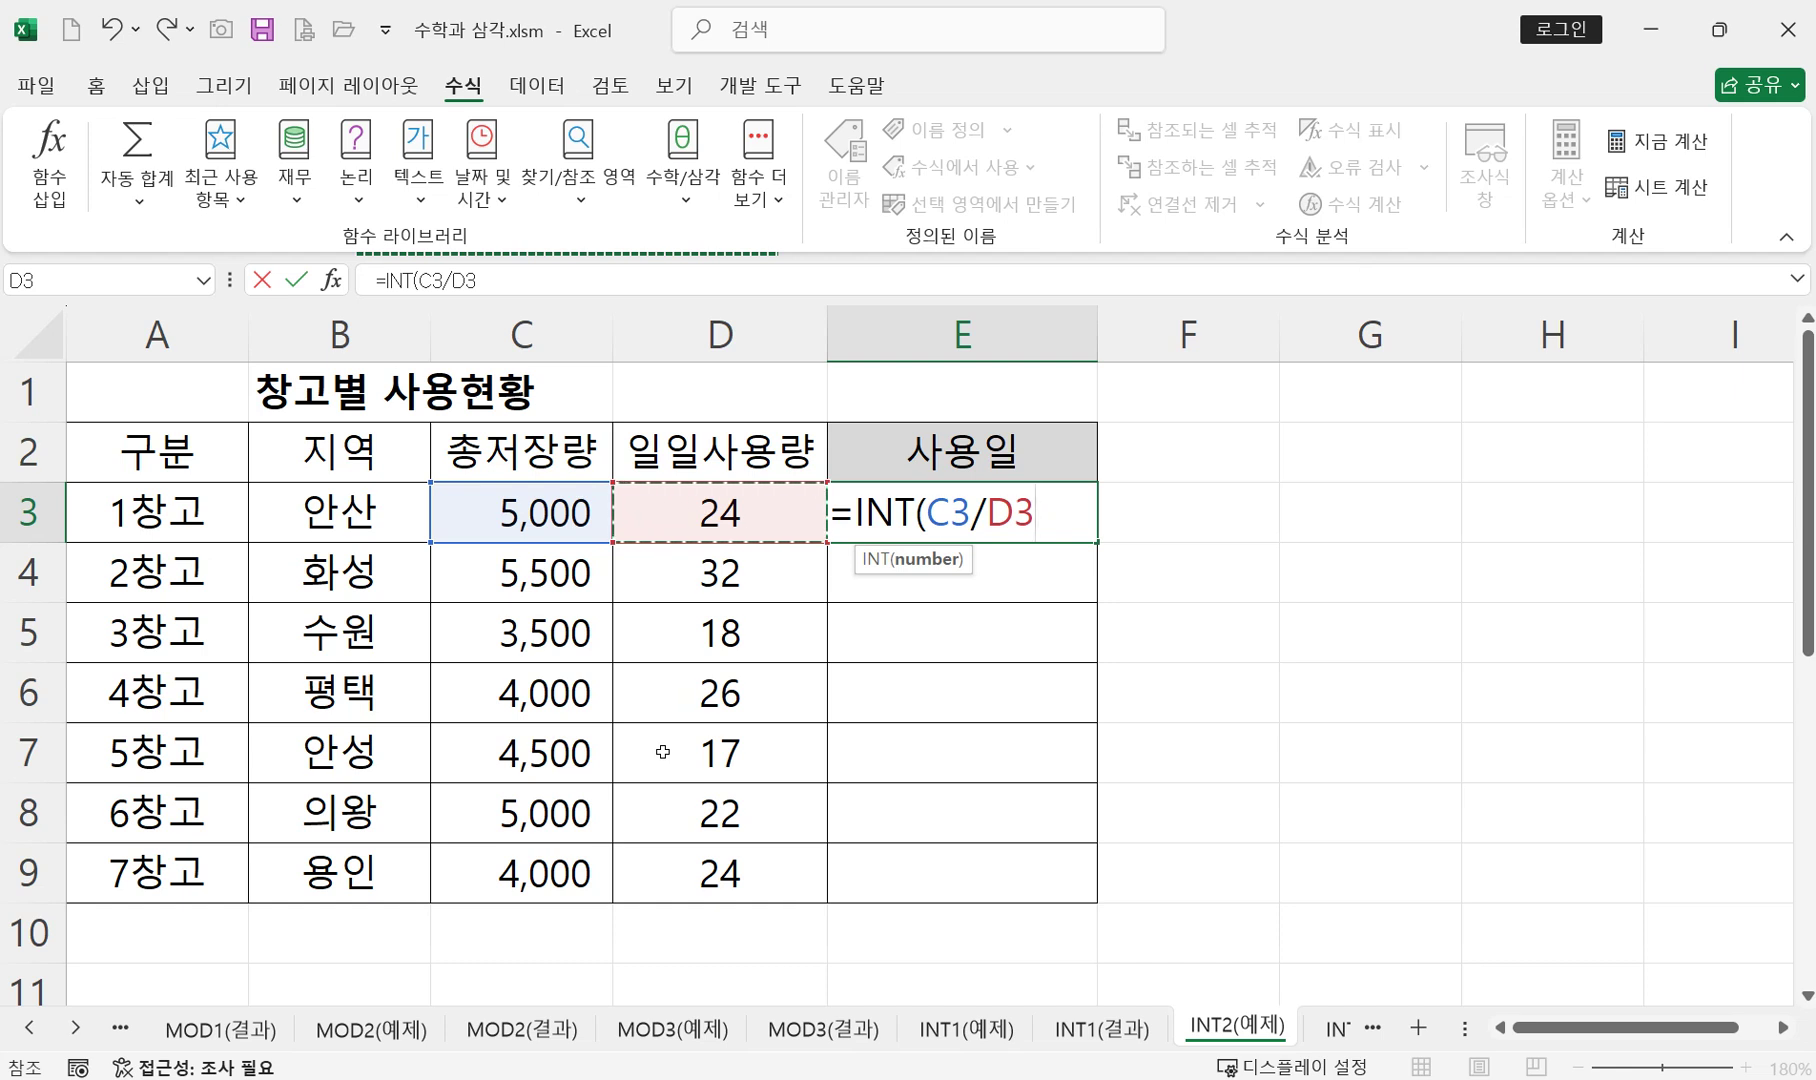
pyautogui.write(')')
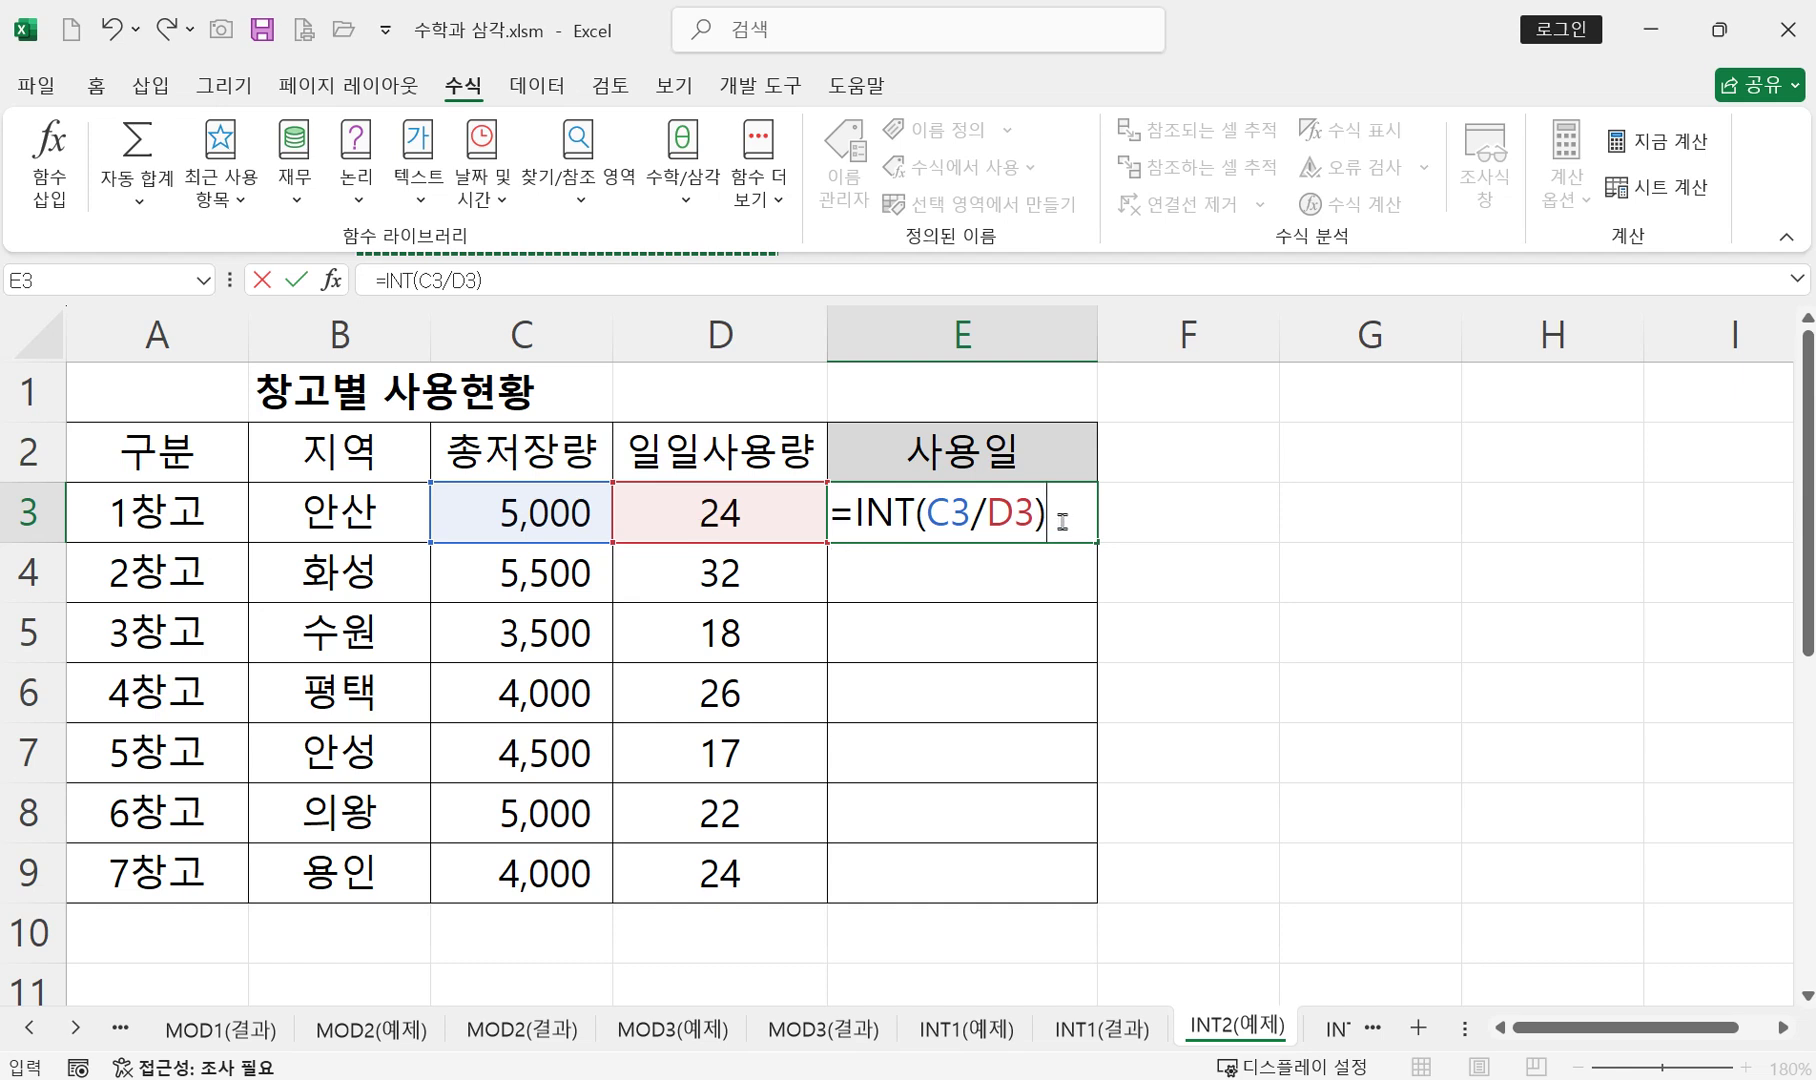
# - Strip the INT function from the E3 formula and enter it as the plain division =C3/D3
pyautogui.press('BackSpace')
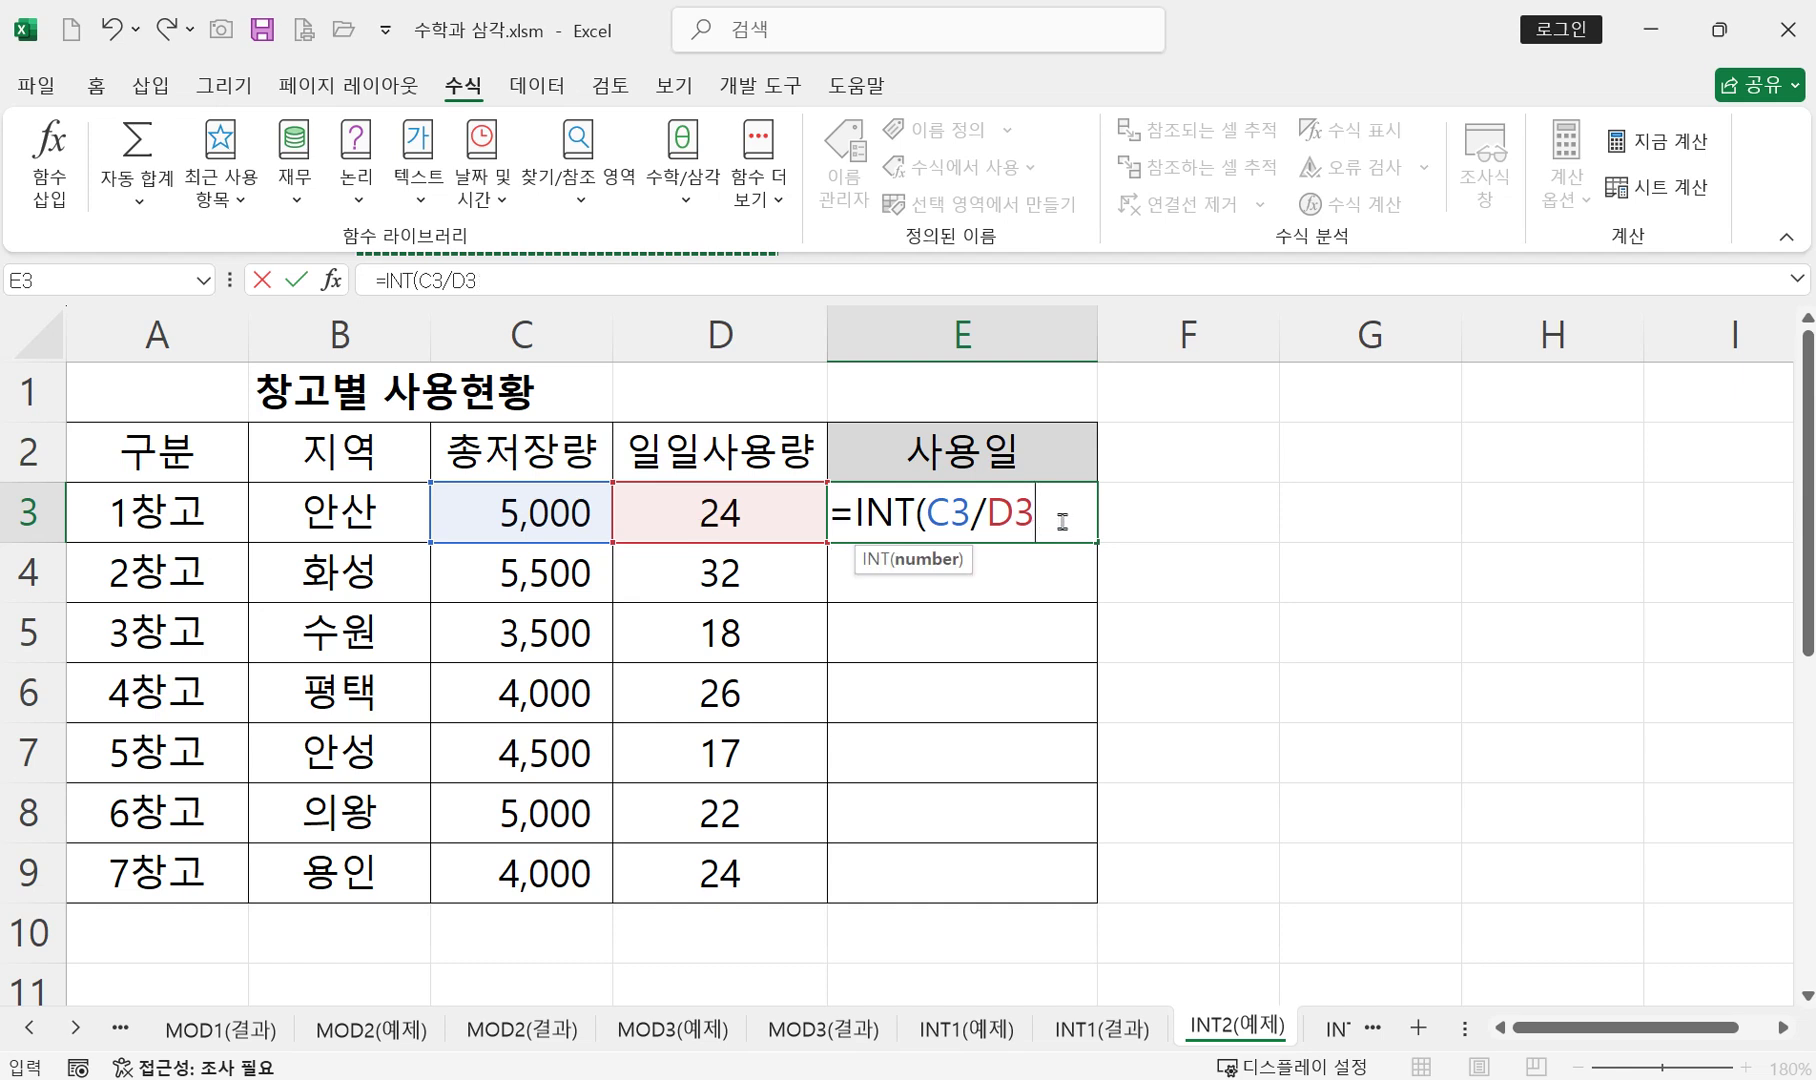
pyautogui.click(926, 514)
pyautogui.press('BackSpace')
pyautogui.press('BackSpace')
pyautogui.press('BackSpace')
pyautogui.press('BackSpace')
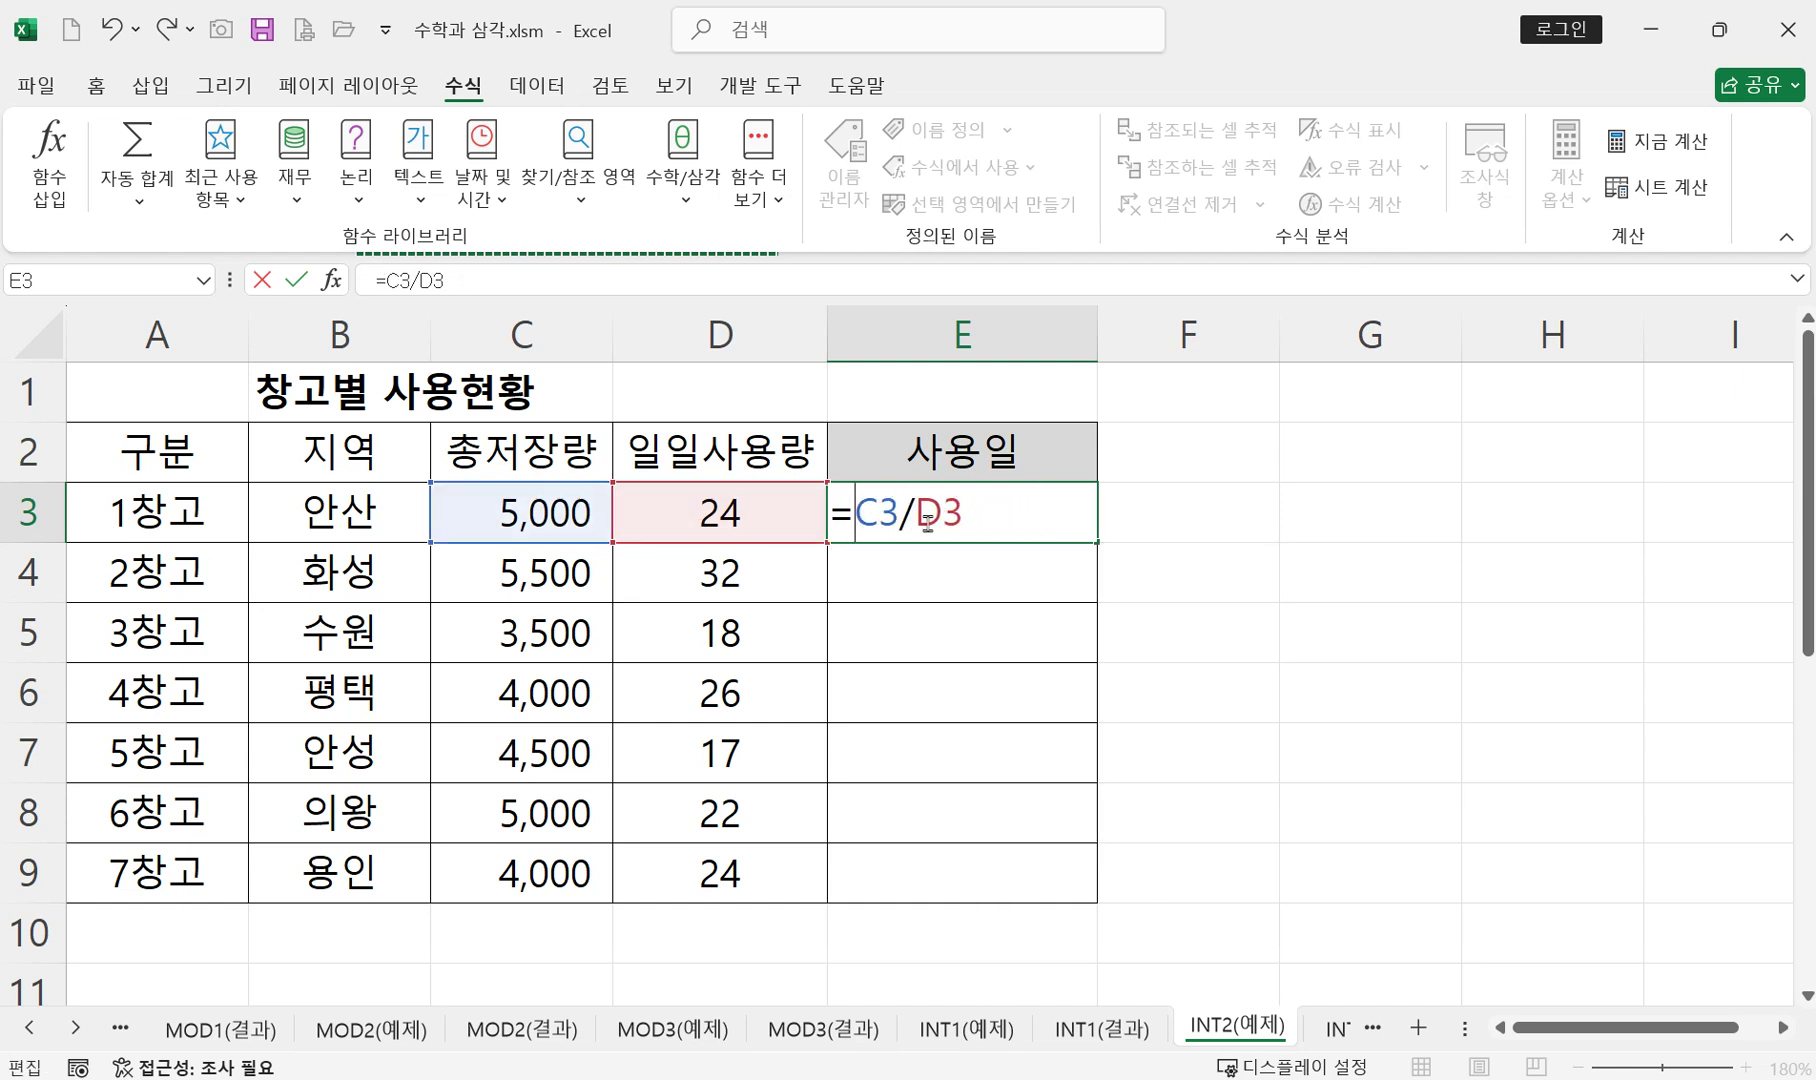
pyautogui.press('Return')
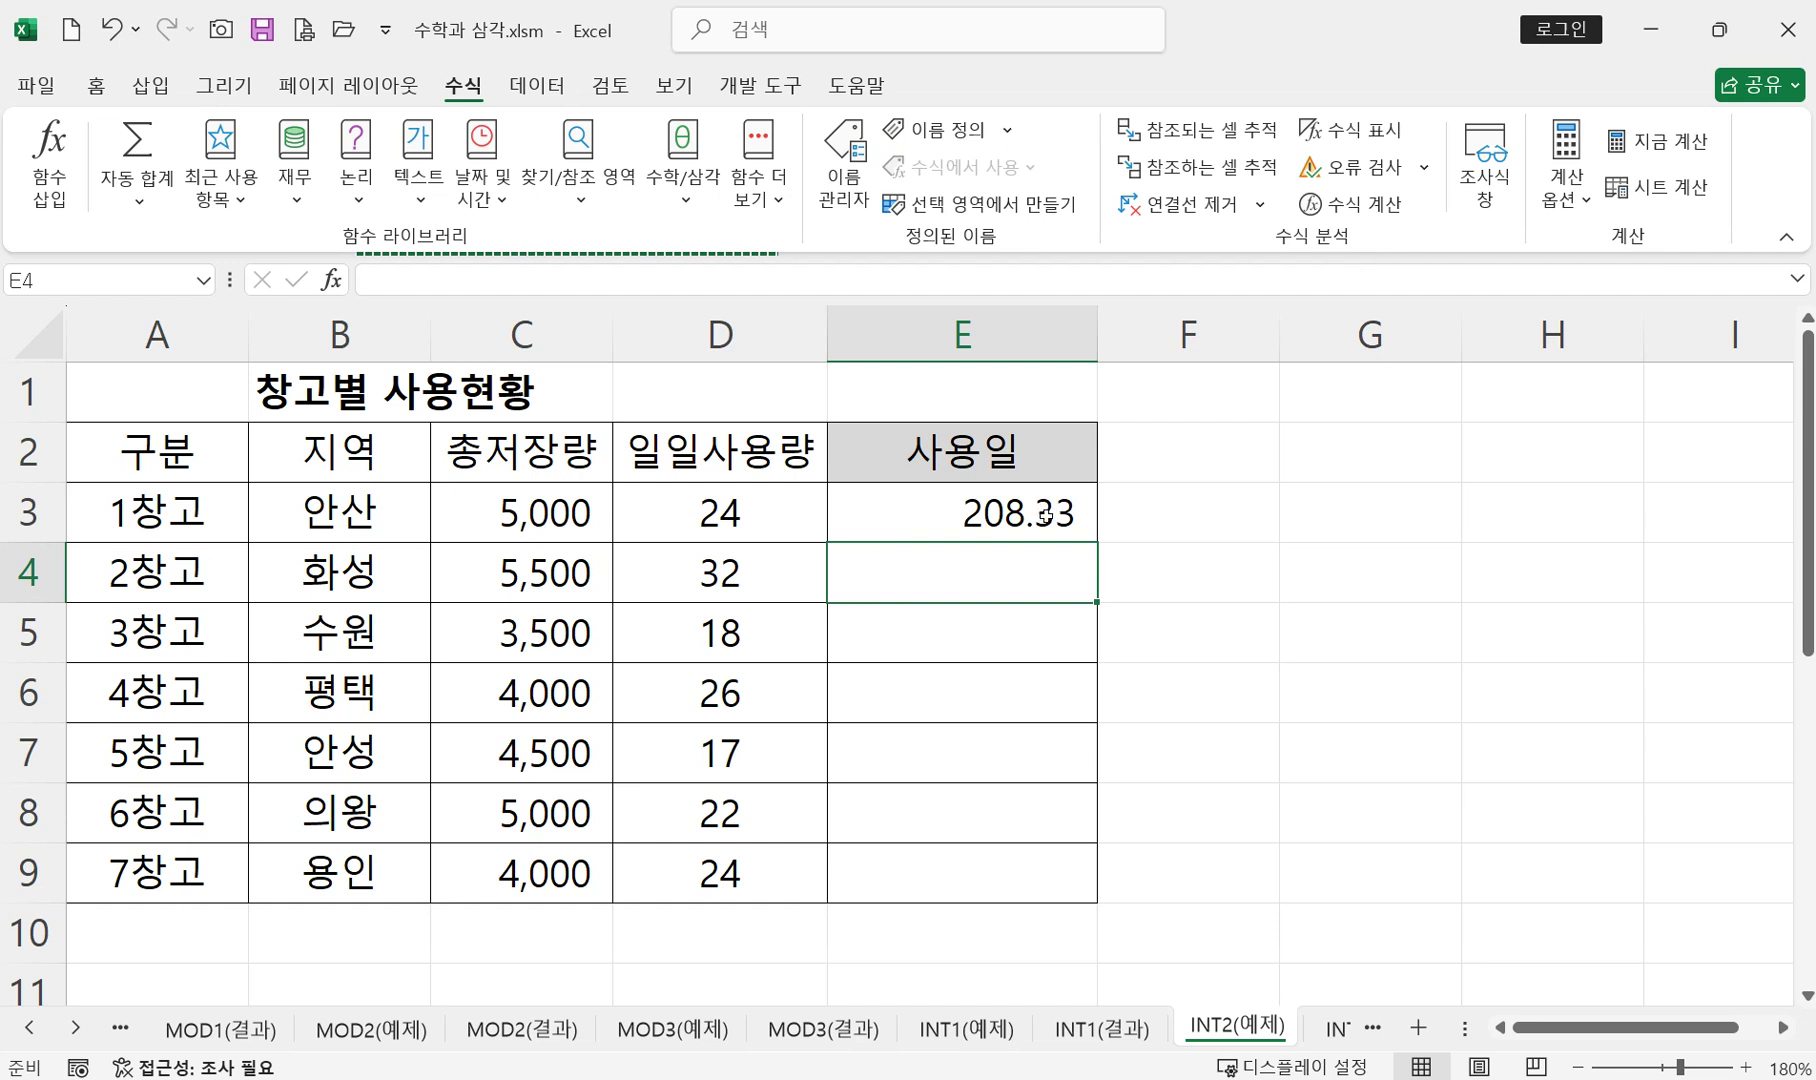
# - Wrap the division in E3 with INT so the formula reads =INT(C3/D3)
pyautogui.click(1041, 519)
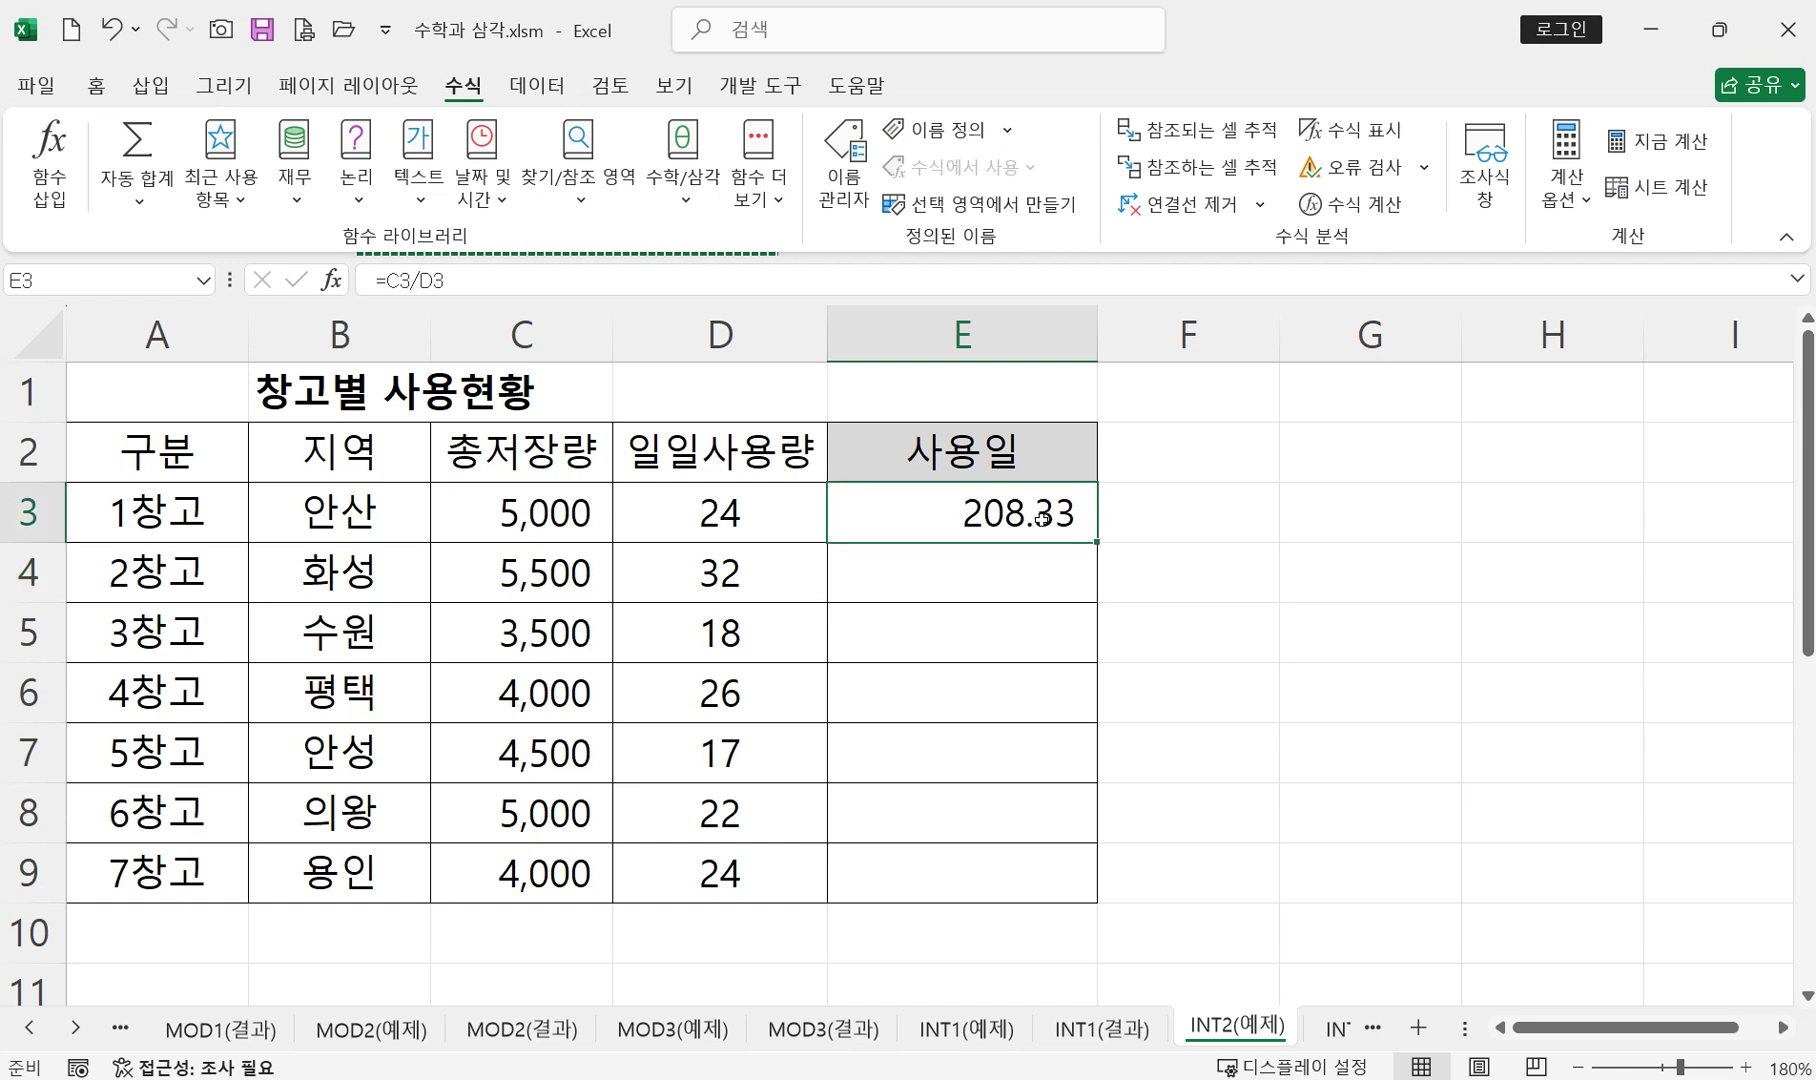
pyautogui.doubleClick(1048, 513)
pyautogui.click(854, 521)
pyautogui.write('in')
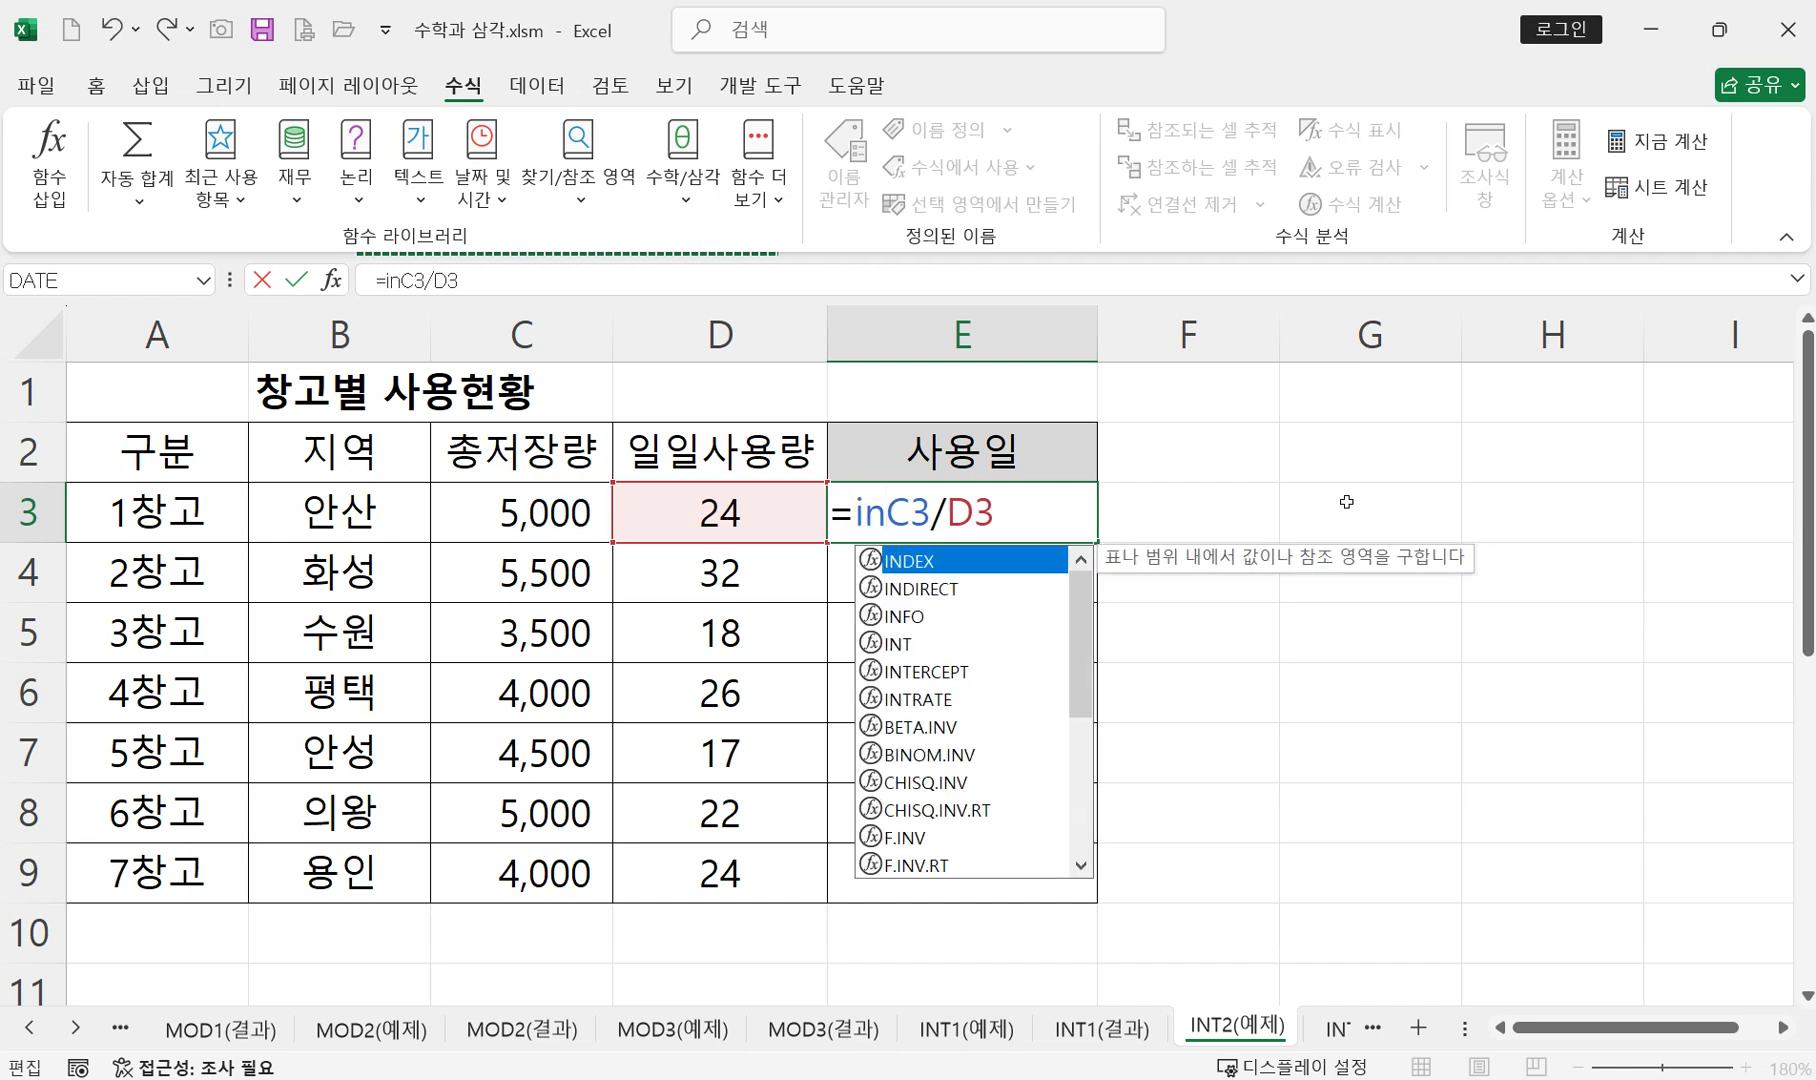
pyautogui.doubleClick(914, 644)
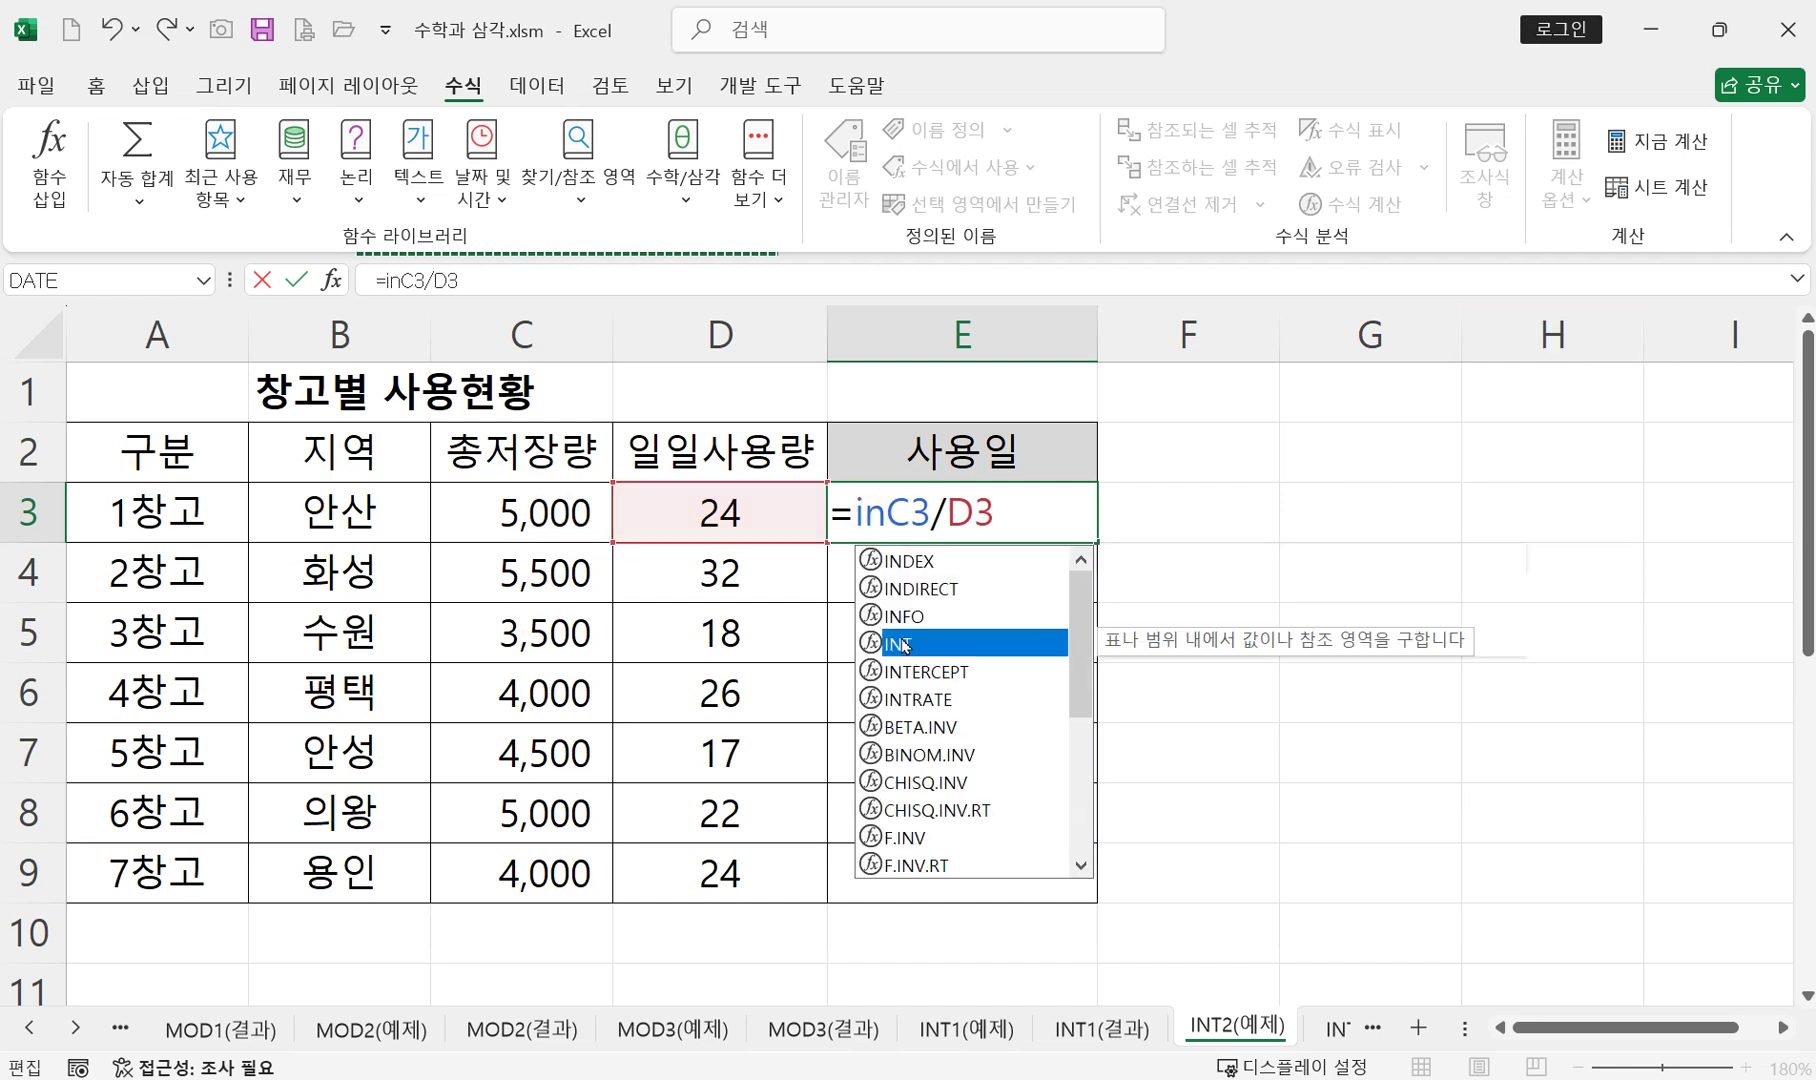
pyautogui.click(1059, 523)
pyautogui.write(')')
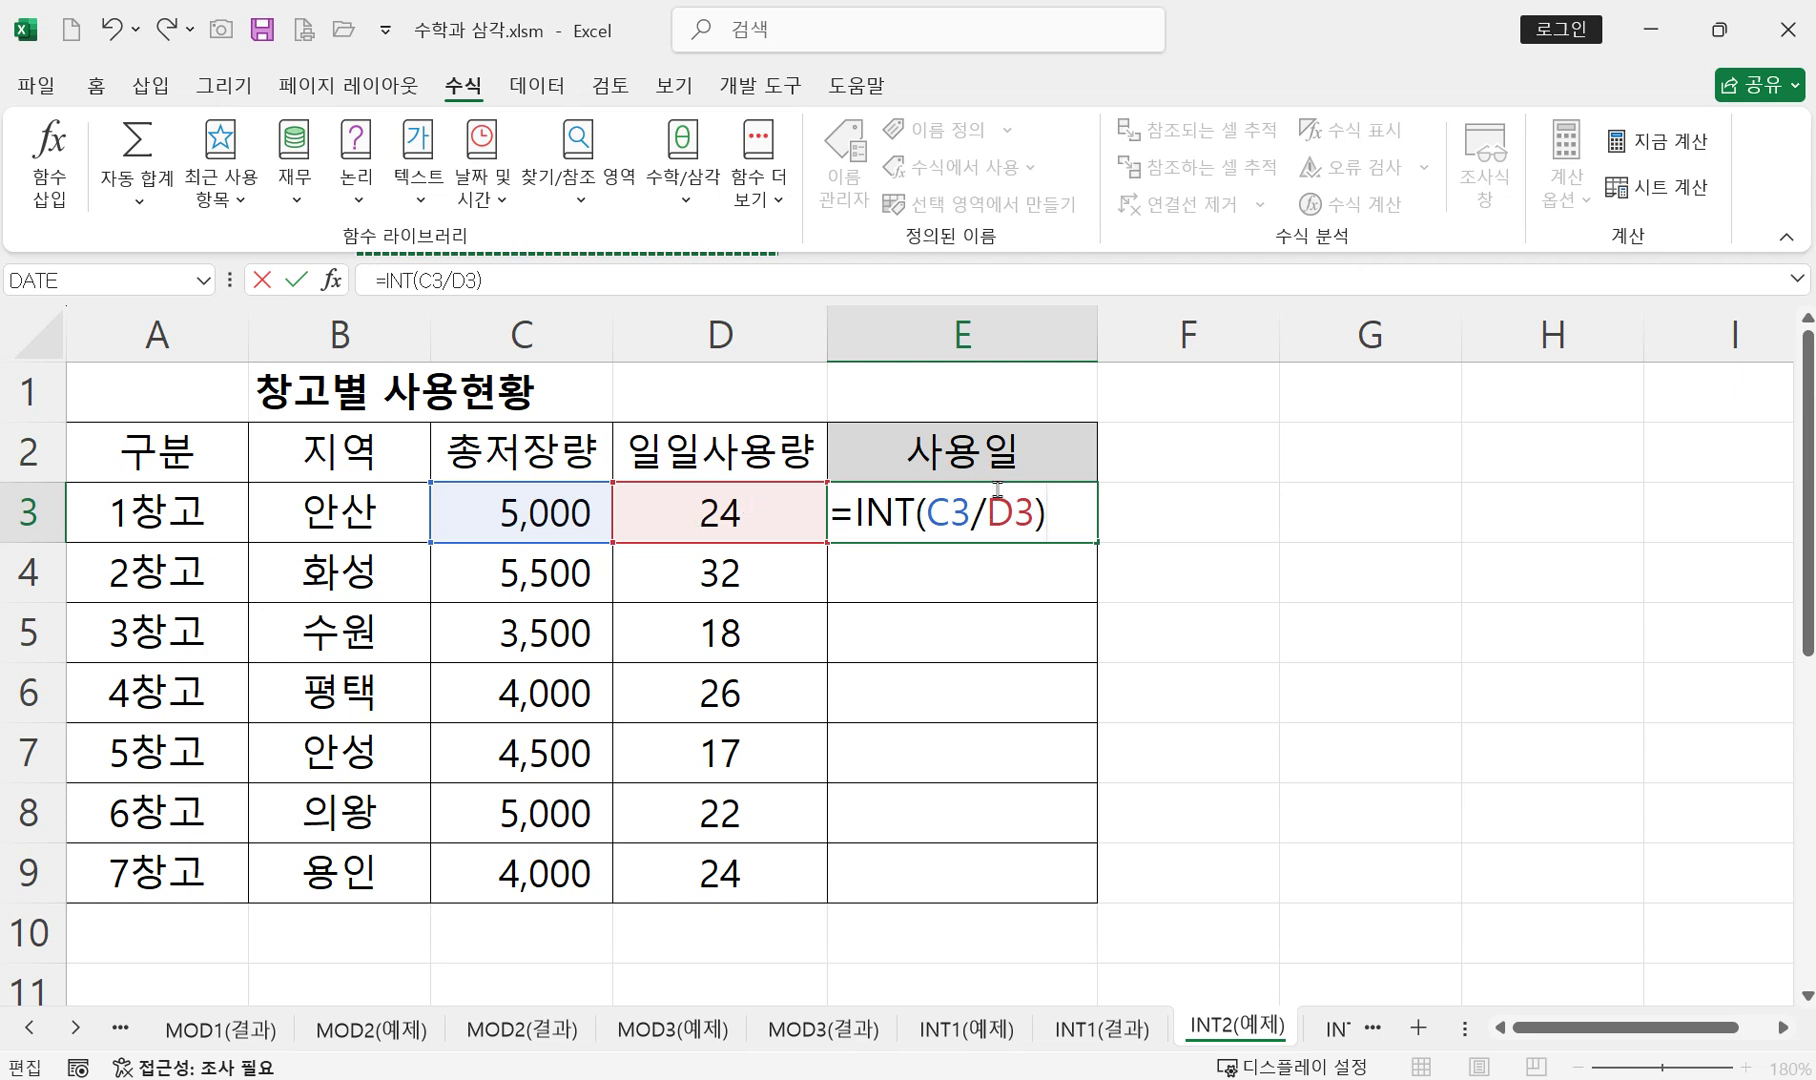
pyautogui.press('Return')
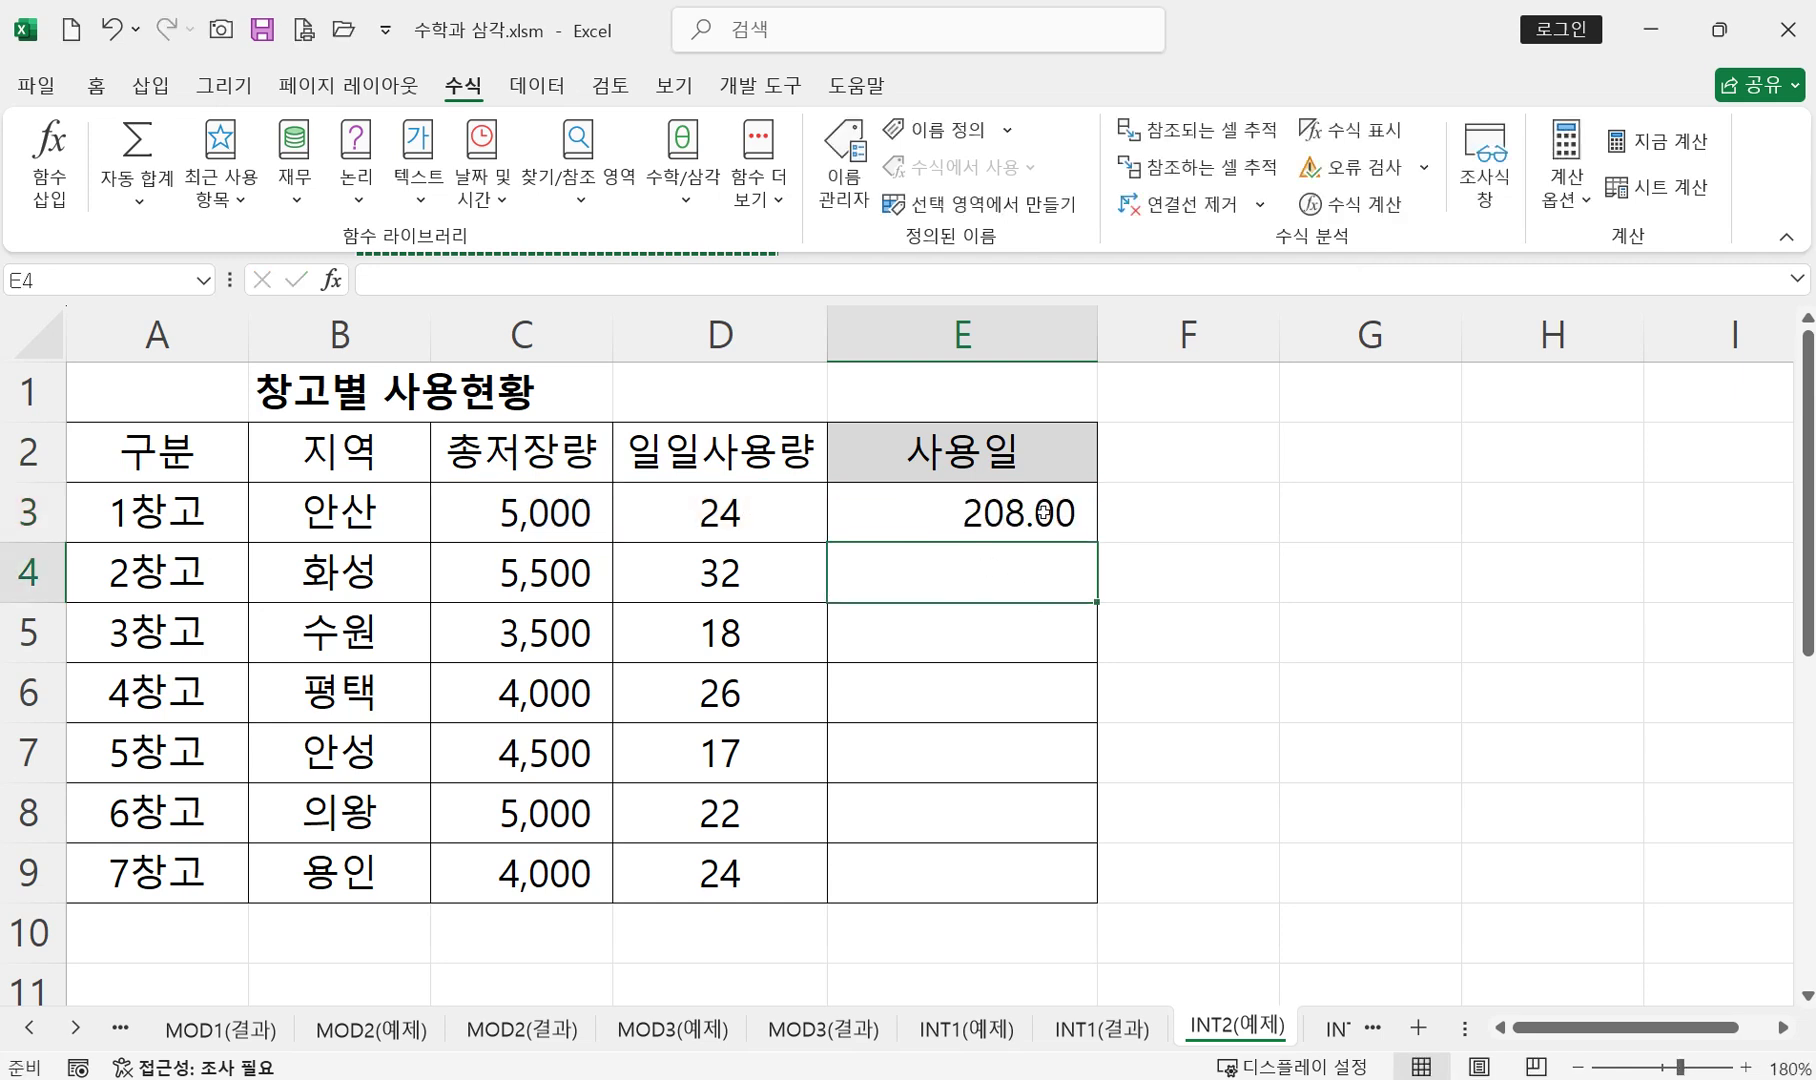
# - Append & "일" to the INT formula in E3 so the 사용일 result carries the day unit
pyautogui.click(1043, 512)
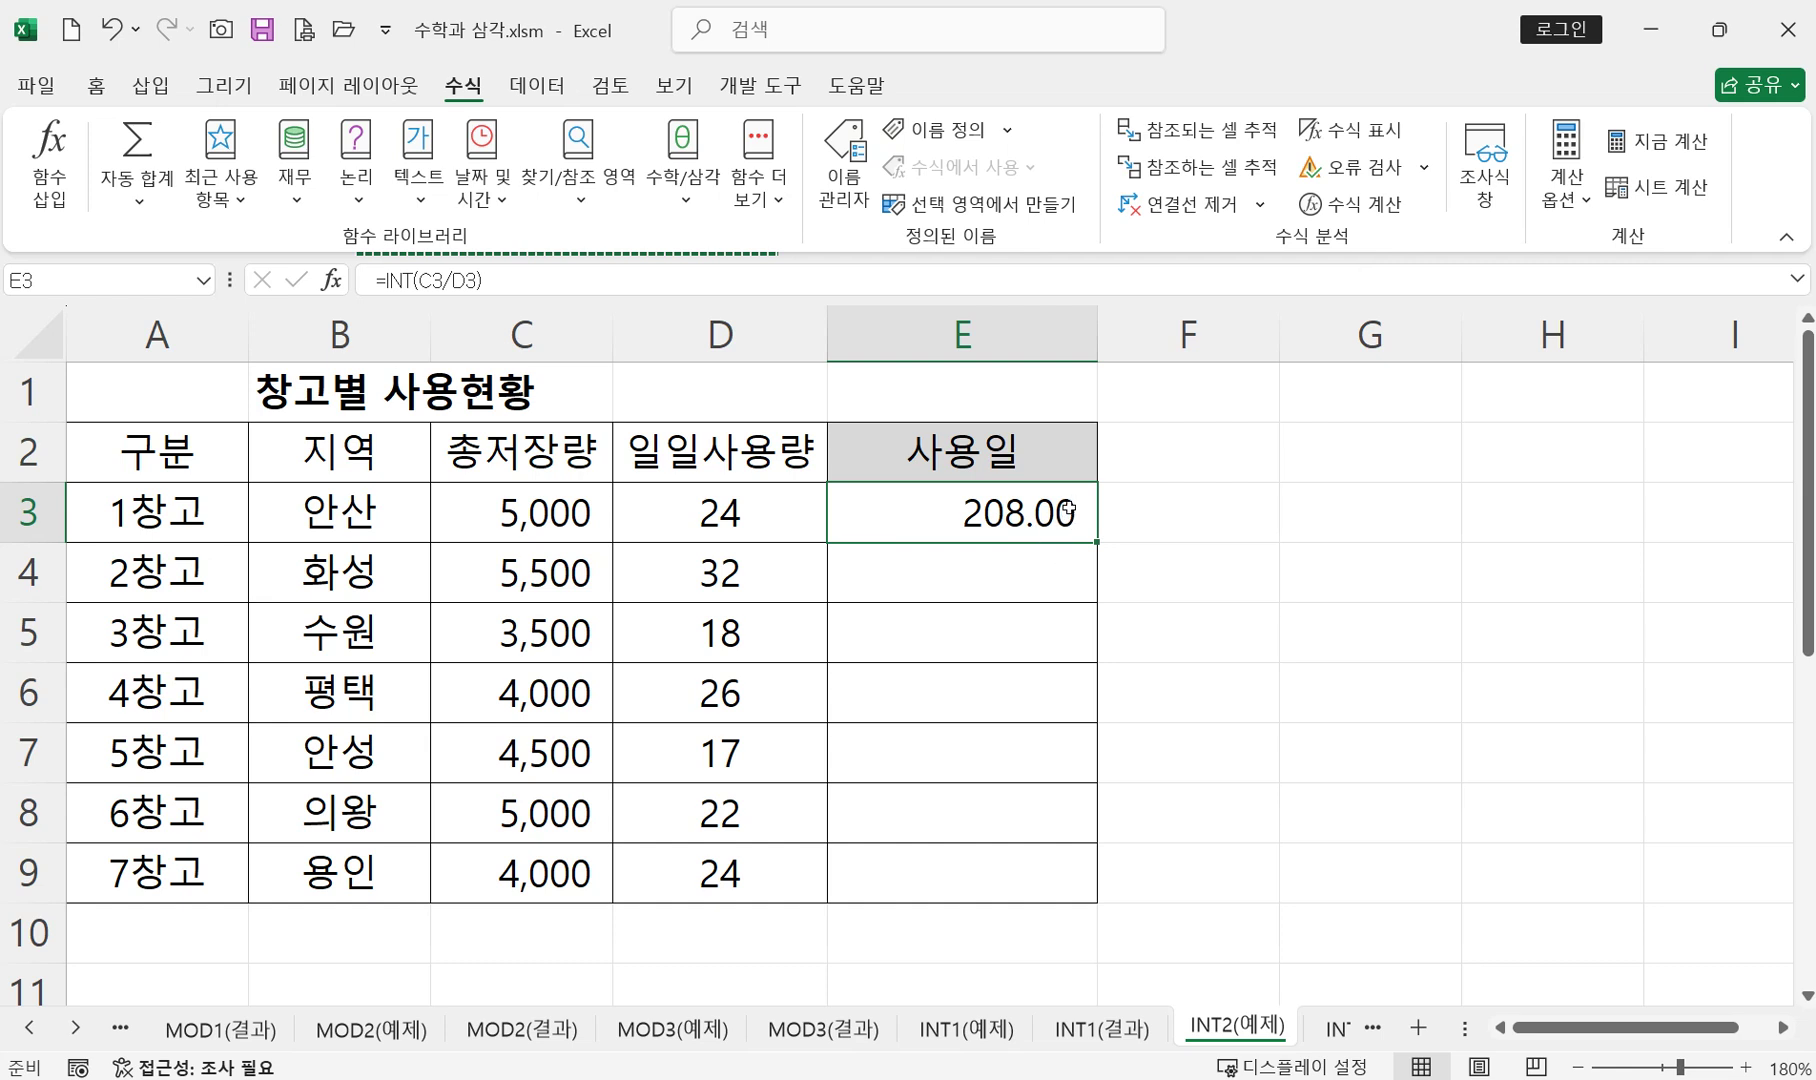
pyautogui.doubleClick(1067, 509)
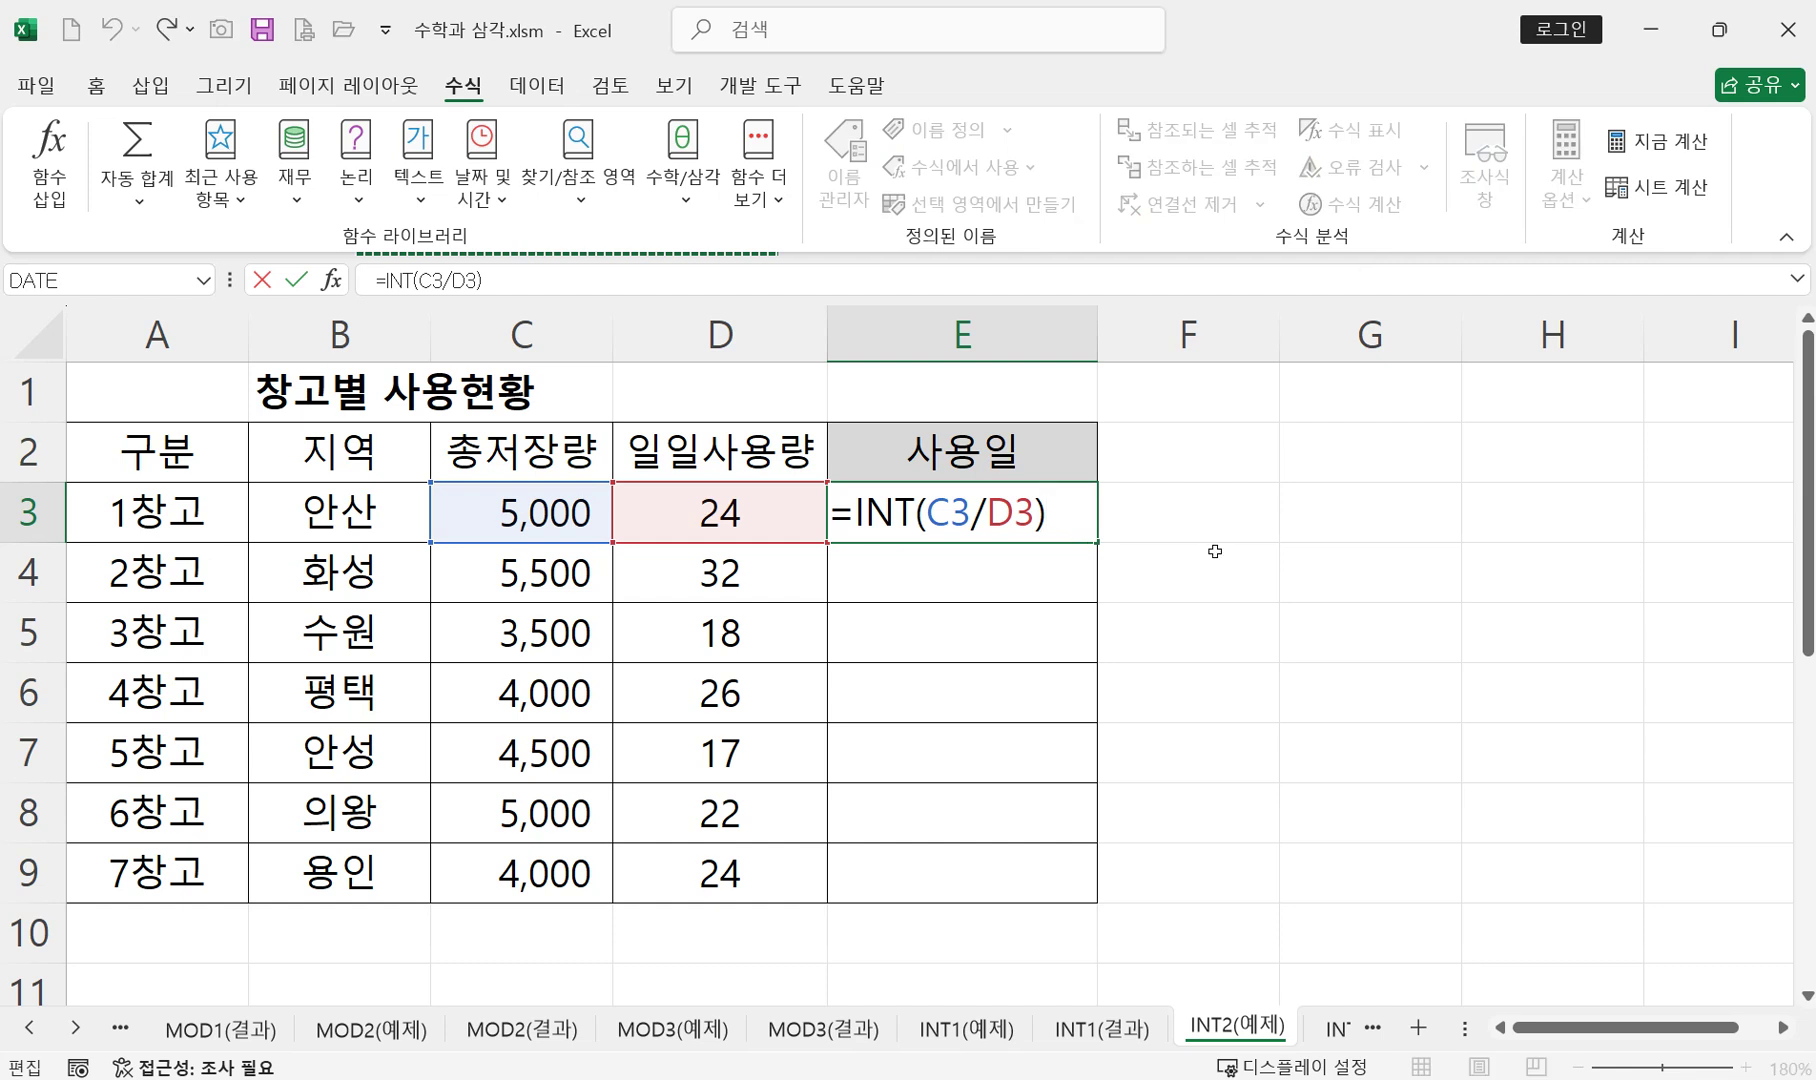
pyautogui.write('&')
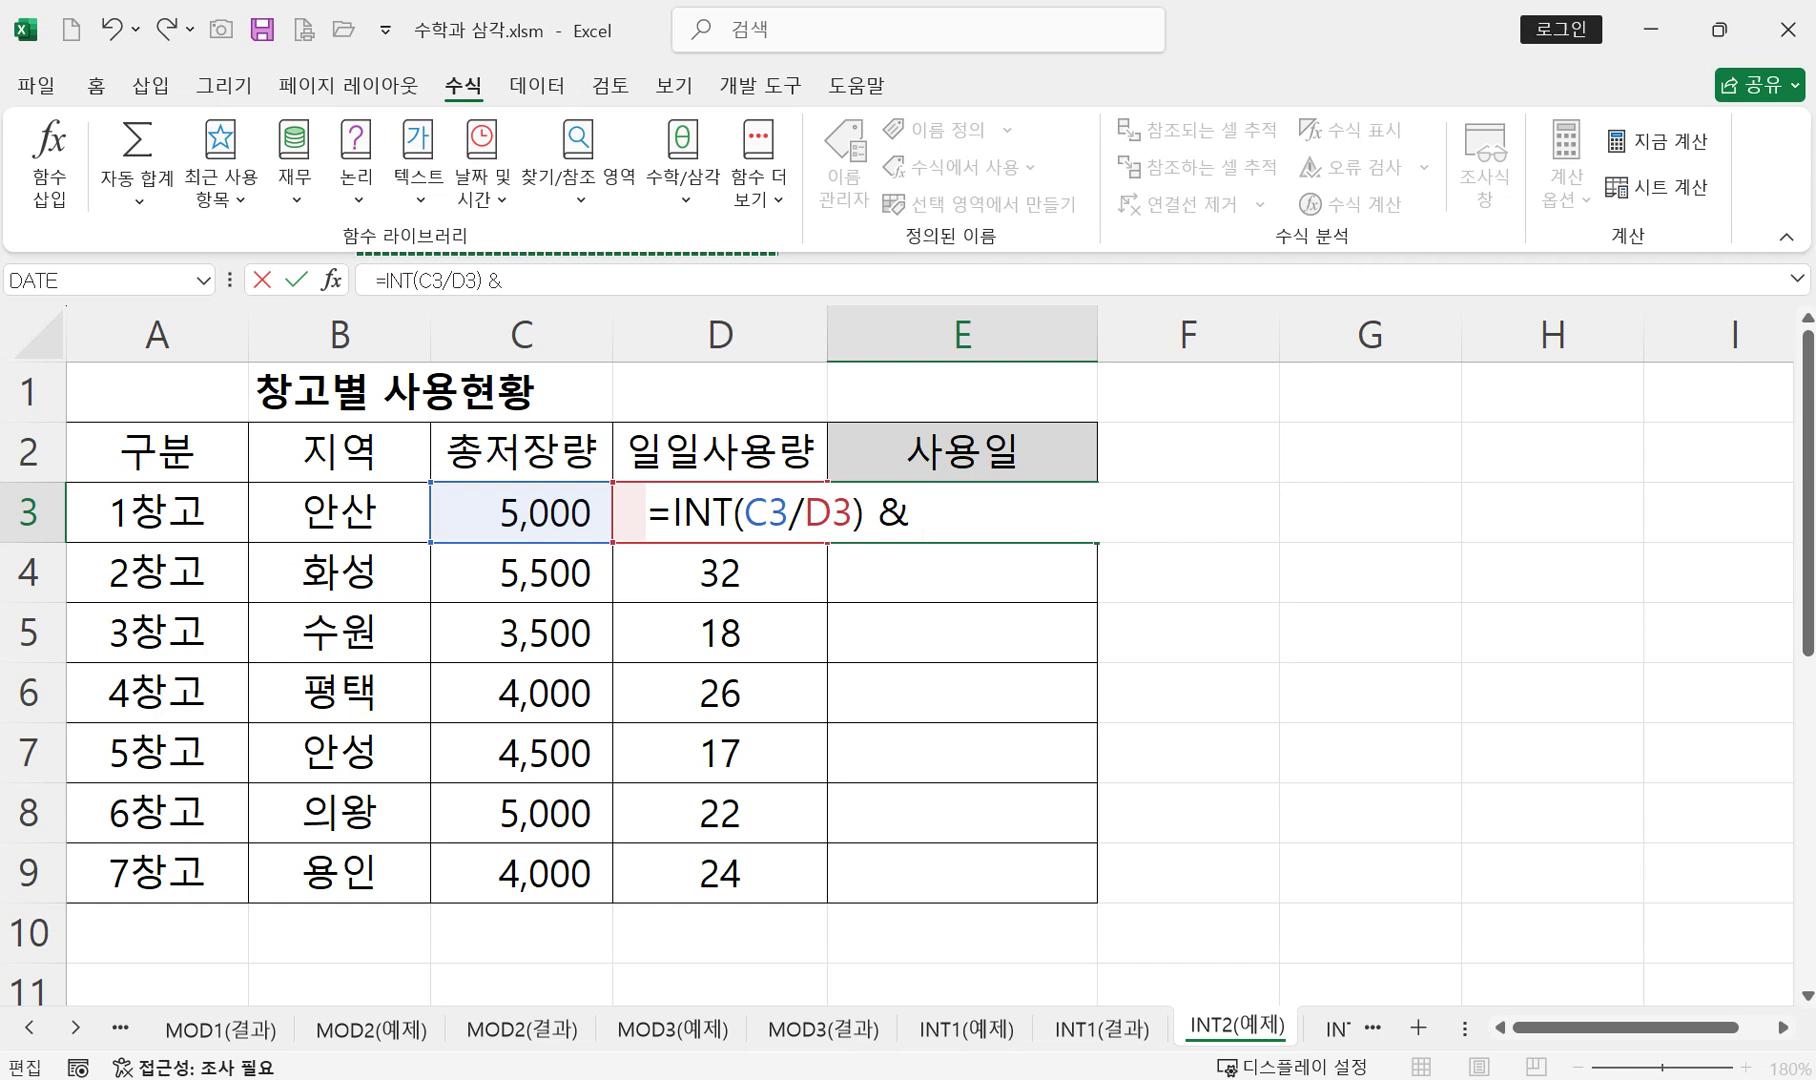
pyautogui.write(' "dl')
pyautogui.press('BackSpace')
pyautogui.press('BackSpace')
pyautogui.press('Hangul')
pyautogui.write('ㅇㅣㄹ"')
pyautogui.press('Return')
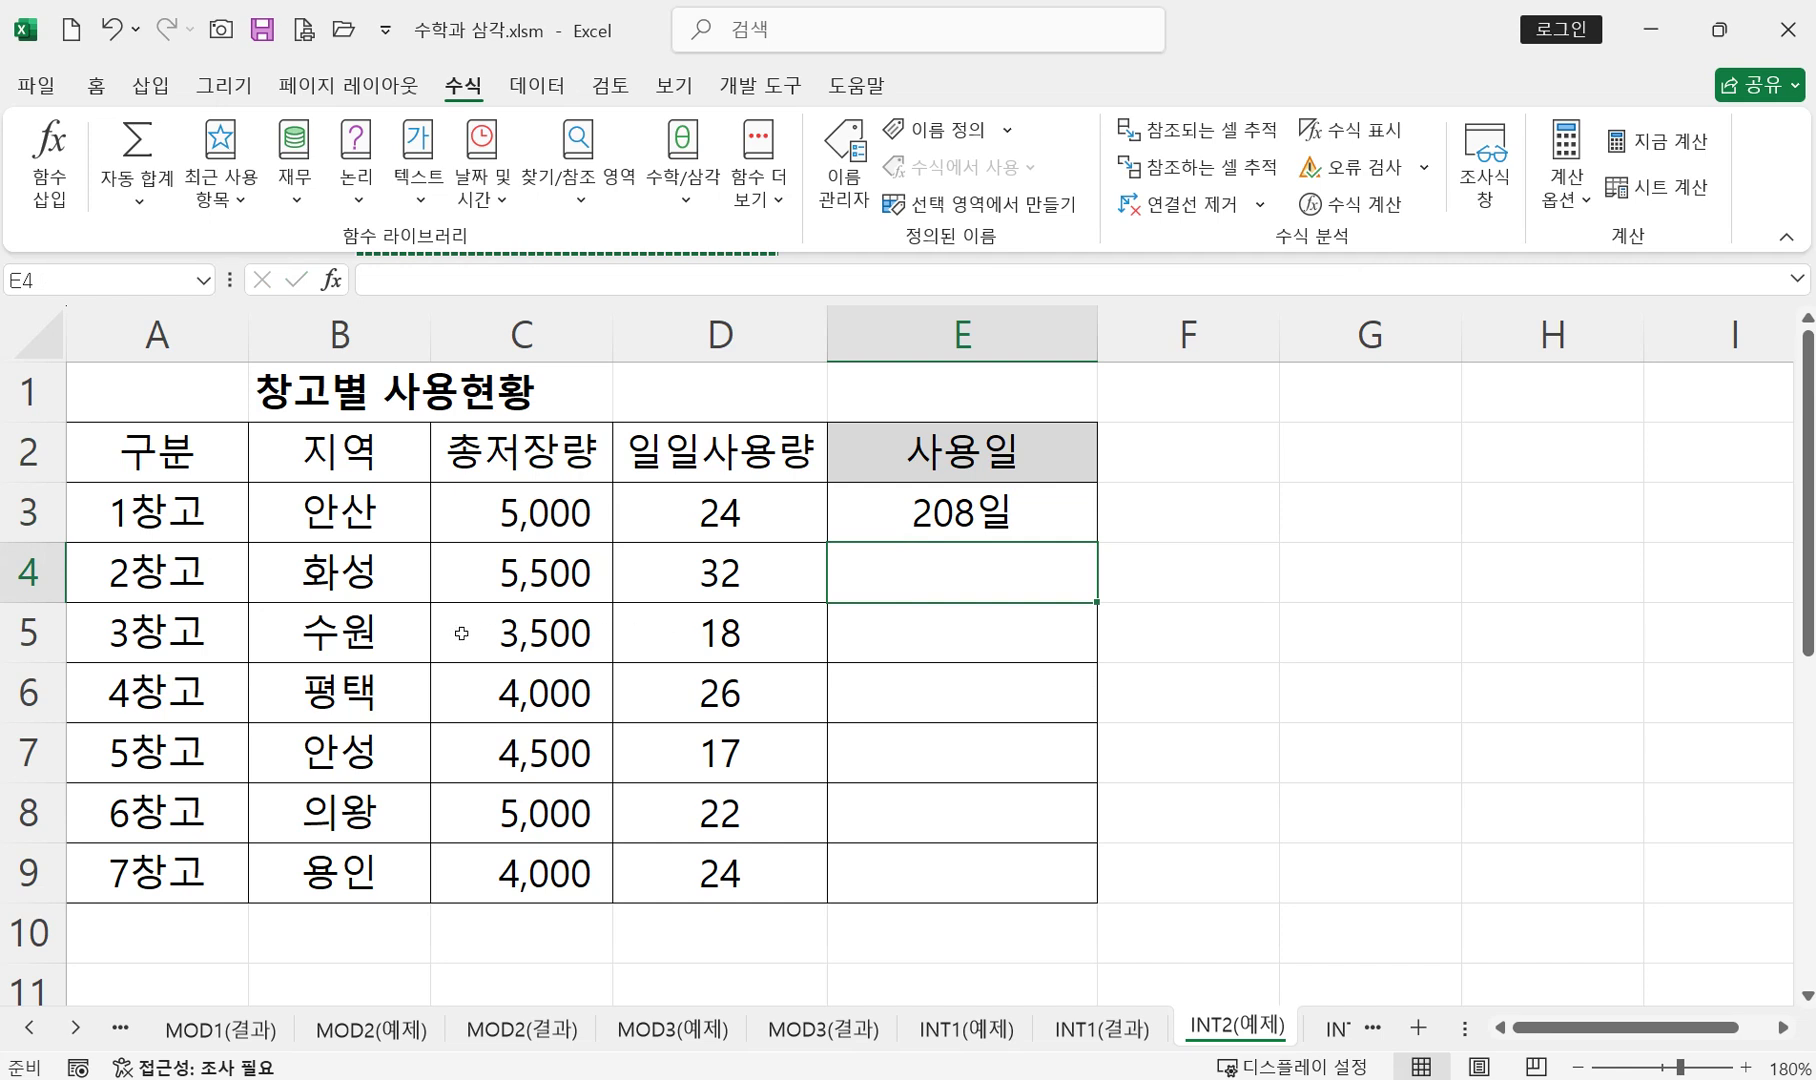
# - Write =INT(C4/D4) in E4 for the whole number of usage days of 2창고
pyautogui.click(728, 584)
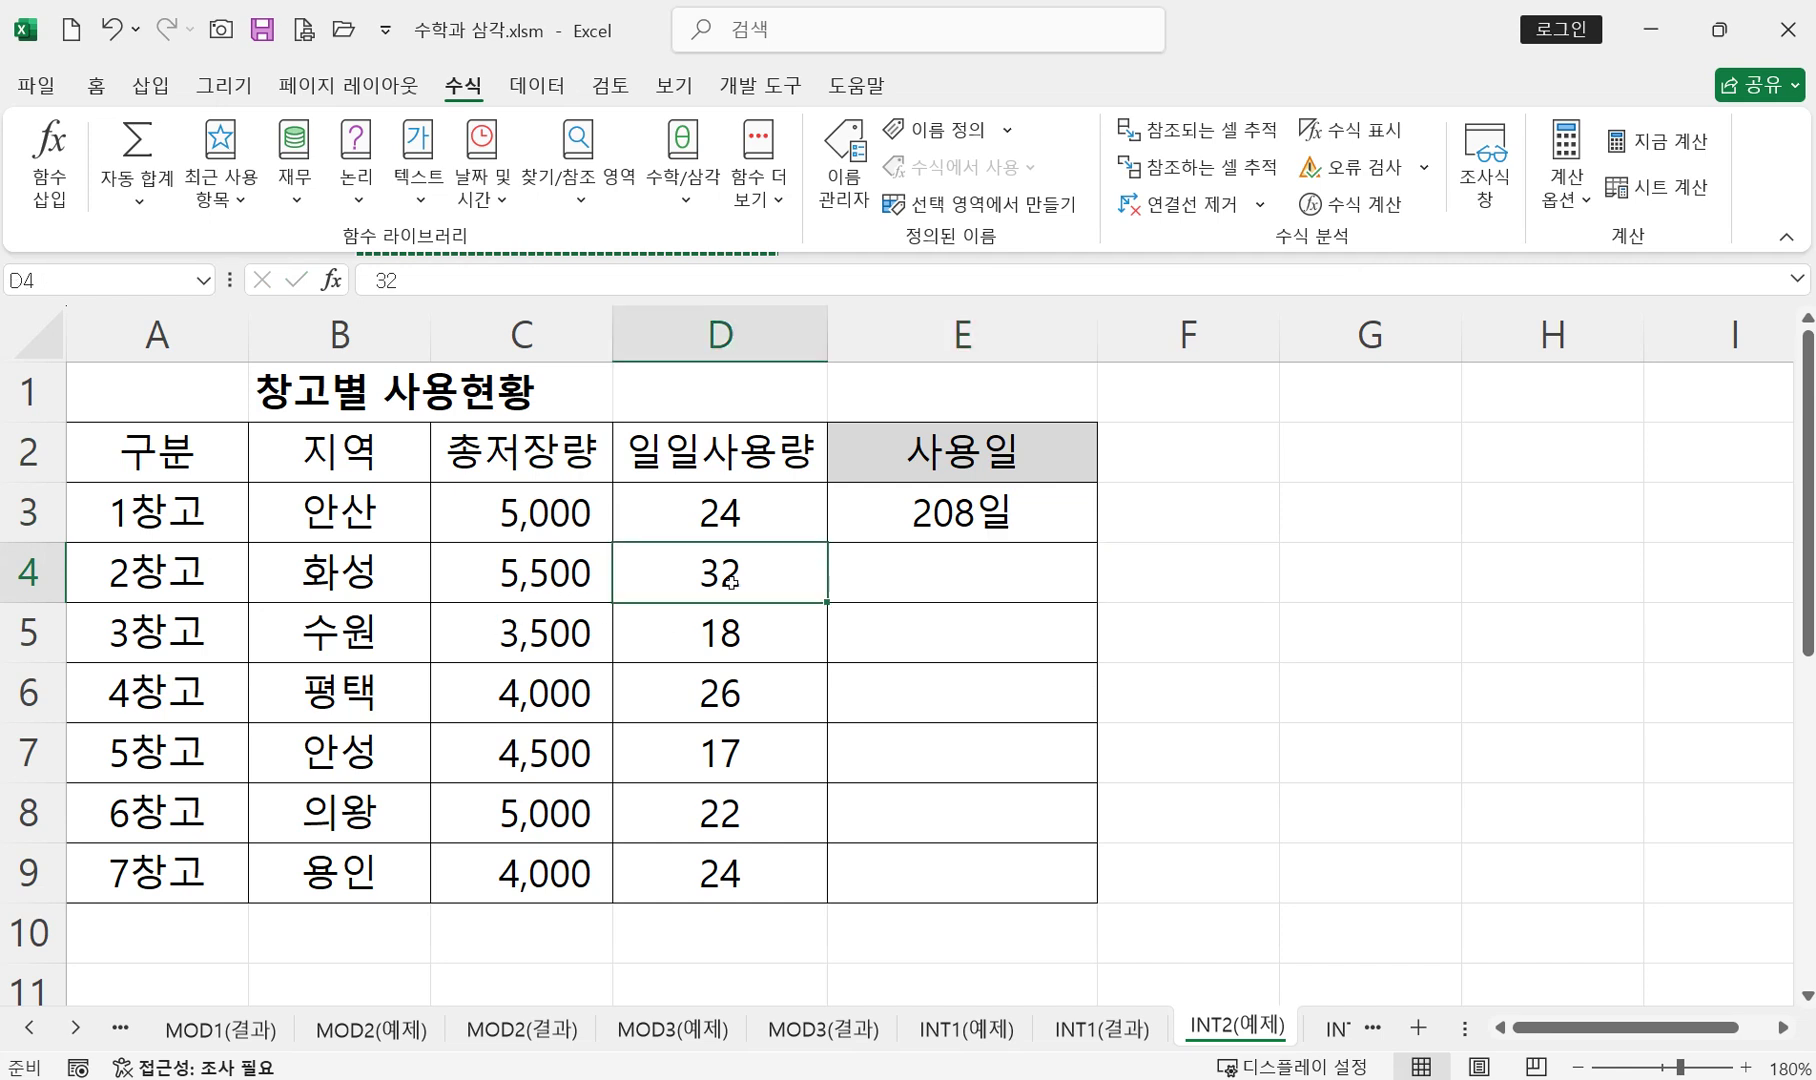
pyautogui.click(1060, 566)
pyautogui.write('= ㅑ')
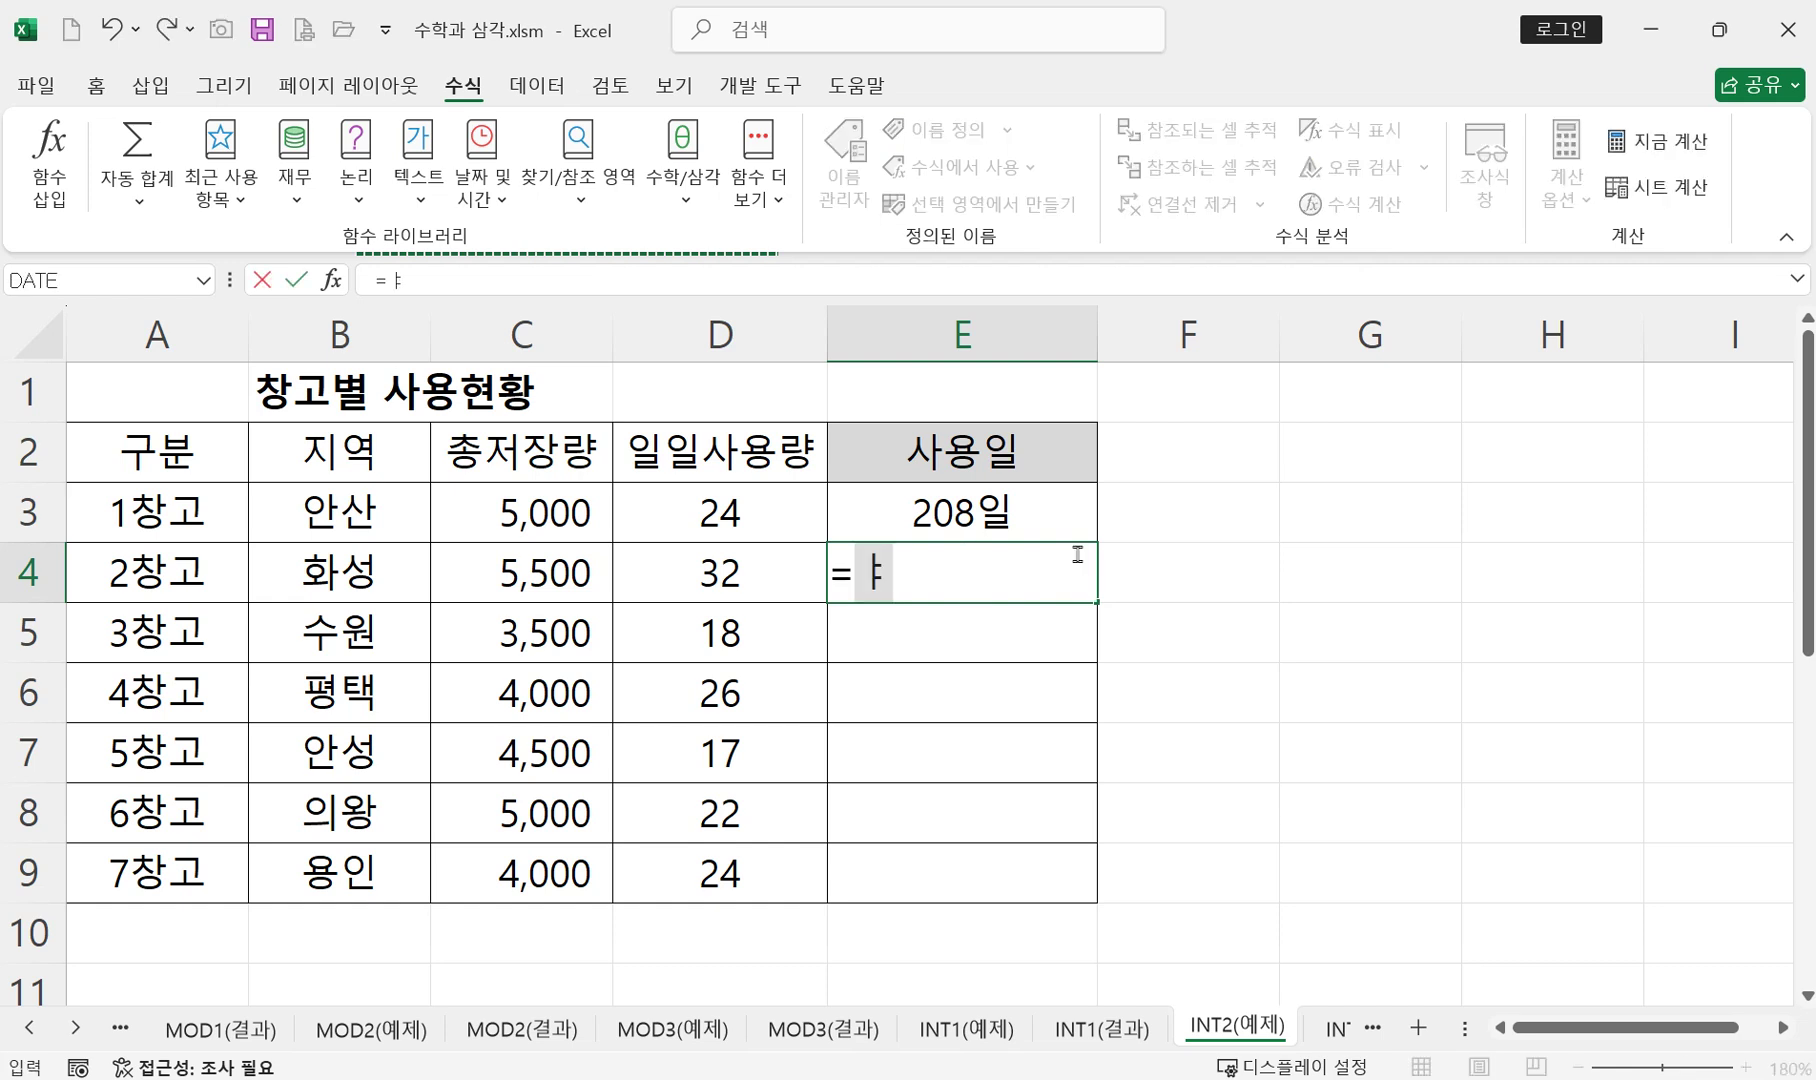
pyautogui.press('BackSpace')
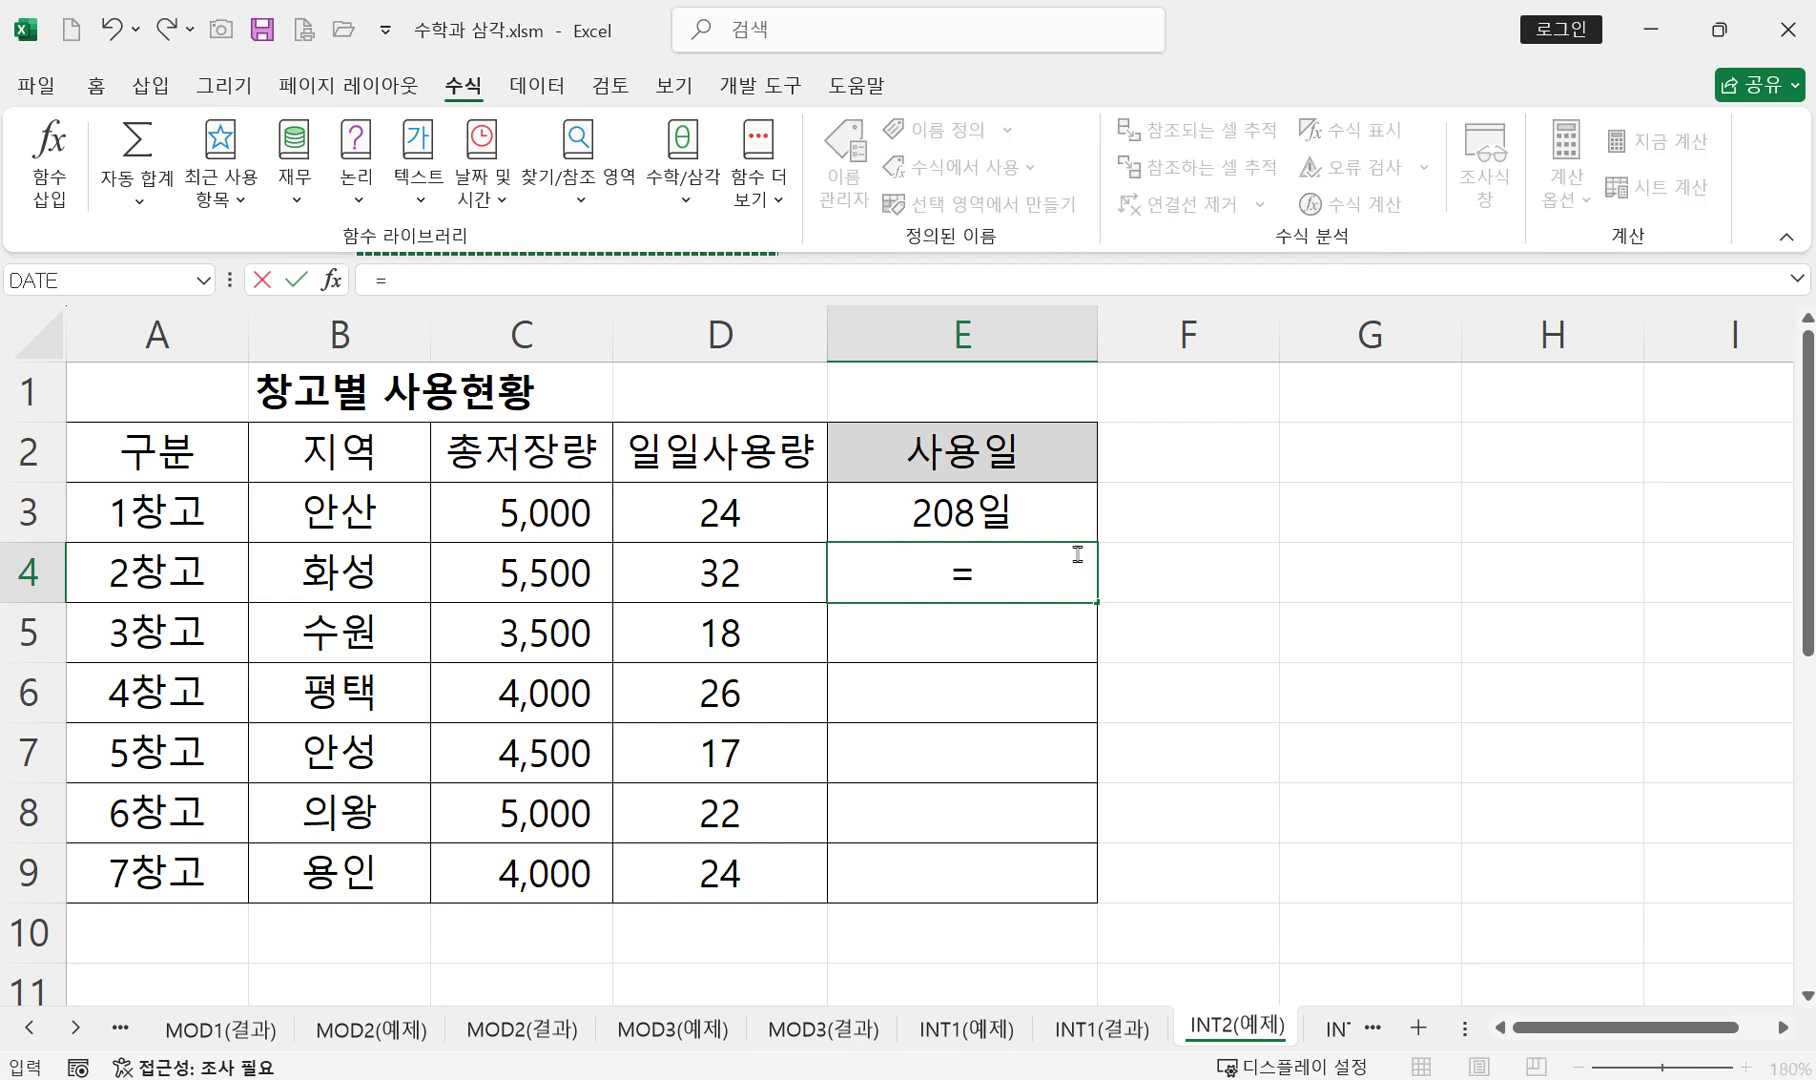
pyautogui.write('in')
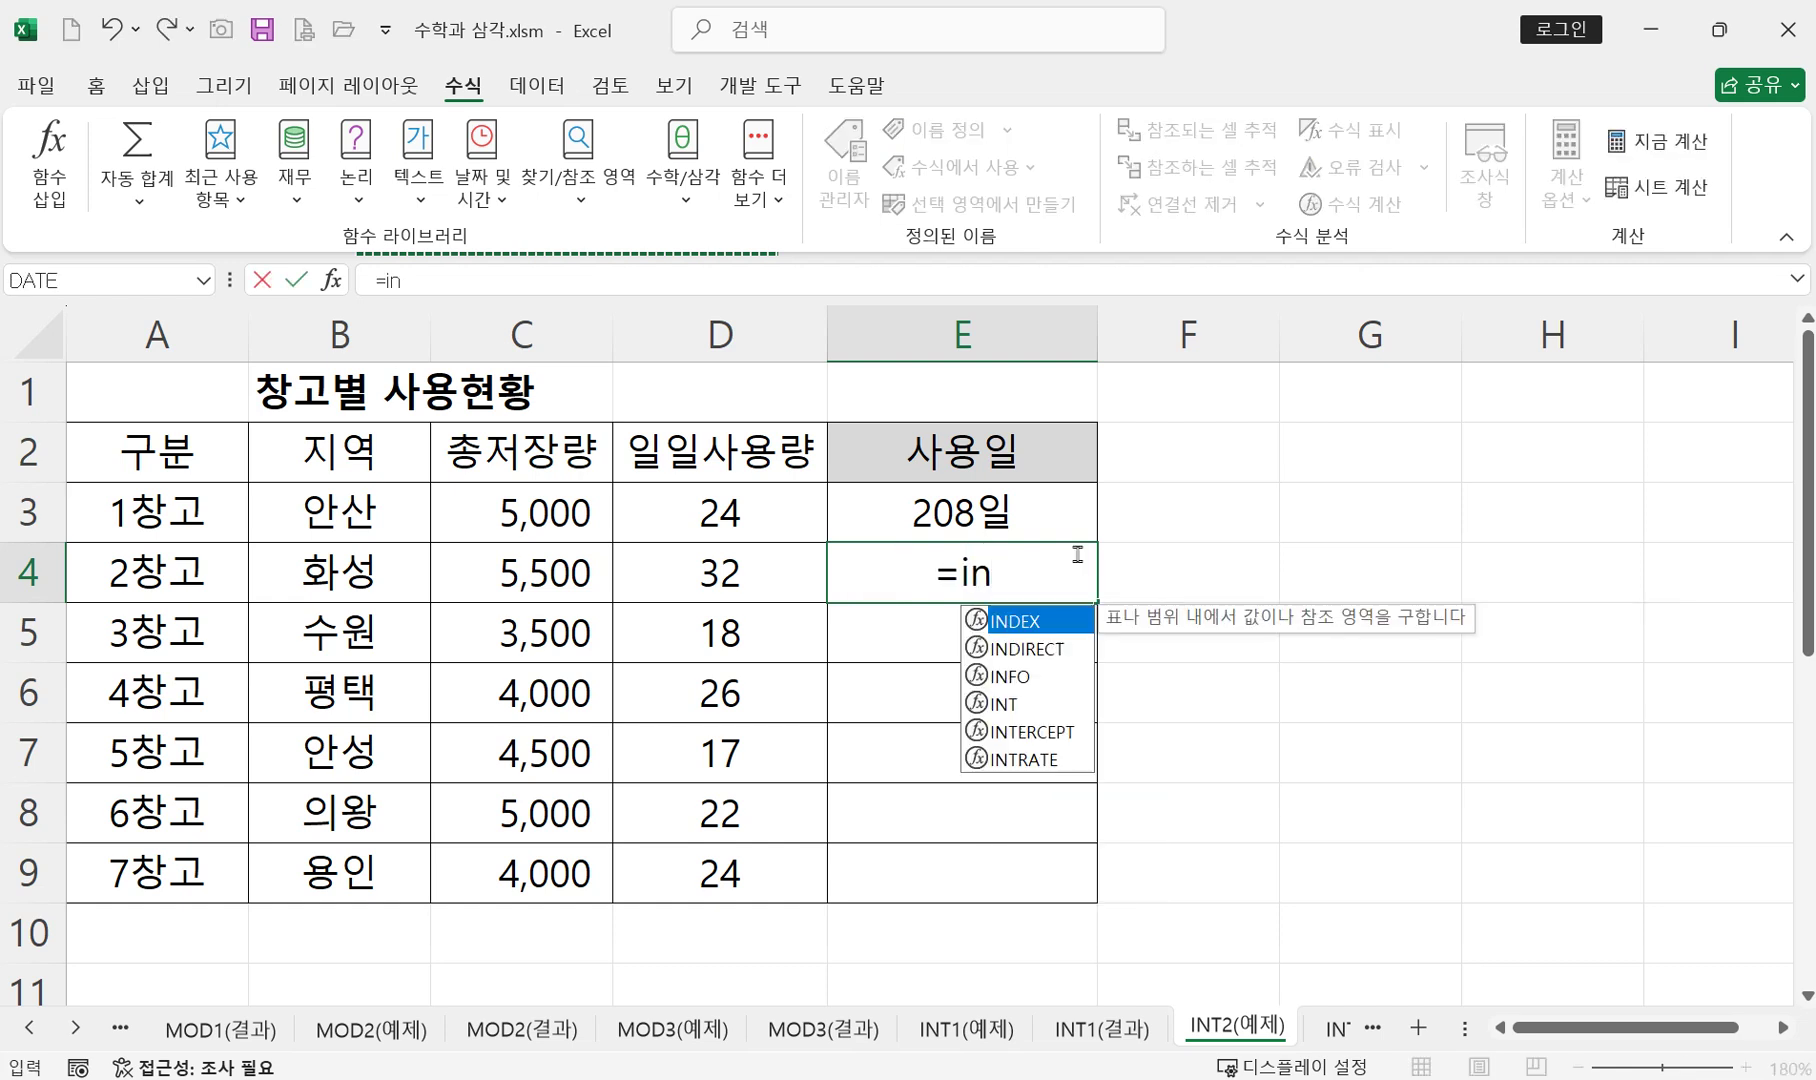
pyautogui.doubleClick(1012, 706)
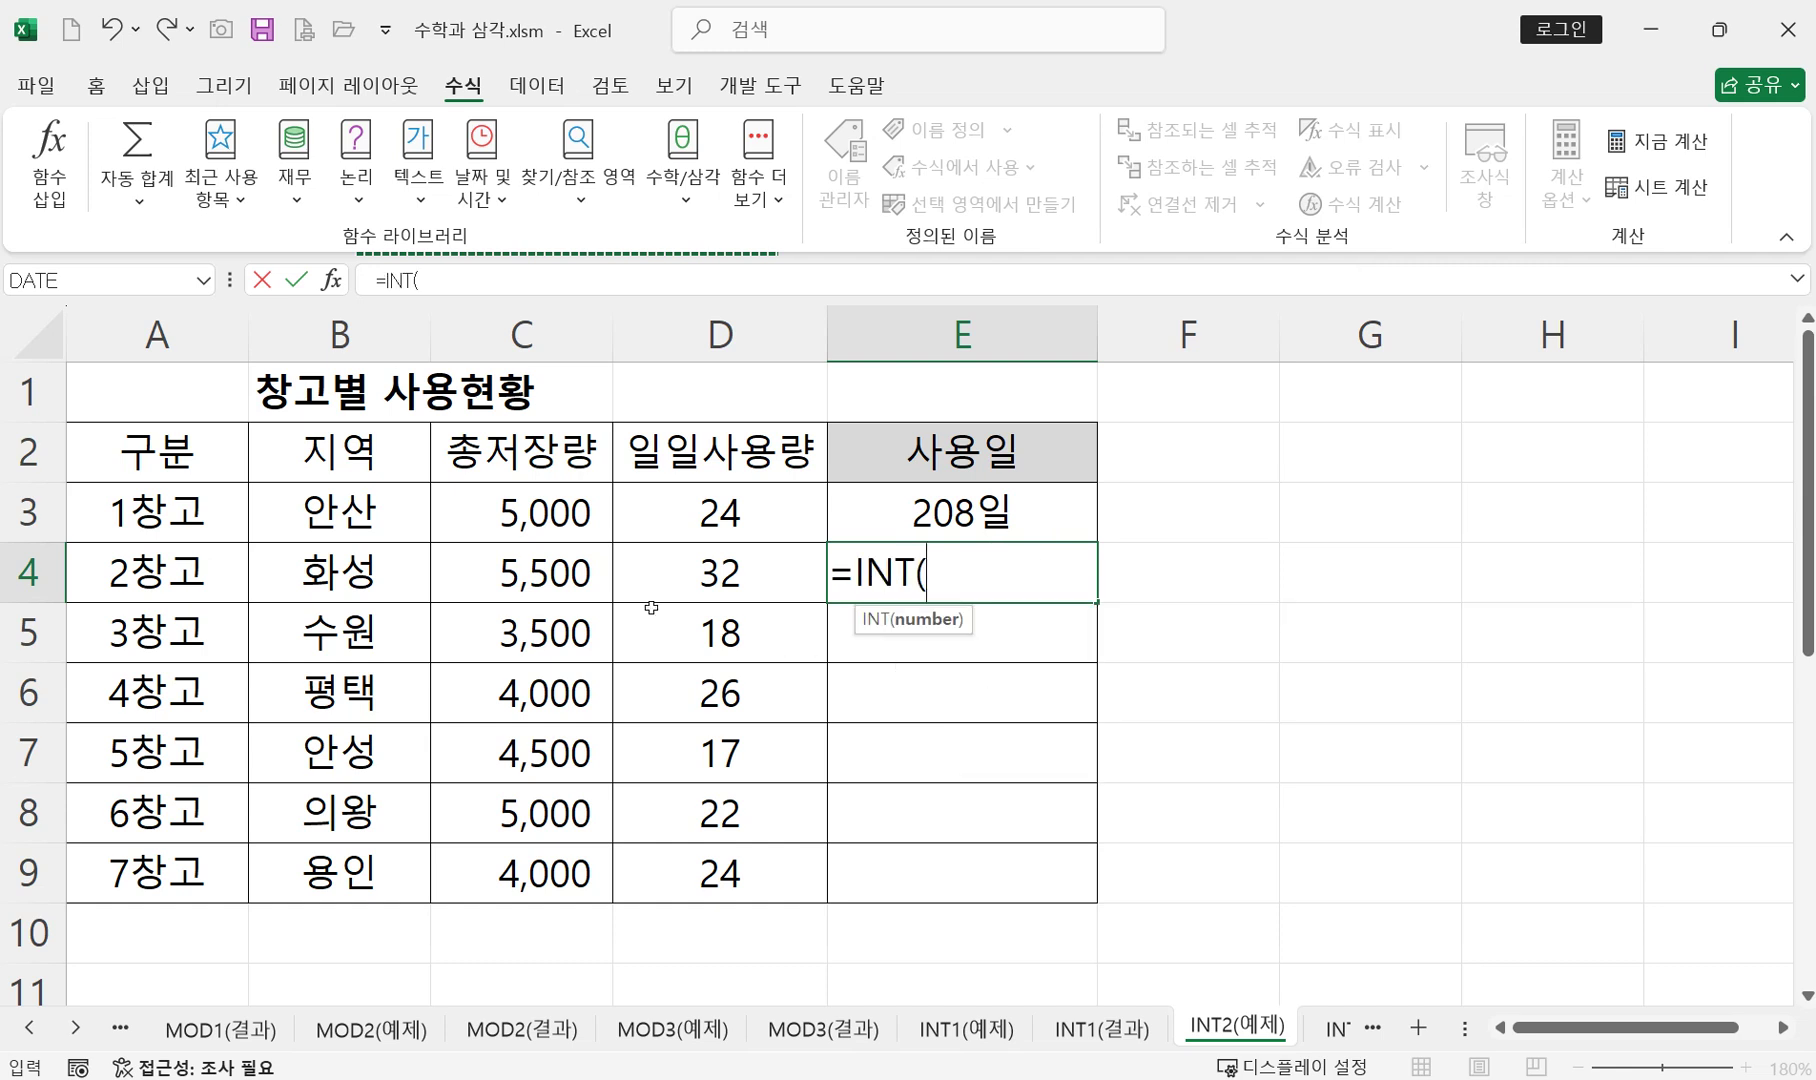
pyautogui.click(539, 574)
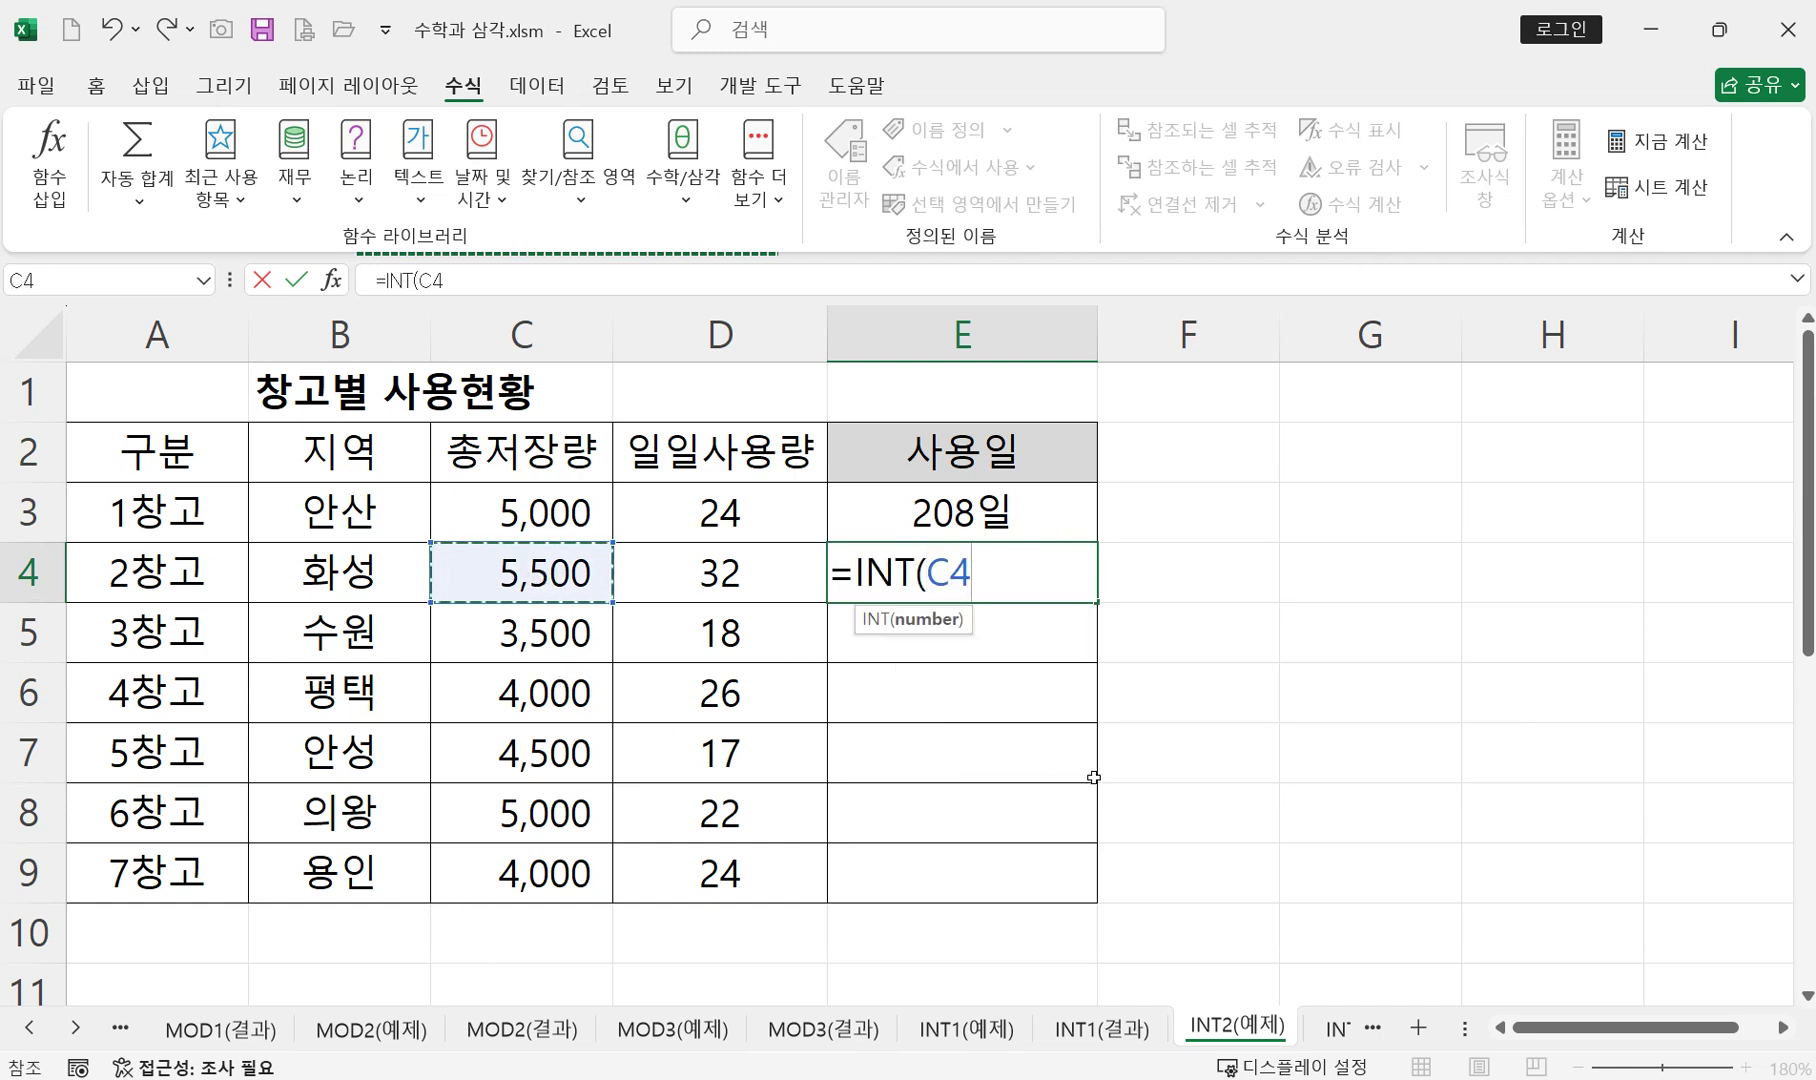
pyautogui.write('/')
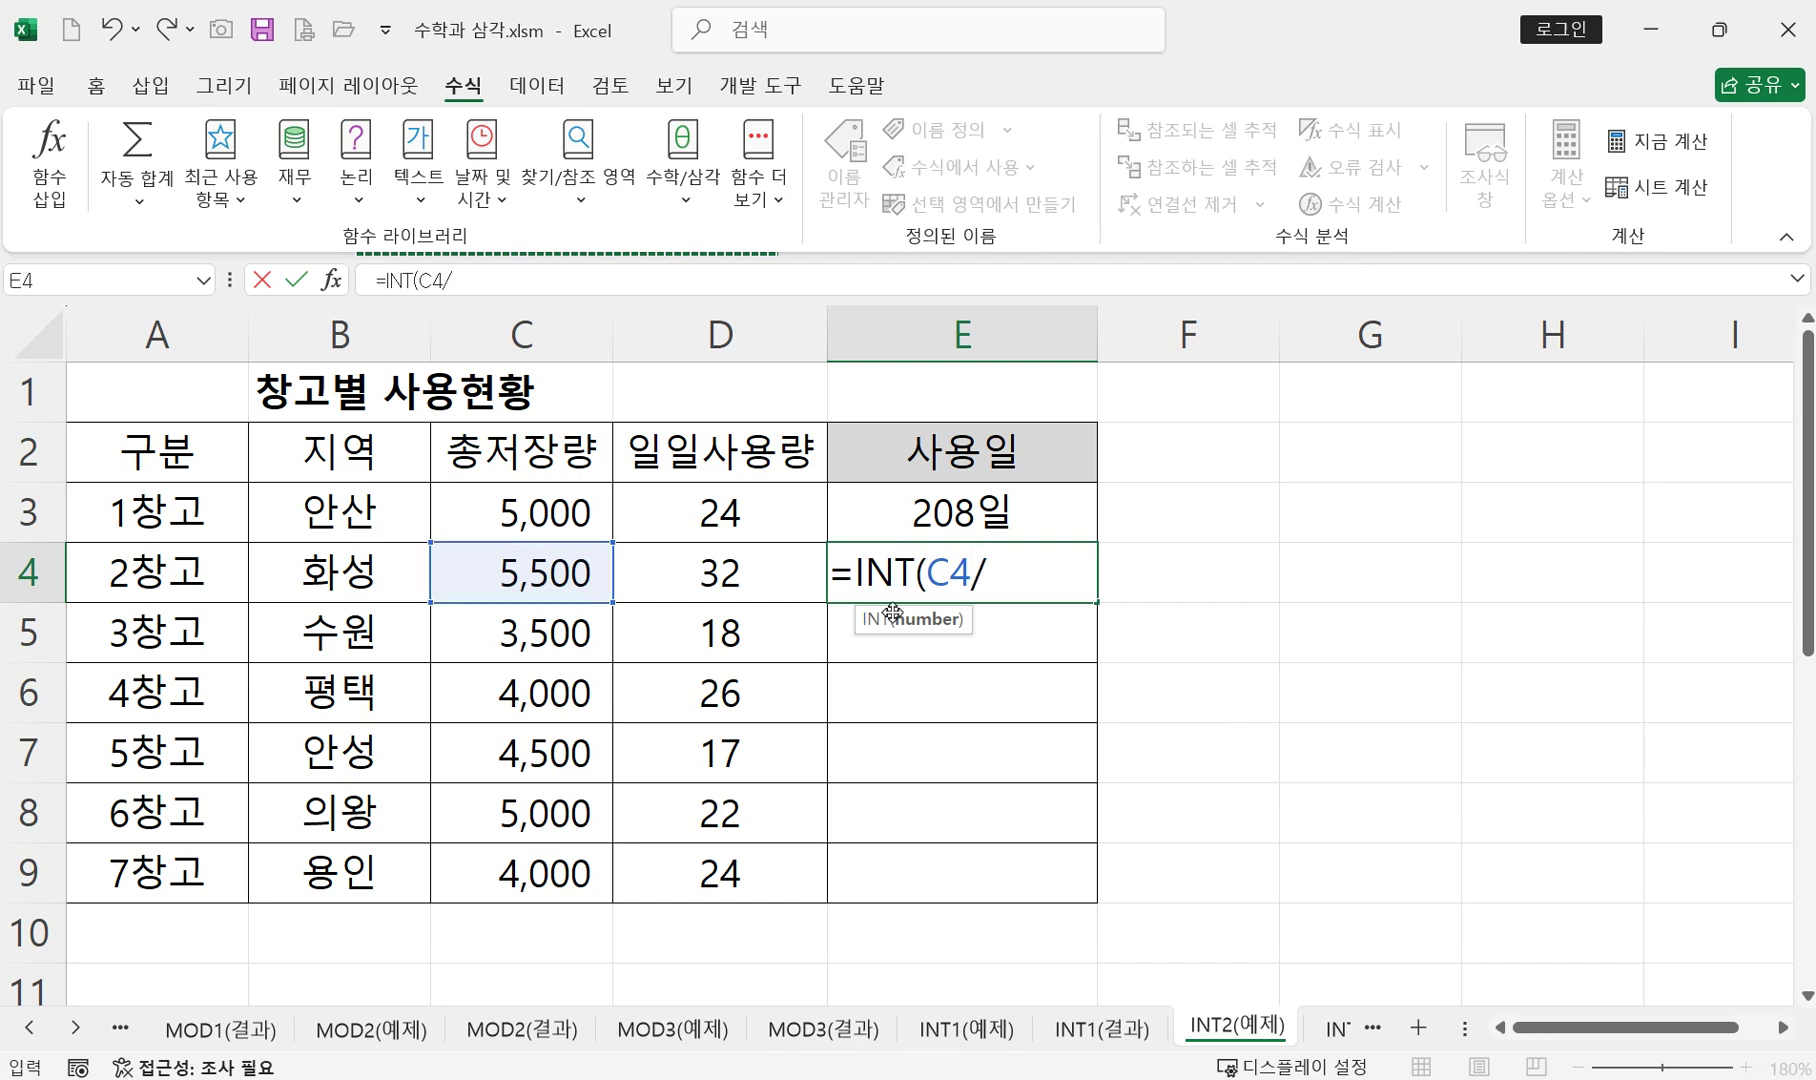
pyautogui.click(753, 575)
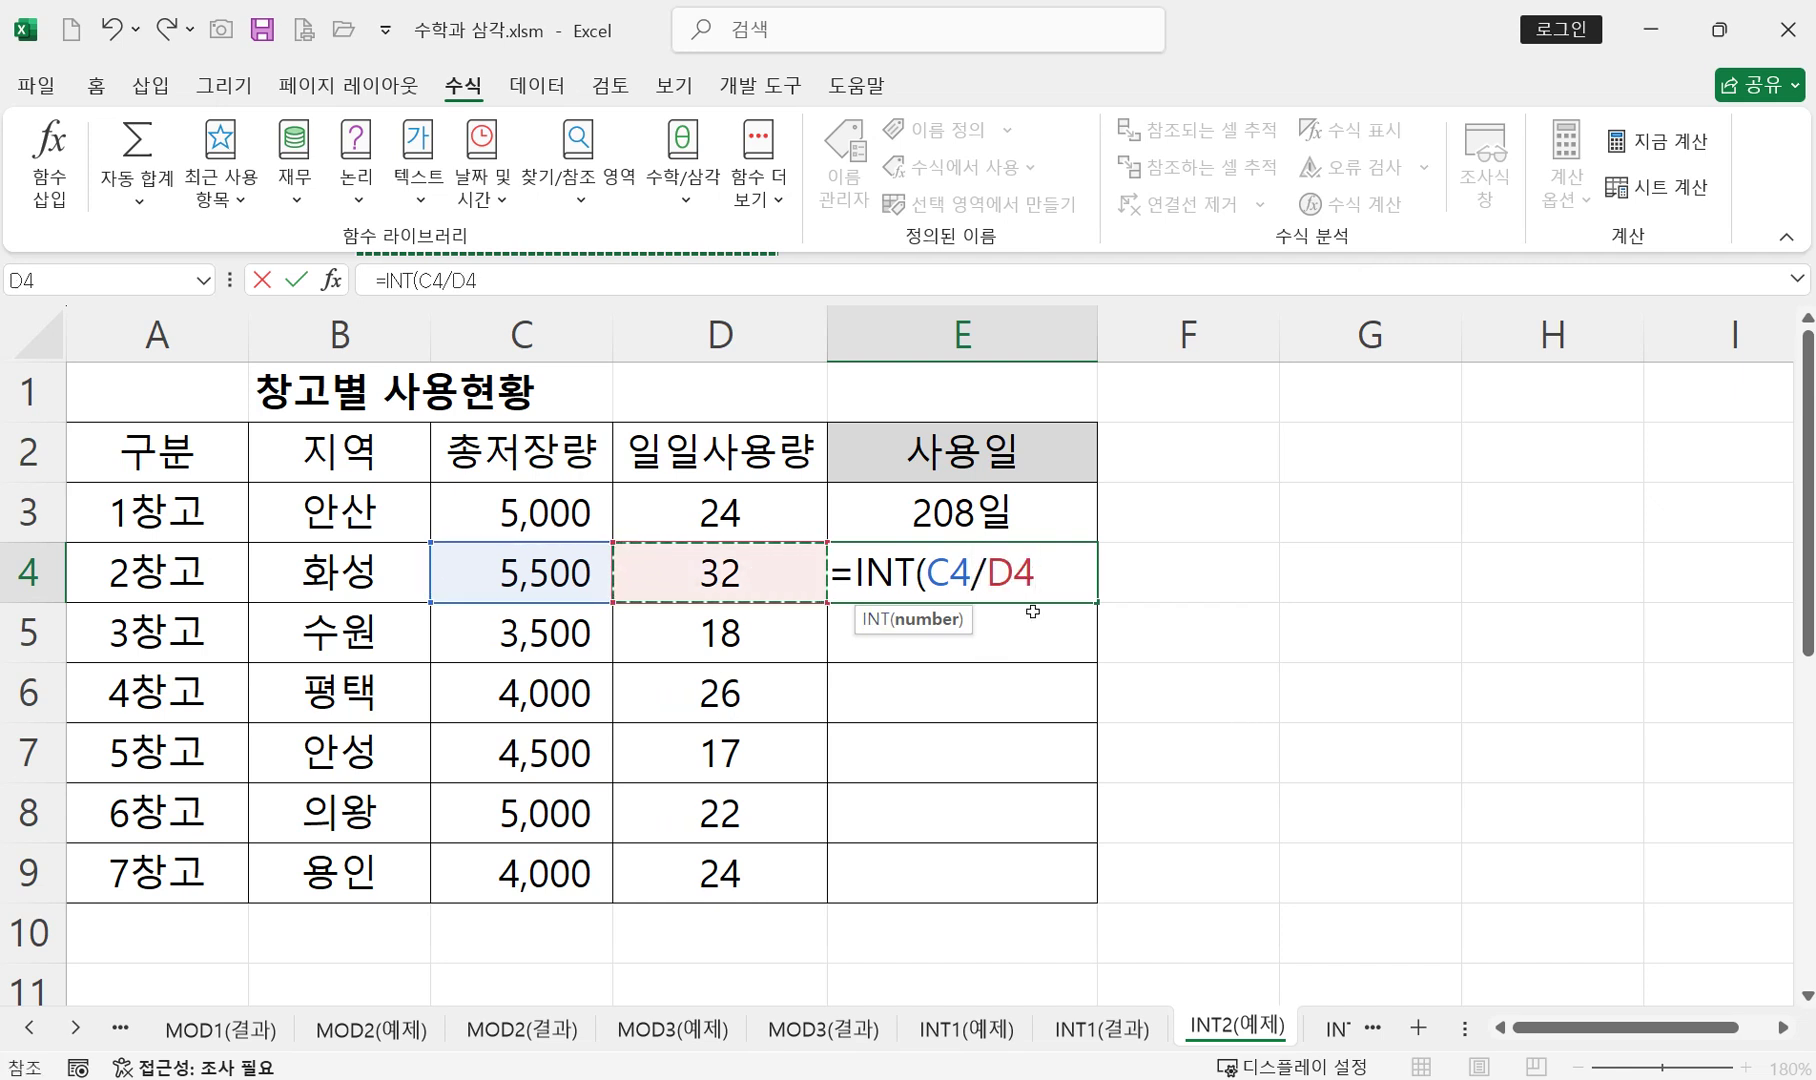
pyautogui.write(')')
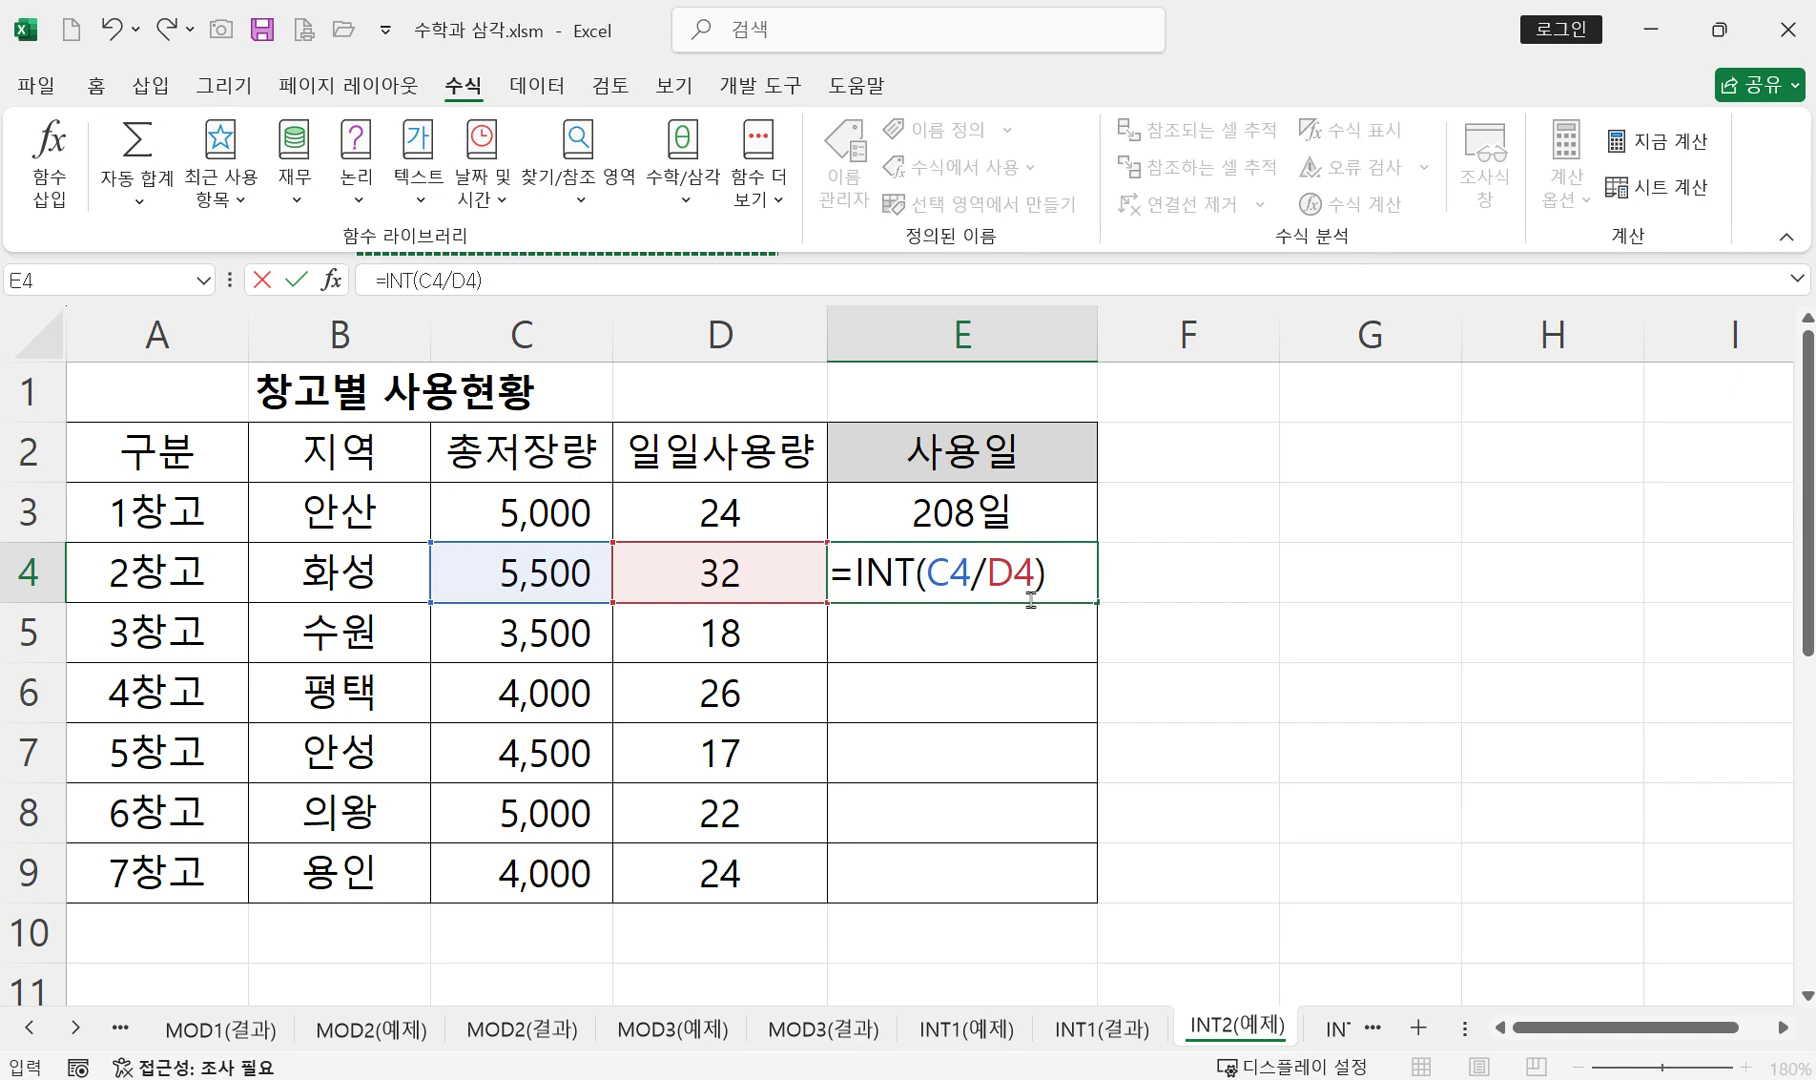
# - Complete the E4 formula with & "일" and enter it
pyautogui.write(' & ')
pyautogui.write('"이')
pyautogui.press('BackSpace')
pyautogui.press('BackSpace')
pyautogui.write('ㅇ')
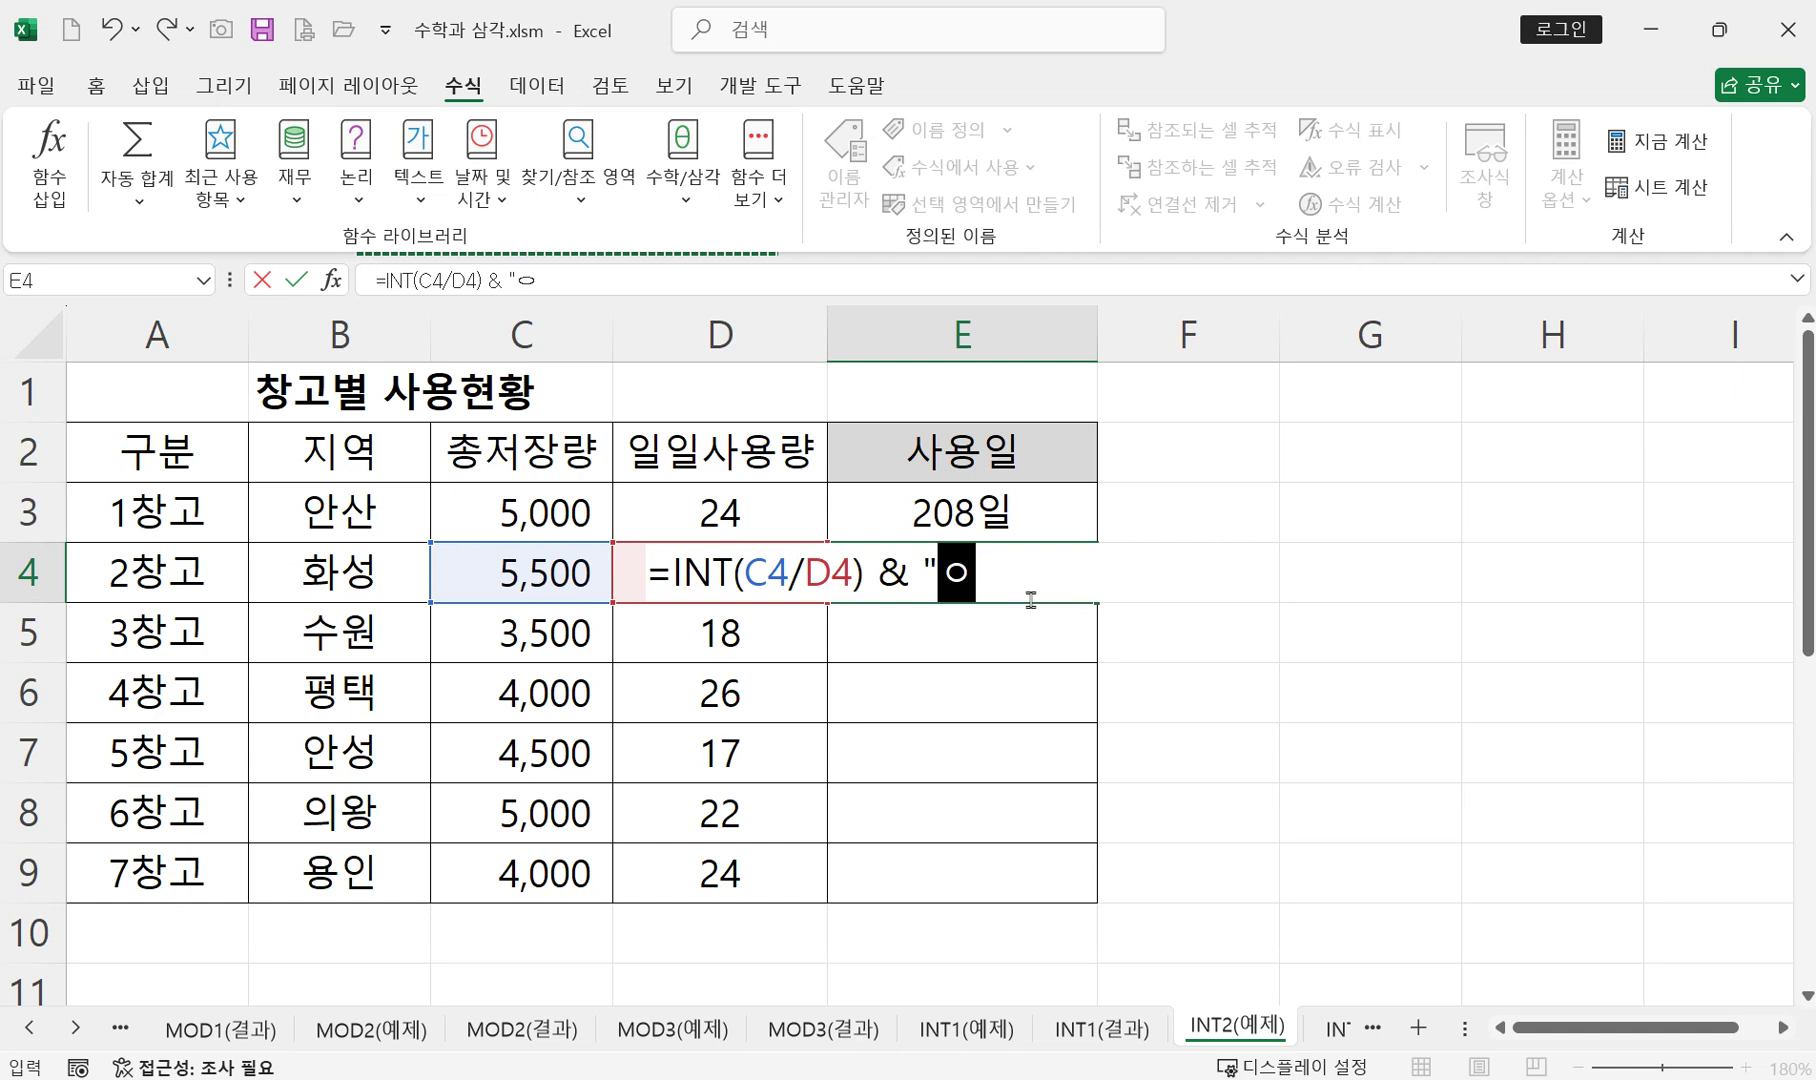
pyautogui.write('일"')
pyautogui.press('Return')
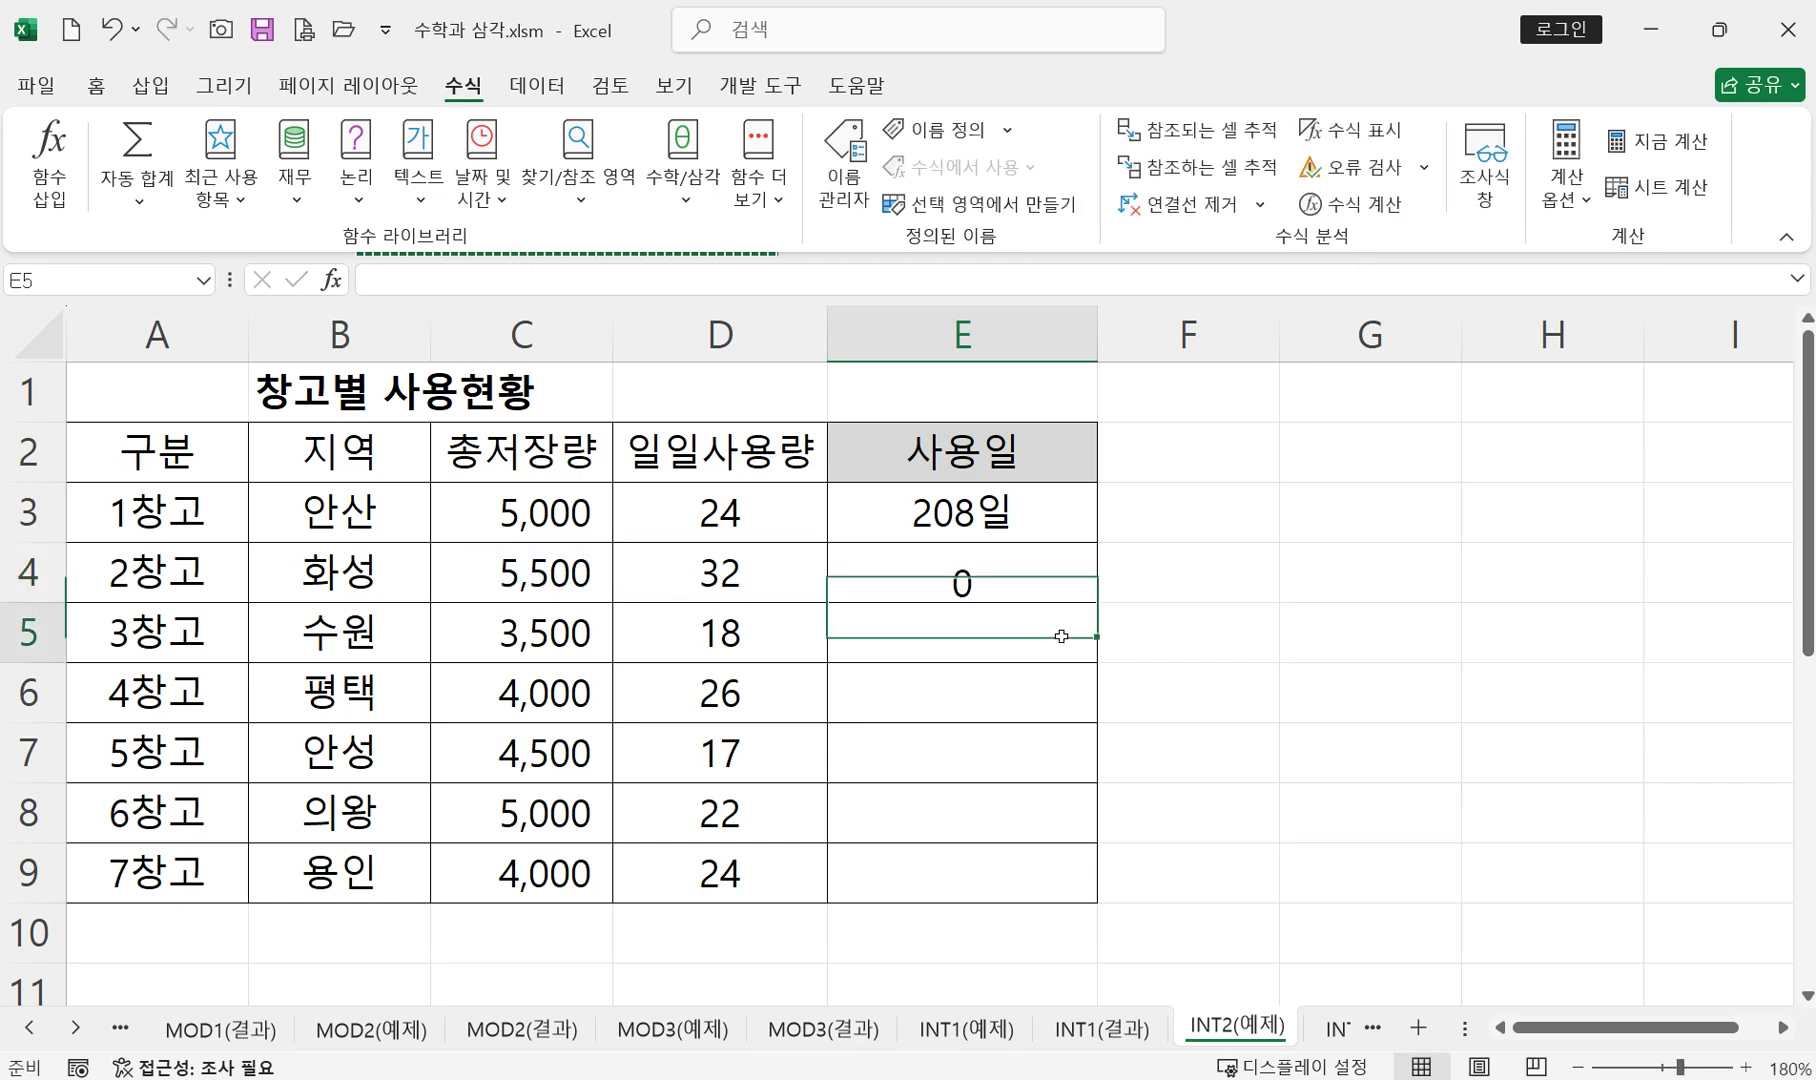
# - Fill the E4 formula down through E9 to complete the 사용일 column for the remaining warehouses
pyautogui.click(981, 578)
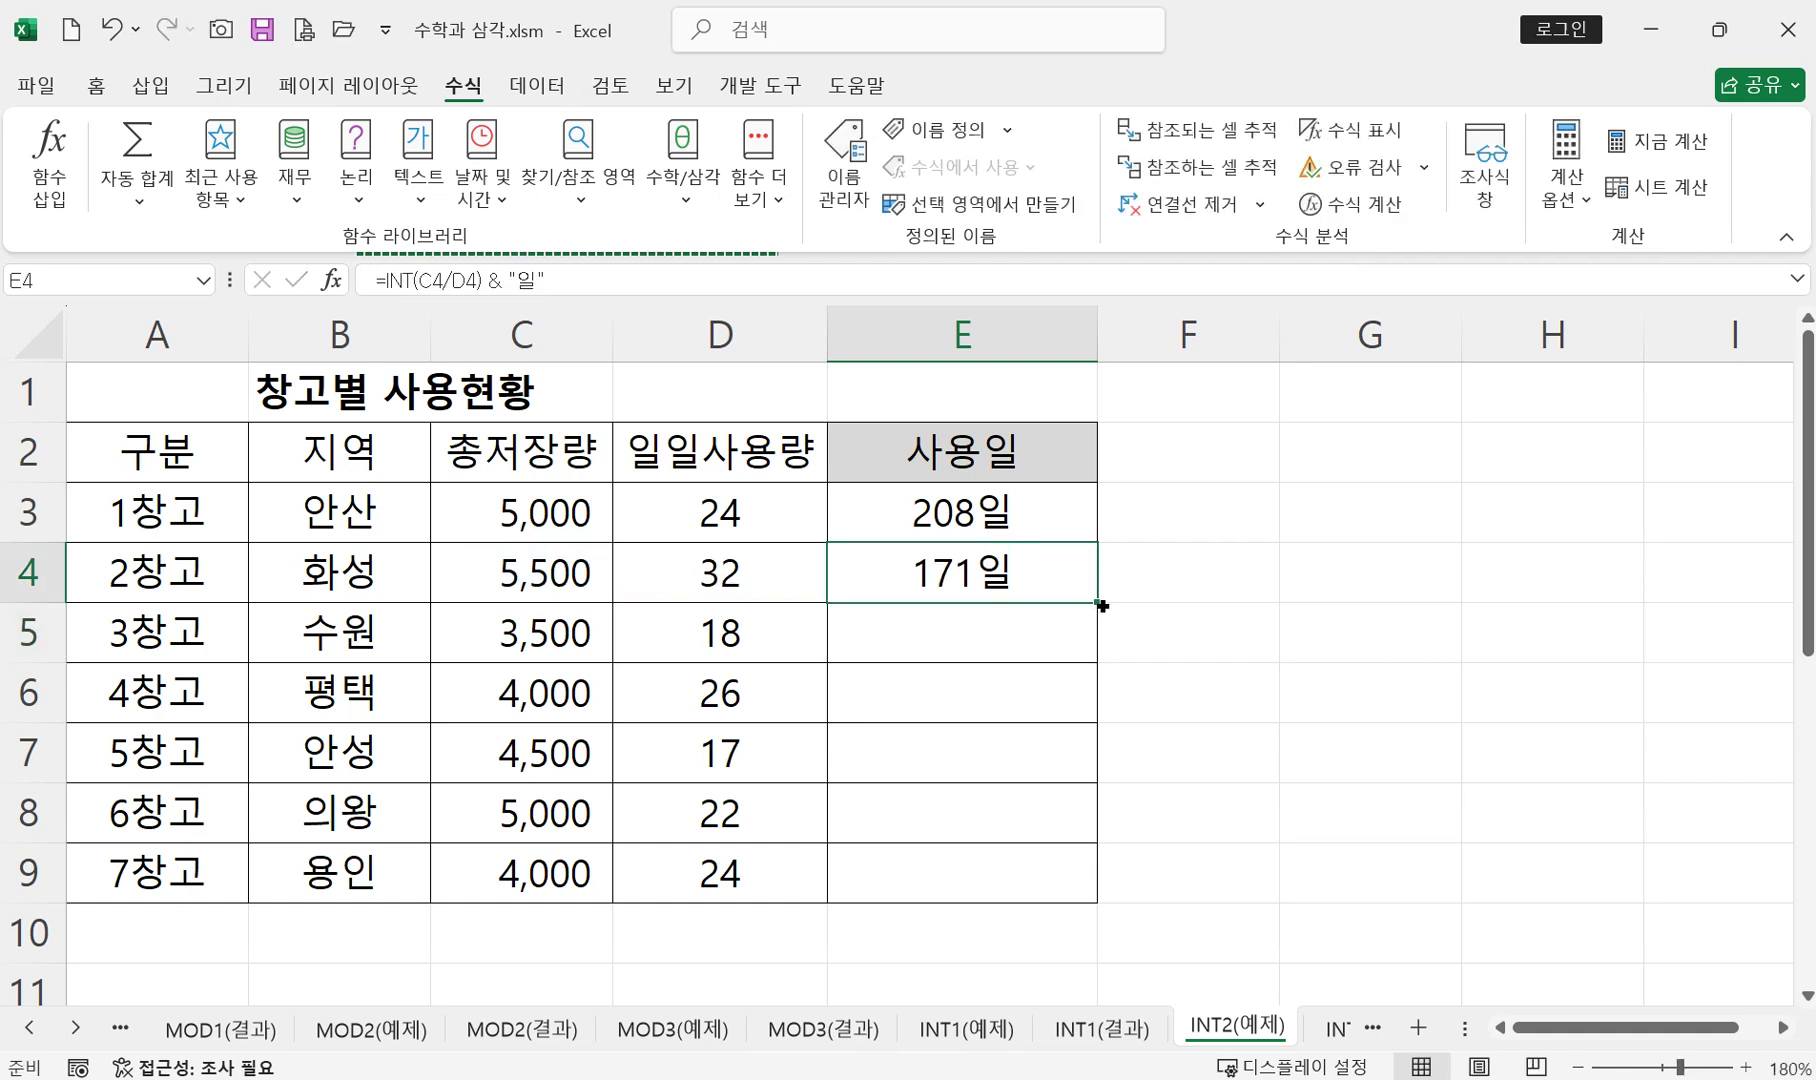
pyautogui.moveTo(1097, 600); pyautogui.dragTo(1072, 893)
pyautogui.click(1060, 756)
pyautogui.hotkey('alt', 'Tab')
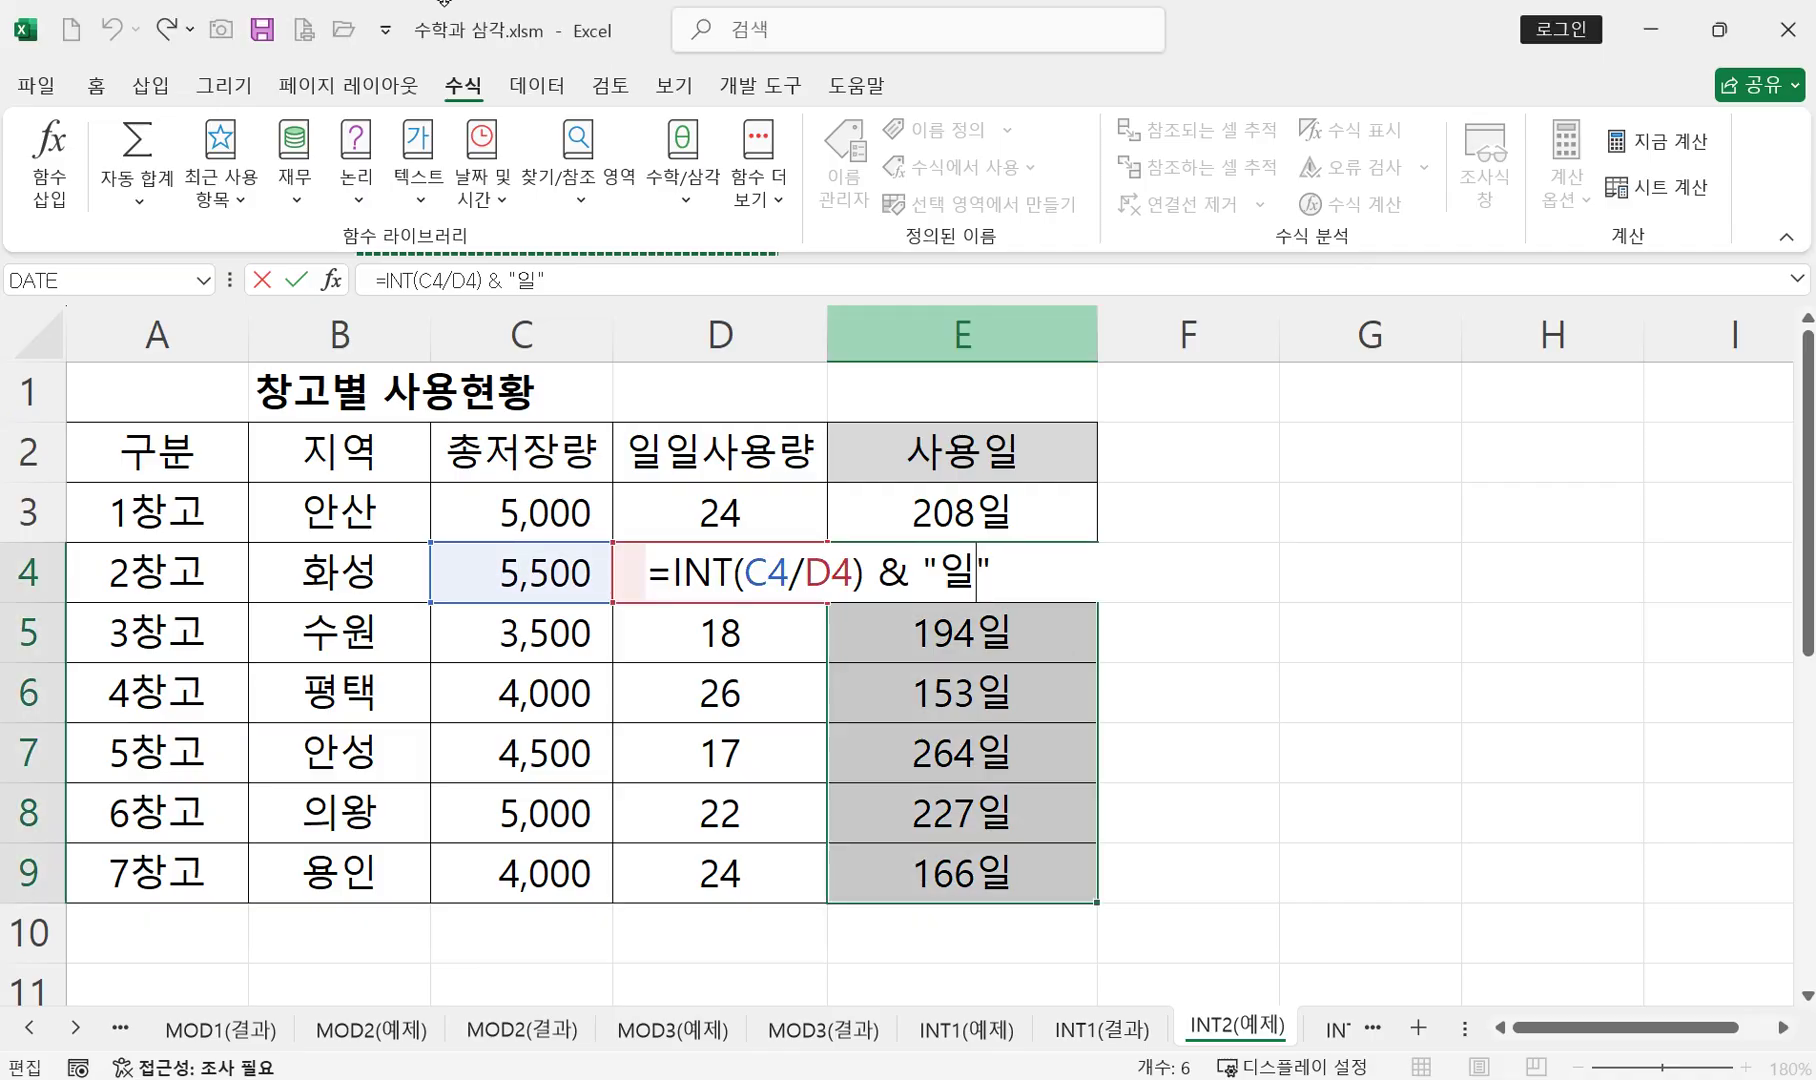
# - Extend the unit text in the E3 formula to "일(" so an opening parenthesis follows the day unit
pyautogui.press('Return')
pyautogui.click(977, 517)
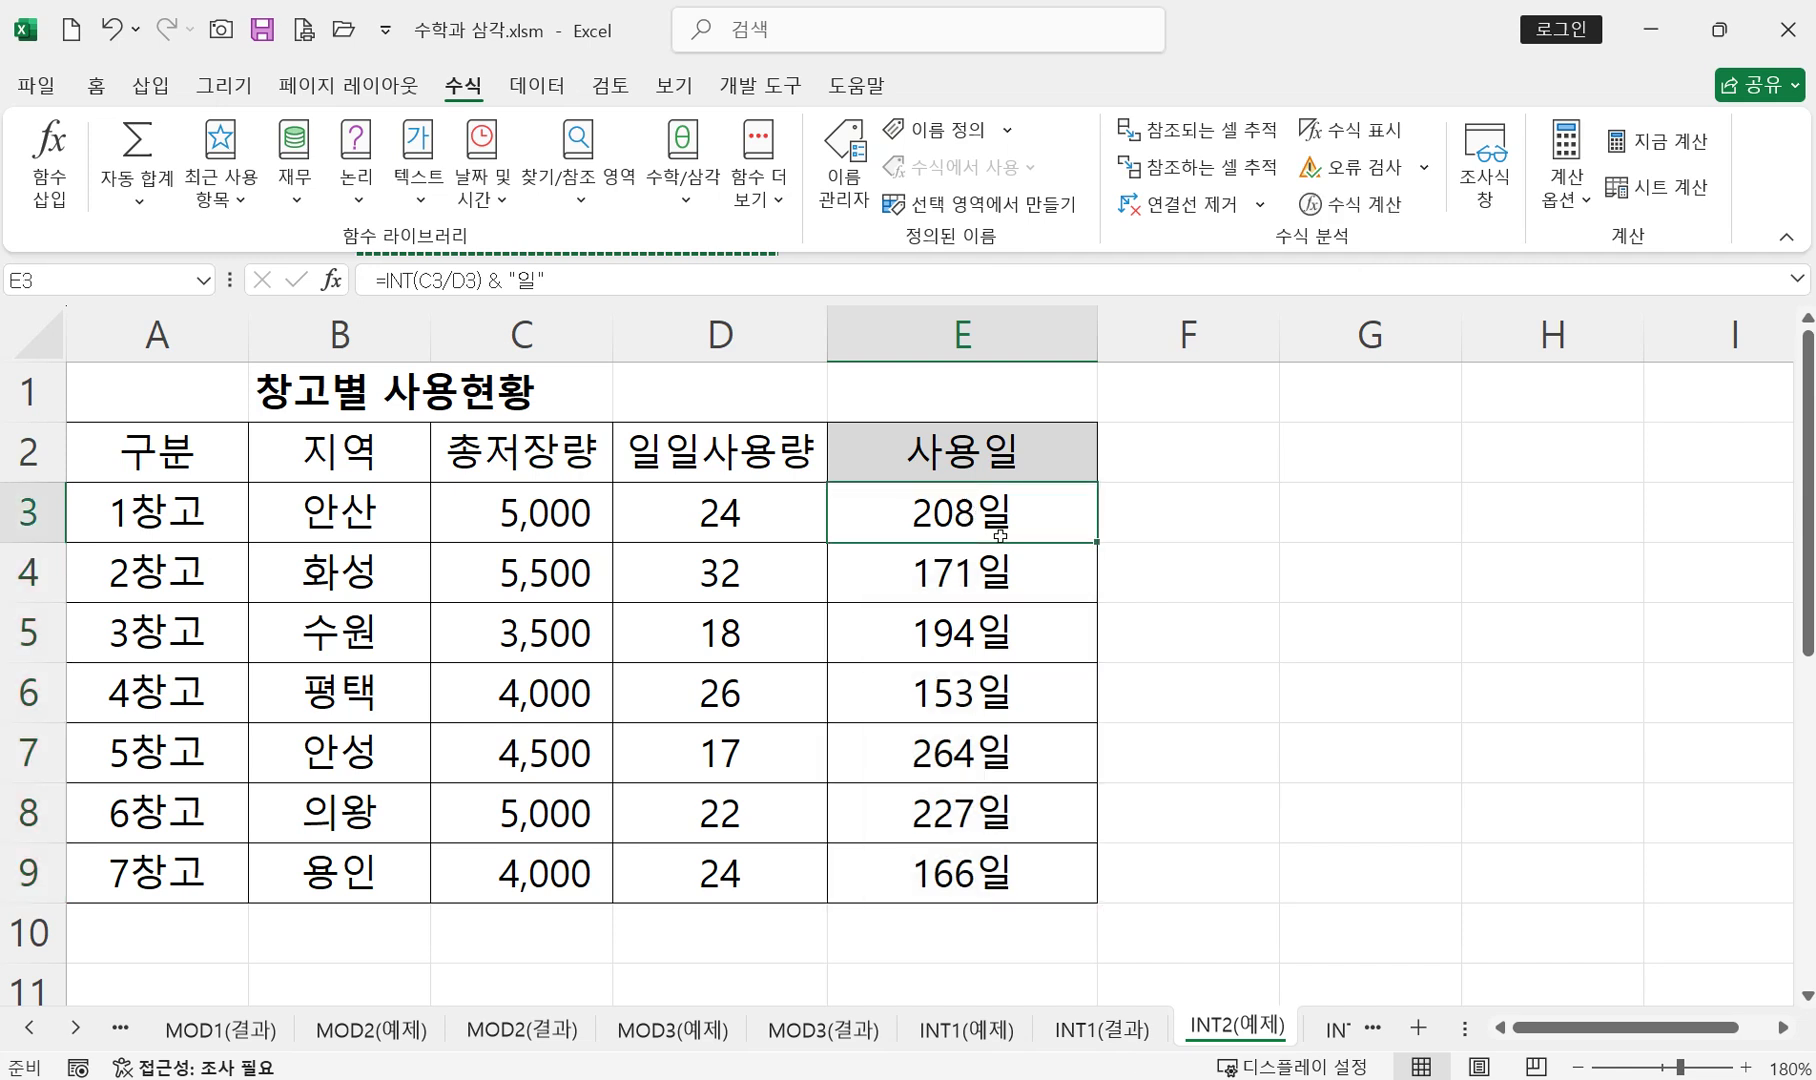
pyautogui.doubleClick(952, 512)
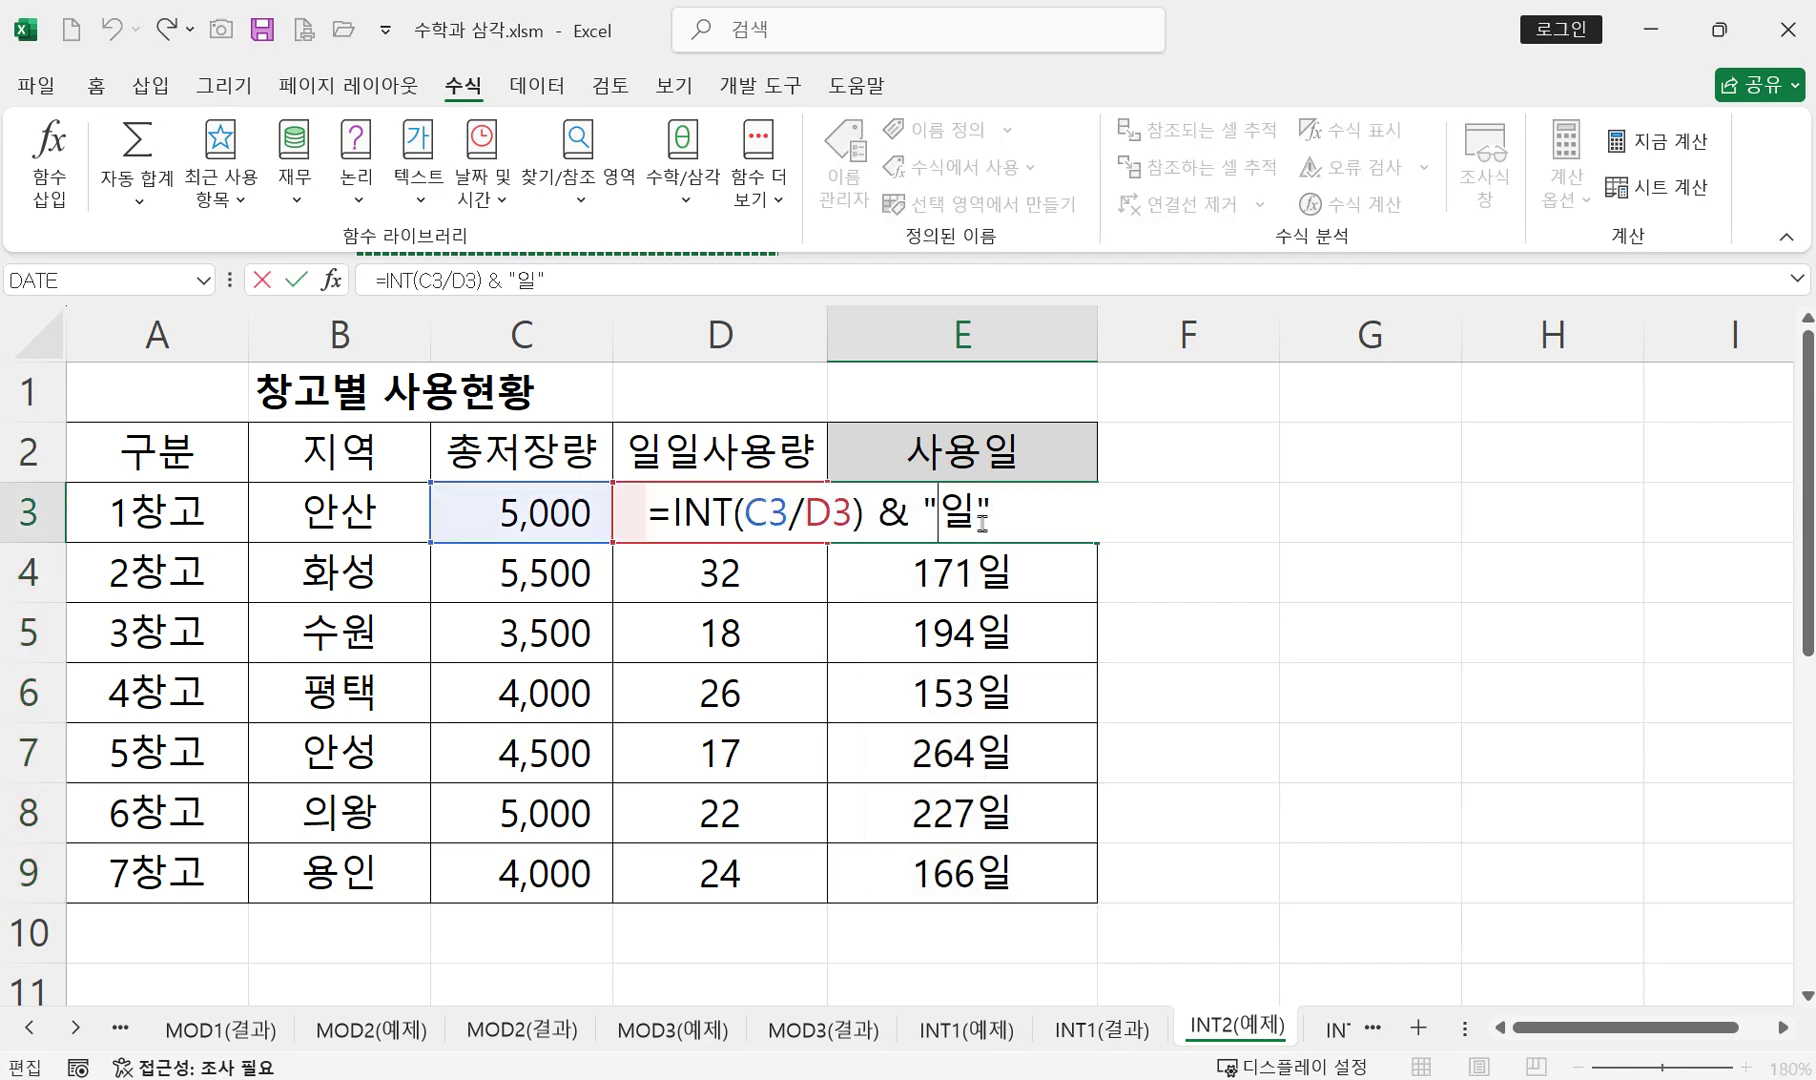
pyautogui.click(1036, 515)
pyautogui.write('& "(')
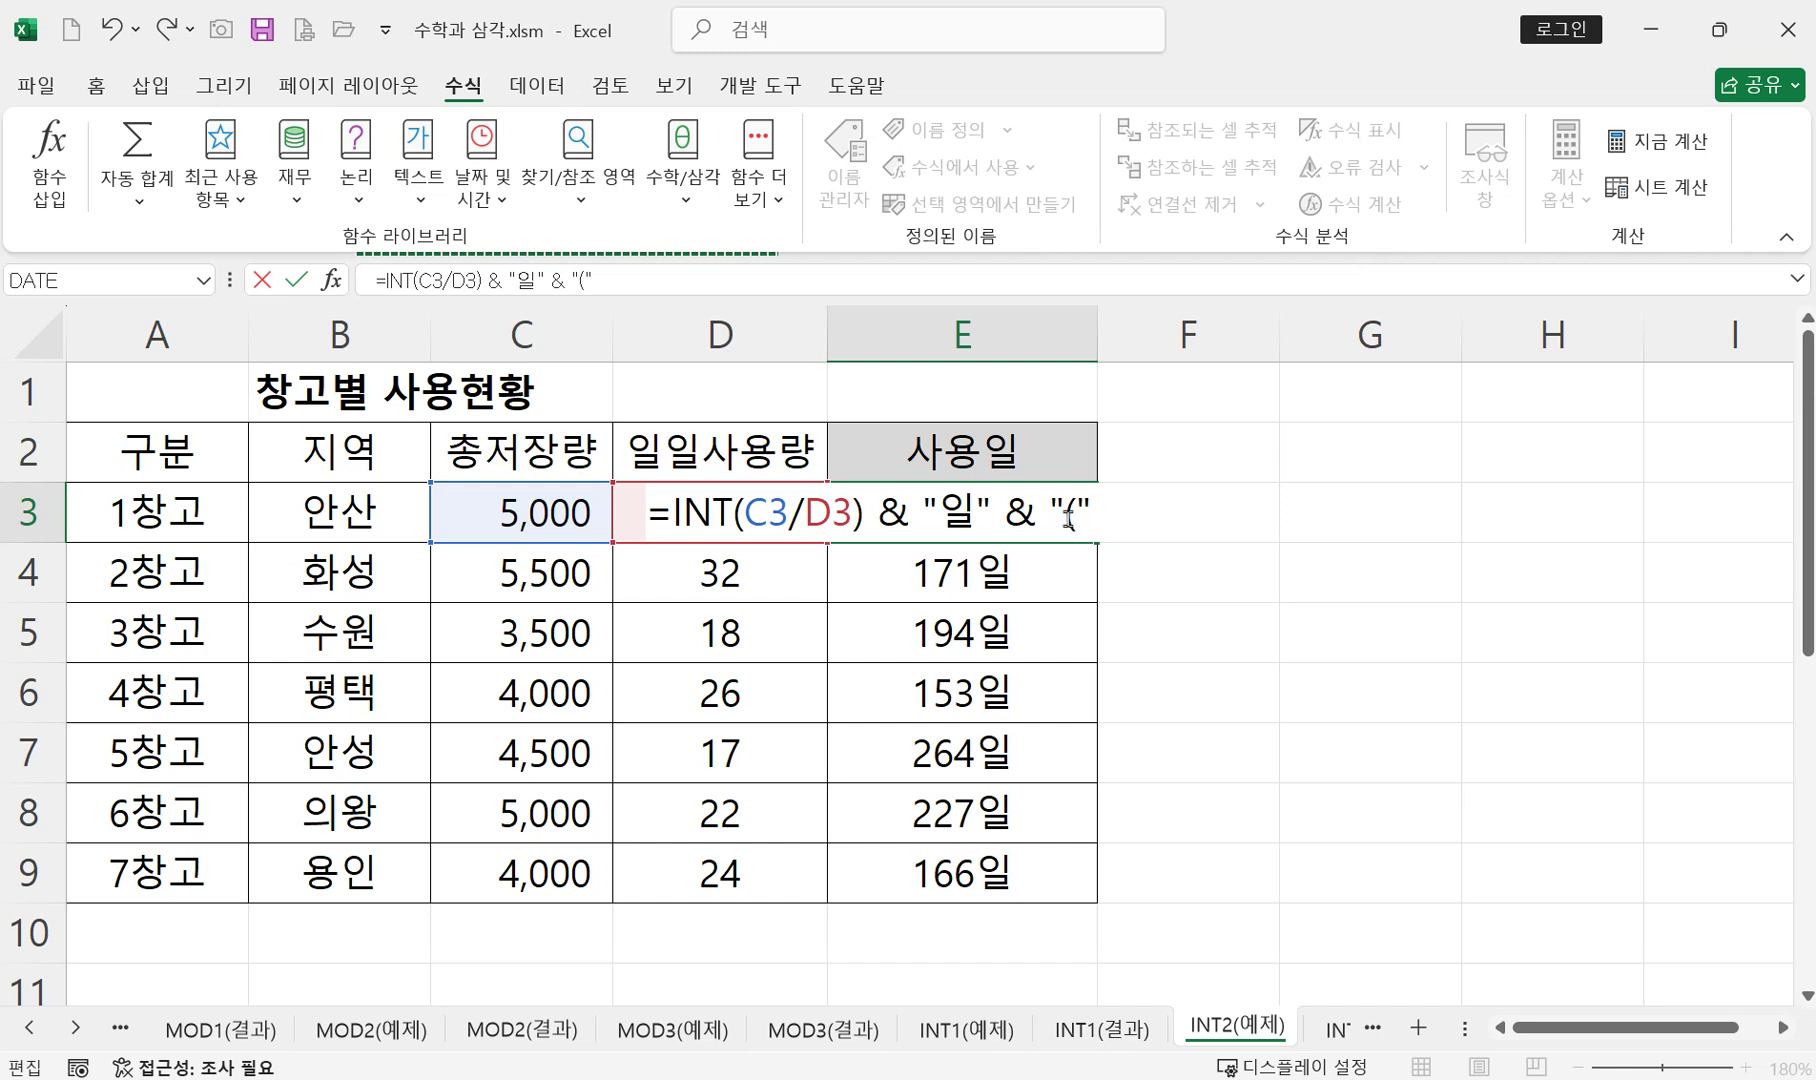
pyautogui.press('BackSpace')
pyautogui.press('BackSpace')
pyautogui.press('BackSpace')
pyautogui.press('BackSpace')
pyautogui.press('BackSpace')
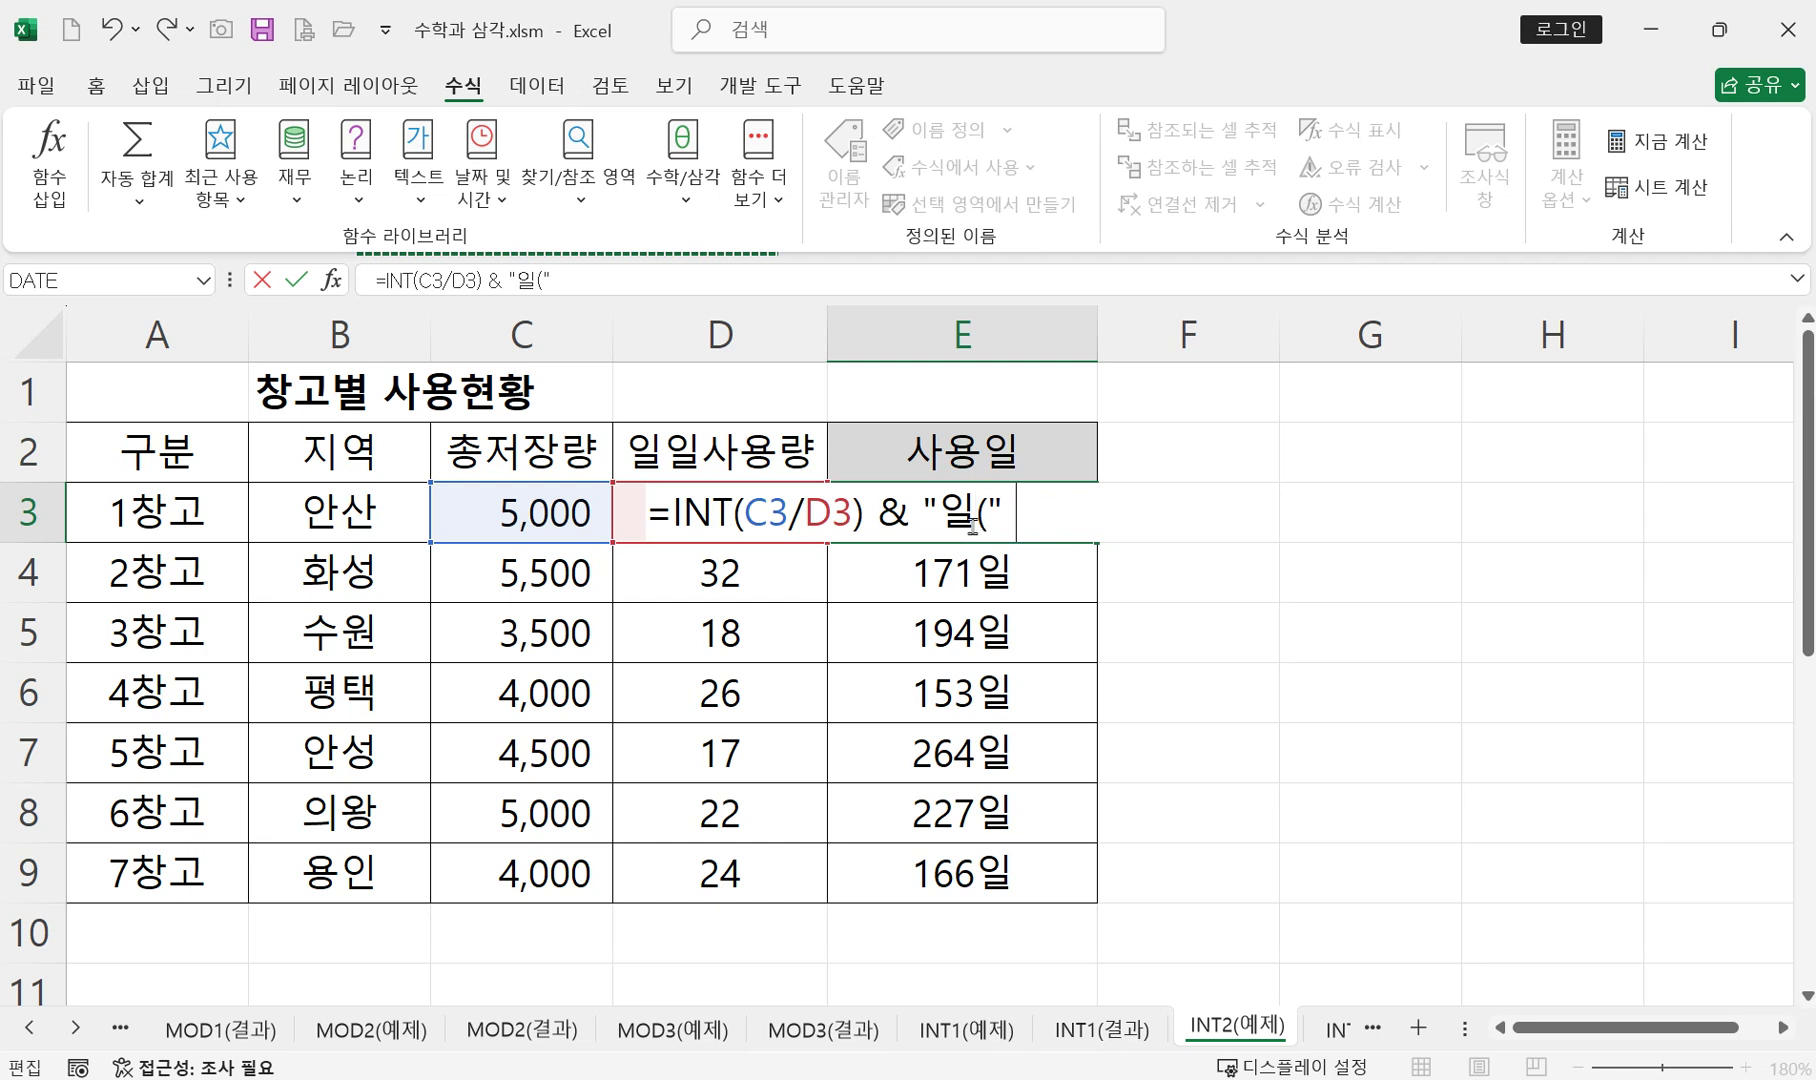
# - Append & MOD(C3,D3) to the E3 formula to add the remainder of 총저장량 divided by 일일사용량
pyautogui.write('&')
pyautogui.write('ㅡ')
pyautogui.press('BackSpace')
pyautogui.write('m')
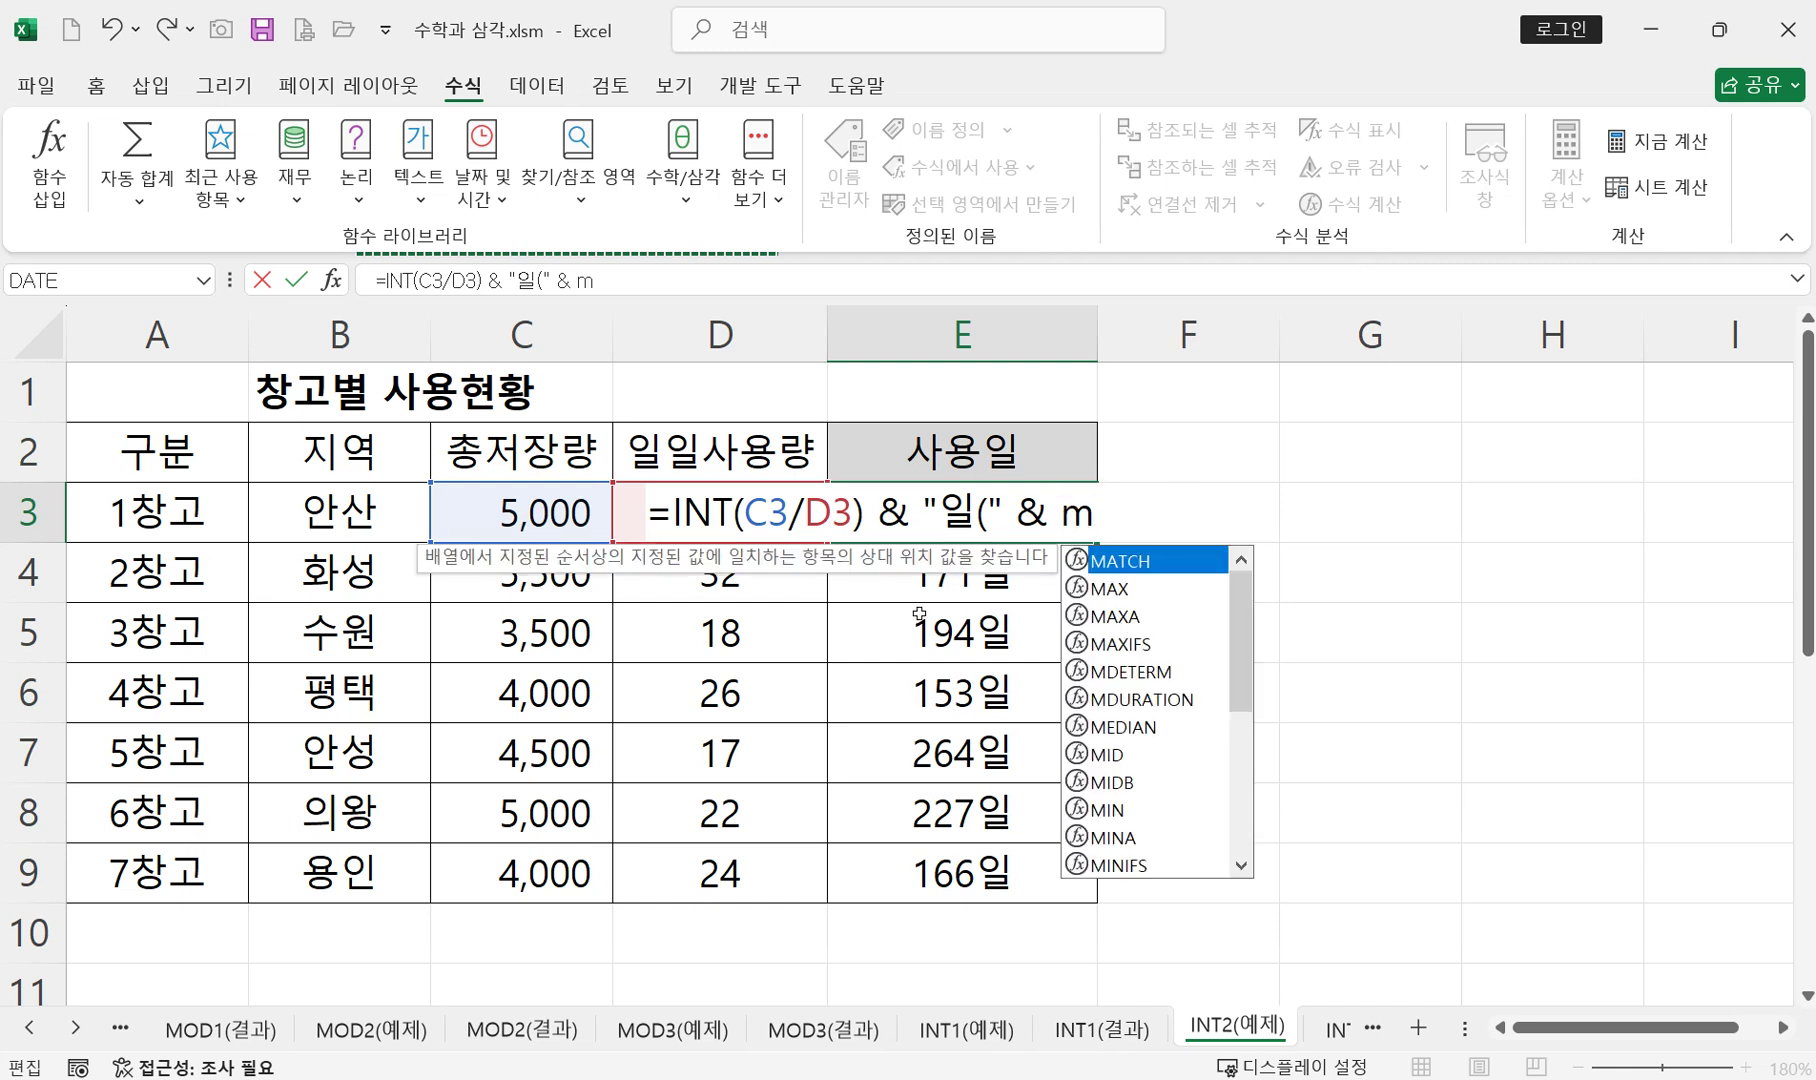
pyautogui.write('o')
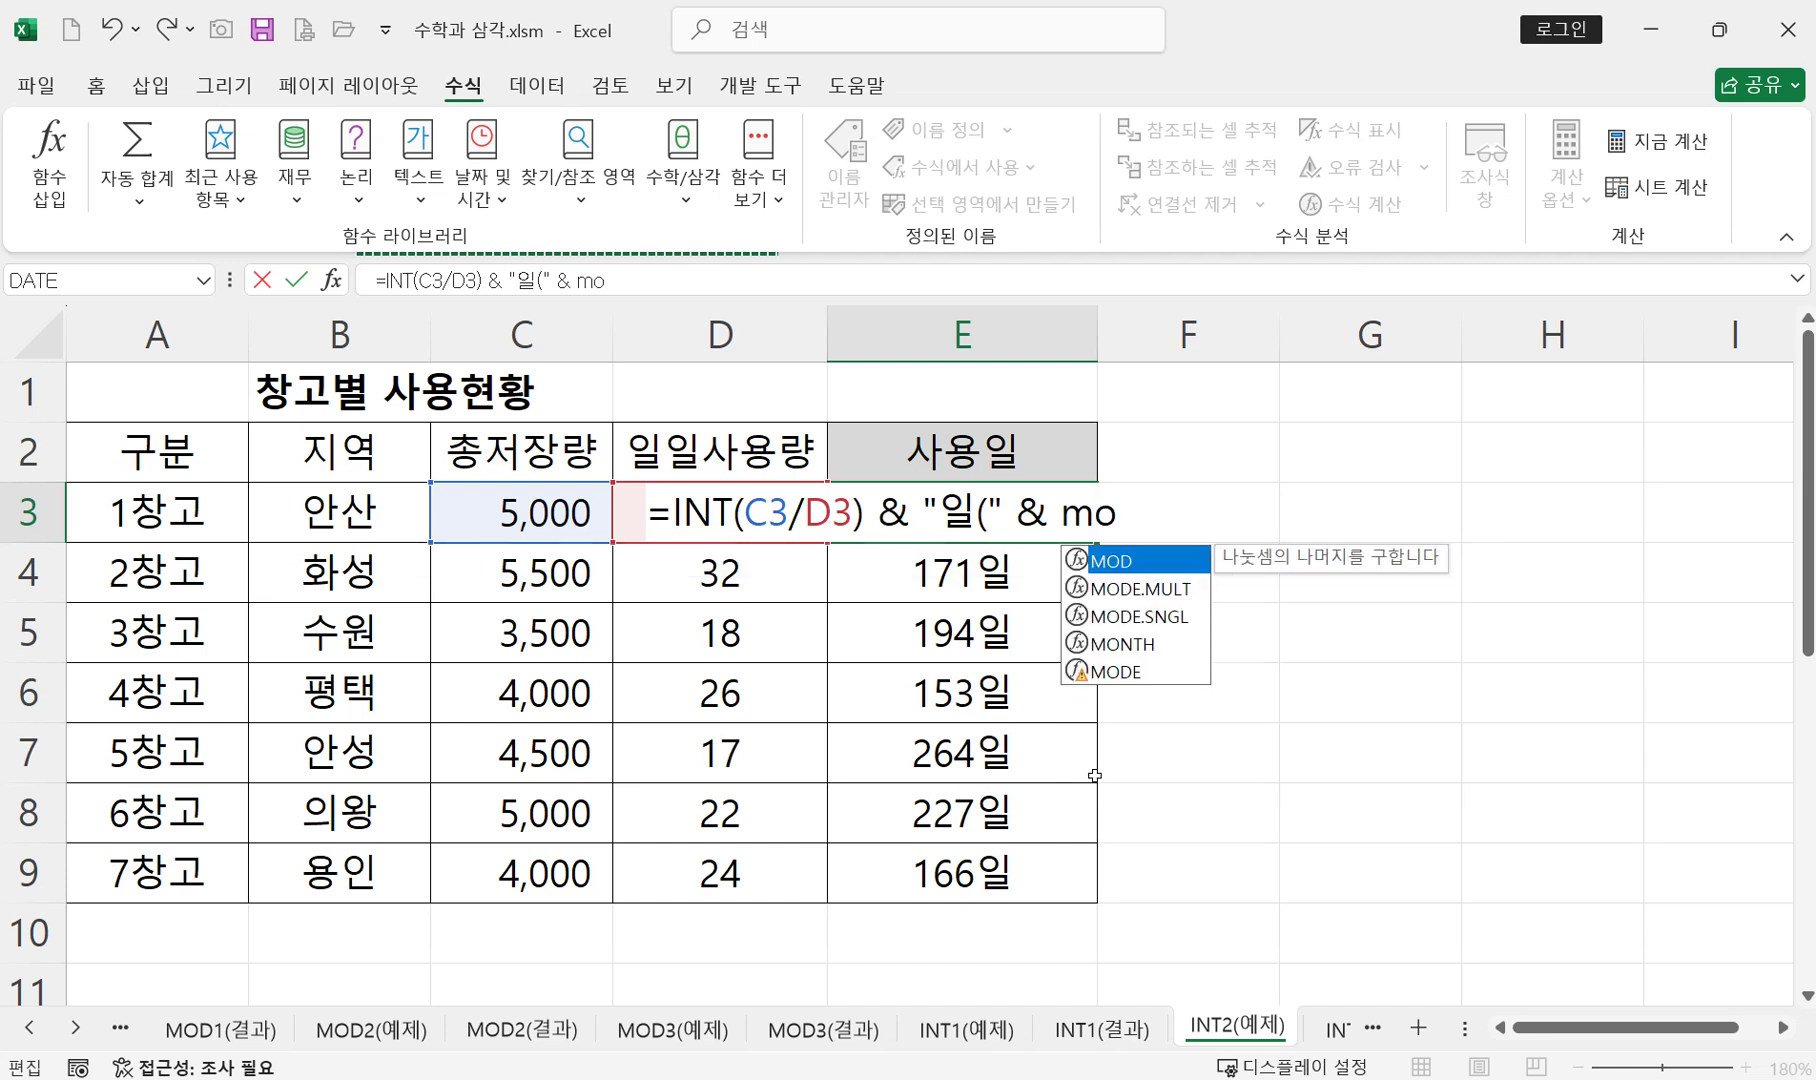
pyautogui.doubleClick(1124, 564)
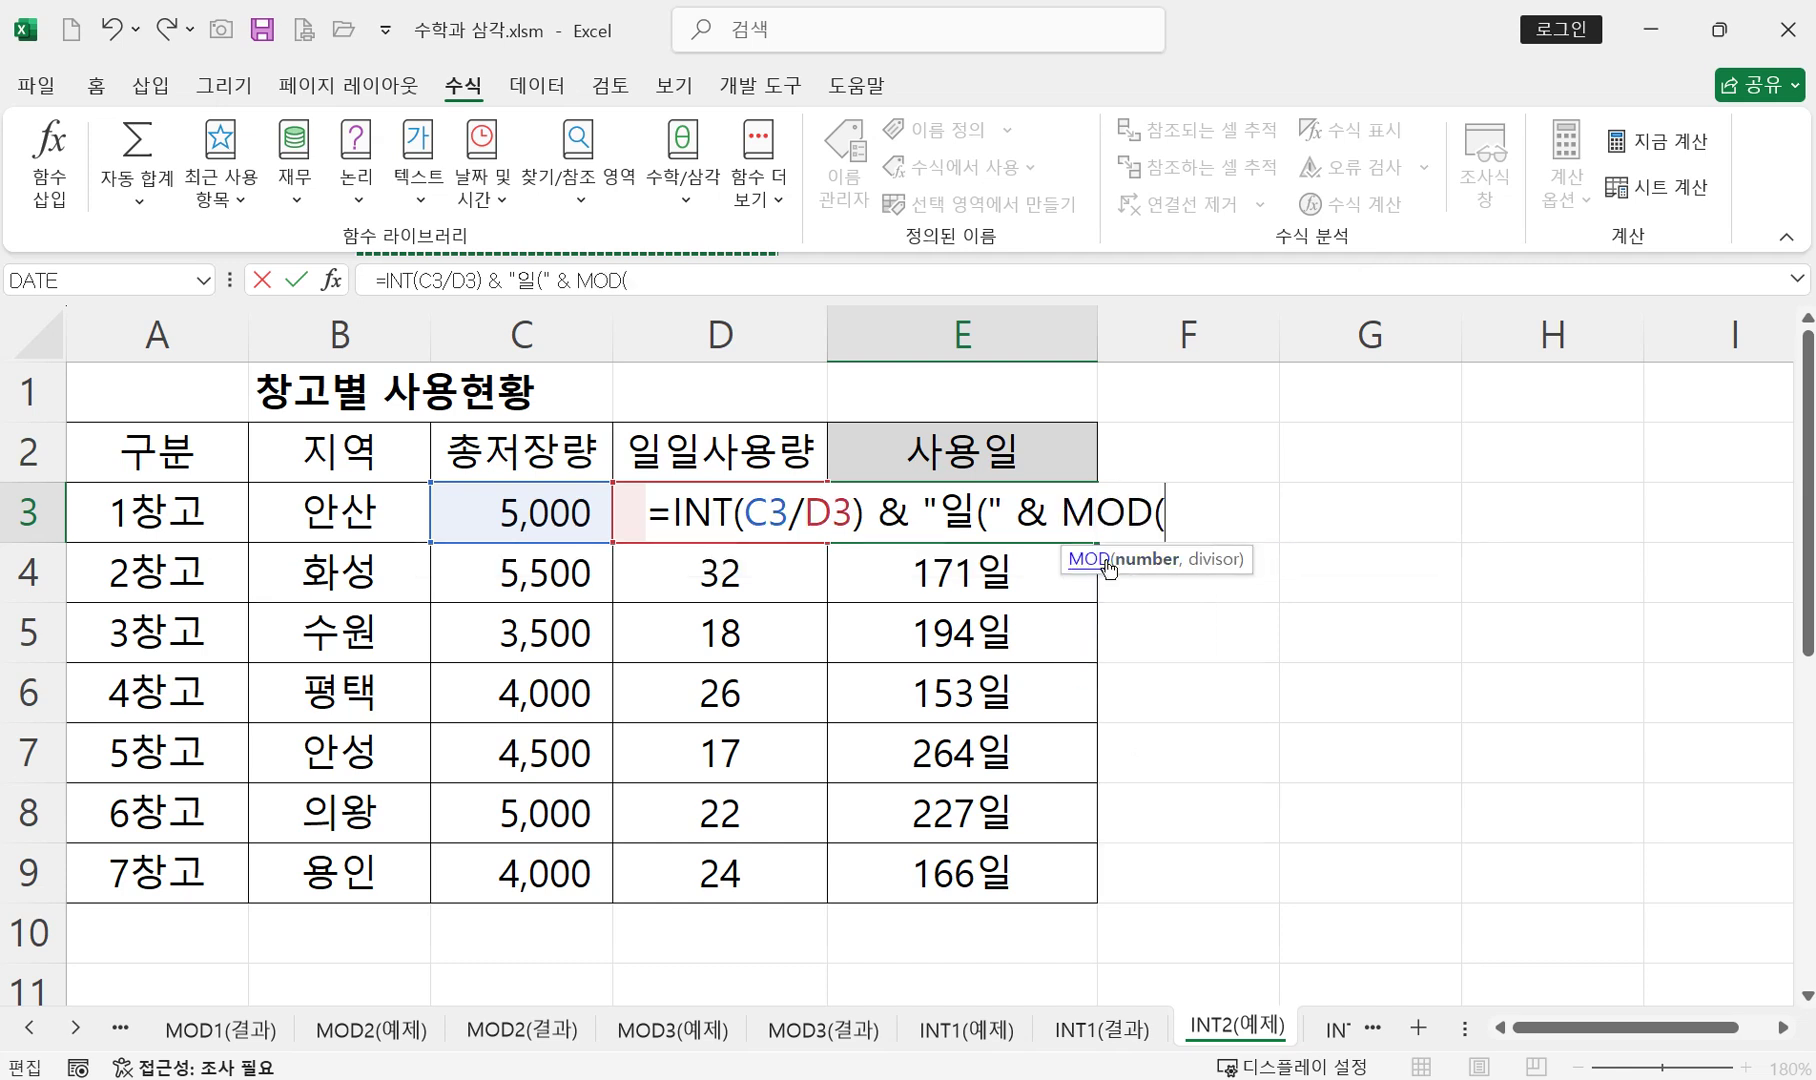
pyautogui.click(555, 517)
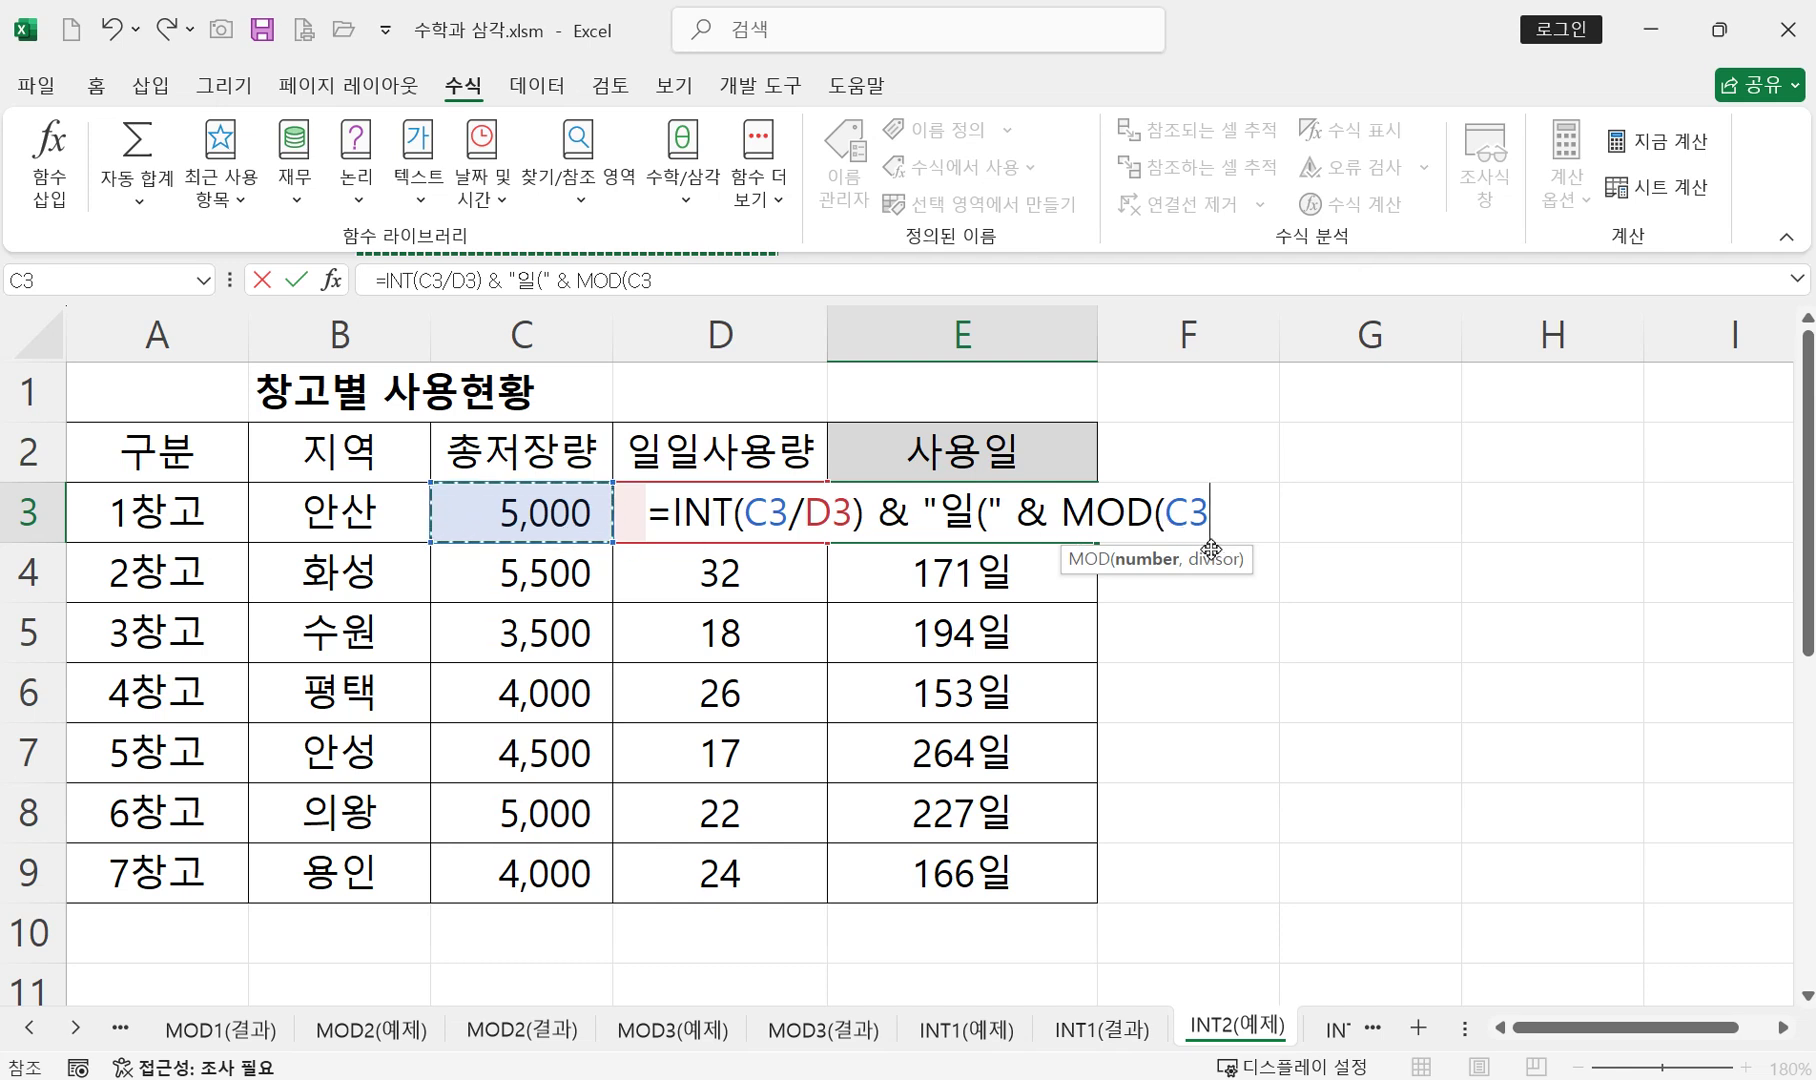
pyautogui.write(',')
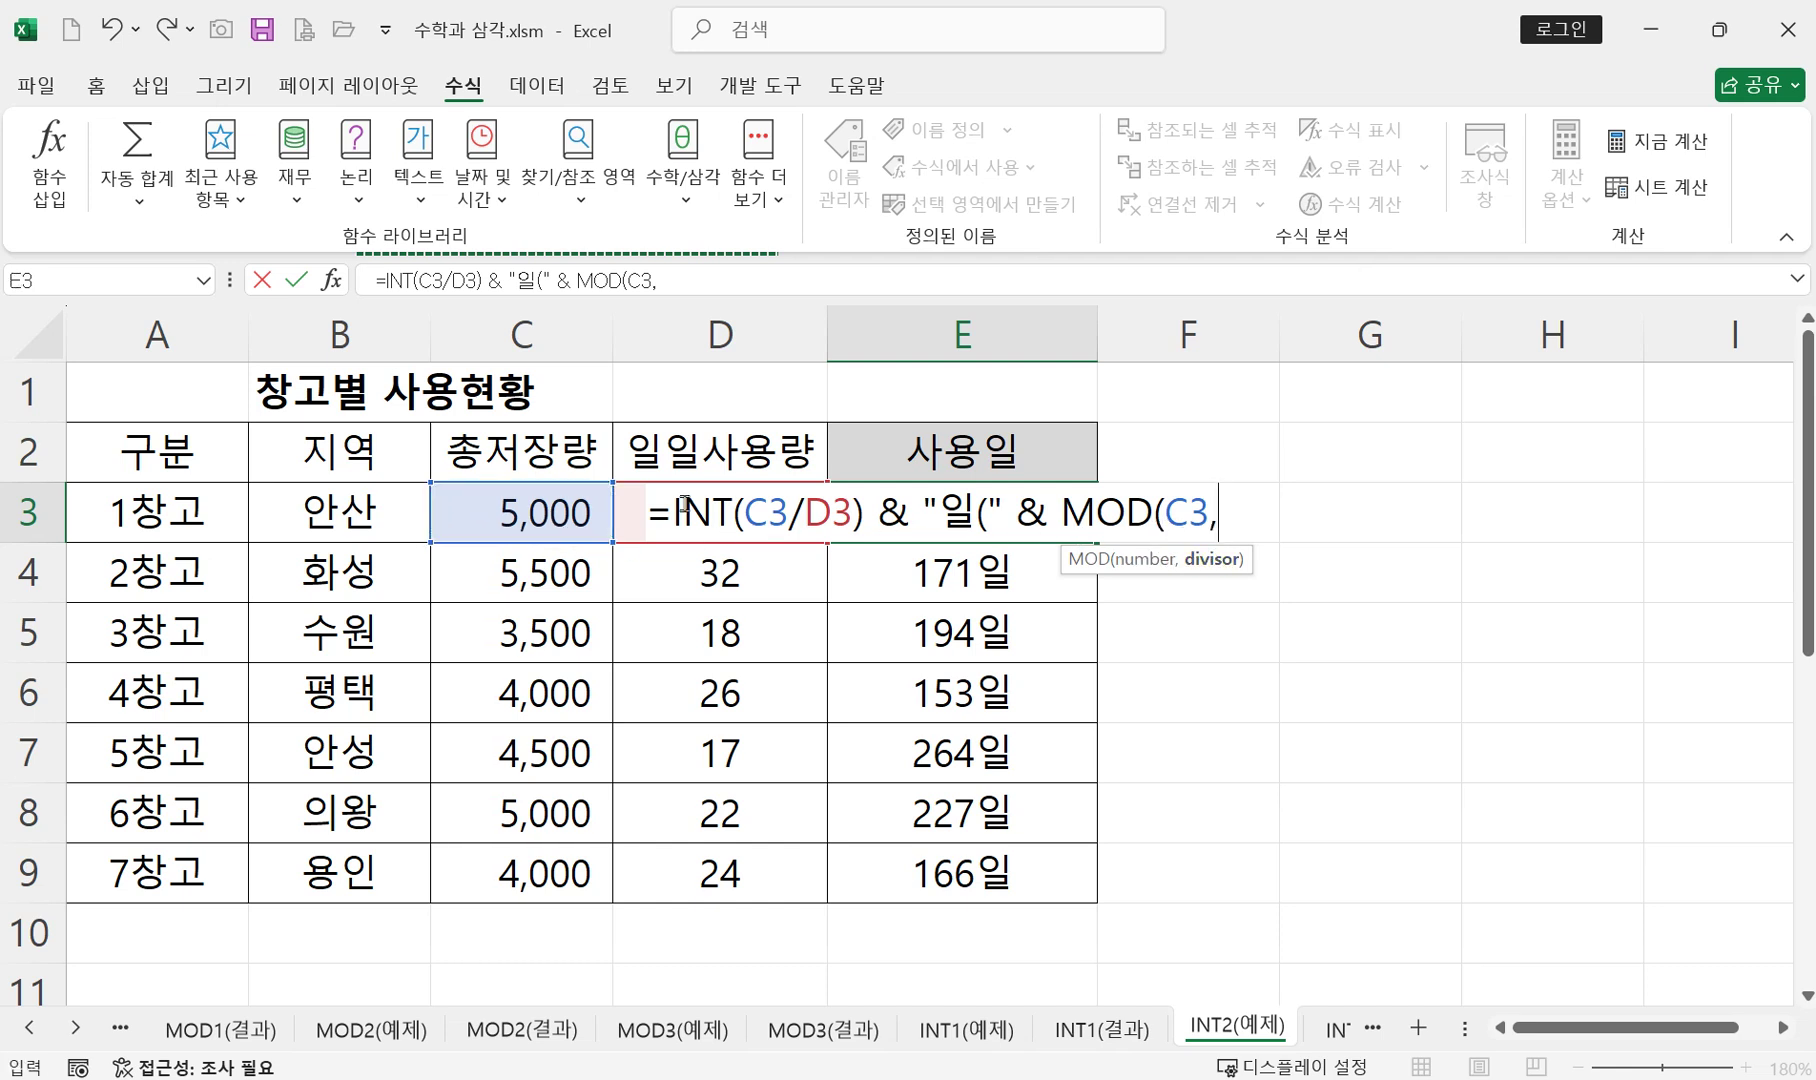
pyautogui.click(632, 511)
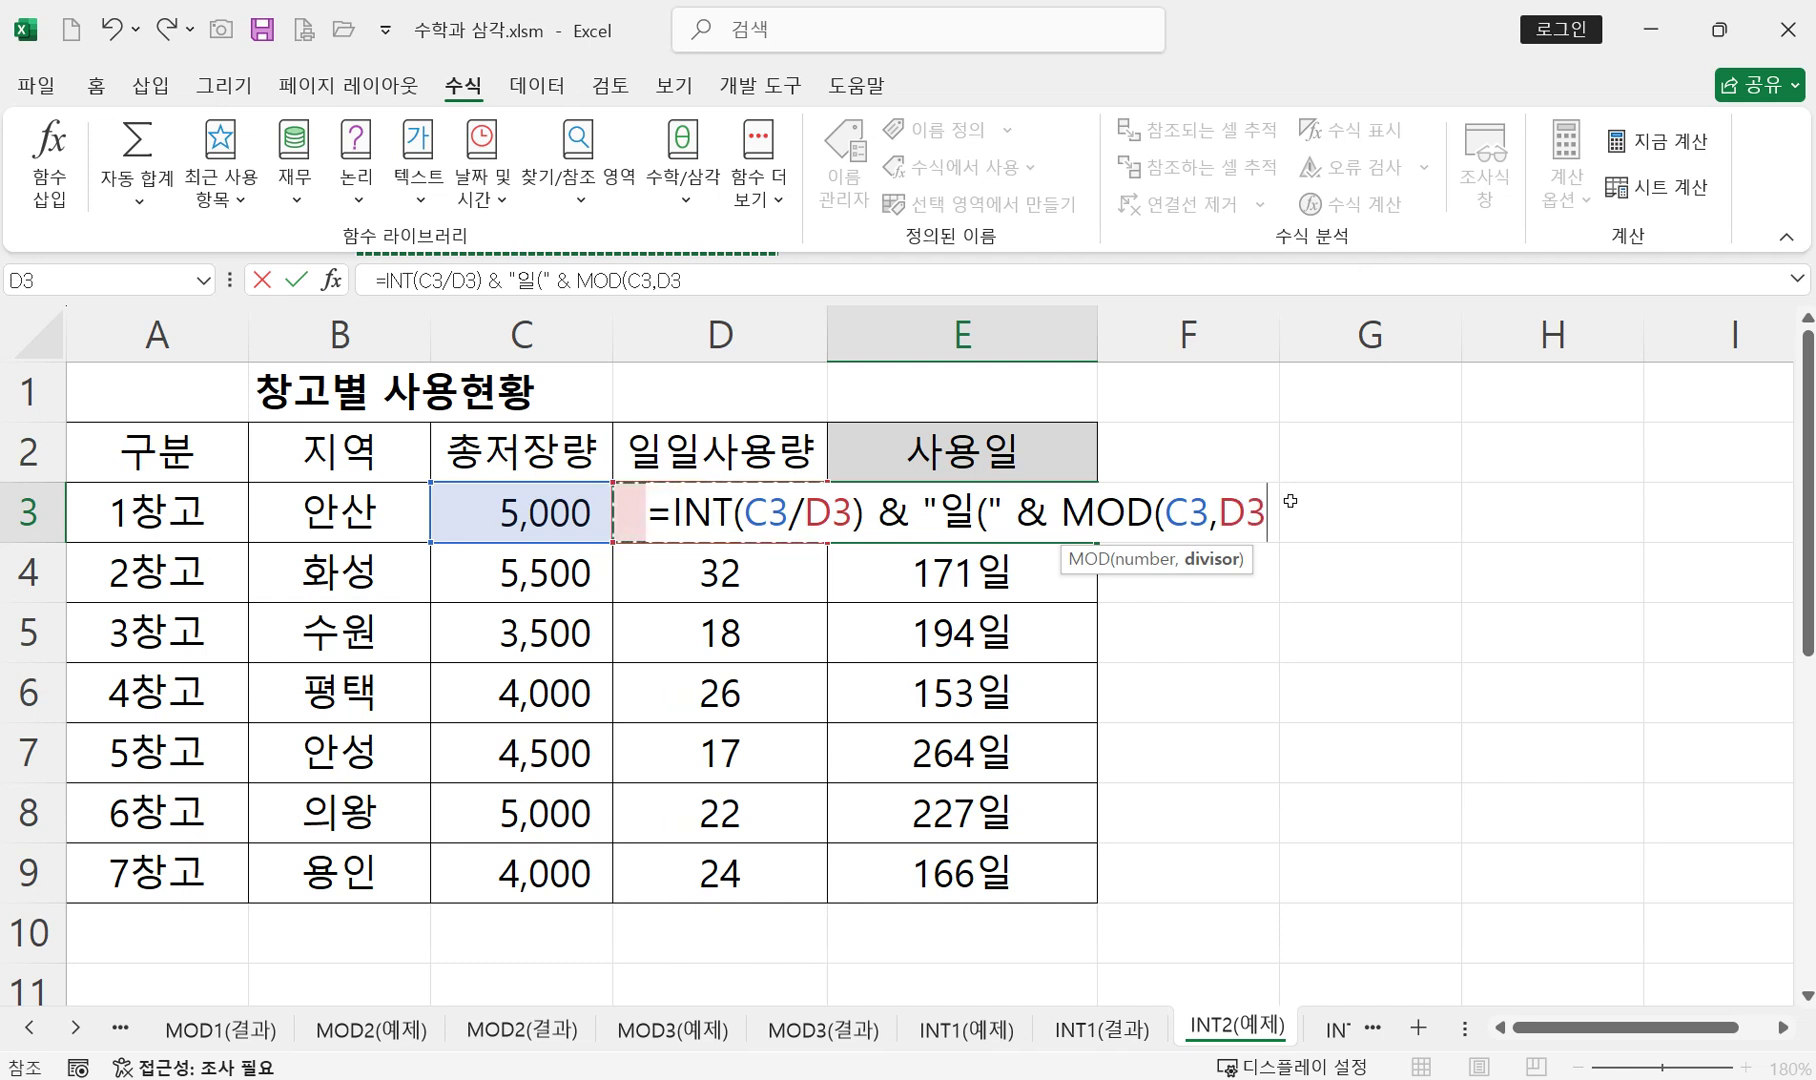
pyautogui.write(')')
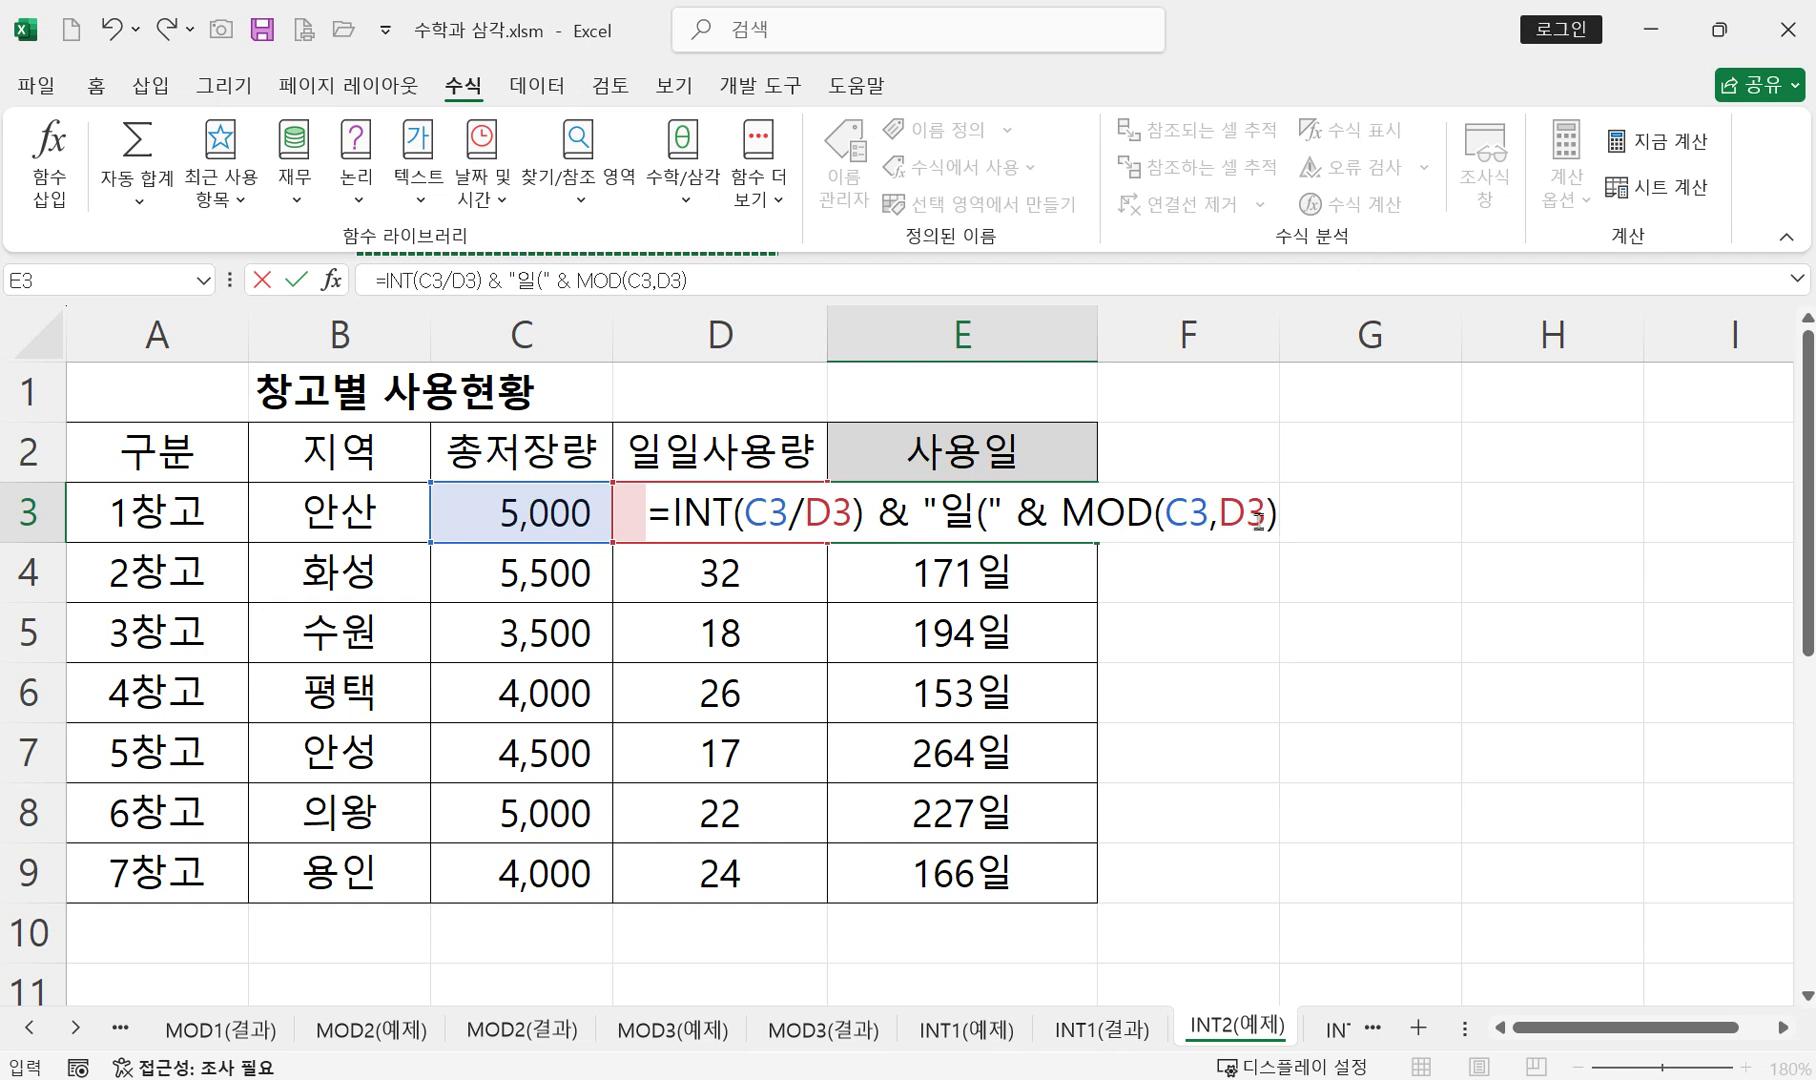
# - Compare the C3/D3 argument of INT with the separate C3 and D3 arguments of MOD, and enter the E3 formula
pyautogui.moveTo(1207, 512); pyautogui.dragTo(1165, 512)
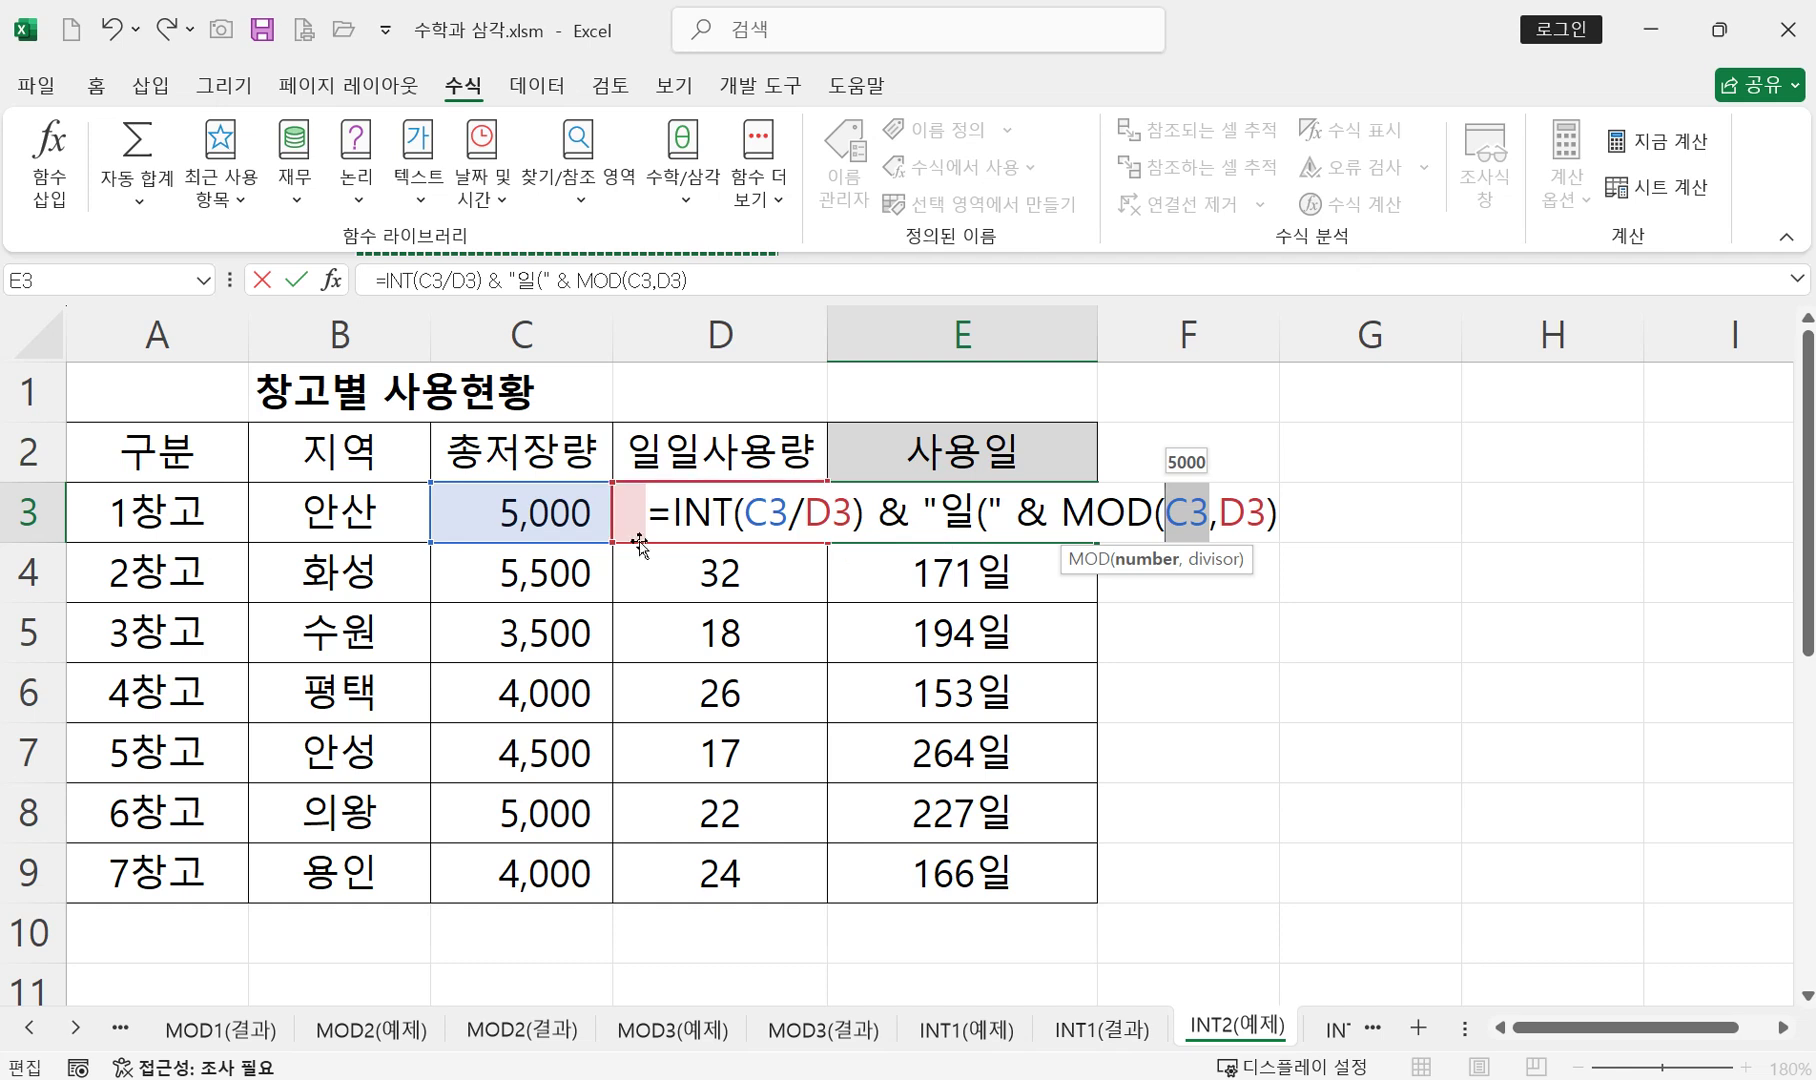
pyautogui.click(755, 512)
pyautogui.moveTo(755, 512); pyautogui.dragTo(852, 515)
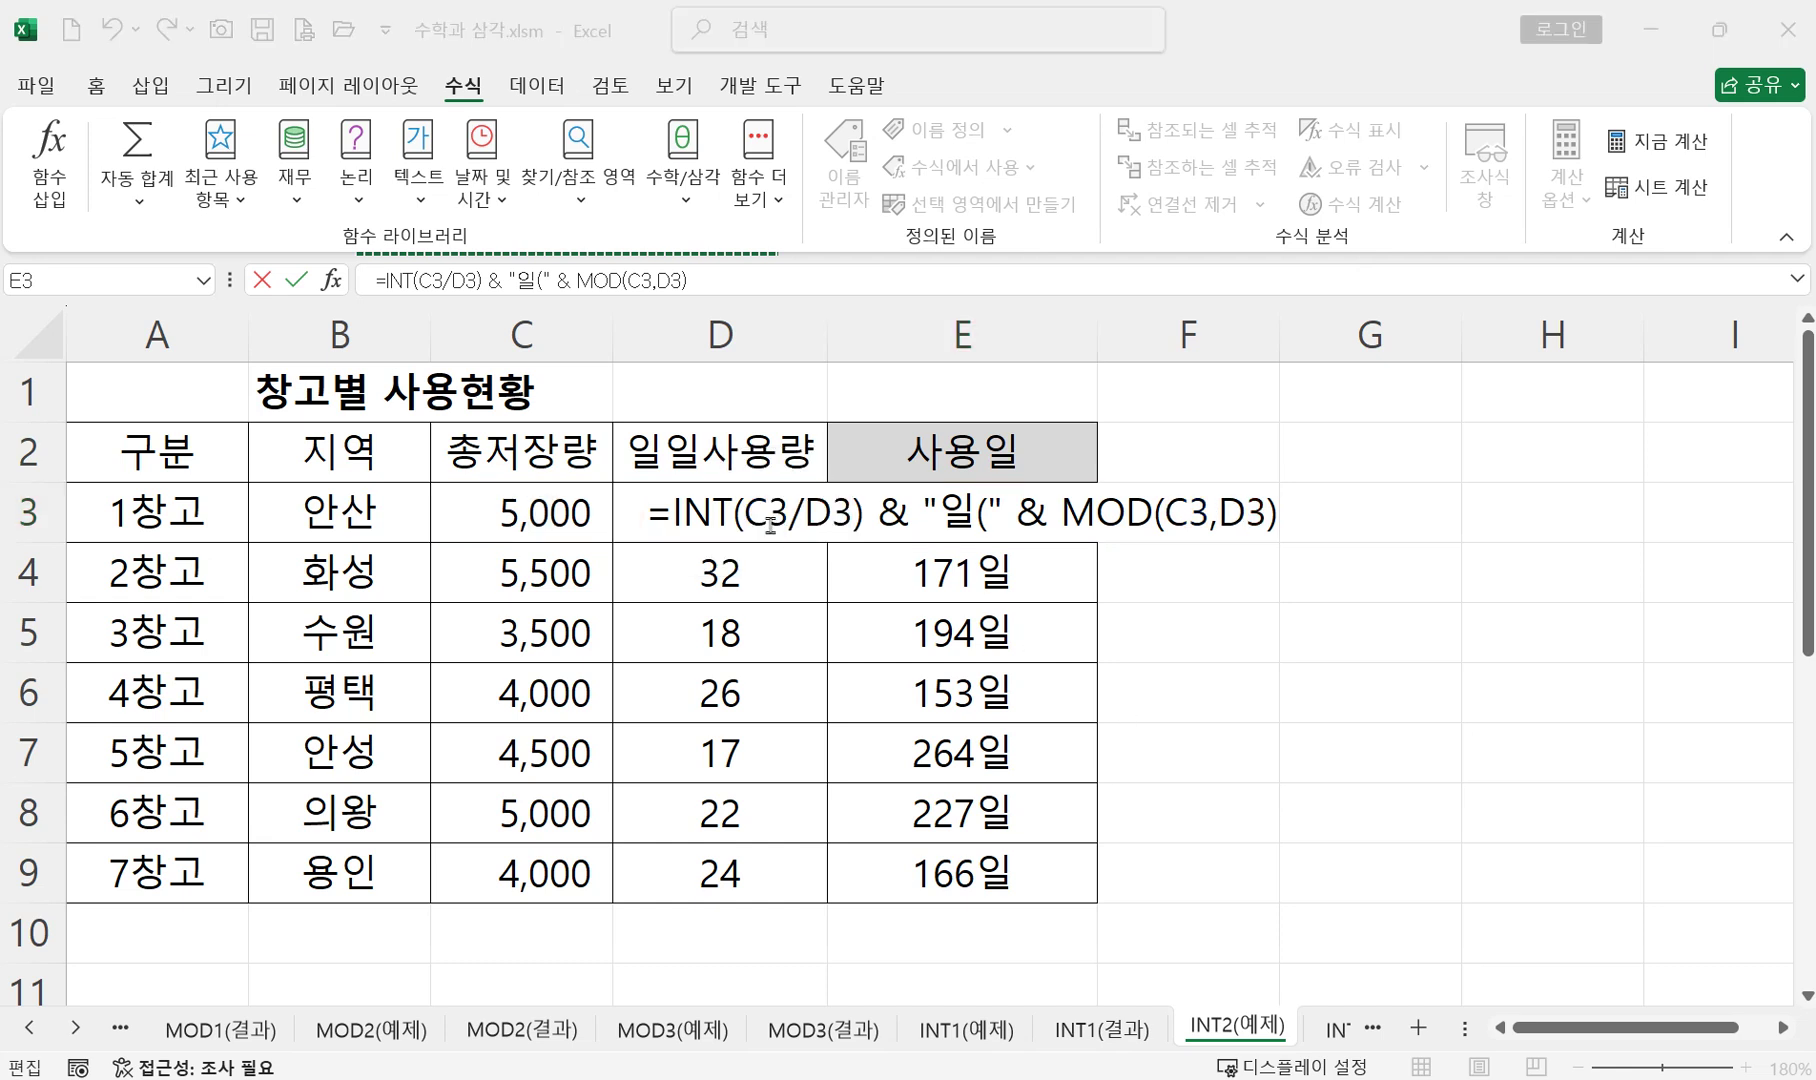
pyautogui.moveTo(751, 515); pyautogui.dragTo(843, 525)
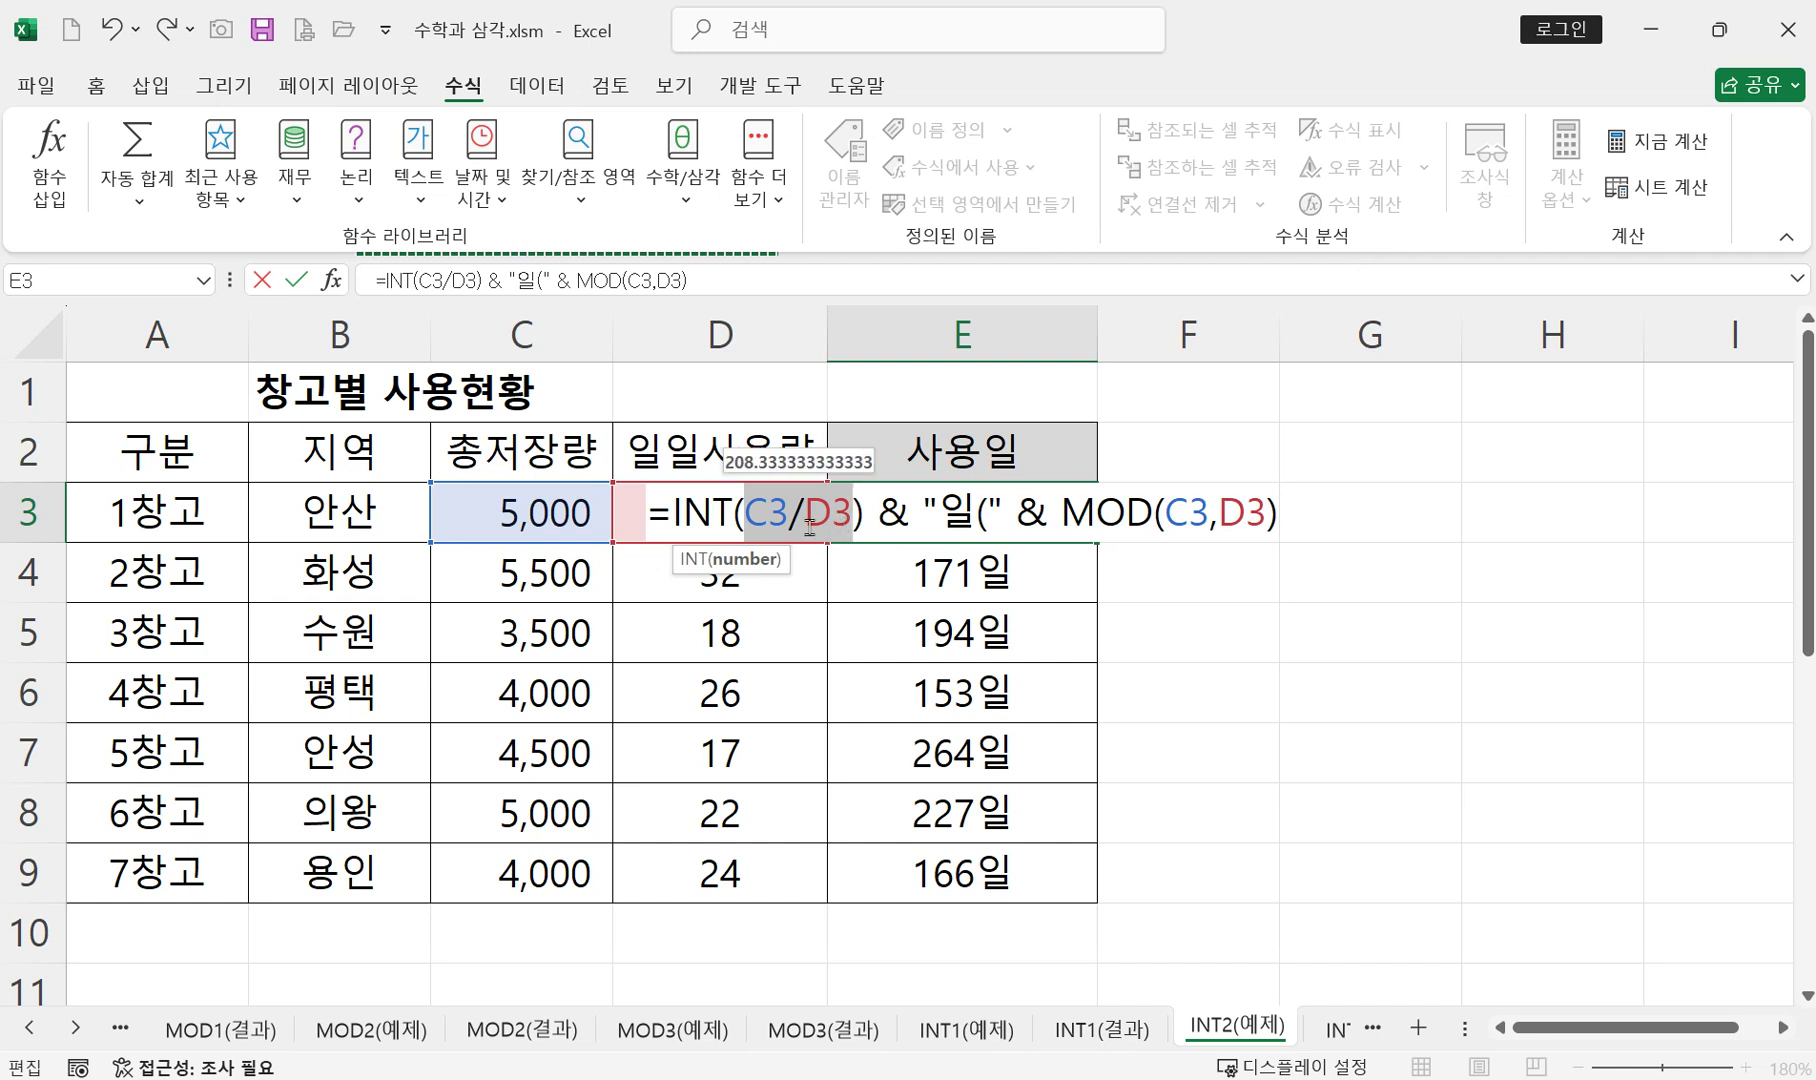
pyautogui.moveTo(749, 514); pyautogui.dragTo(847, 524)
pyautogui.click(795, 512)
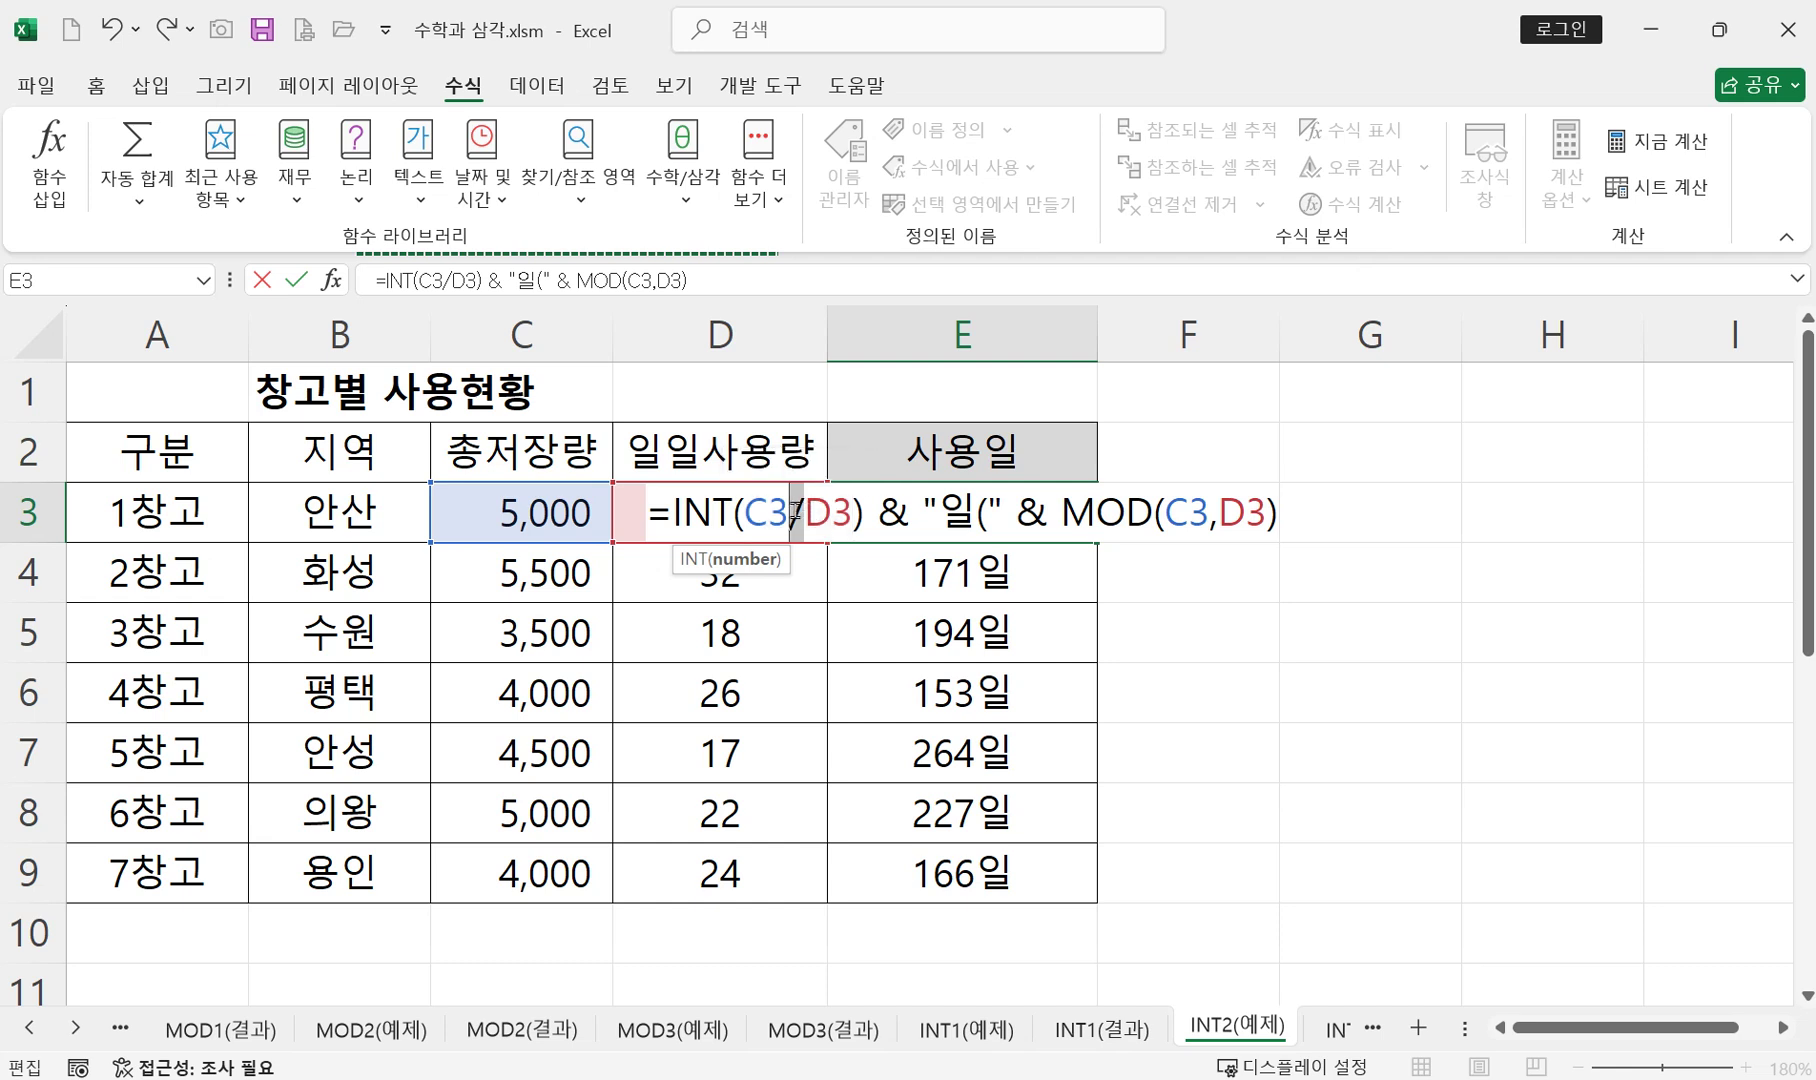
pyautogui.moveTo(1167, 511); pyautogui.dragTo(1210, 511)
pyautogui.click(1234, 511)
pyautogui.doubleClick(1234, 511)
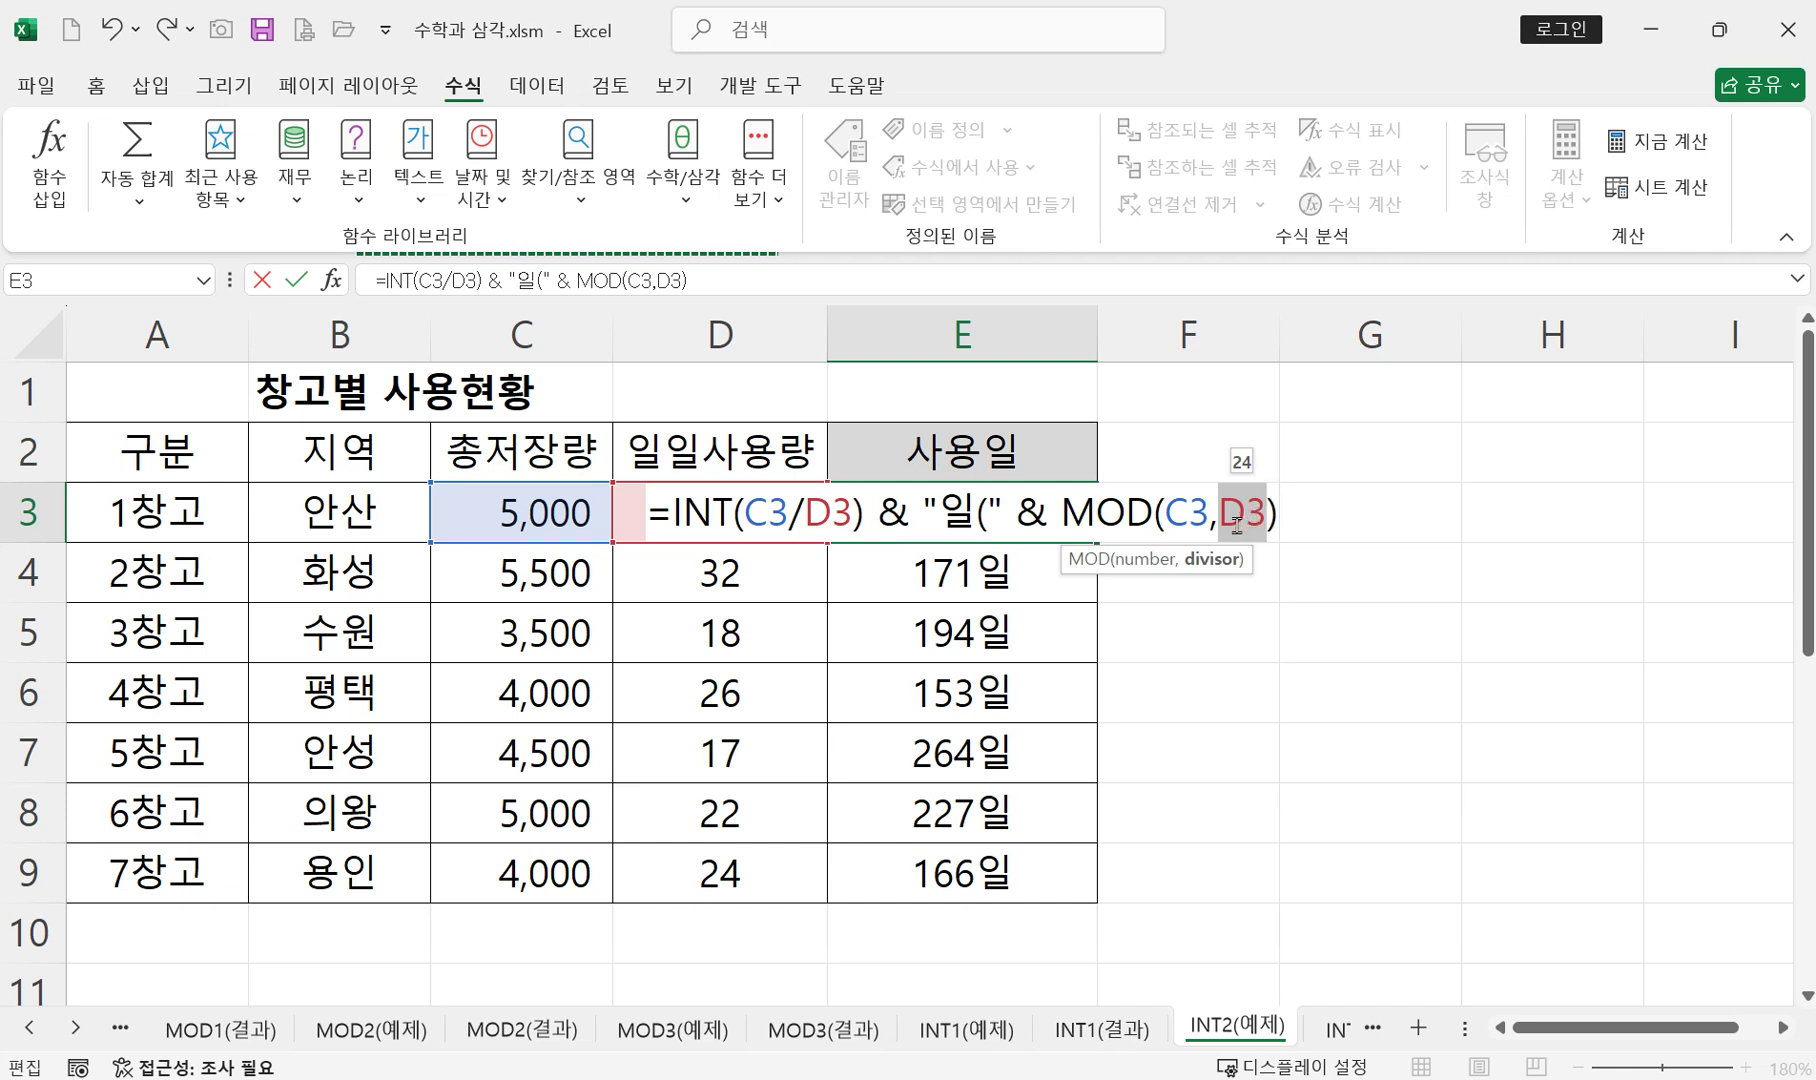
pyautogui.press('Return')
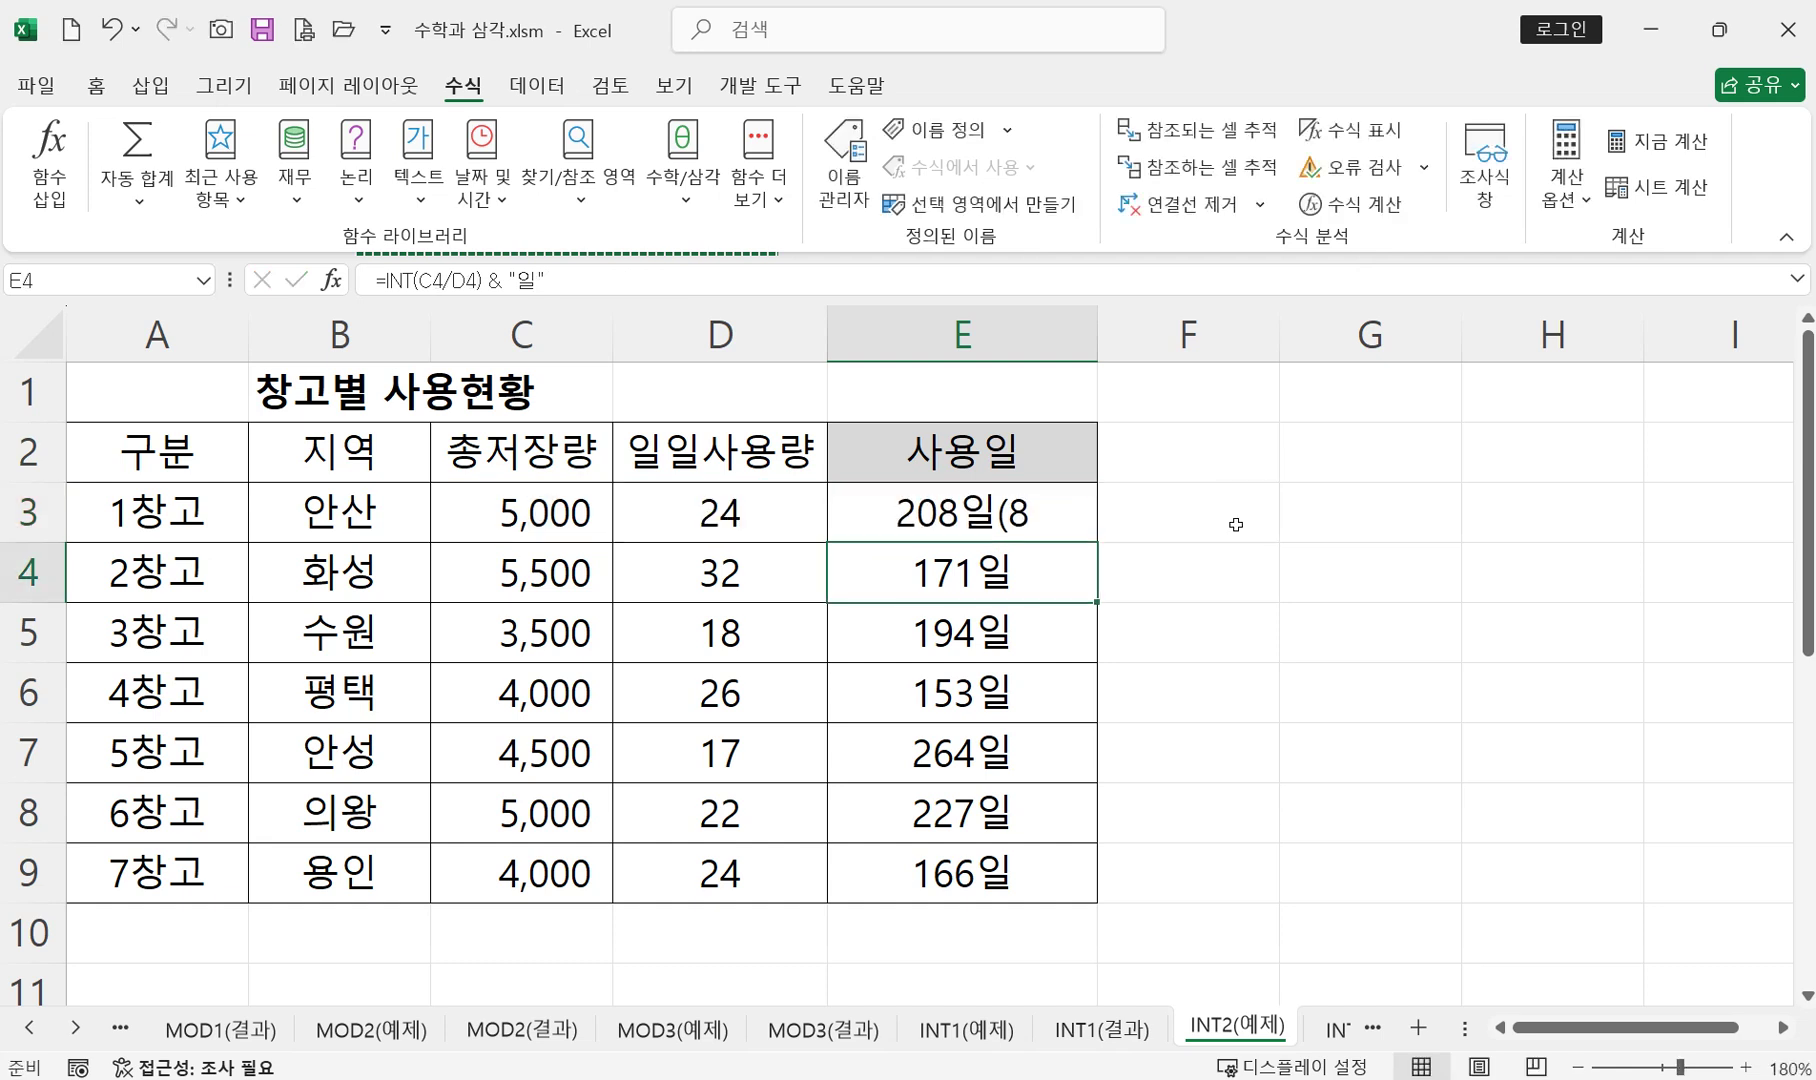
# - Append & "남음) after MOD(C3,D3) in the E3 formula and try to enter it
pyautogui.click(1047, 511)
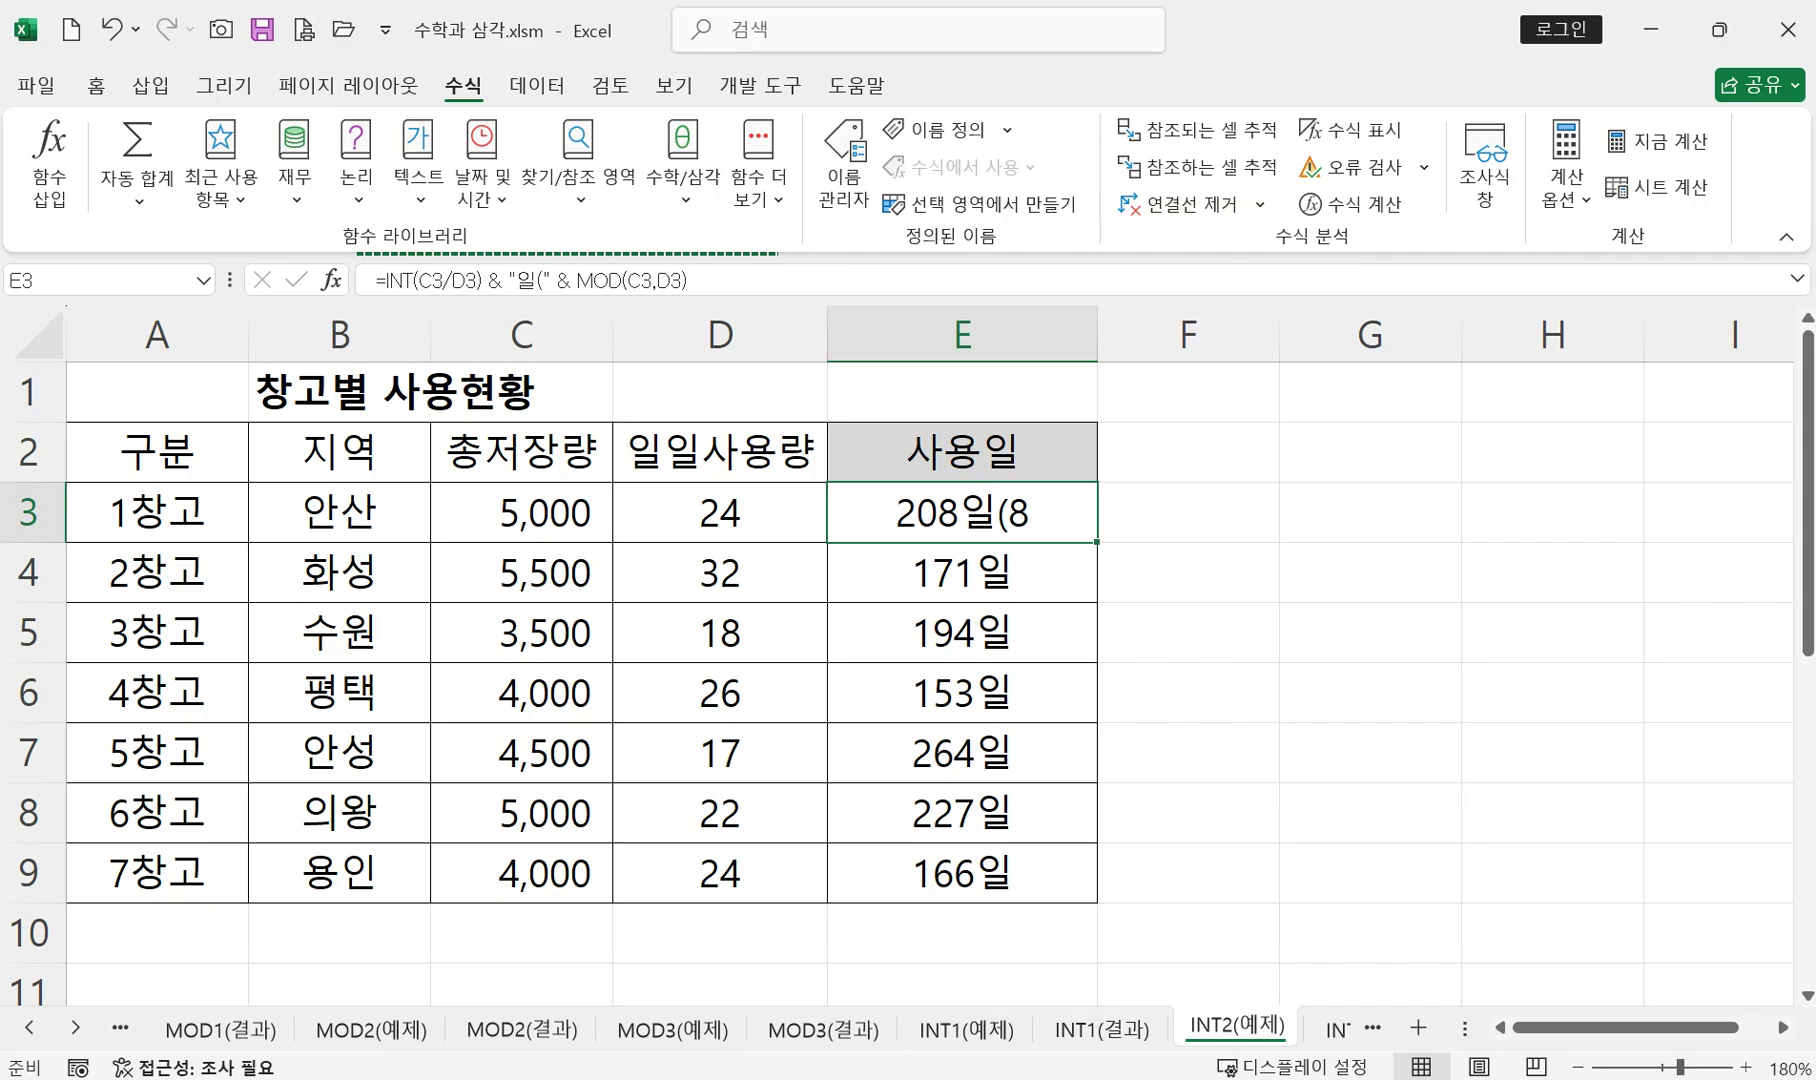
pyautogui.click(822, 1079)
pyautogui.doubleClick(1177, 514)
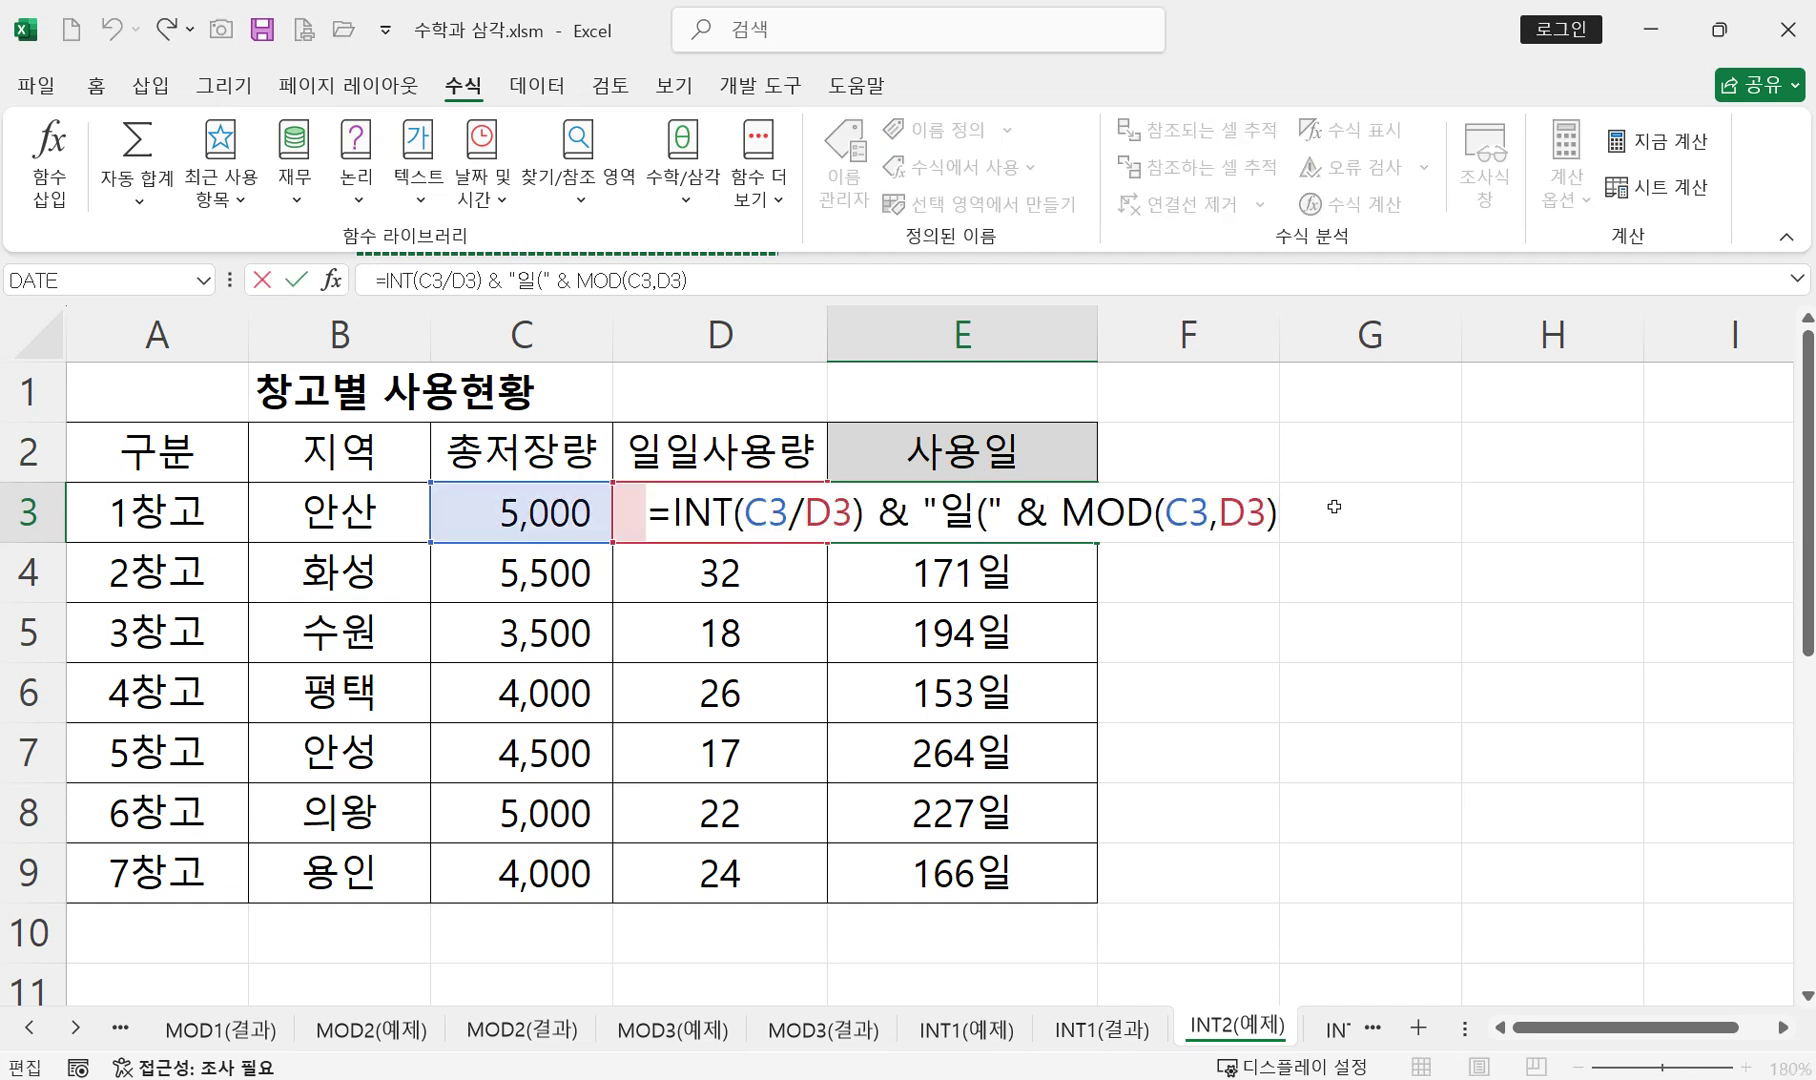
pyautogui.click(1267, 510)
pyautogui.press('Right')
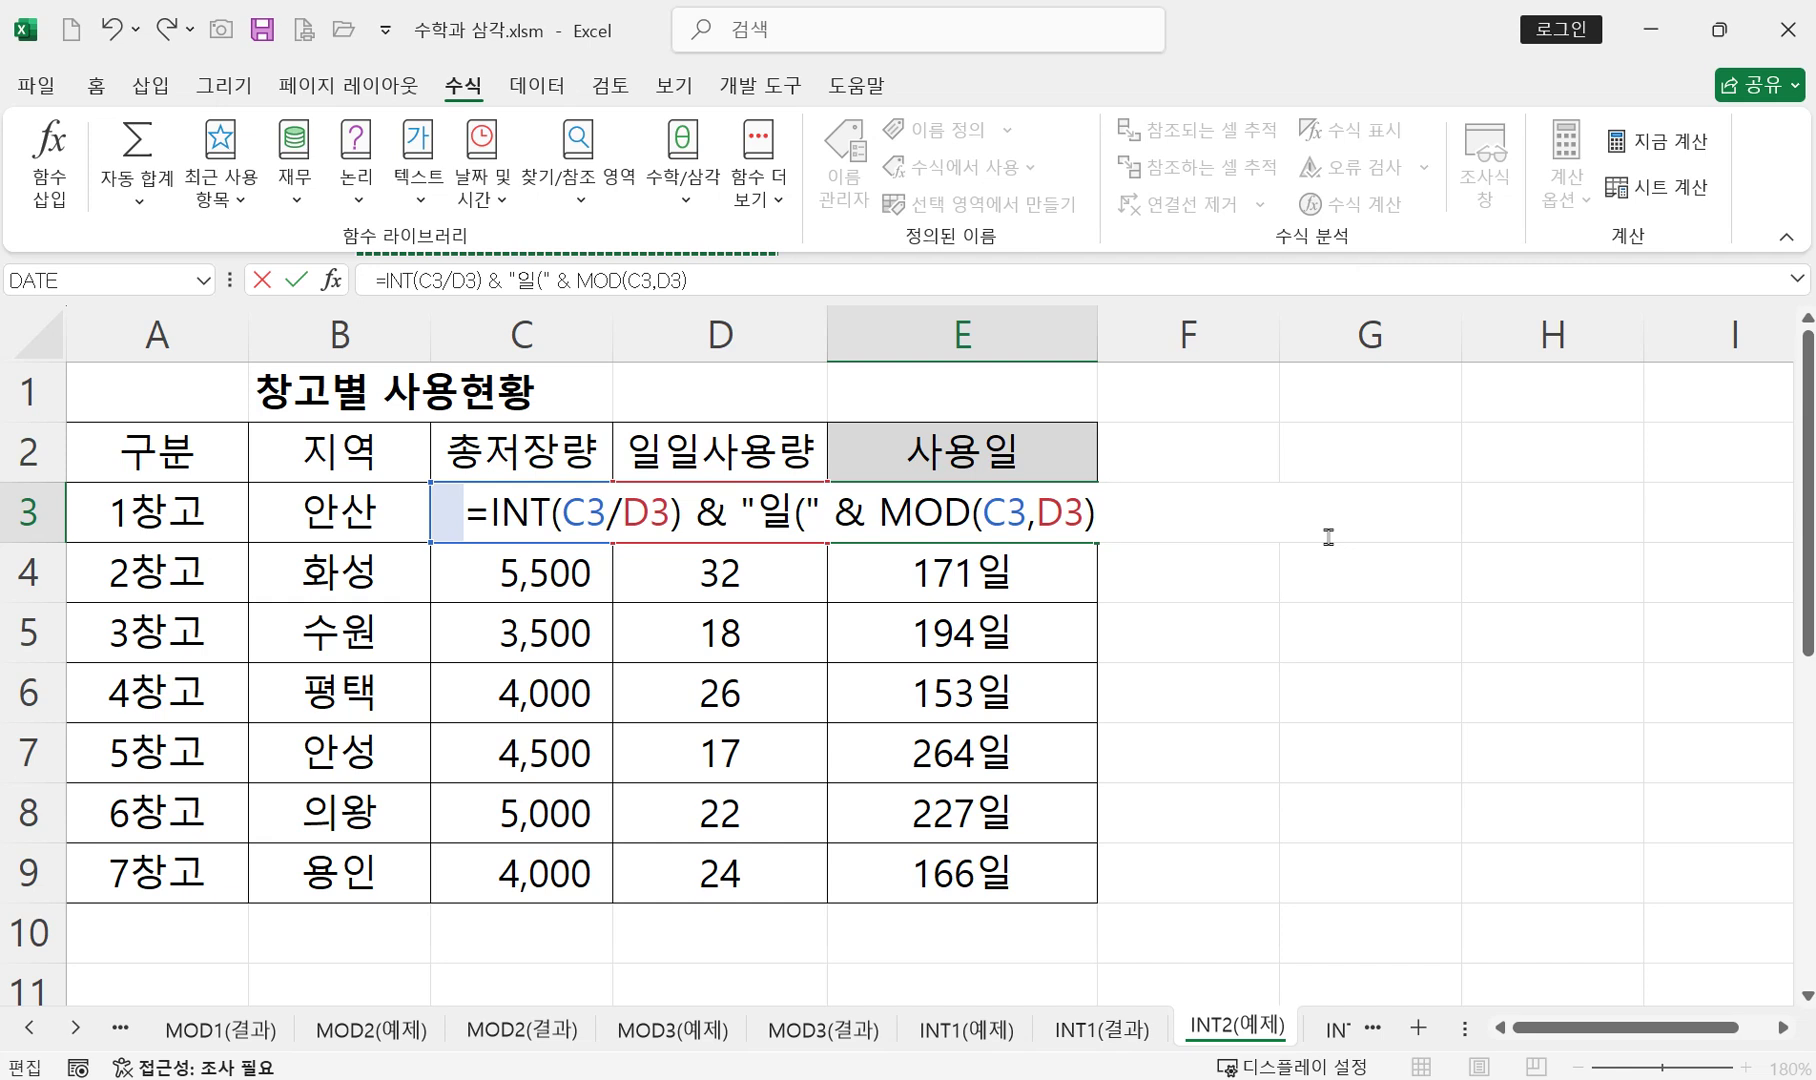
pyautogui.write('& "sk')
pyautogui.press('BackSpace')
pyautogui.press('BackSpace')
pyautogui.write('남음')
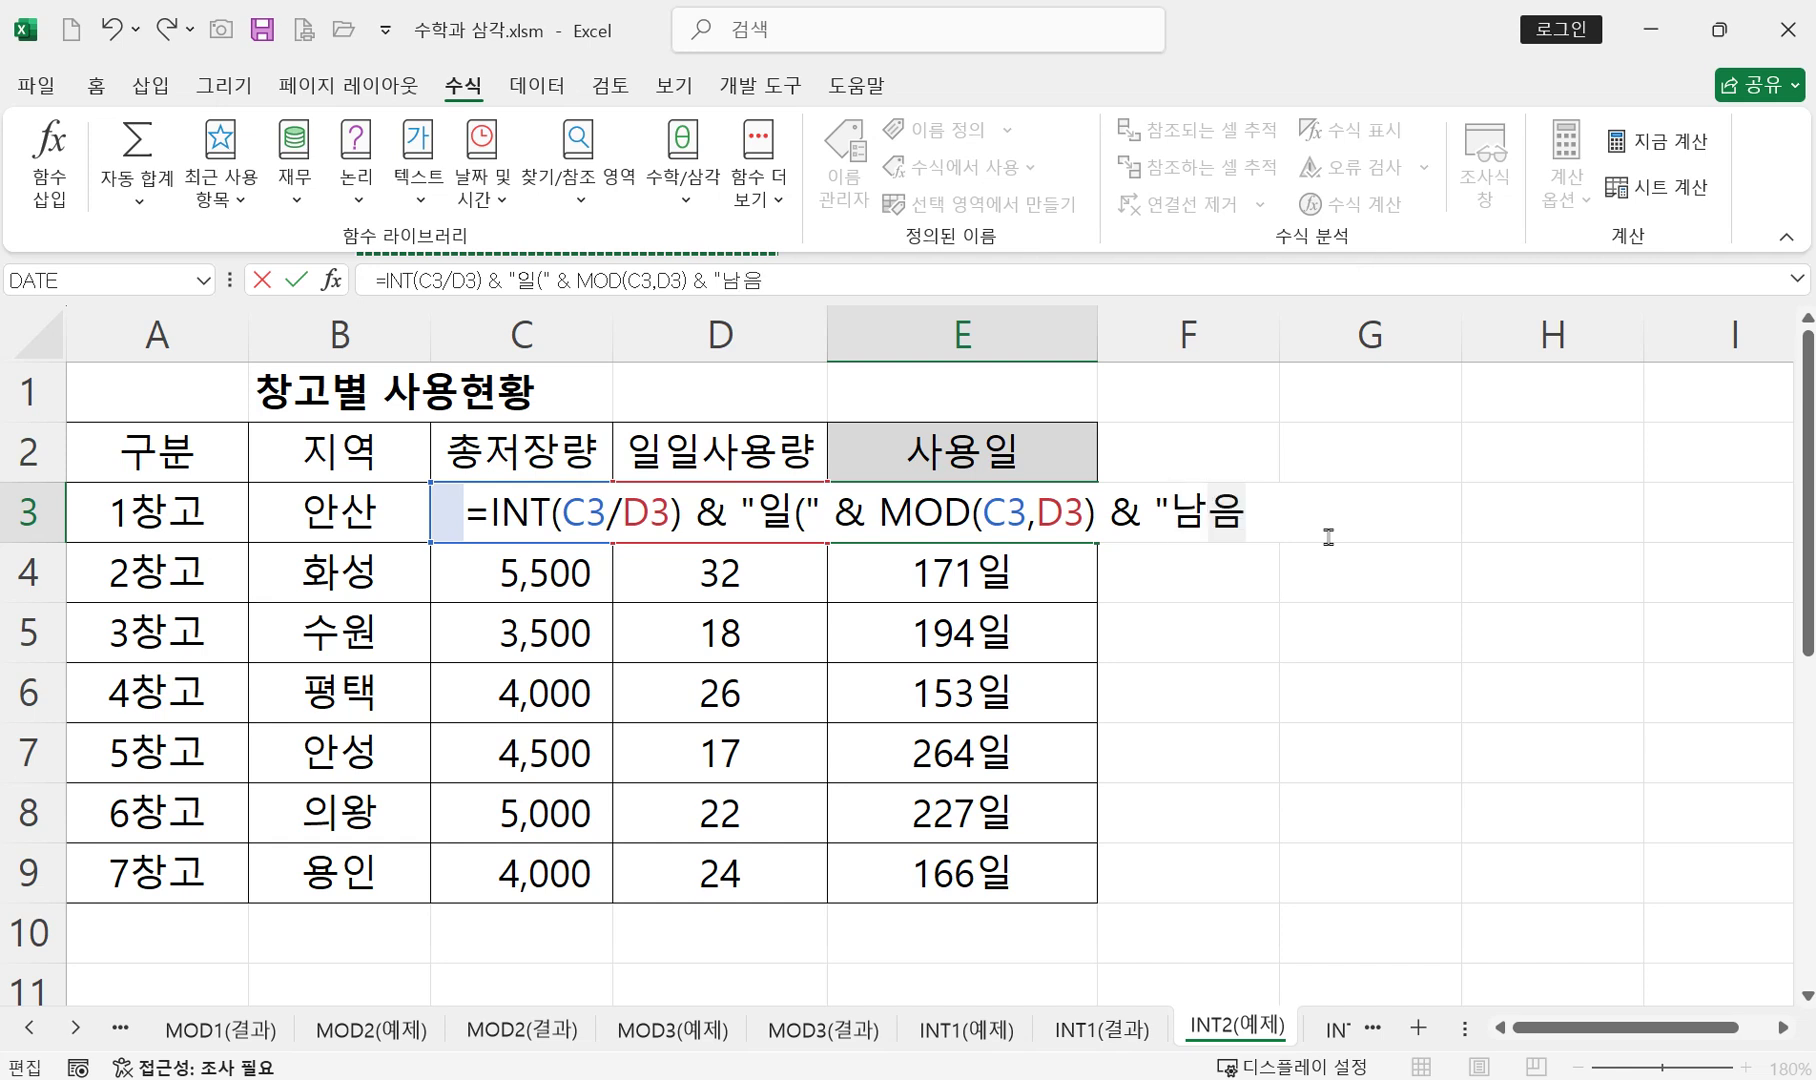
pyautogui.write(')')
pyautogui.press('Return')
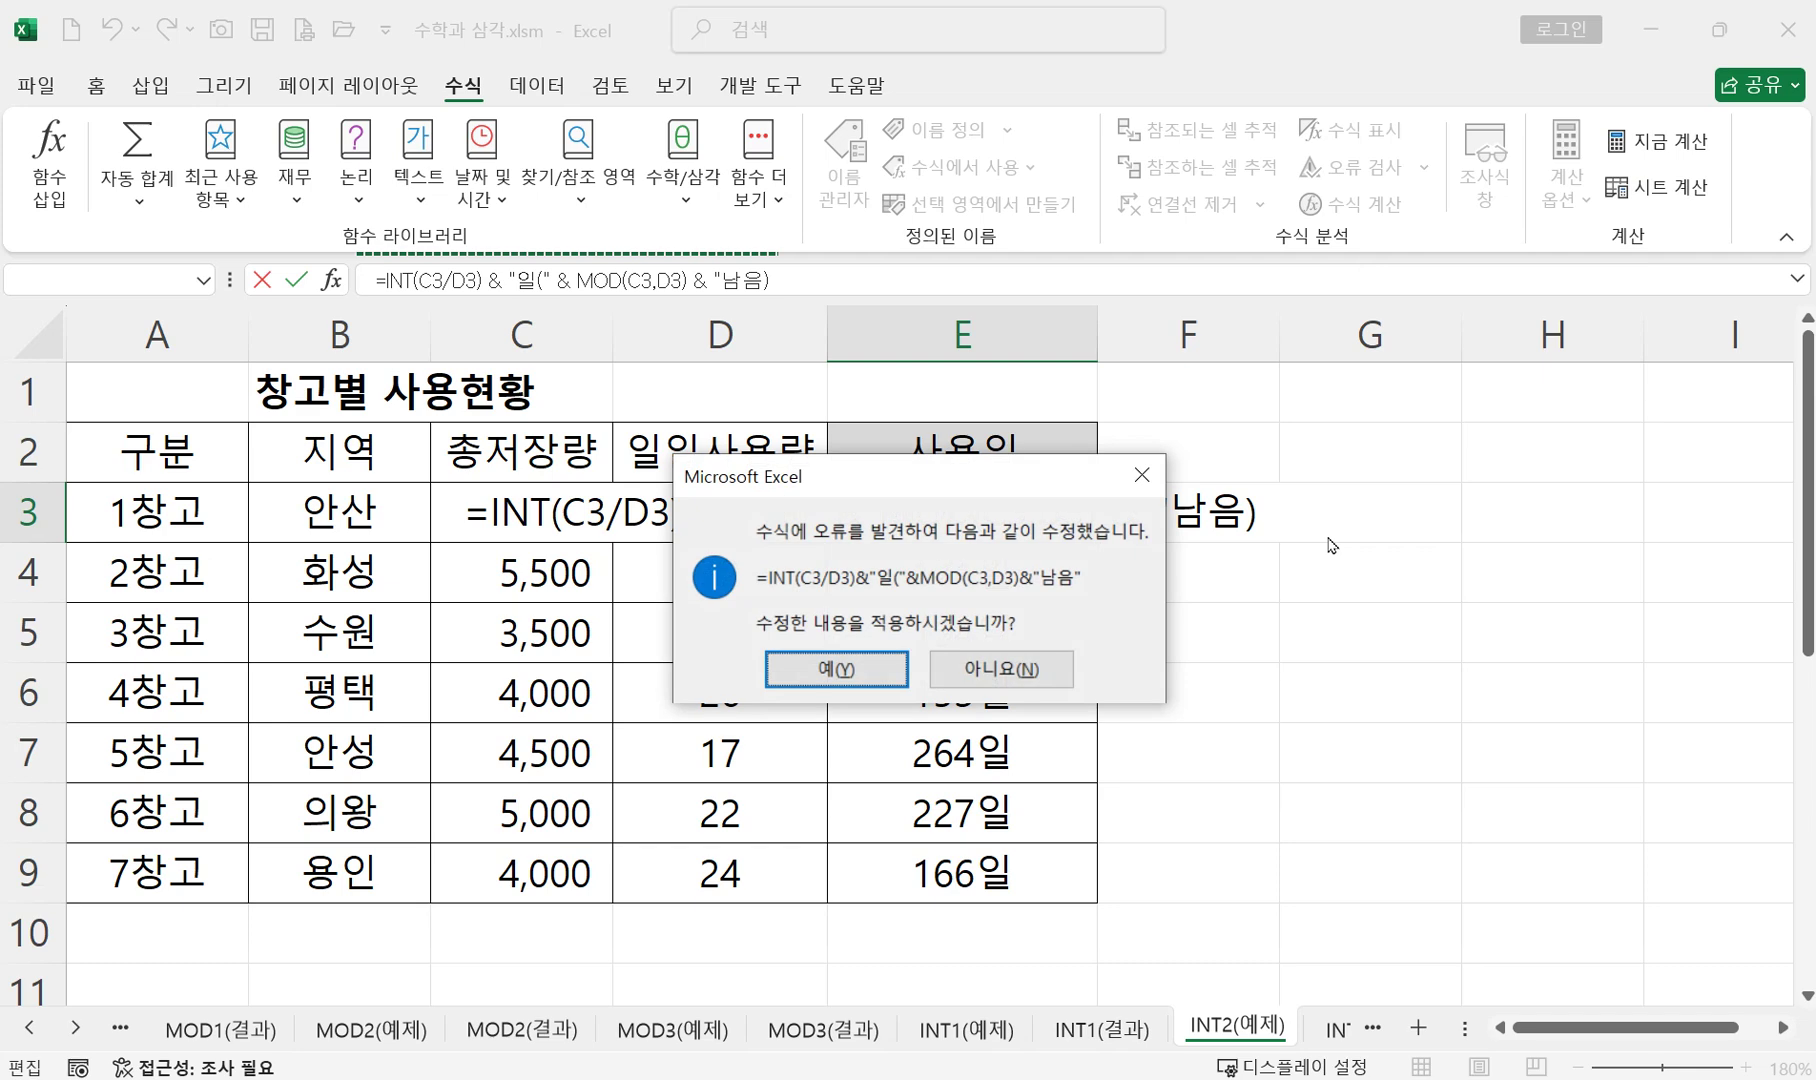
# - Decline the suggested correction, complete the closing text of the E3 formula as "남음)", review both text pieces and enter it
pyautogui.click(1000, 669)
pyautogui.press('Return')
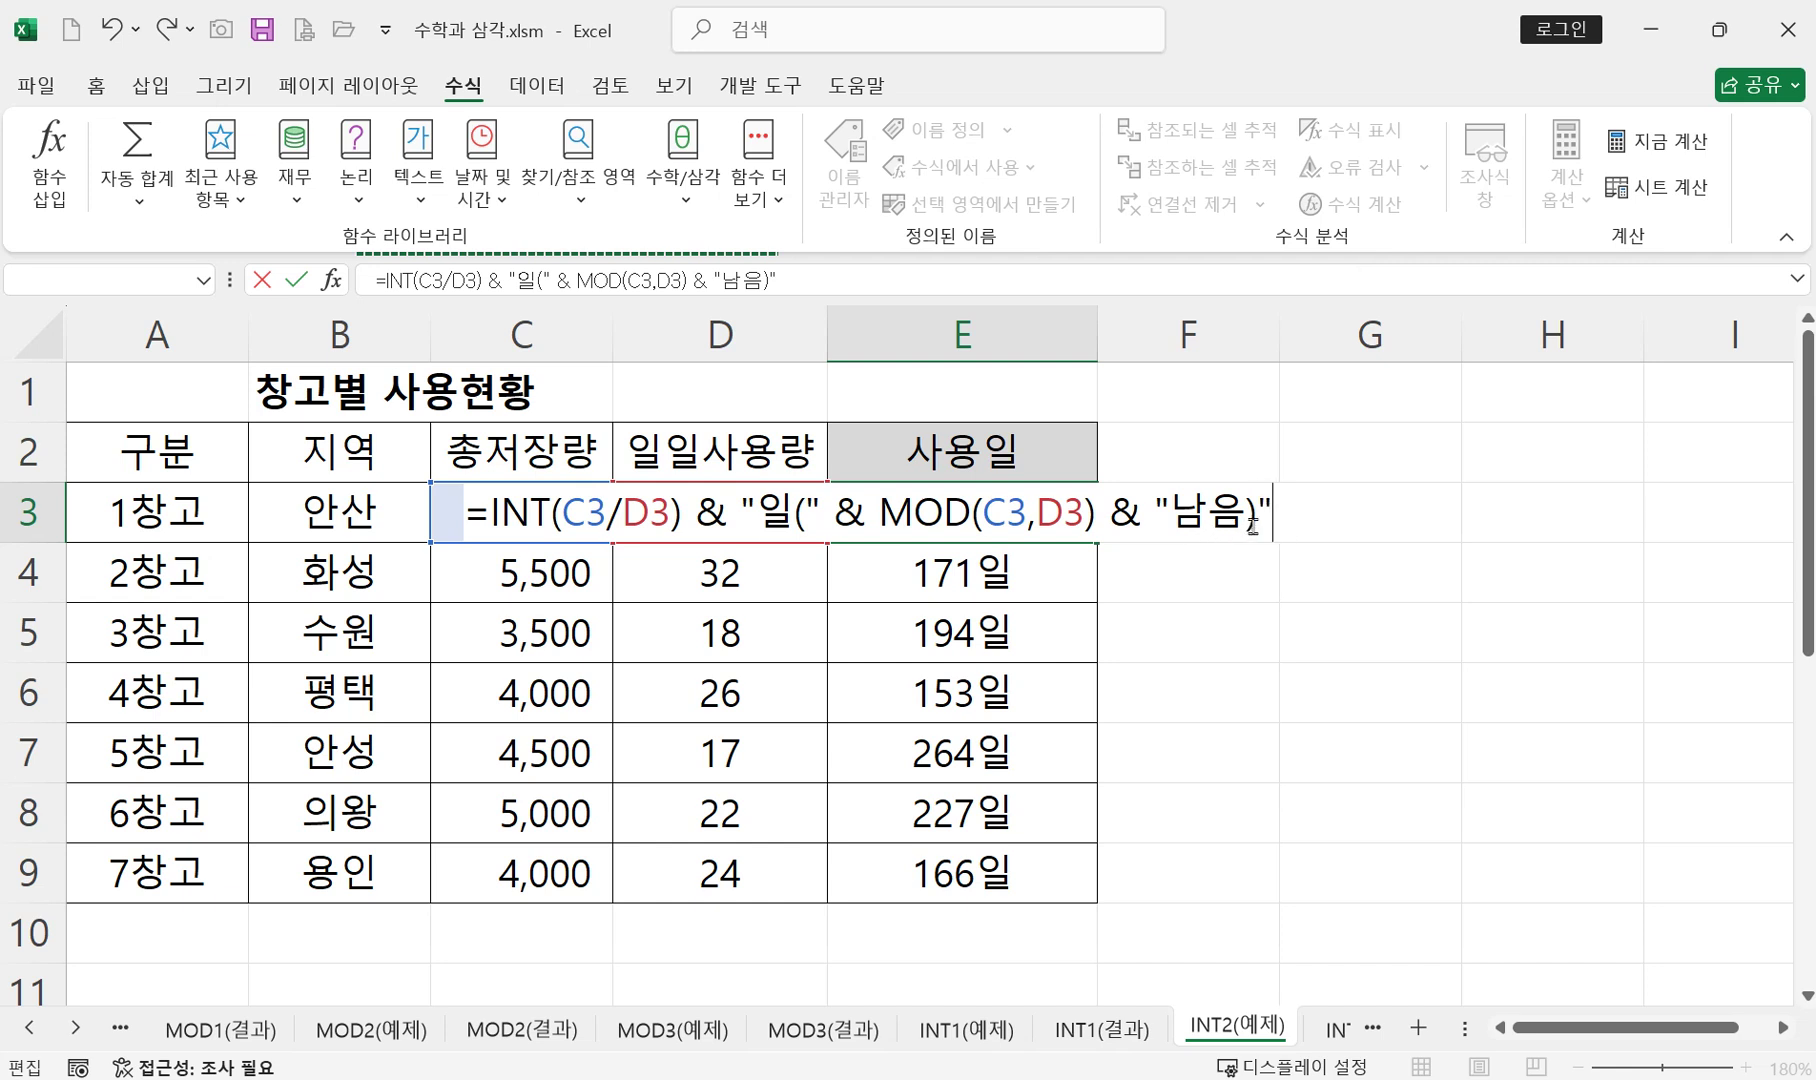
pyautogui.moveTo(1178, 502); pyautogui.dragTo(1236, 541)
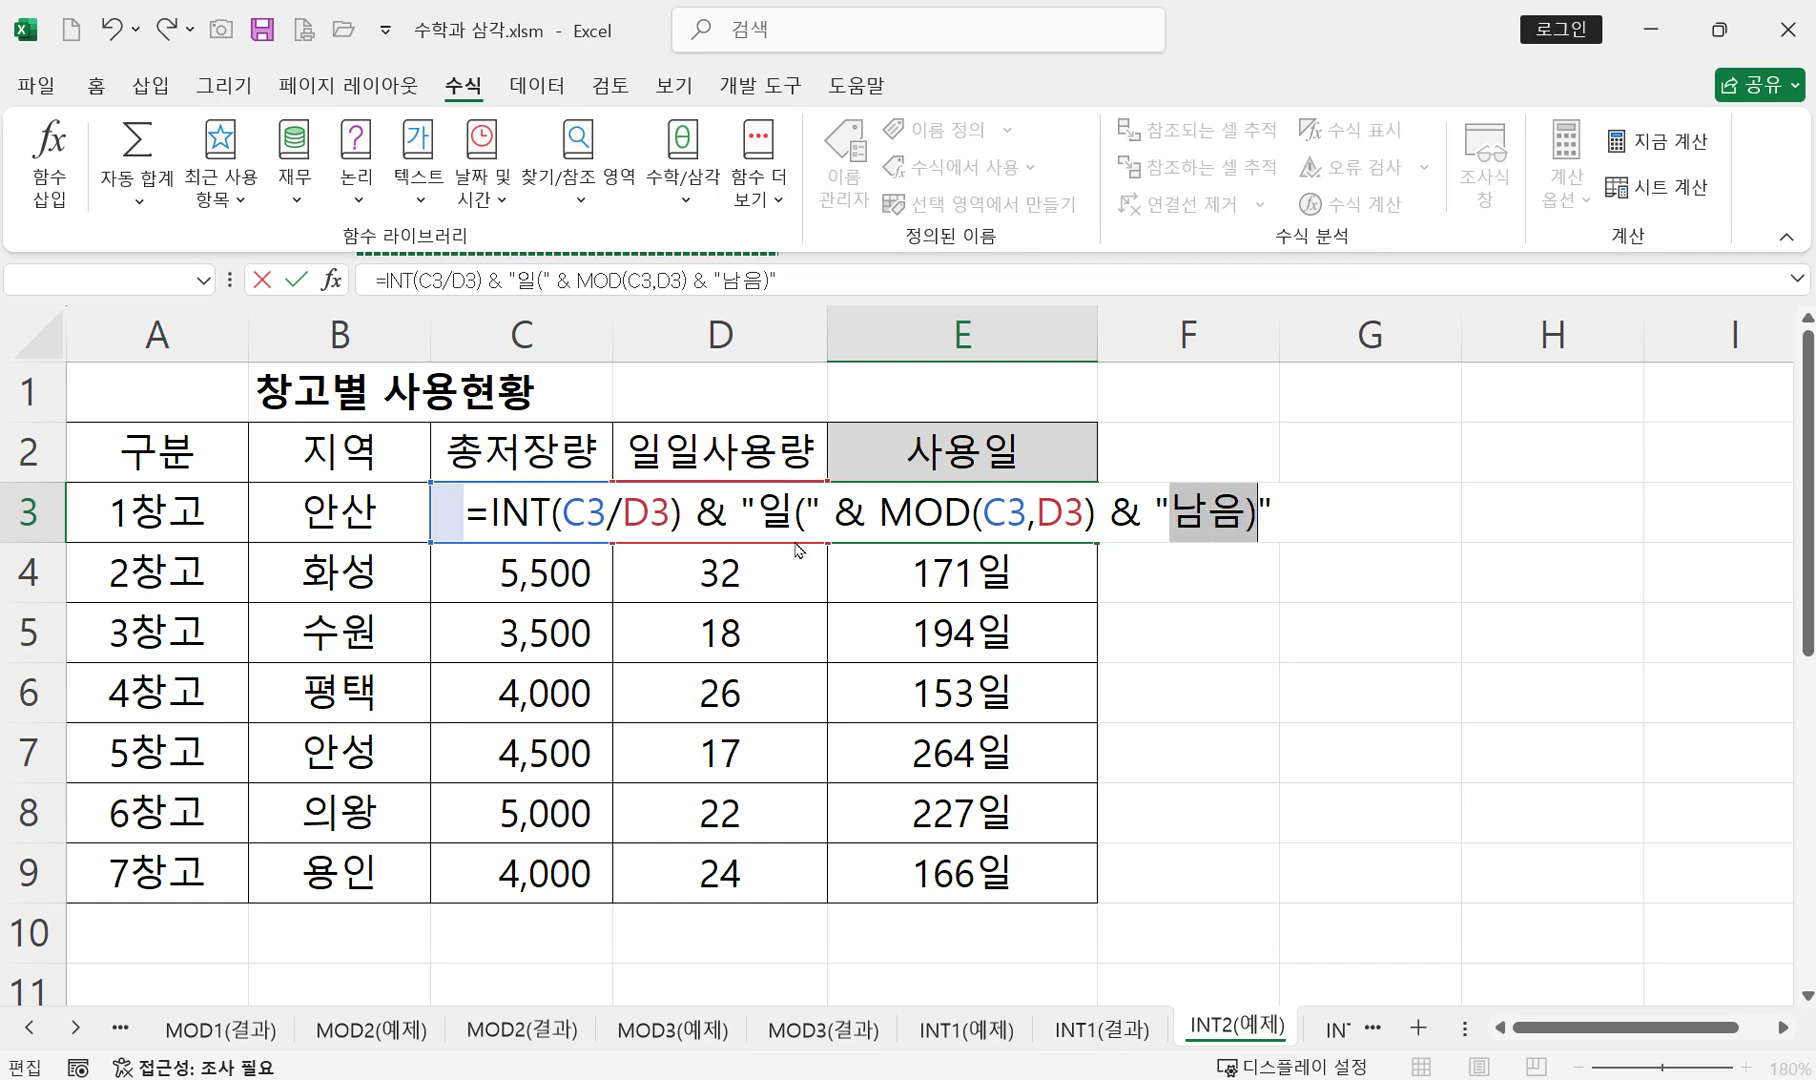
pyautogui.moveTo(757, 524); pyautogui.dragTo(816, 535)
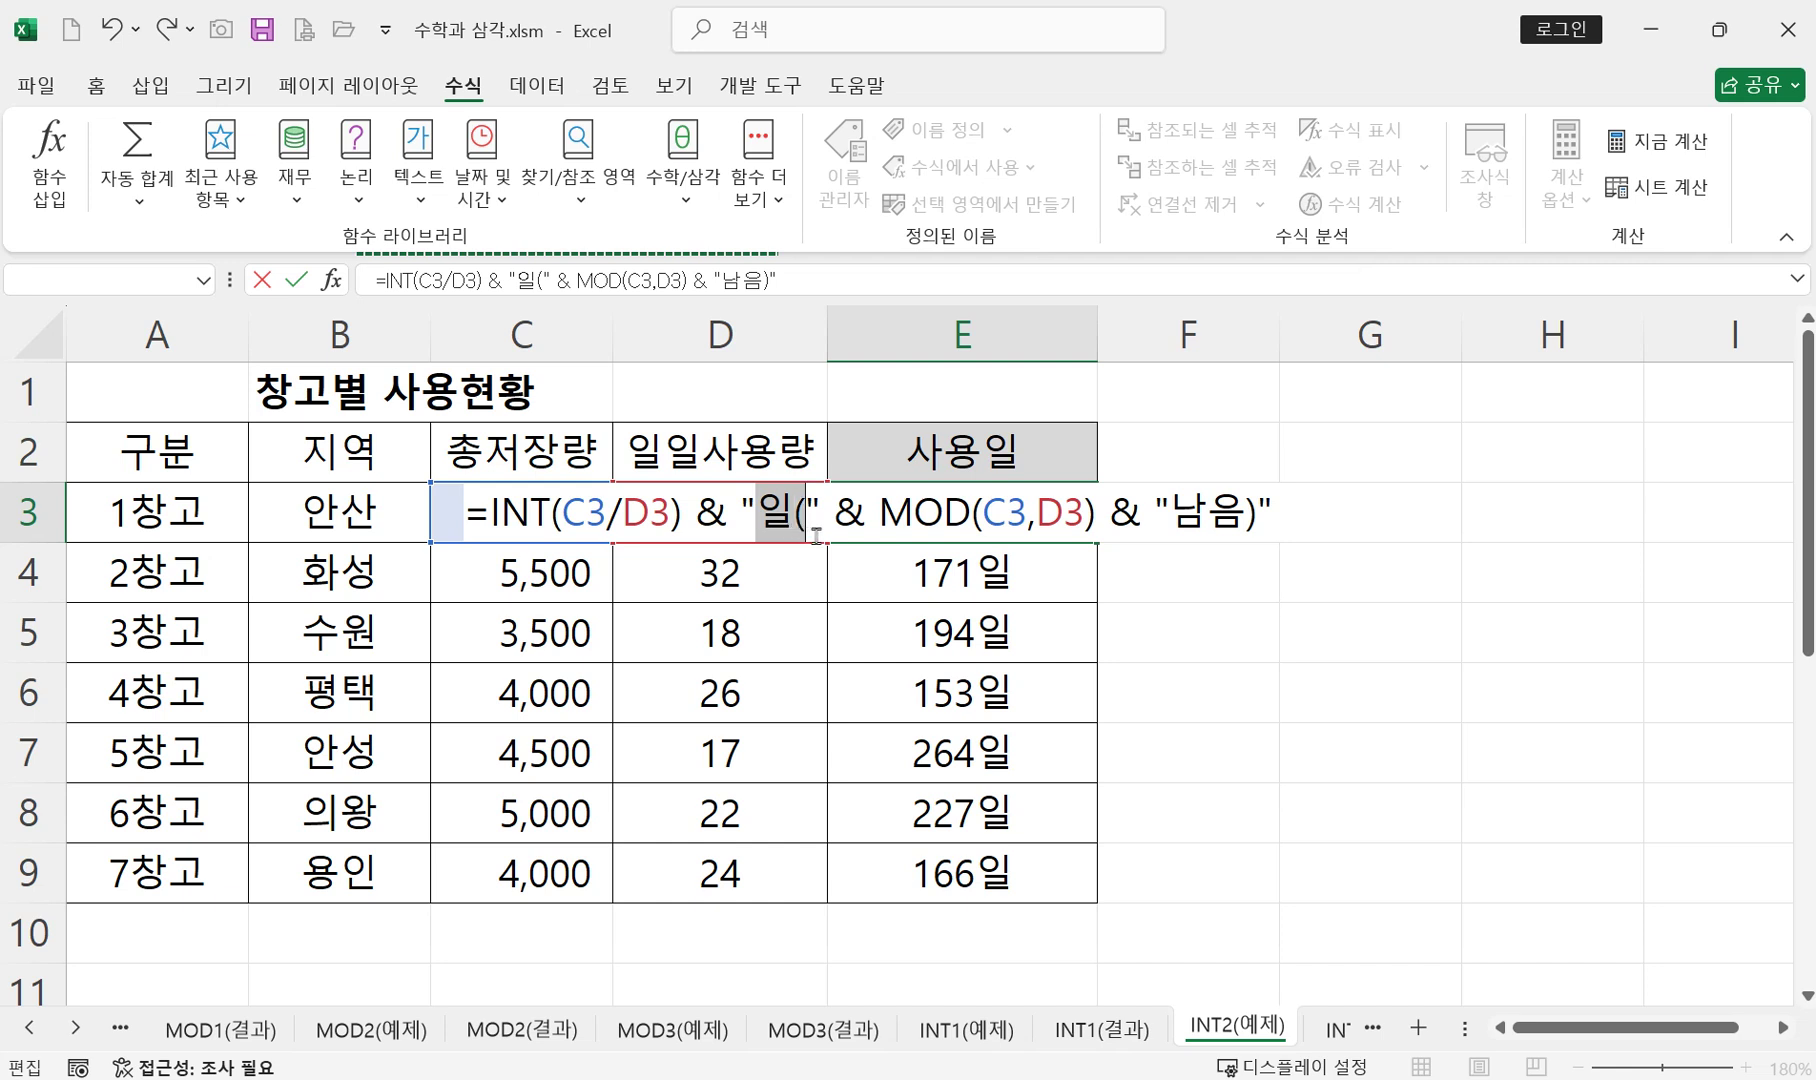
pyautogui.click(1180, 512)
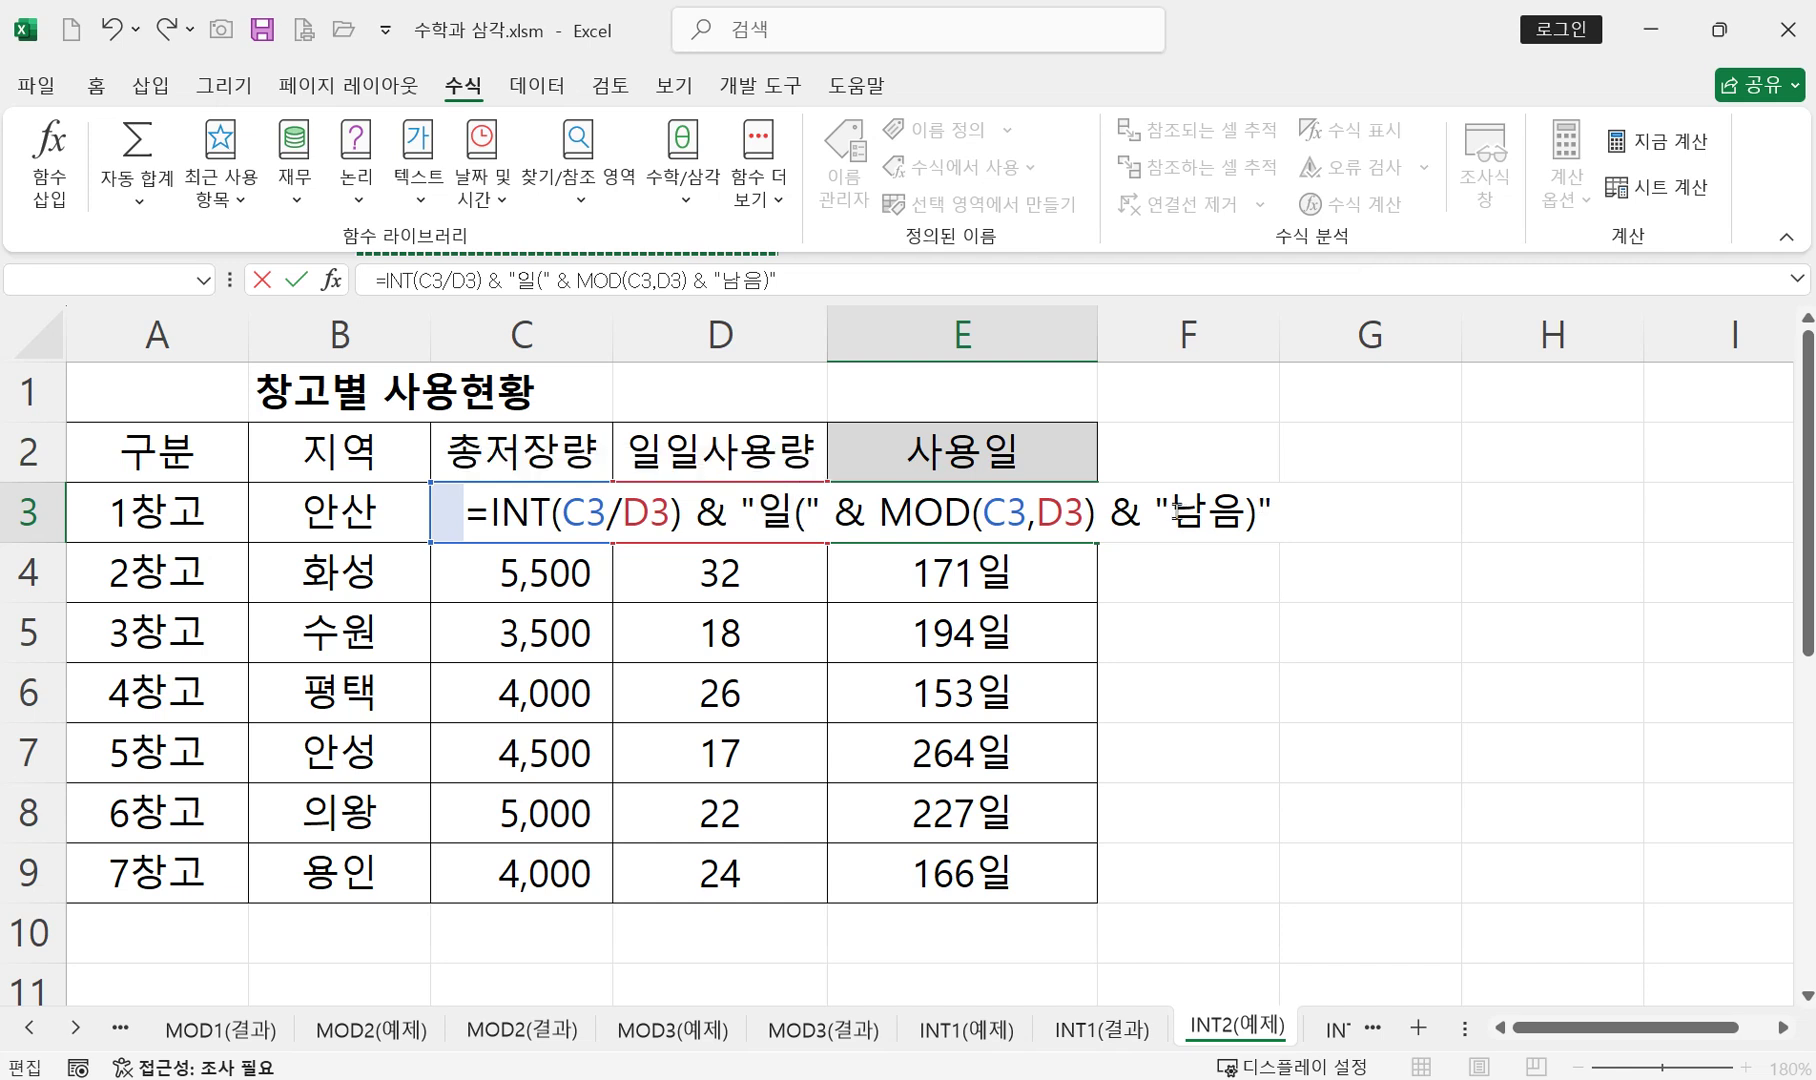
pyautogui.moveTo(1180, 512); pyautogui.dragTo(1256, 514)
pyautogui.click(1290, 514)
pyautogui.press('Return')
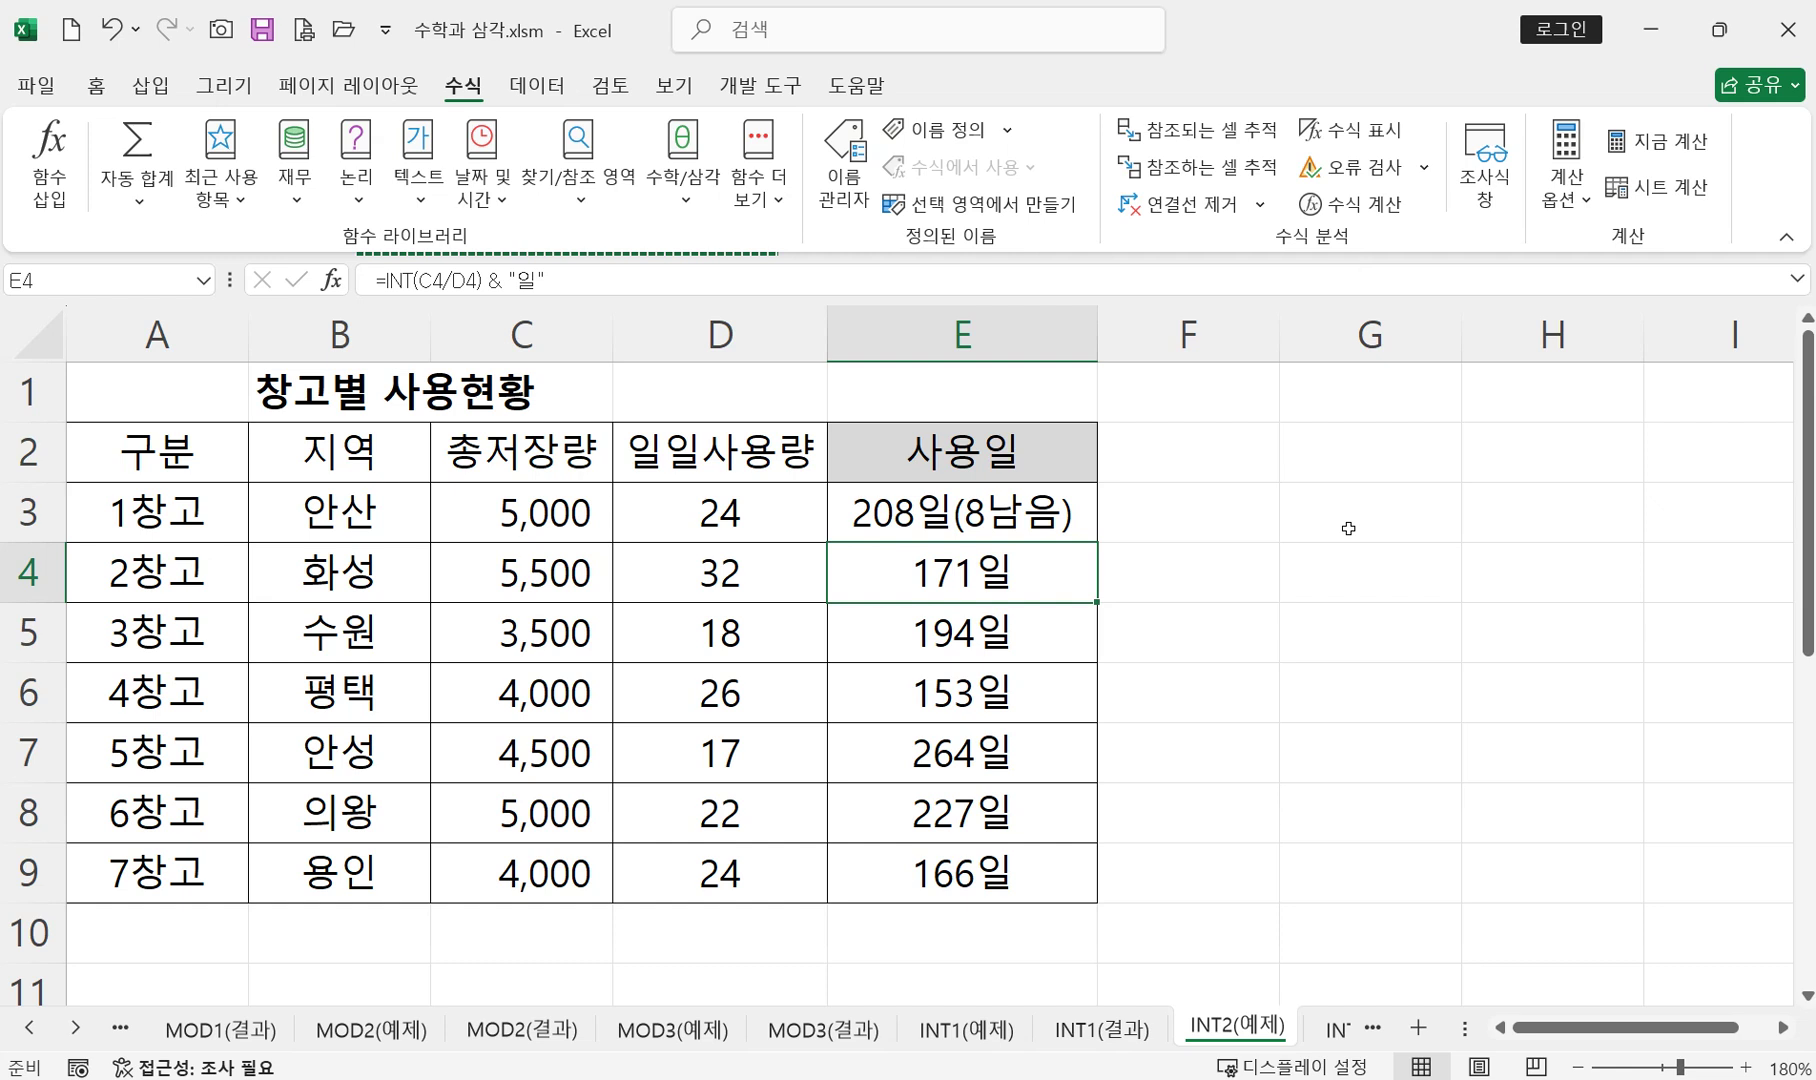
# - Extend the unit text in the E4 formula for 2창고 to "일("
pyautogui.doubleClick(960, 577)
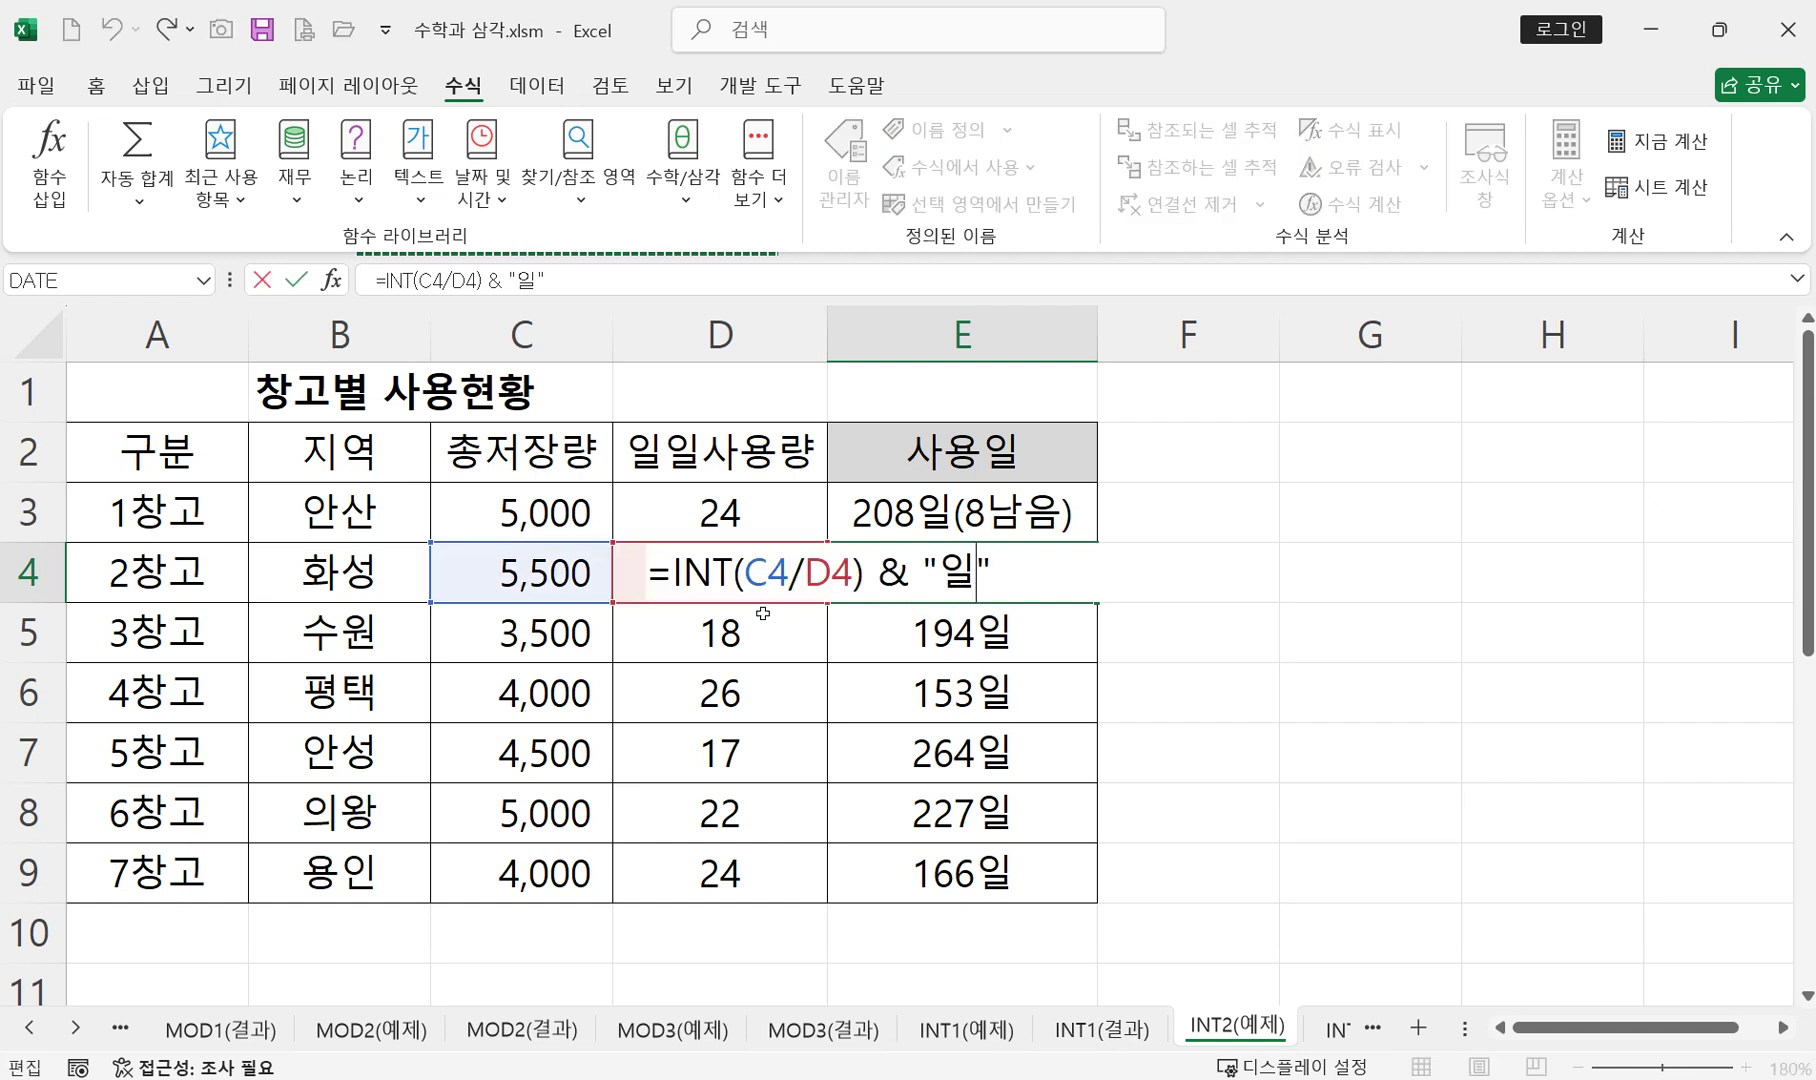
pyautogui.press('Return')
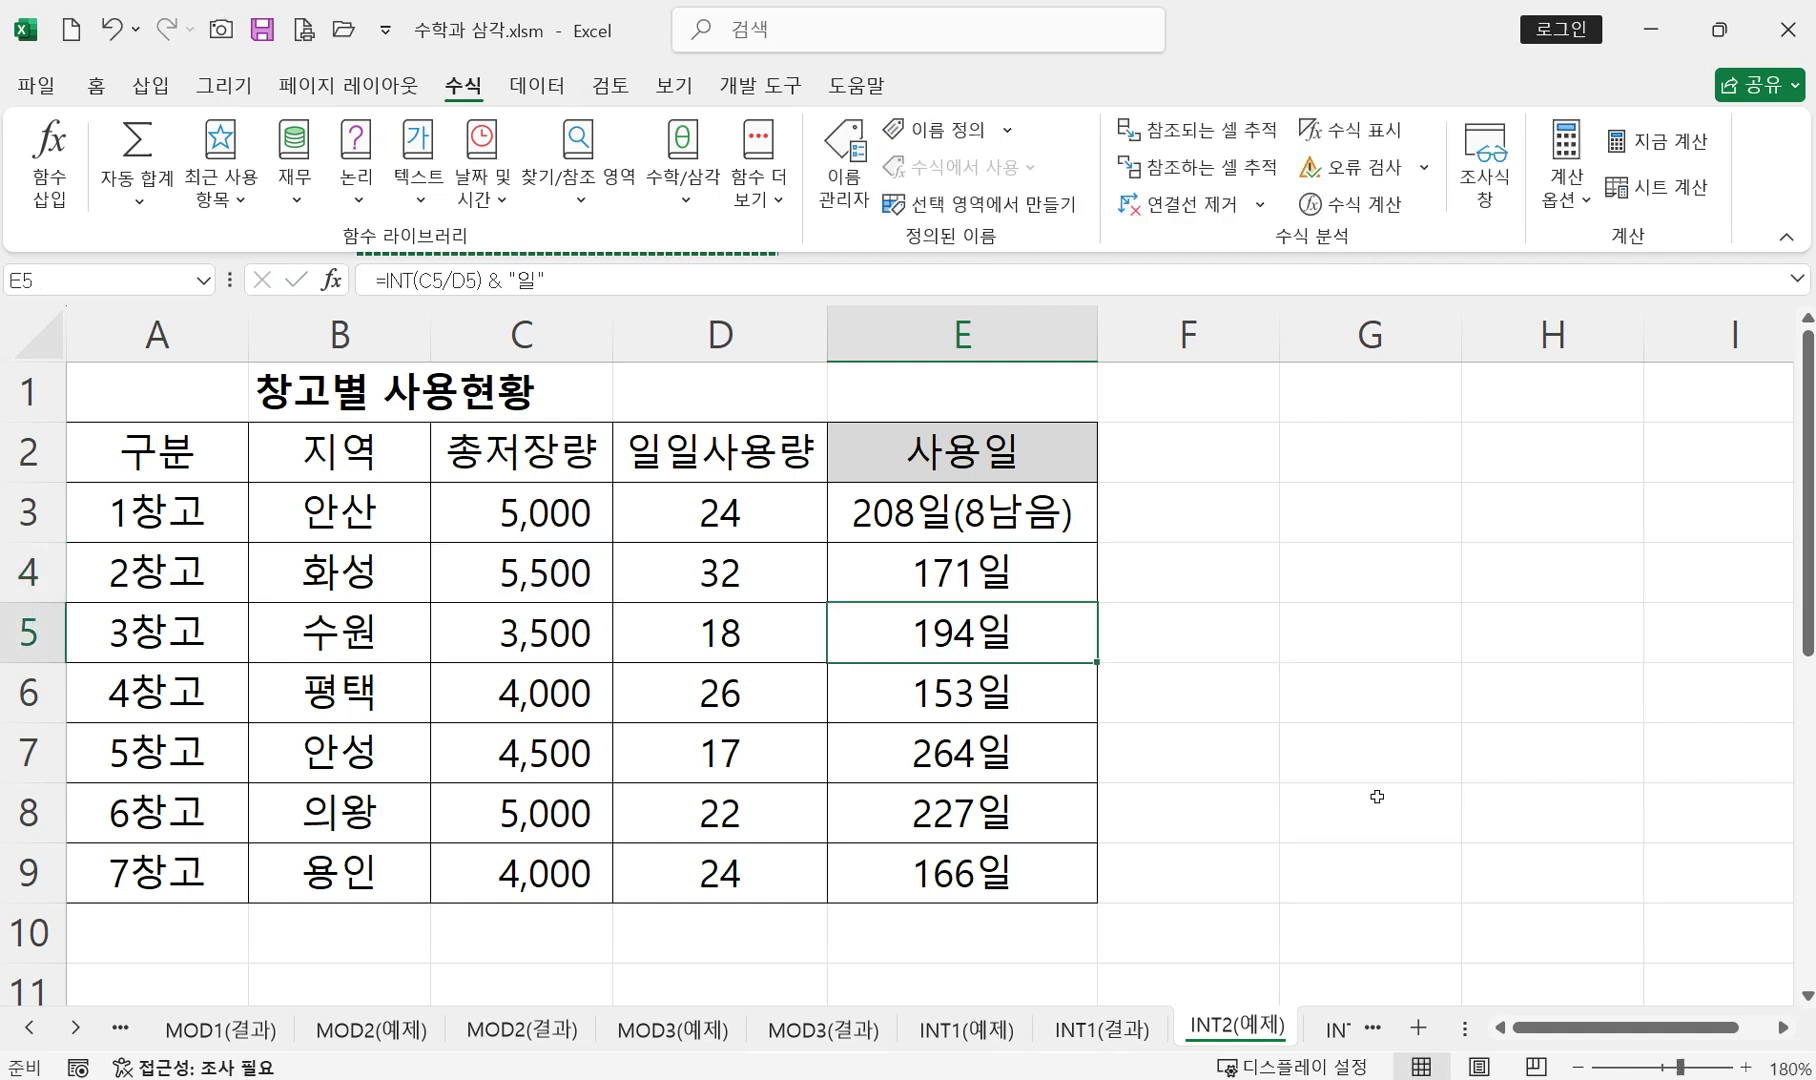
pyautogui.click(980, 575)
pyautogui.doubleClick(980, 575)
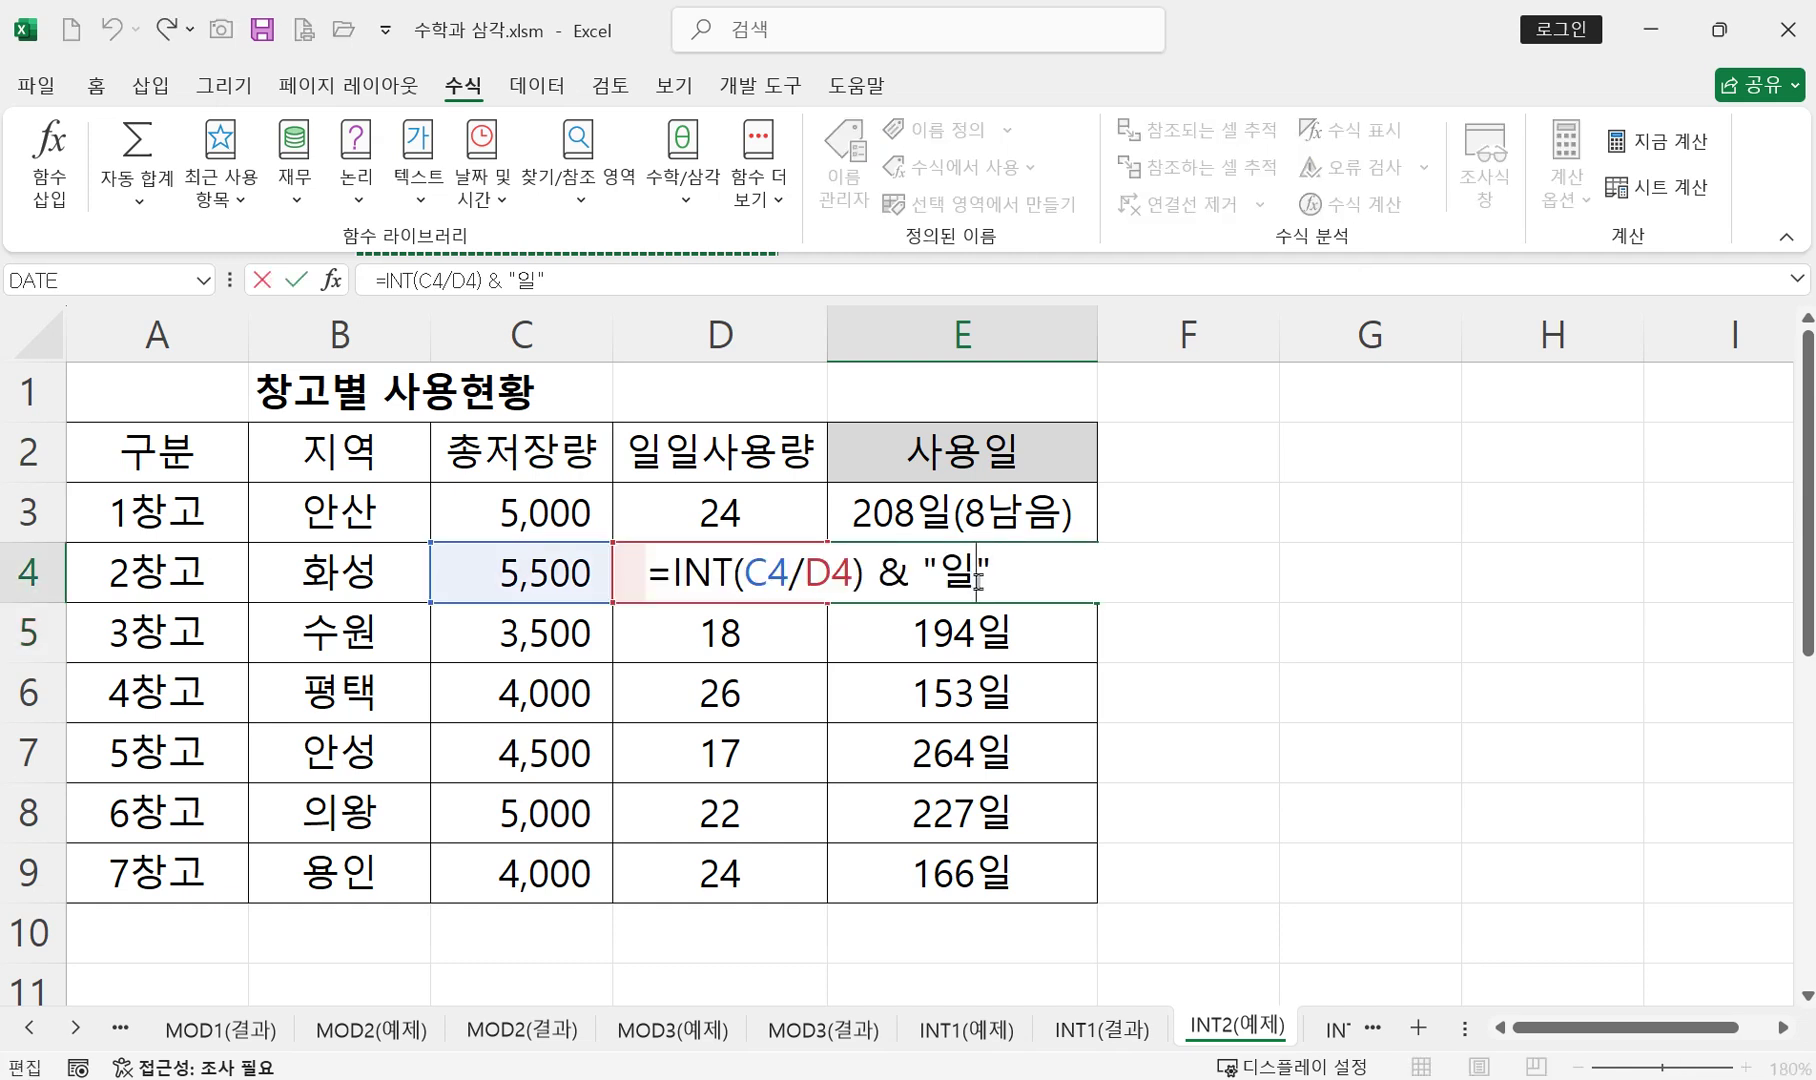
pyautogui.write('(')
# - Append & and the MOD function after the "일(" text in the E4 formula for 2창고
pyautogui.write('&')
pyautogui.write('ㅡㅐ')
pyautogui.press('BackSpace')
pyautogui.press('BackSpace')
pyautogui.write('mo')
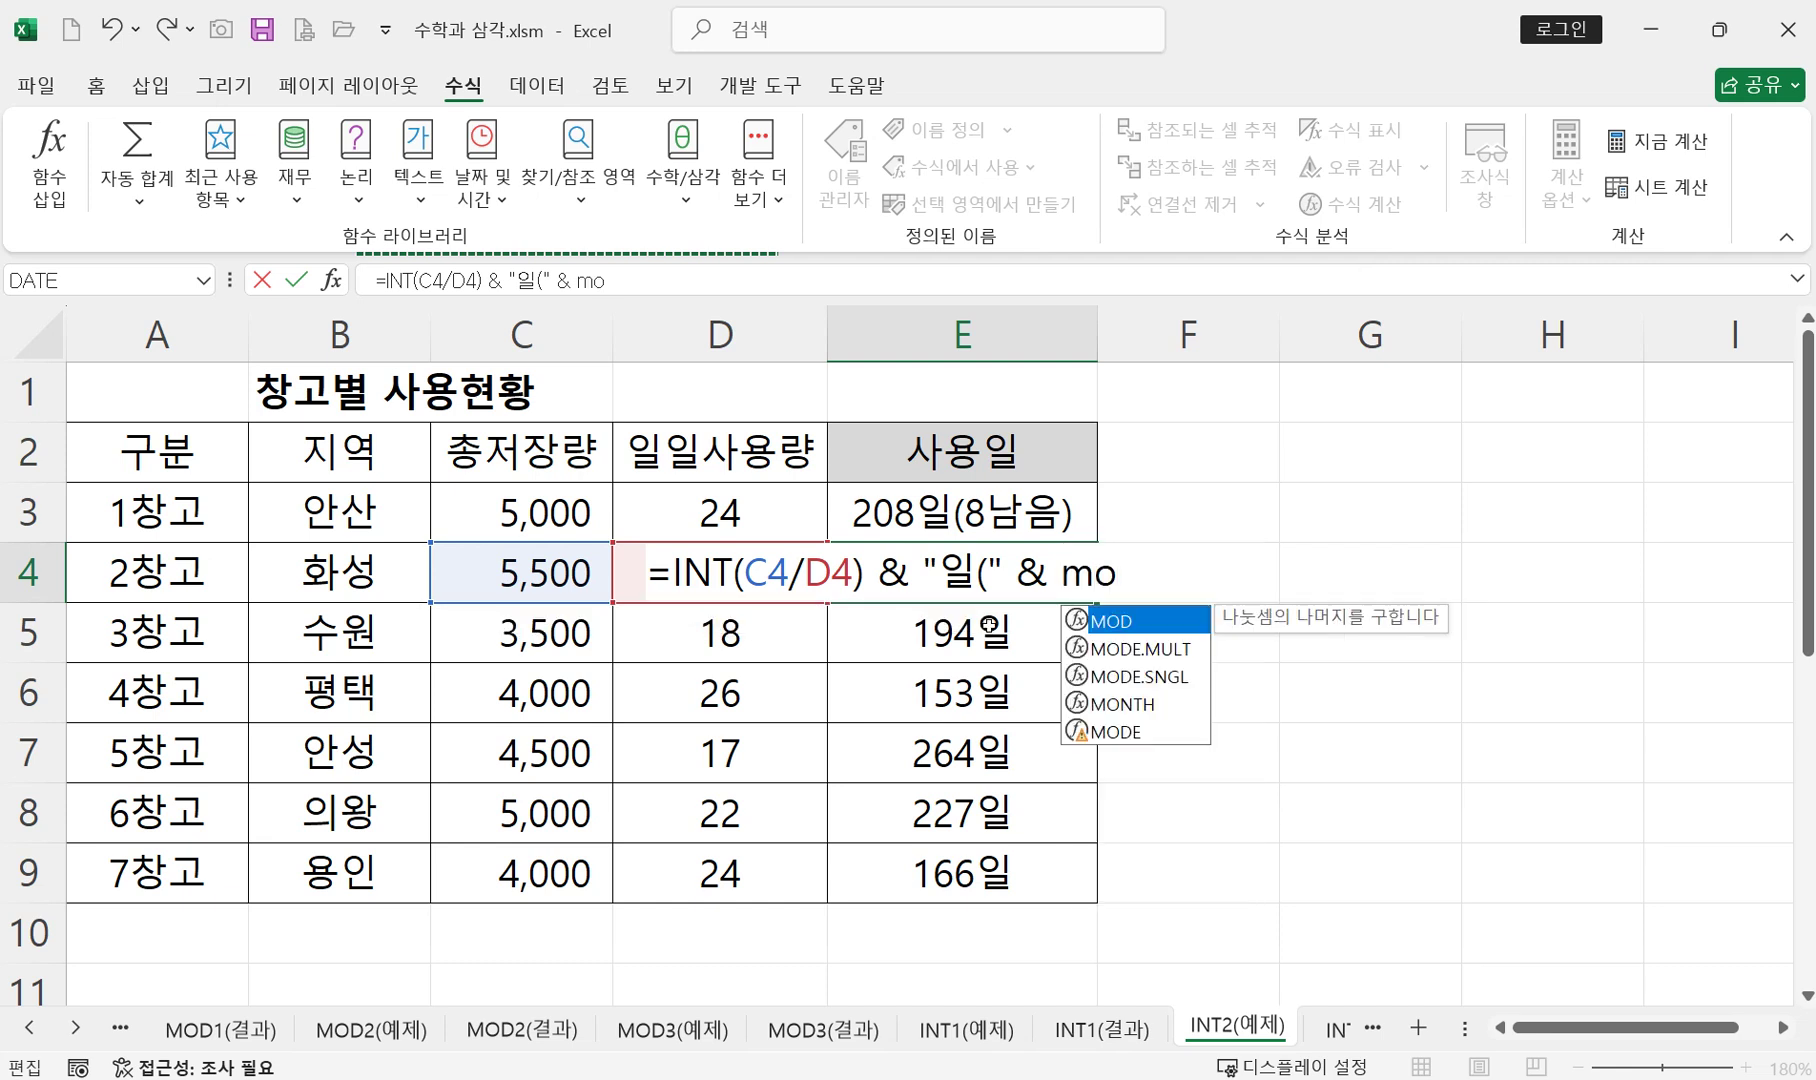
pyautogui.doubleClick(1135, 622)
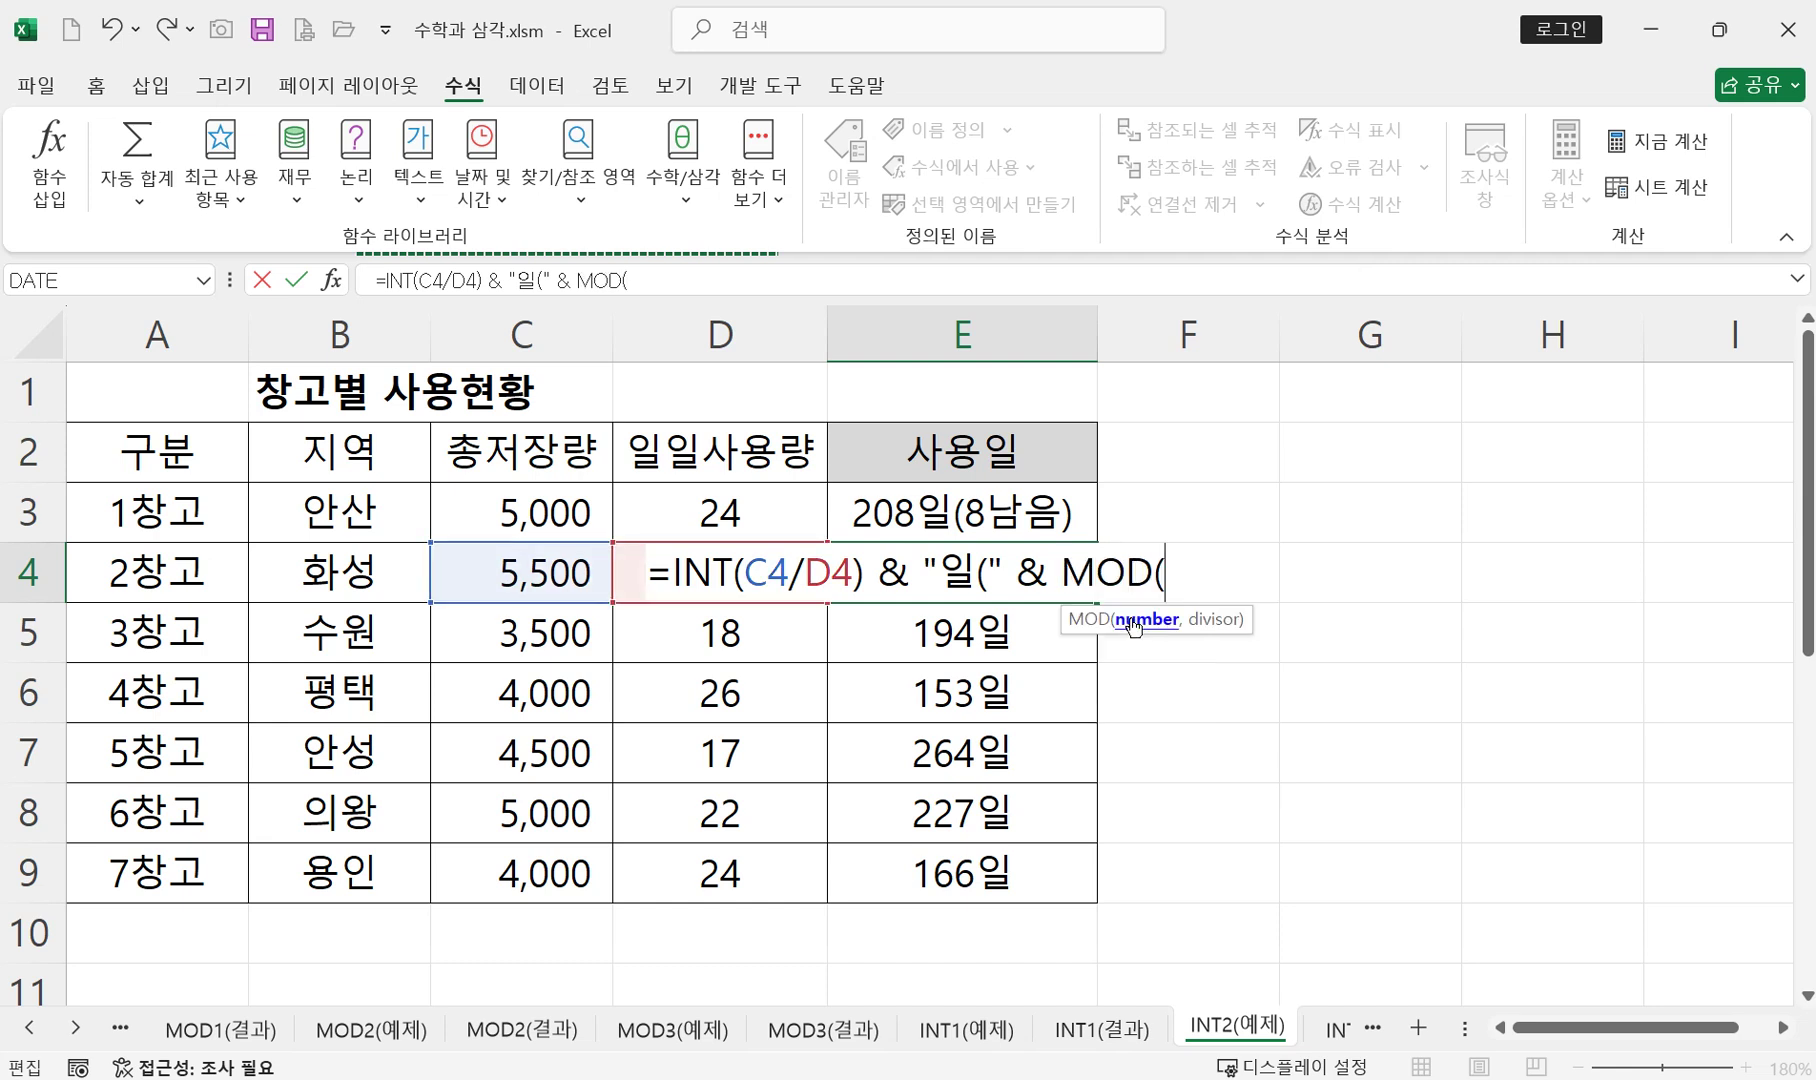
# - Set C4 as the number and D4 as the divisor of MOD in the E4 formula, and close its parenthesis
pyautogui.click(575, 581)
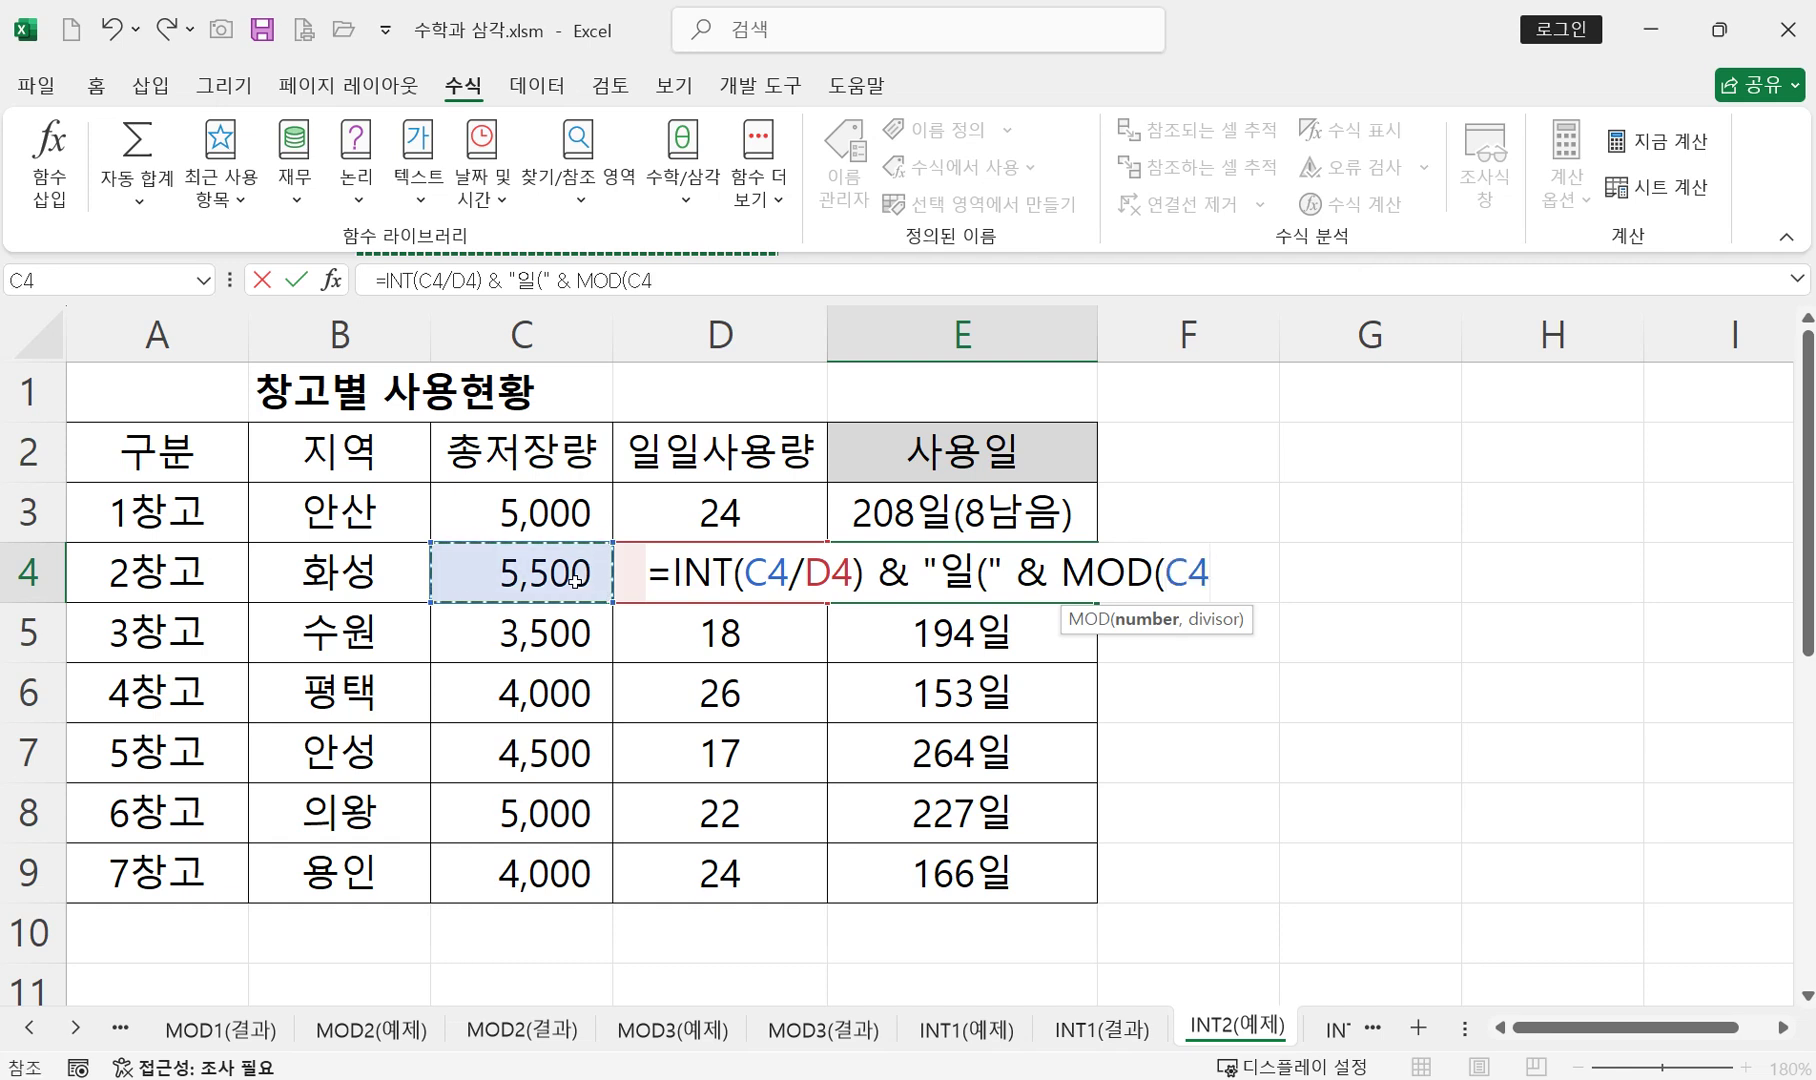
pyautogui.write(',')
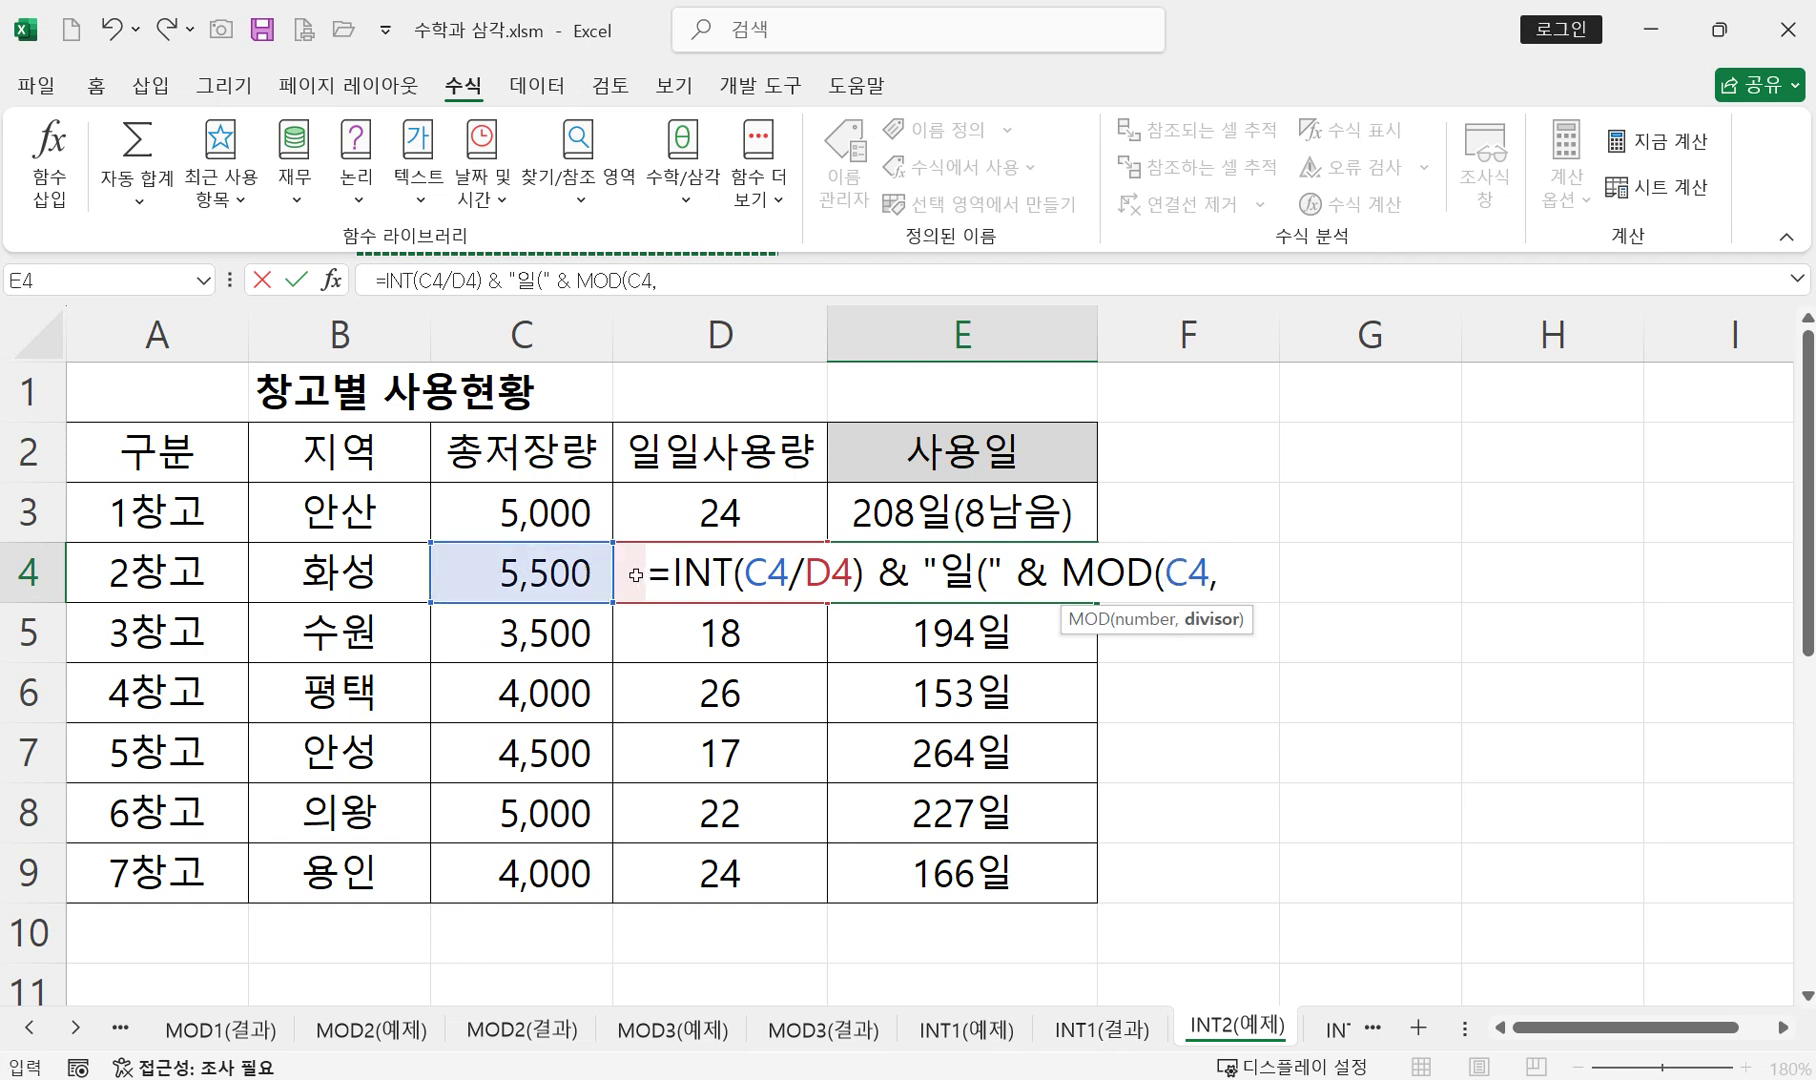
pyautogui.click(629, 572)
pyautogui.click(1189, 577)
pyautogui.click(1243, 569)
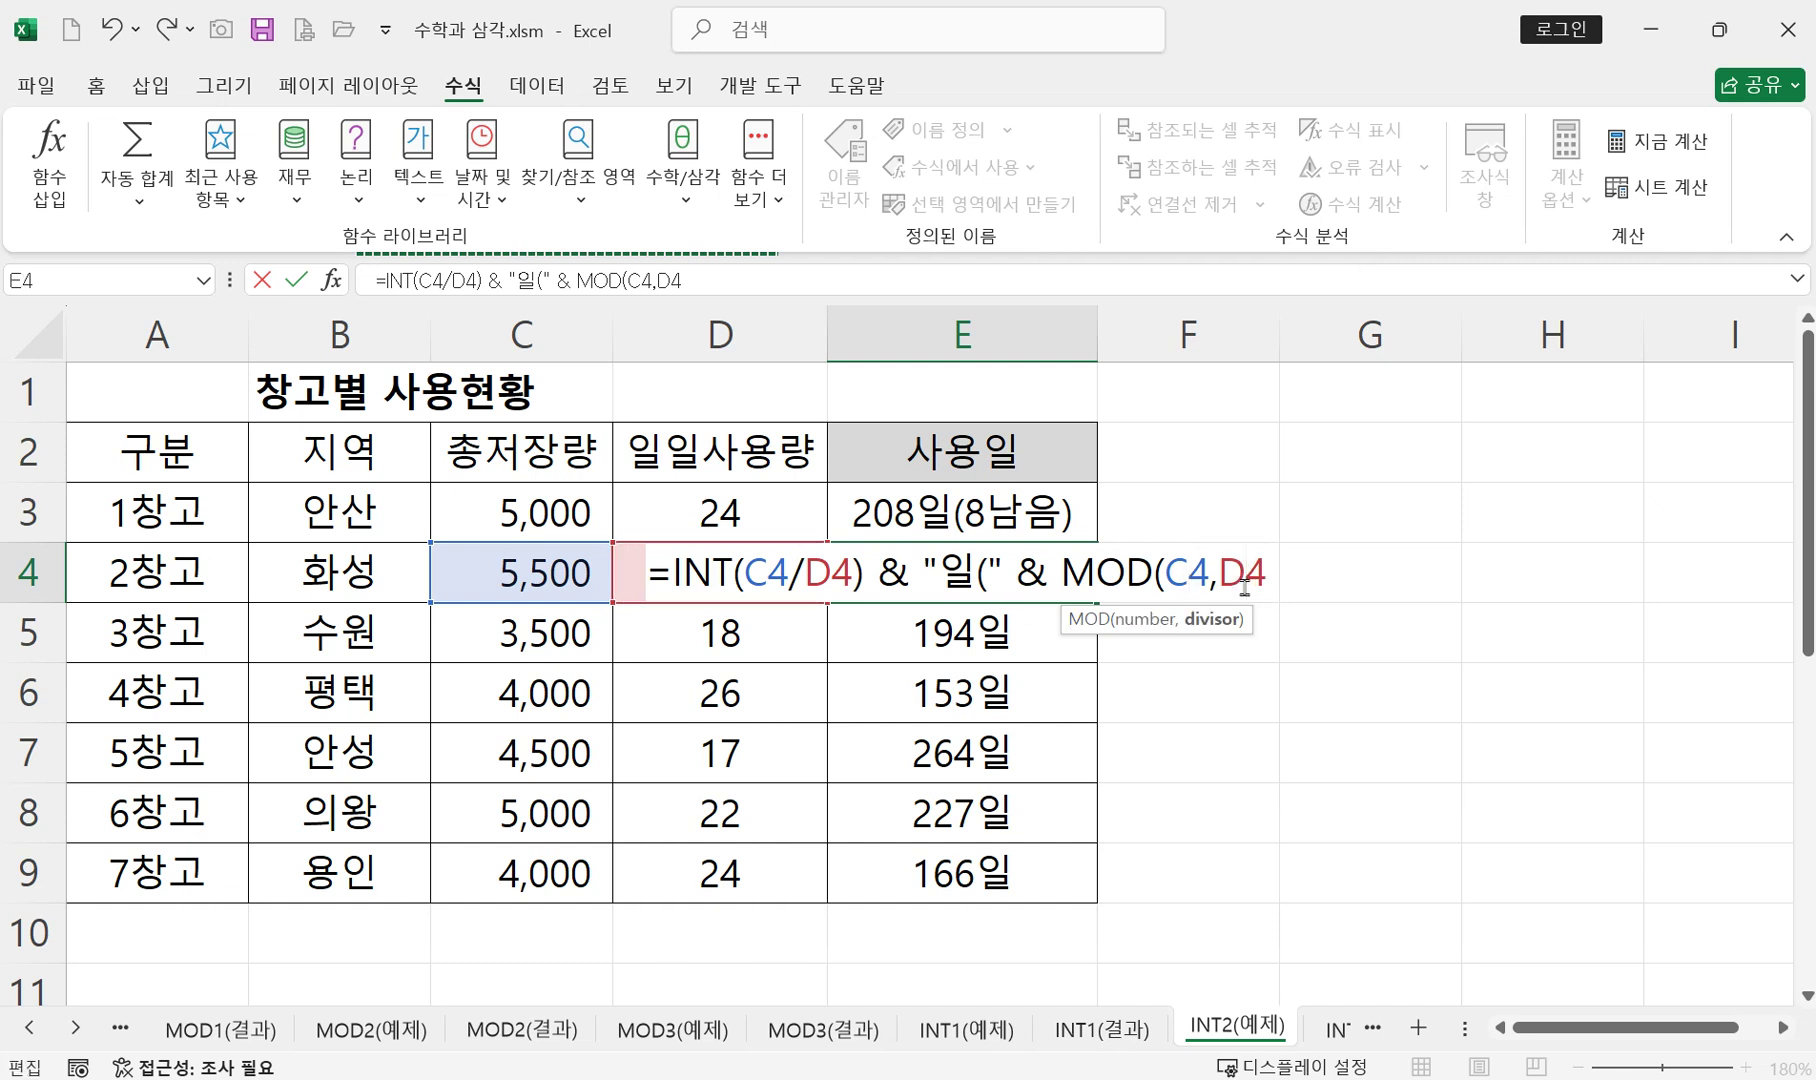
pyautogui.click(1267, 580)
pyautogui.write(')')
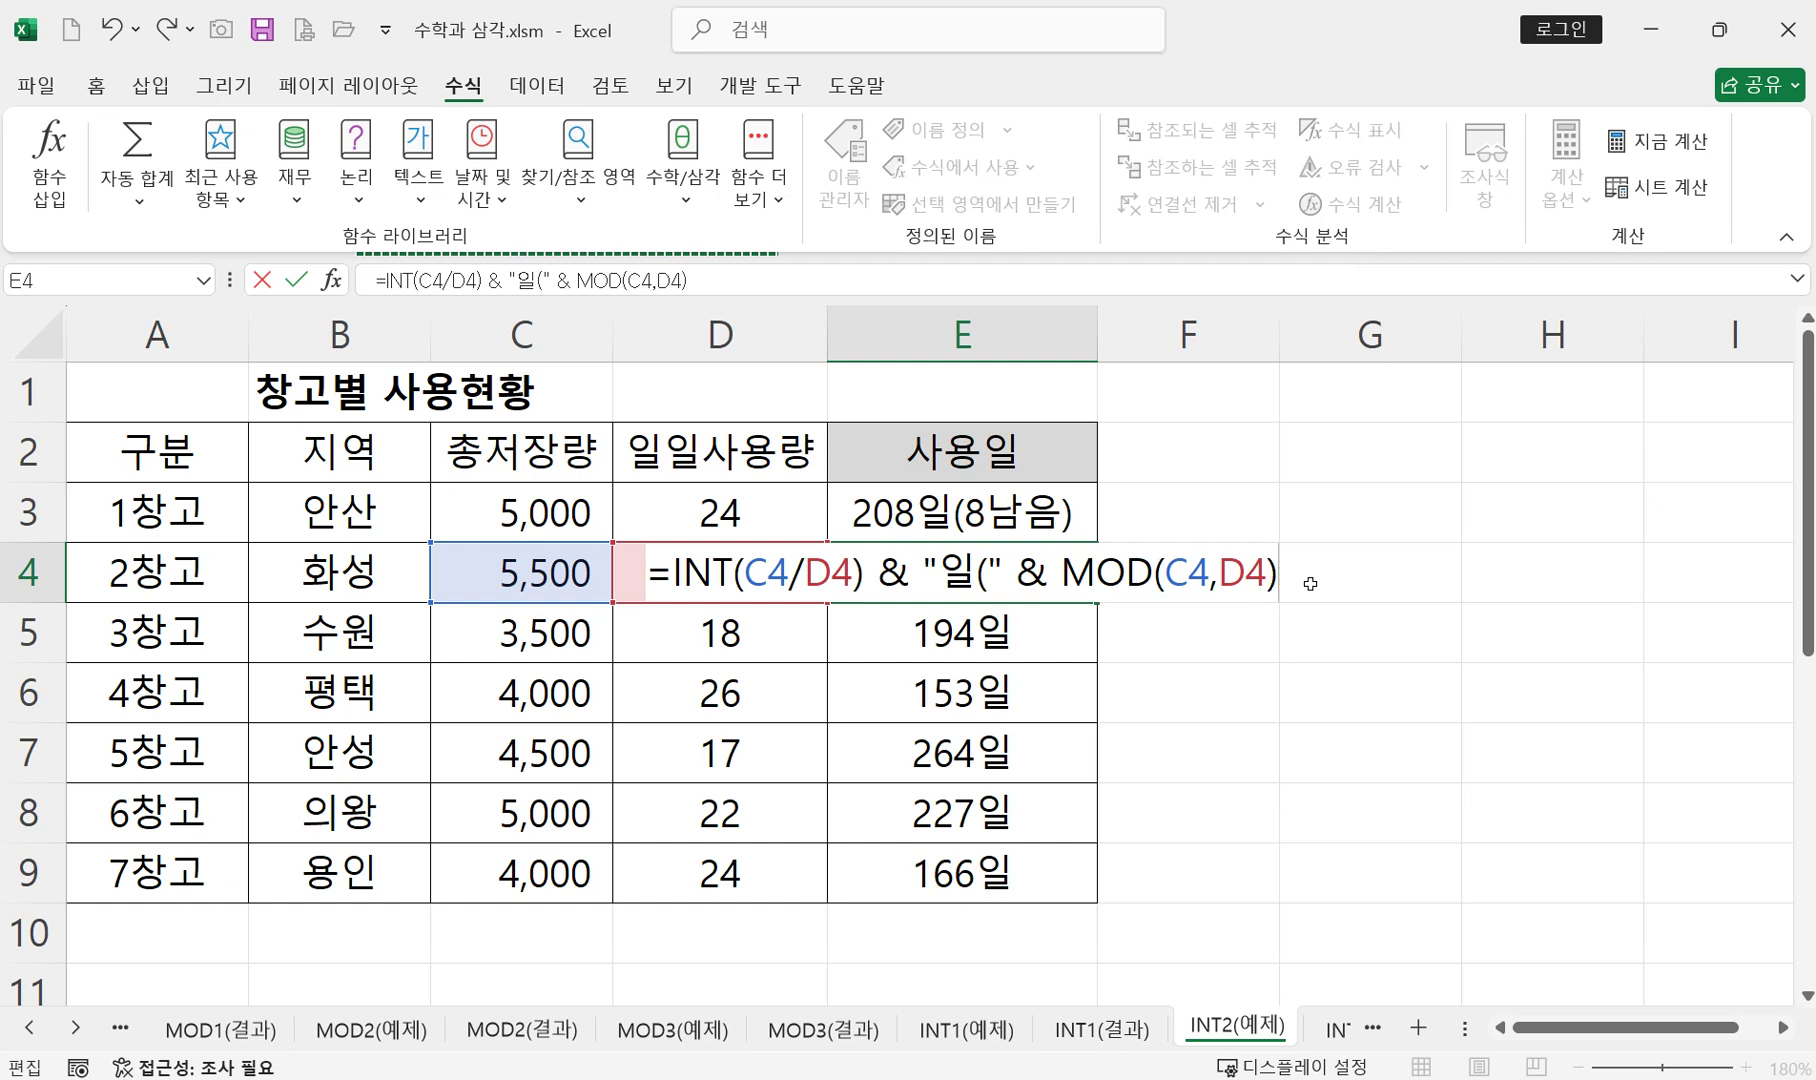
# - Append & "남음)" after MOD(C4,D4) in the E4 formula and enter it
pyautogui.write(' & "')
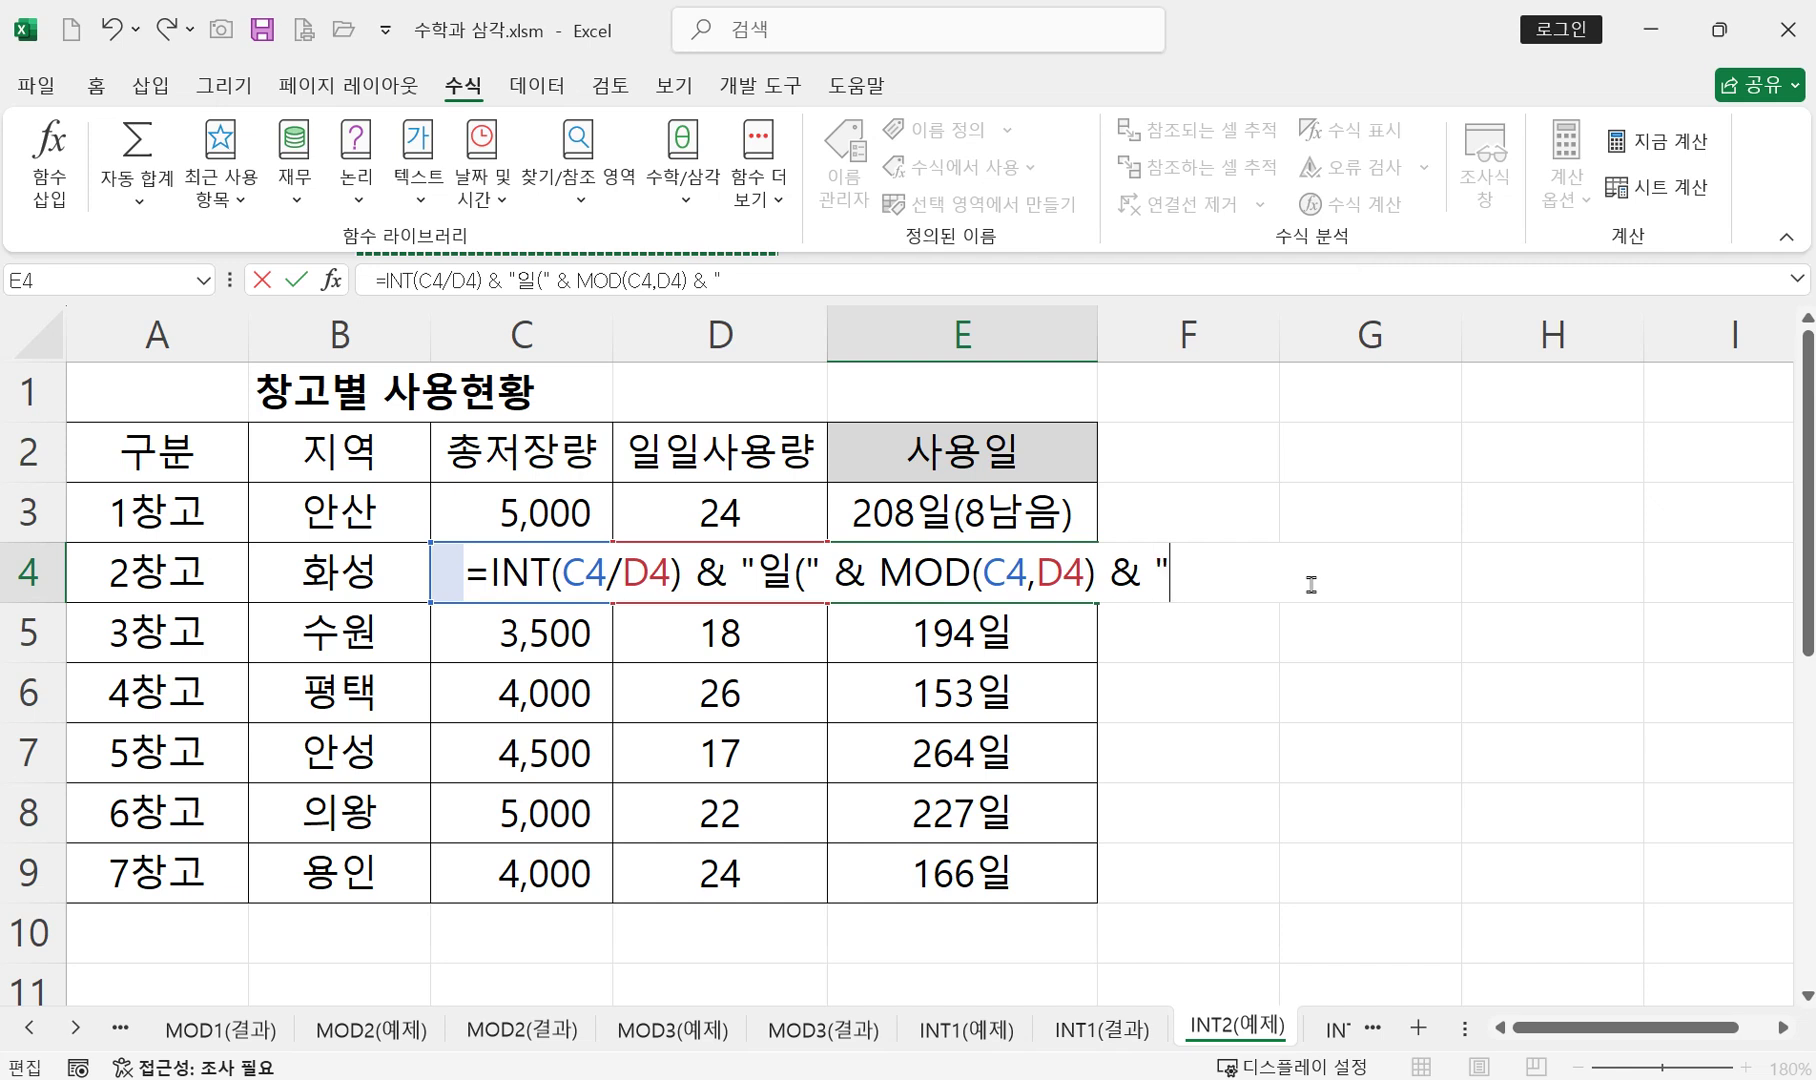
pyautogui.write('sk')
pyautogui.press('BackSpace')
pyautogui.press('BackSpace')
pyautogui.press('Hangul')
pyautogui.write('남음')
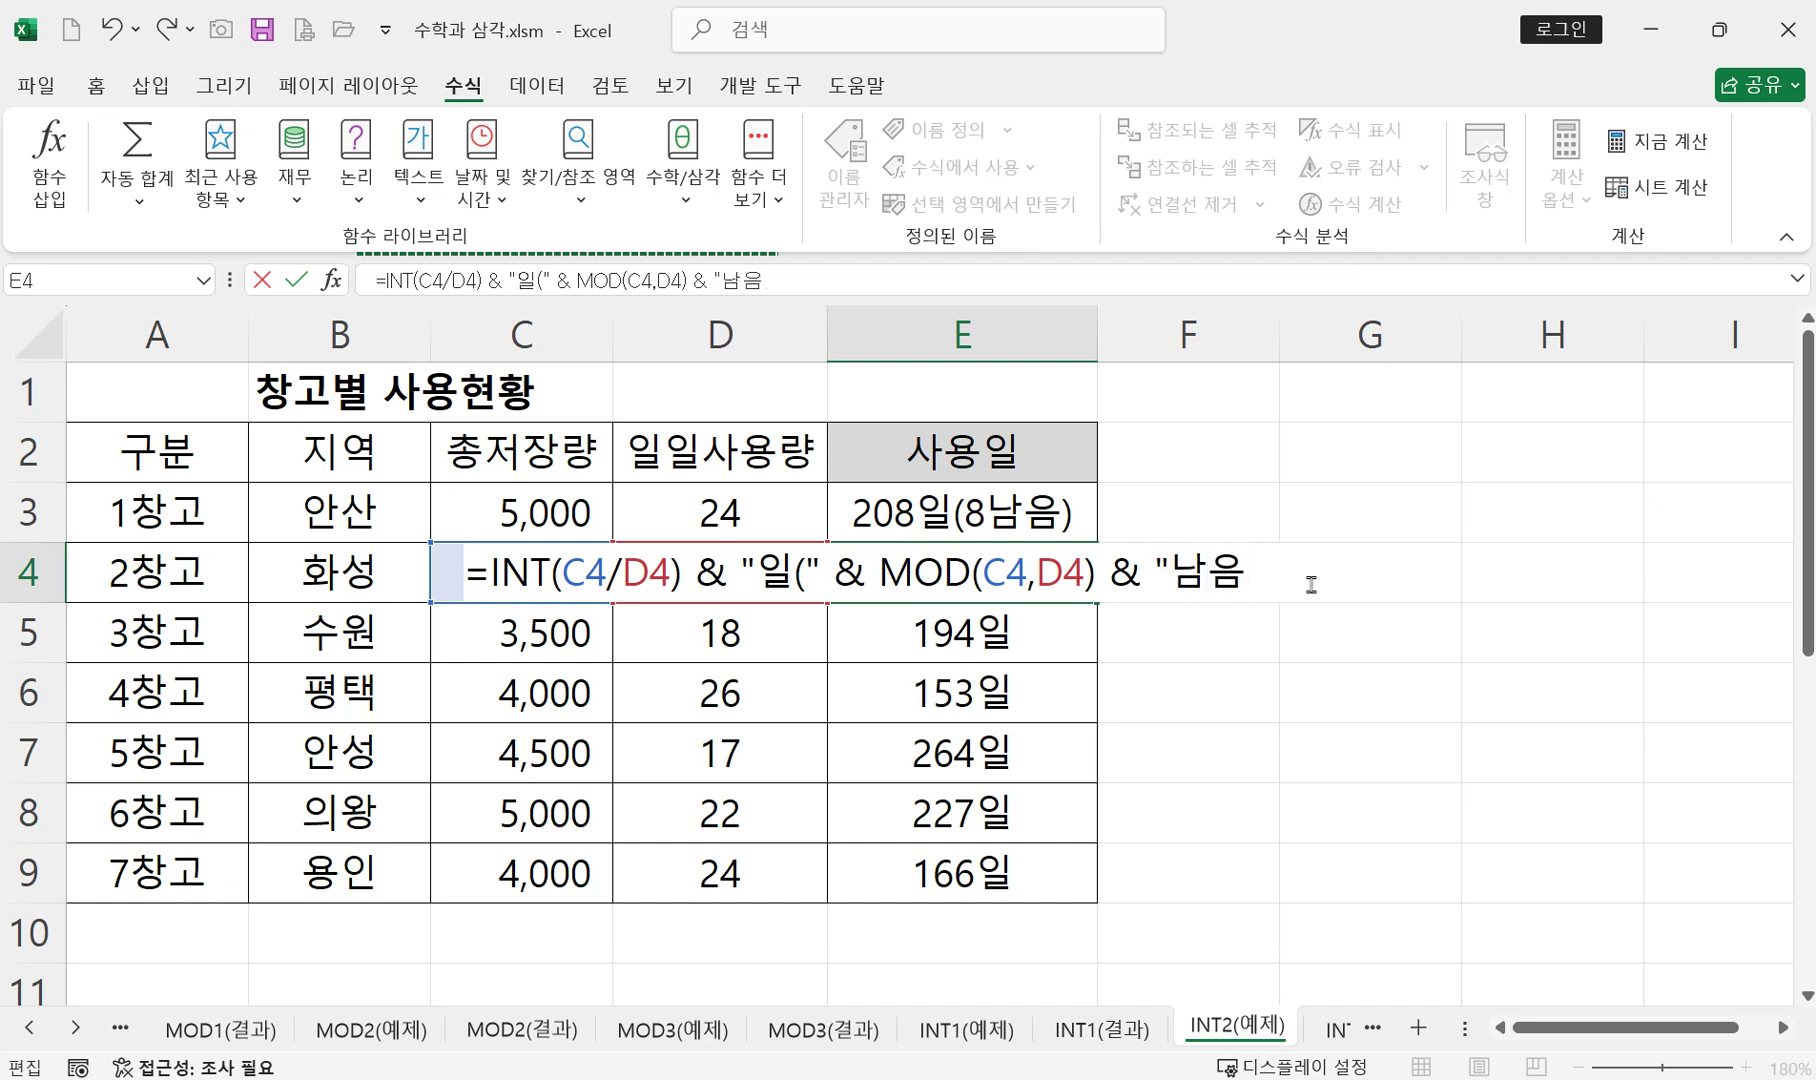
pyautogui.write(')"')
pyautogui.press('Return')
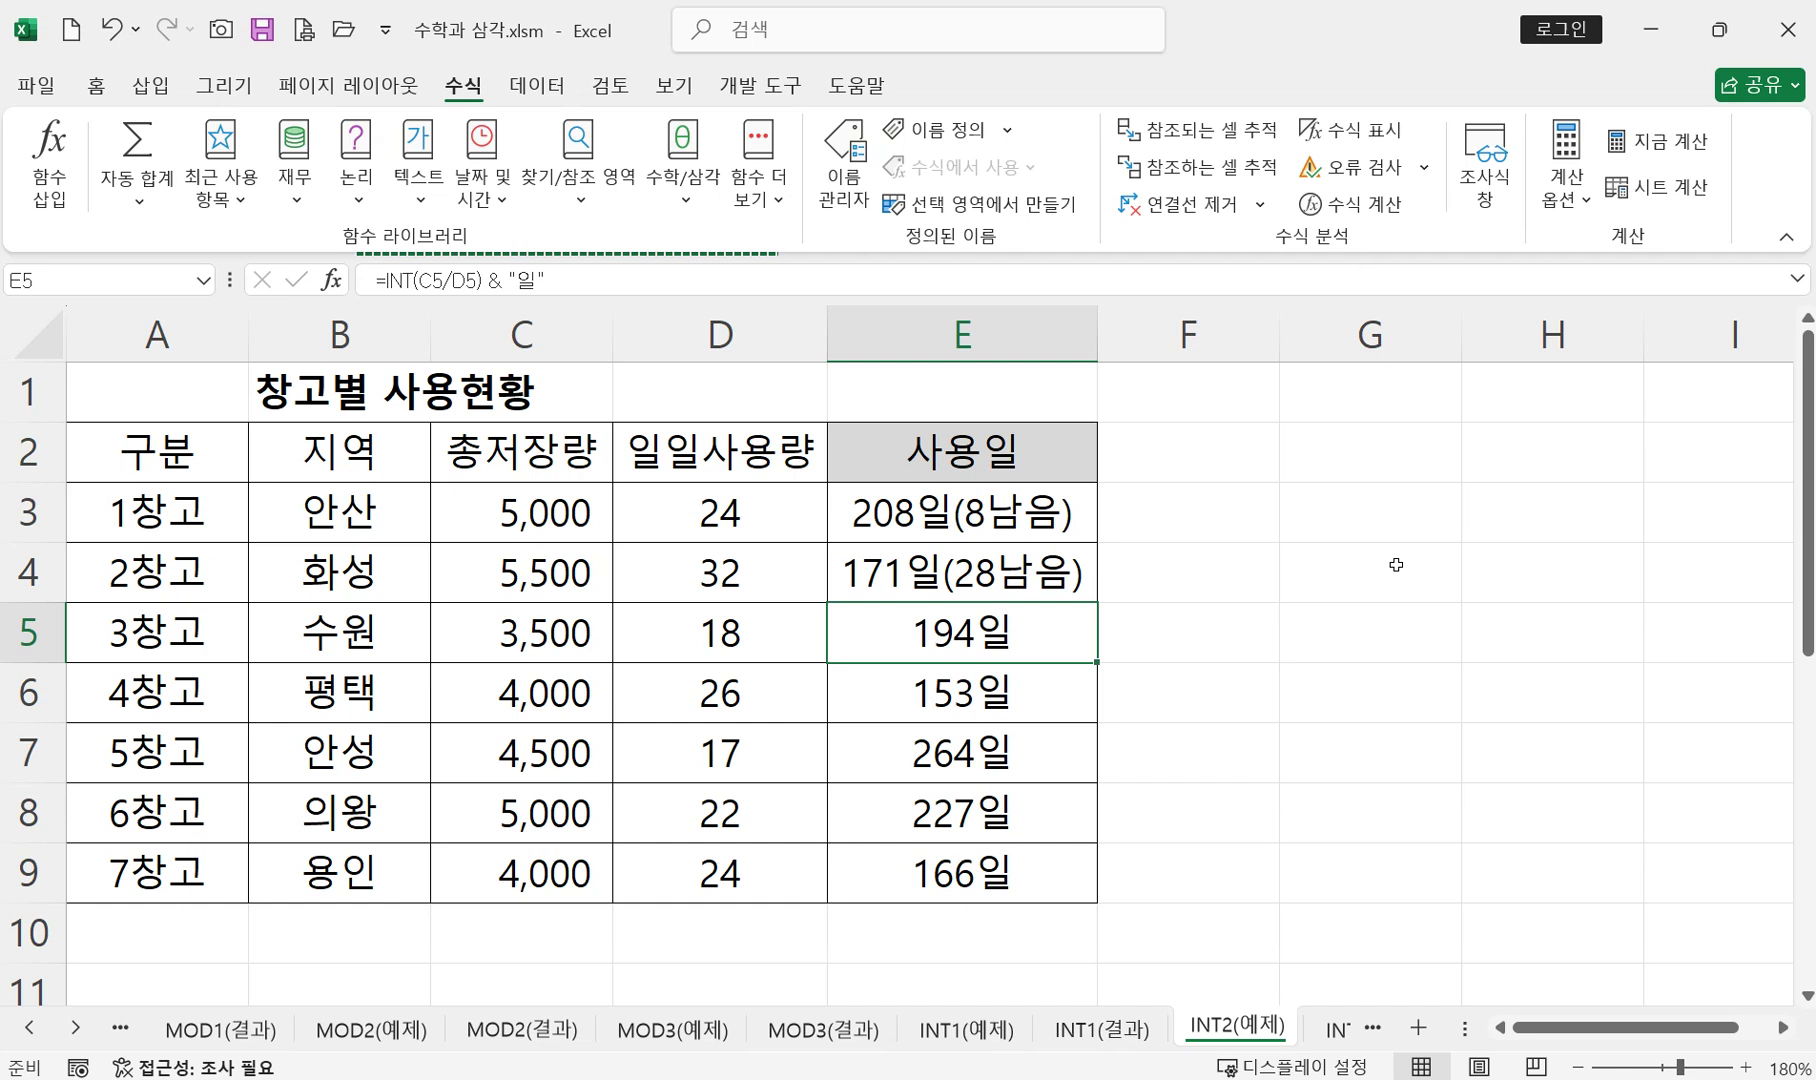
# - Fill the E4 formula down through E9, and open the E3 formula for 1창고 for review
pyautogui.click(1012, 591)
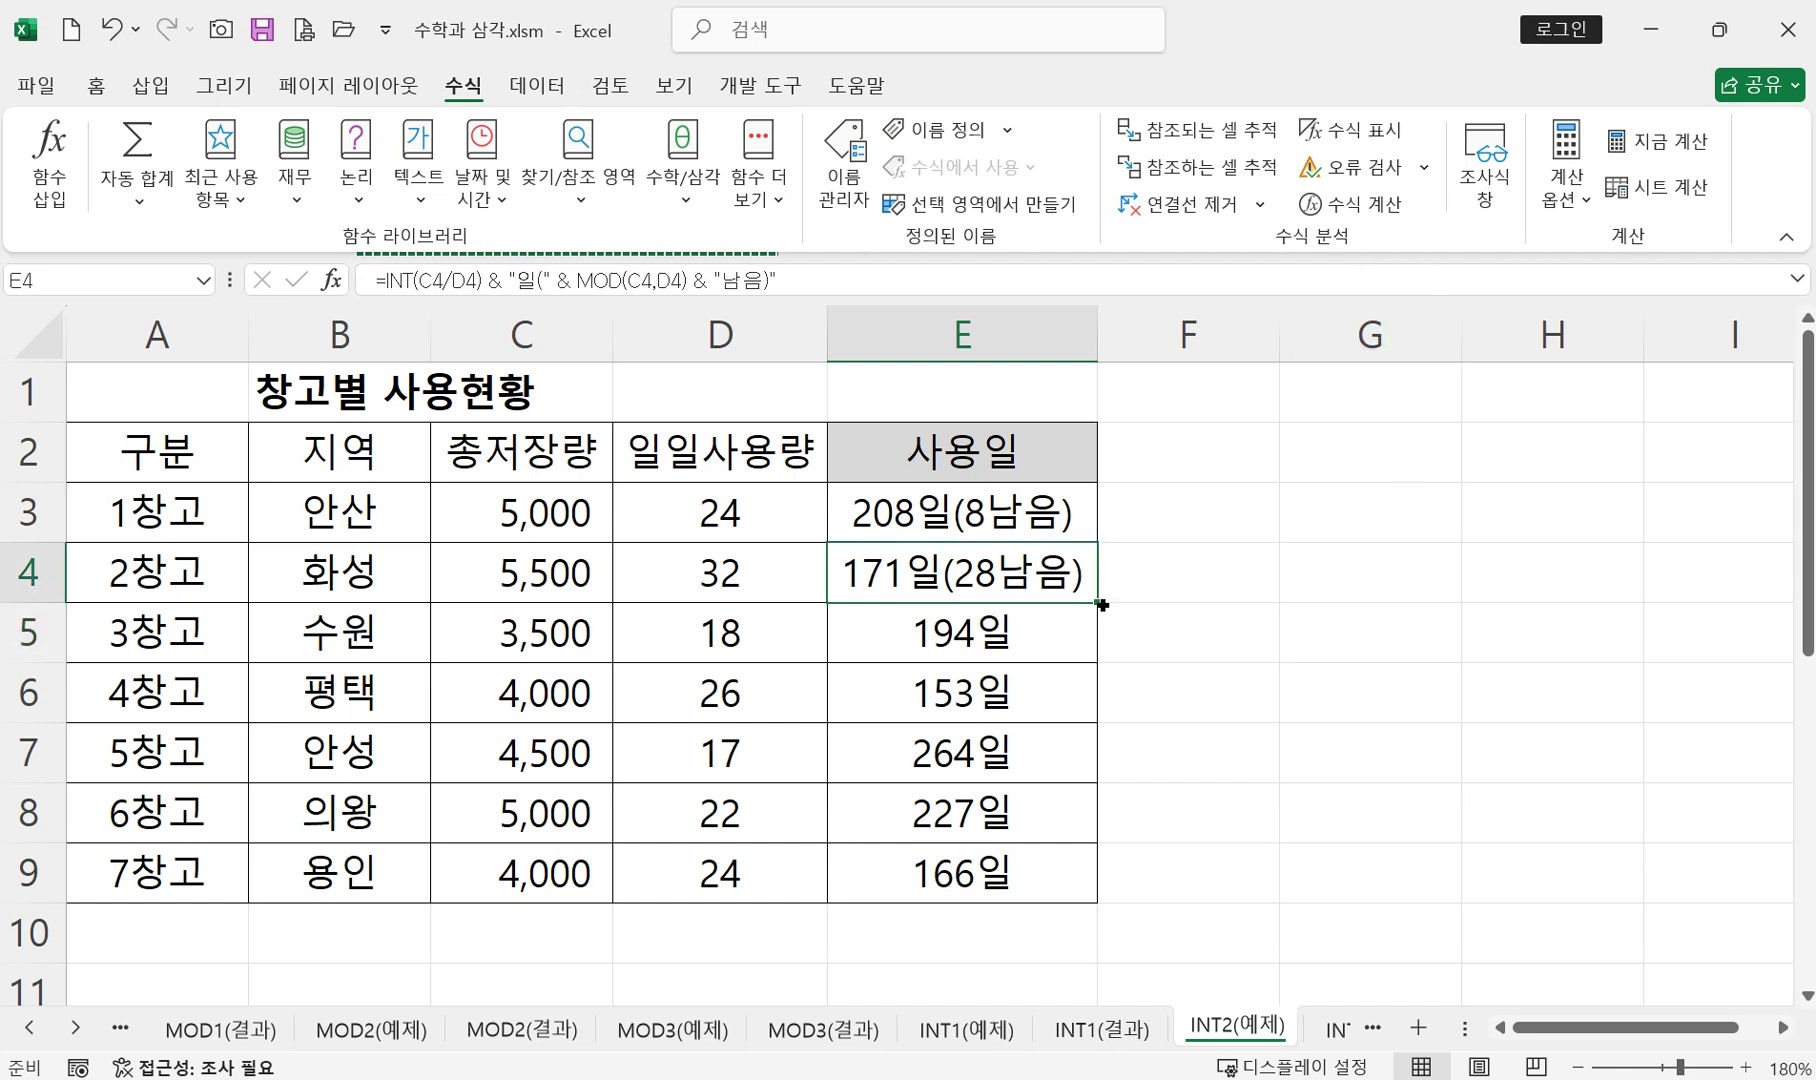
pyautogui.moveTo(1101, 602); pyautogui.dragTo(1084, 900)
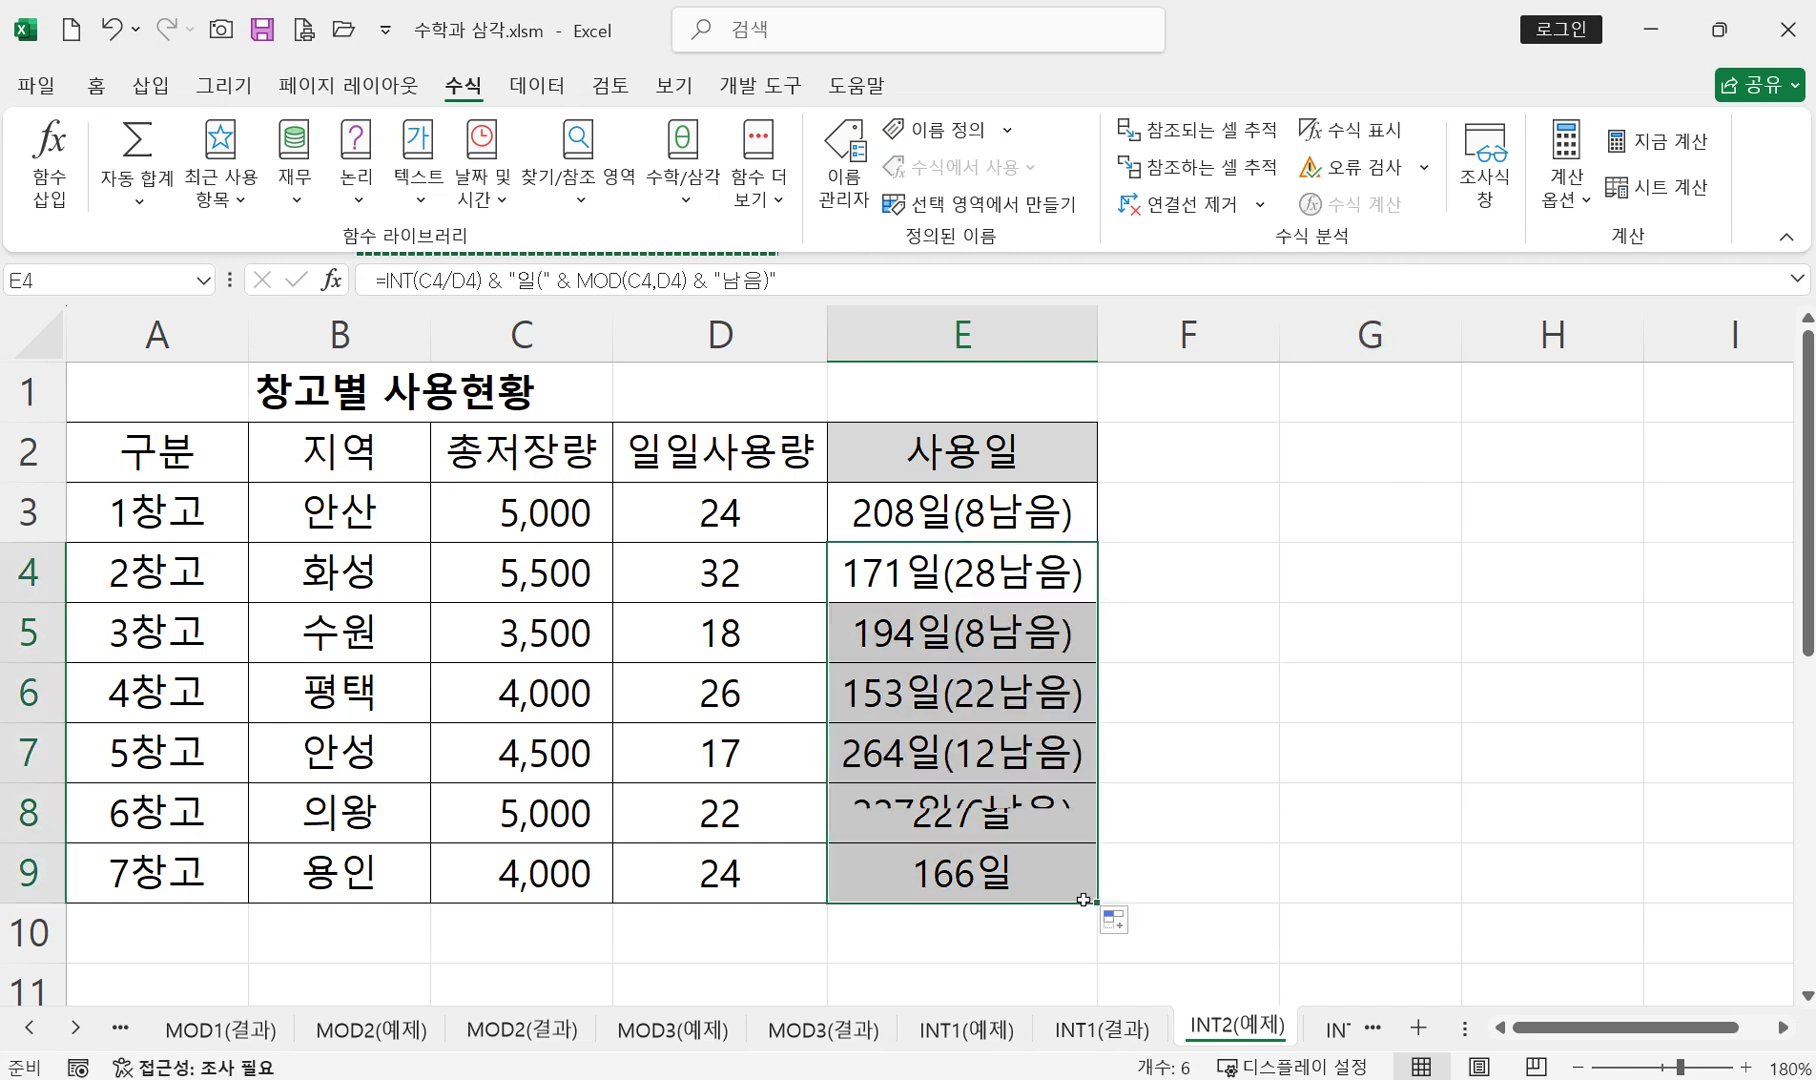
pyautogui.doubleClick(967, 519)
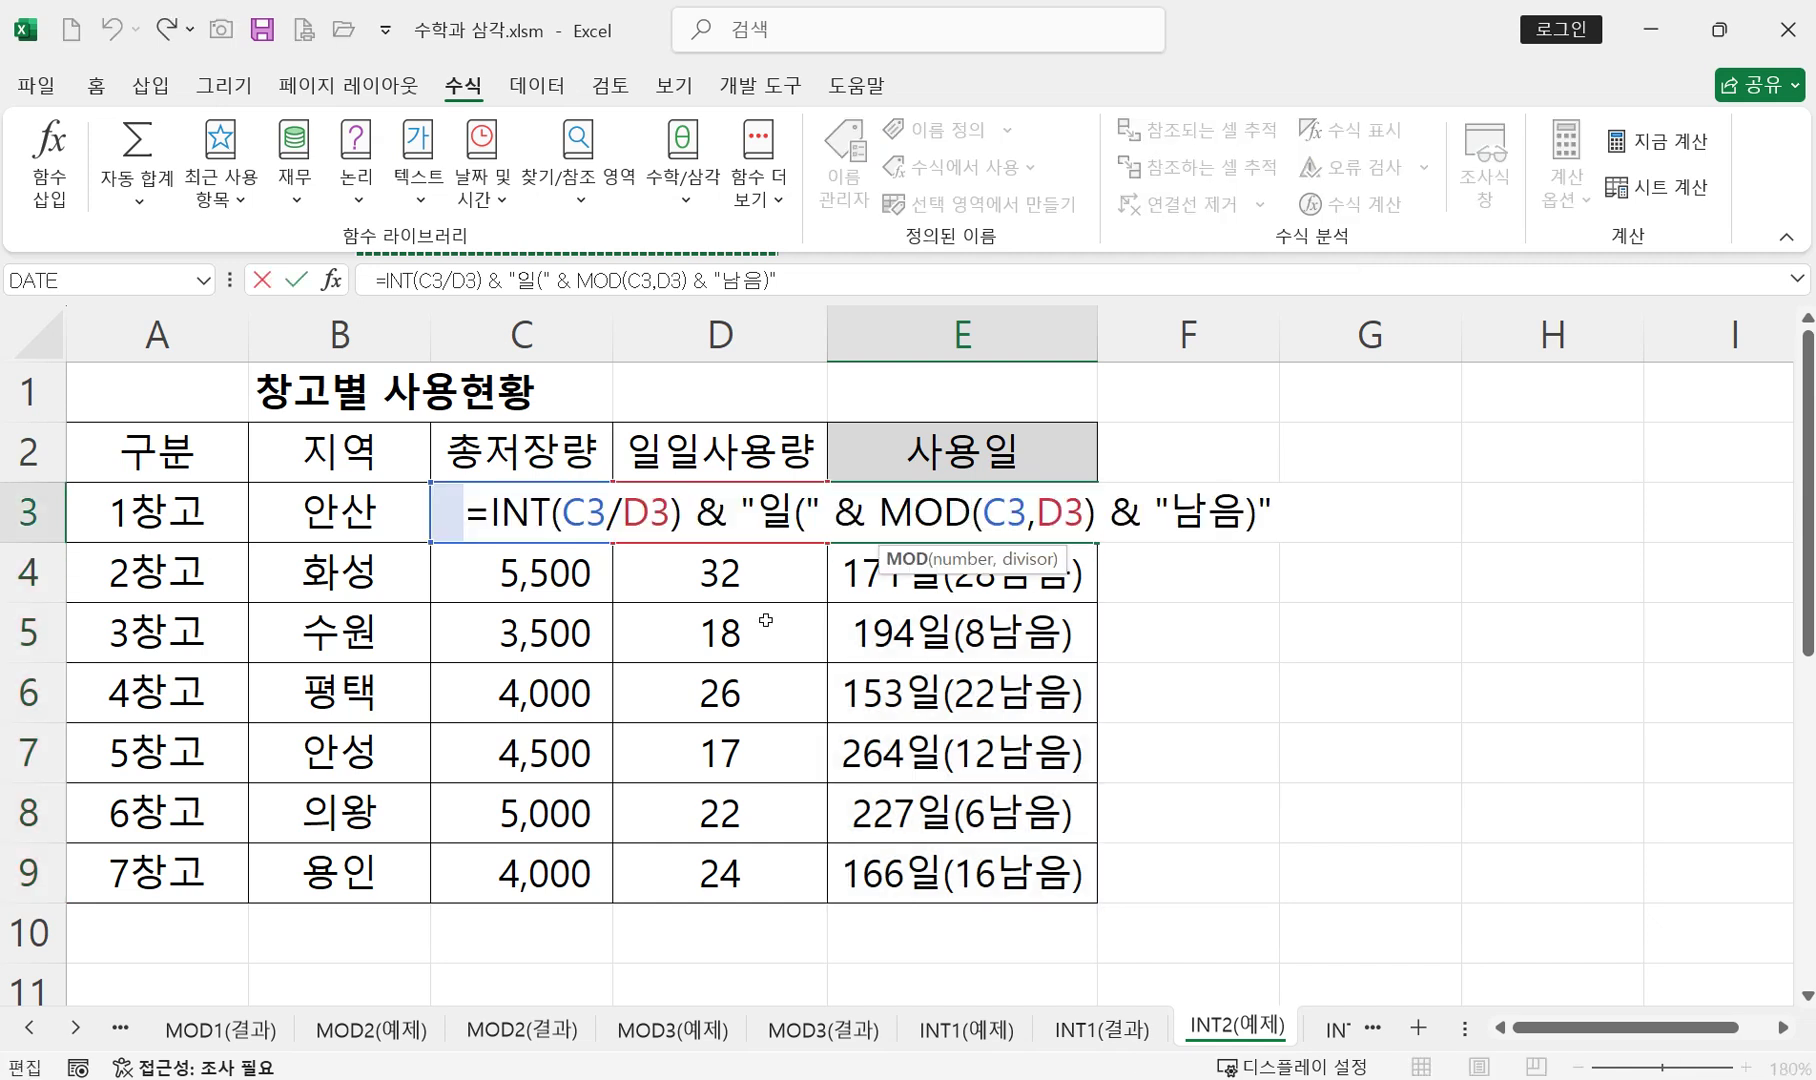